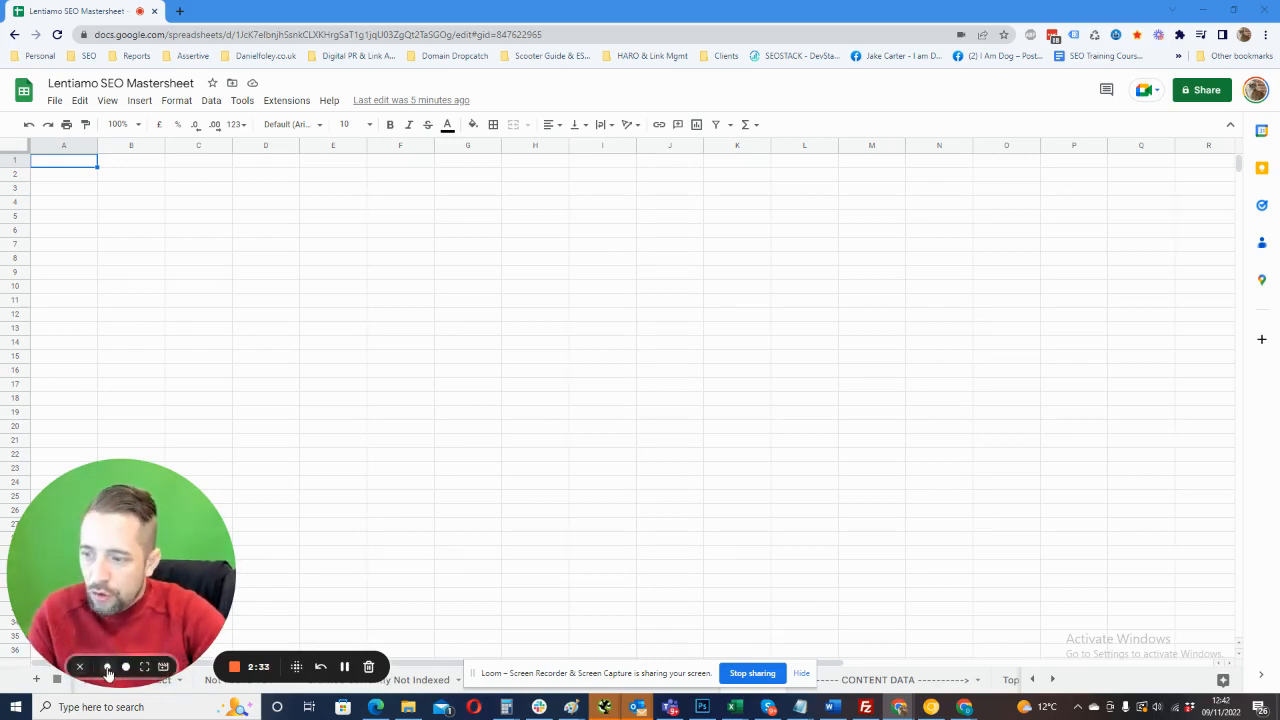
left_click(107, 667)
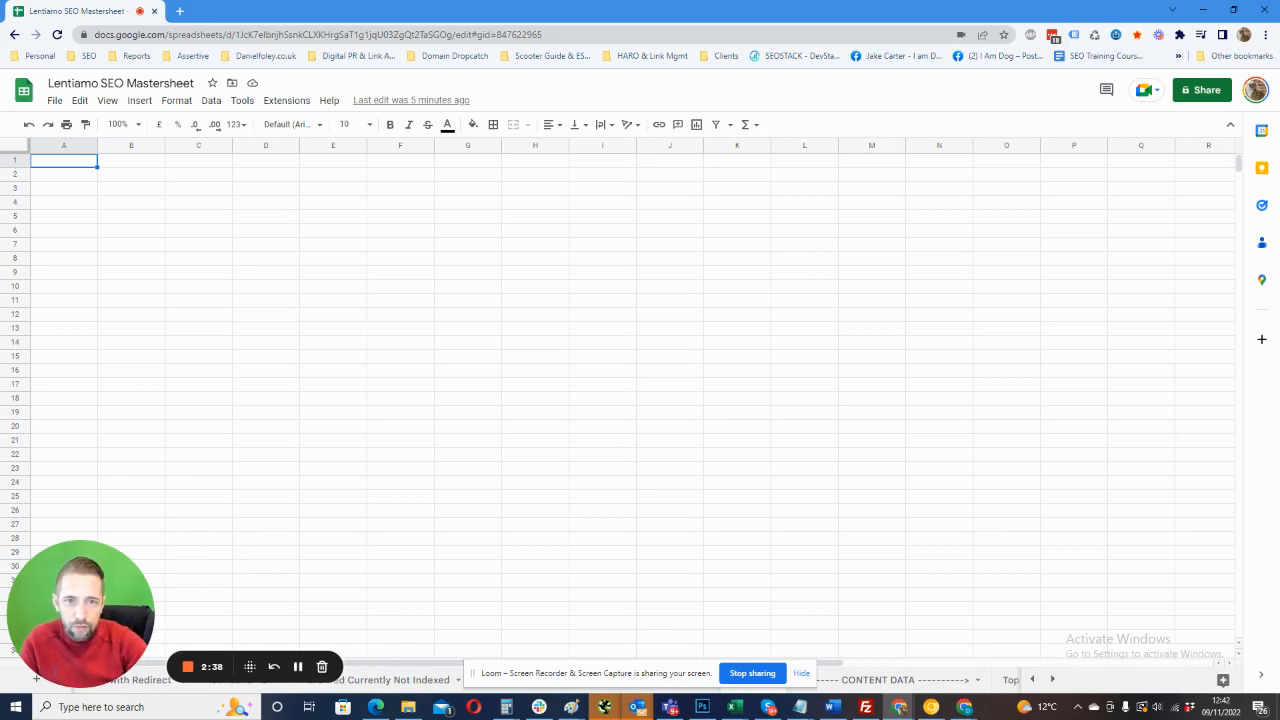
- Export the "Crawled - currently not indexed" report from Google Search Console to Google Sheets and copy all data from its Table sheet
left_click_drag(551, 96, 165, 12)
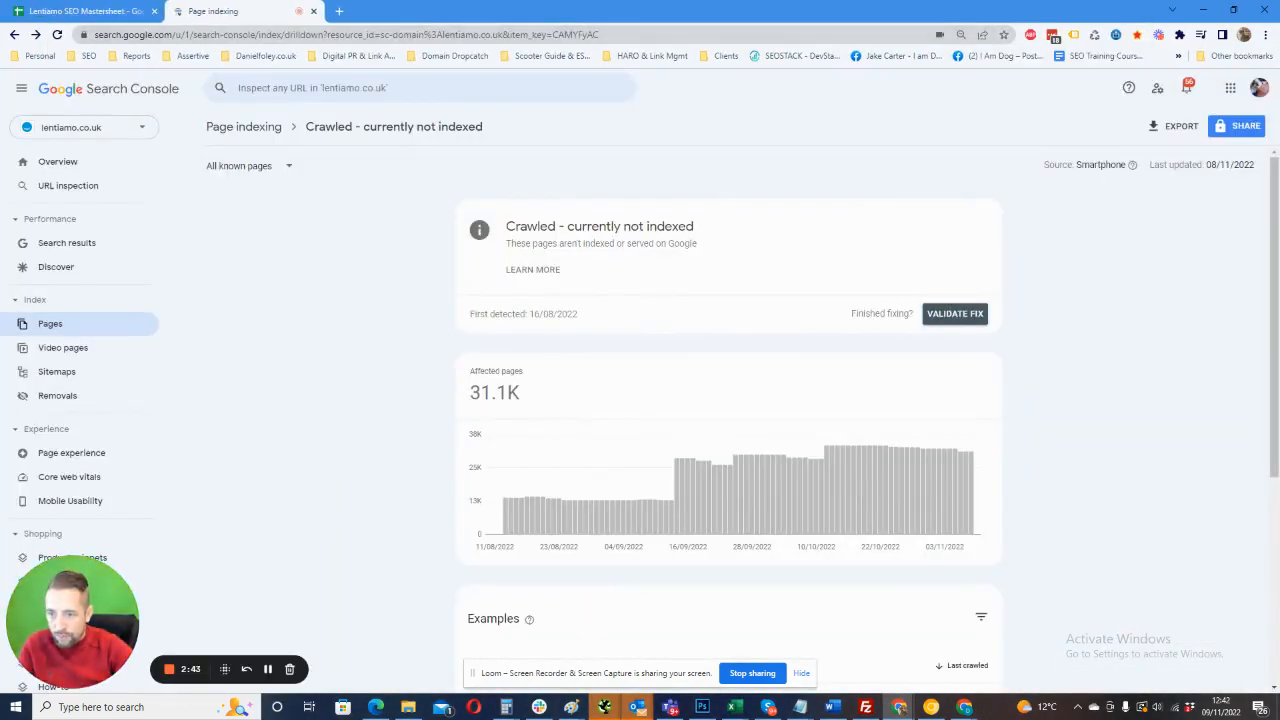
left_click(1163, 128)
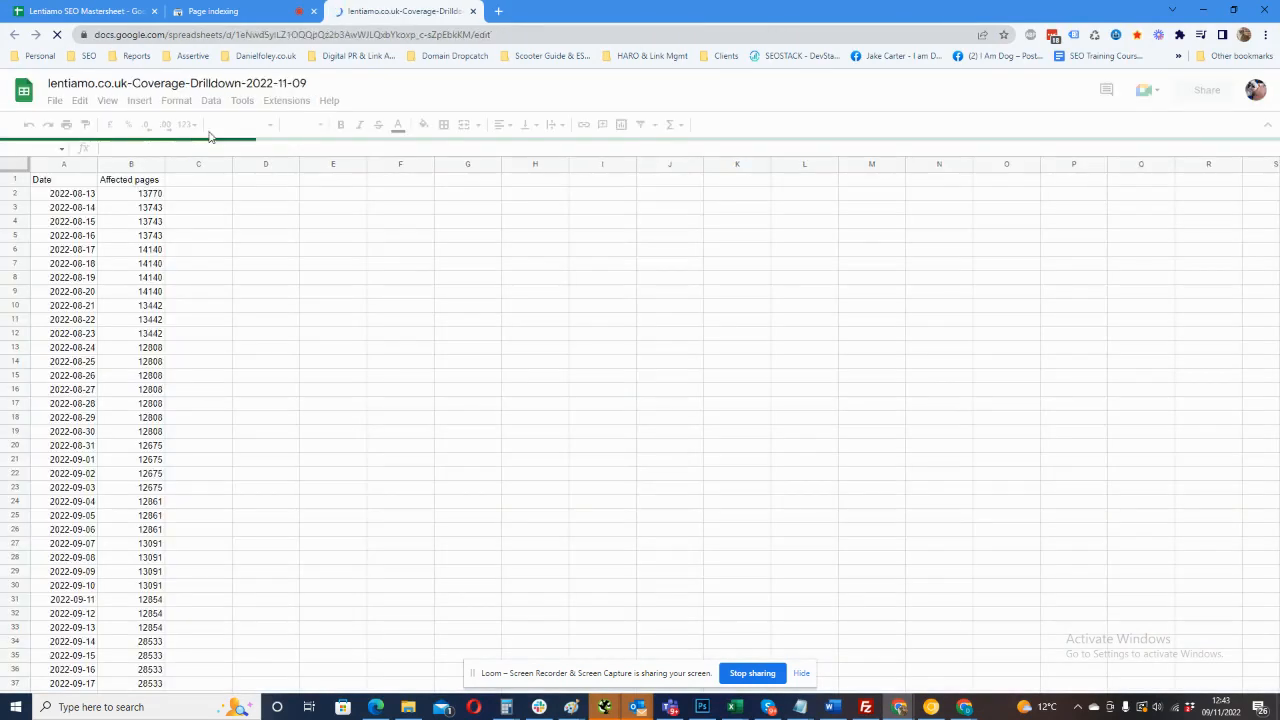
left_click(160, 679)
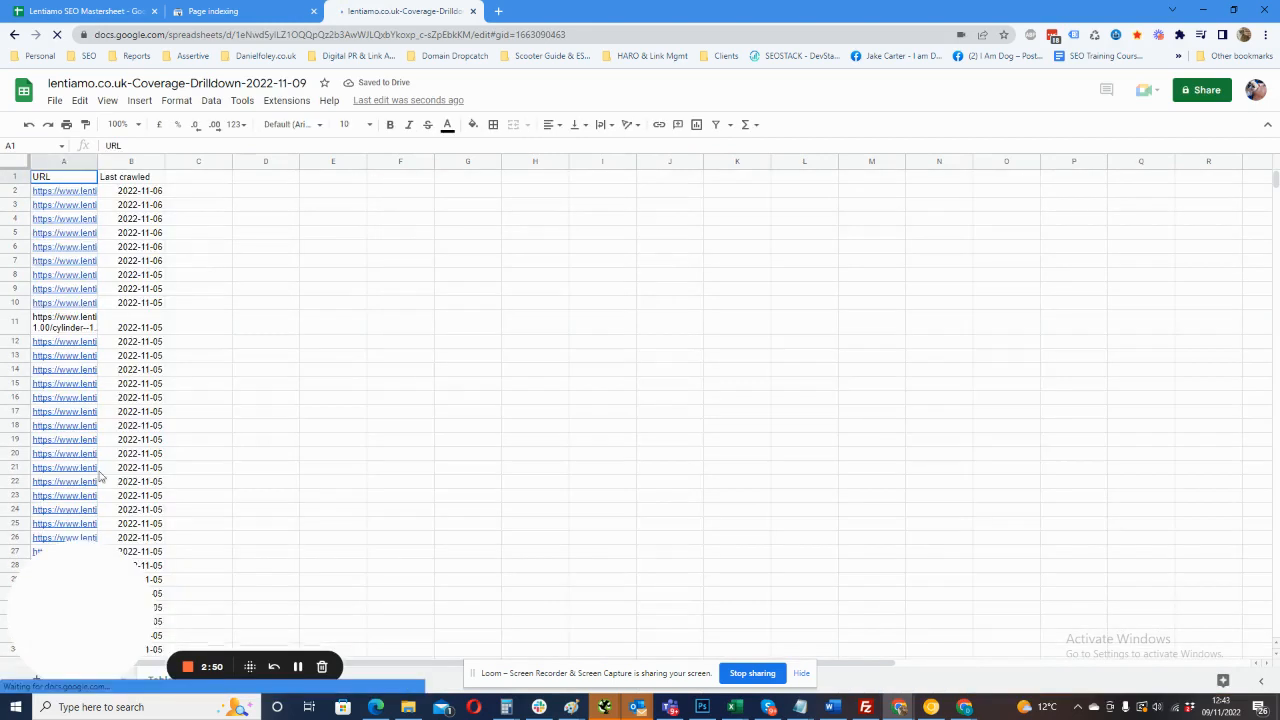
key("ctrl+a")
key("ctrl+c")
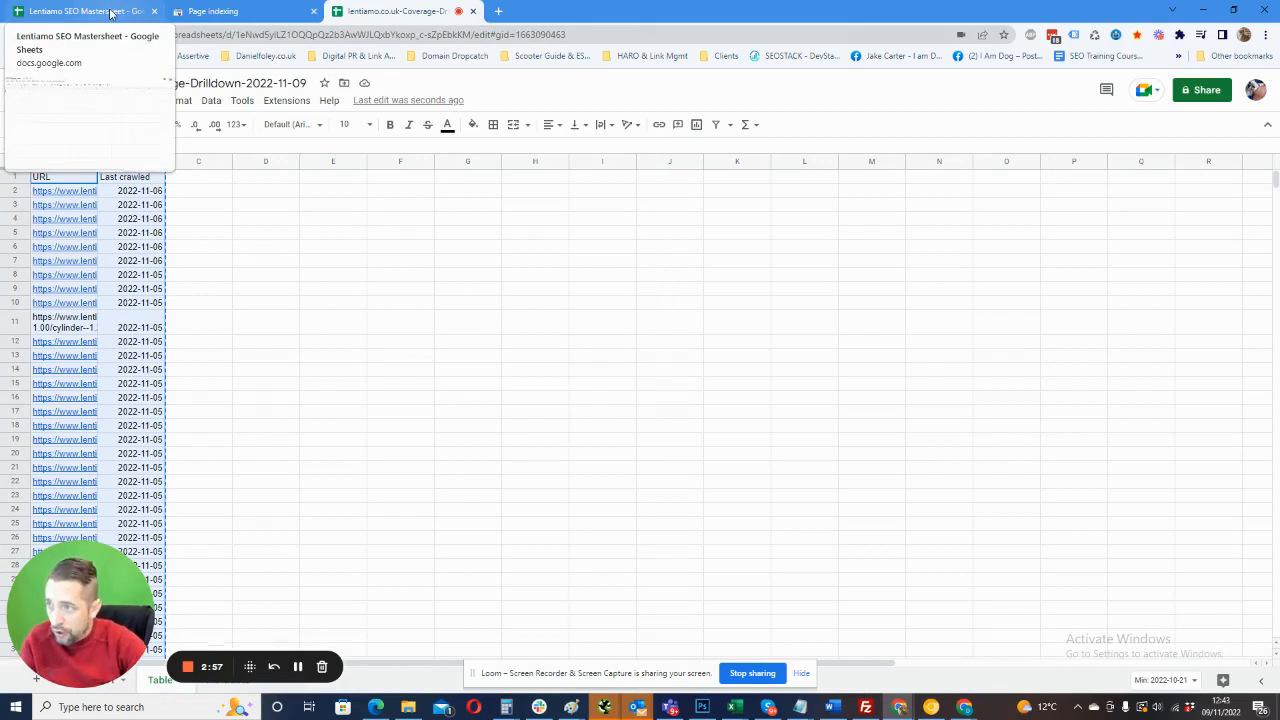
- Switch back to the Lentiamo SEO Mastersheet spreadsheet and hide the screen-sharing notice covering the sheet names
left_click(111, 12)
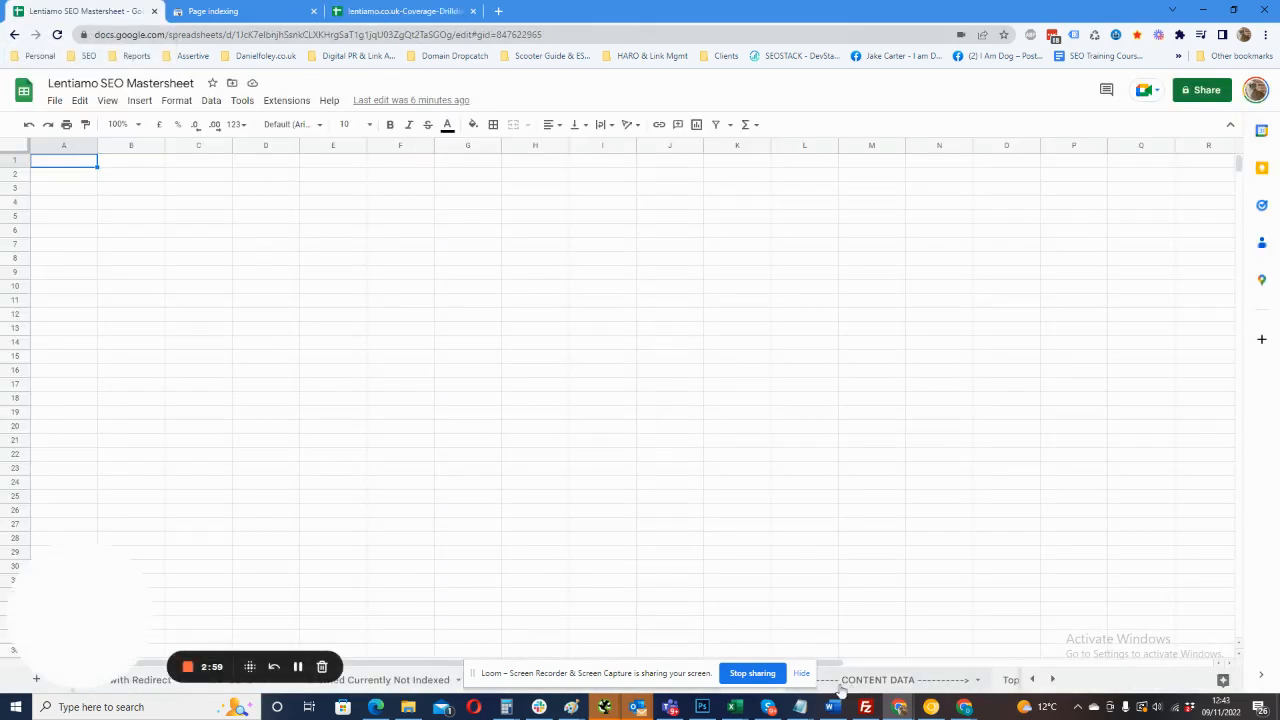
left_click(801, 673)
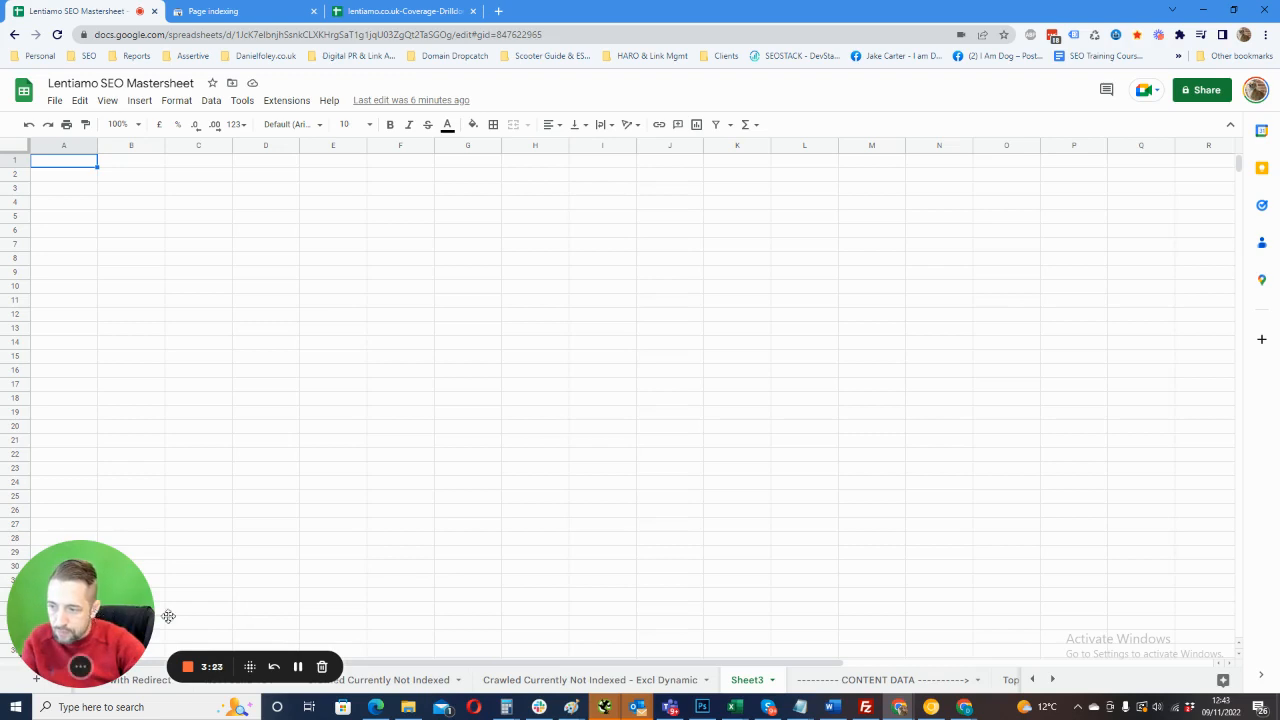
left_click_drag(168, 616, 1049, 556)
- Examine the Full Website Crawl sheet's addresses, status codes and indexability columns
left_click(1031, 679)
left_click(1031, 679)
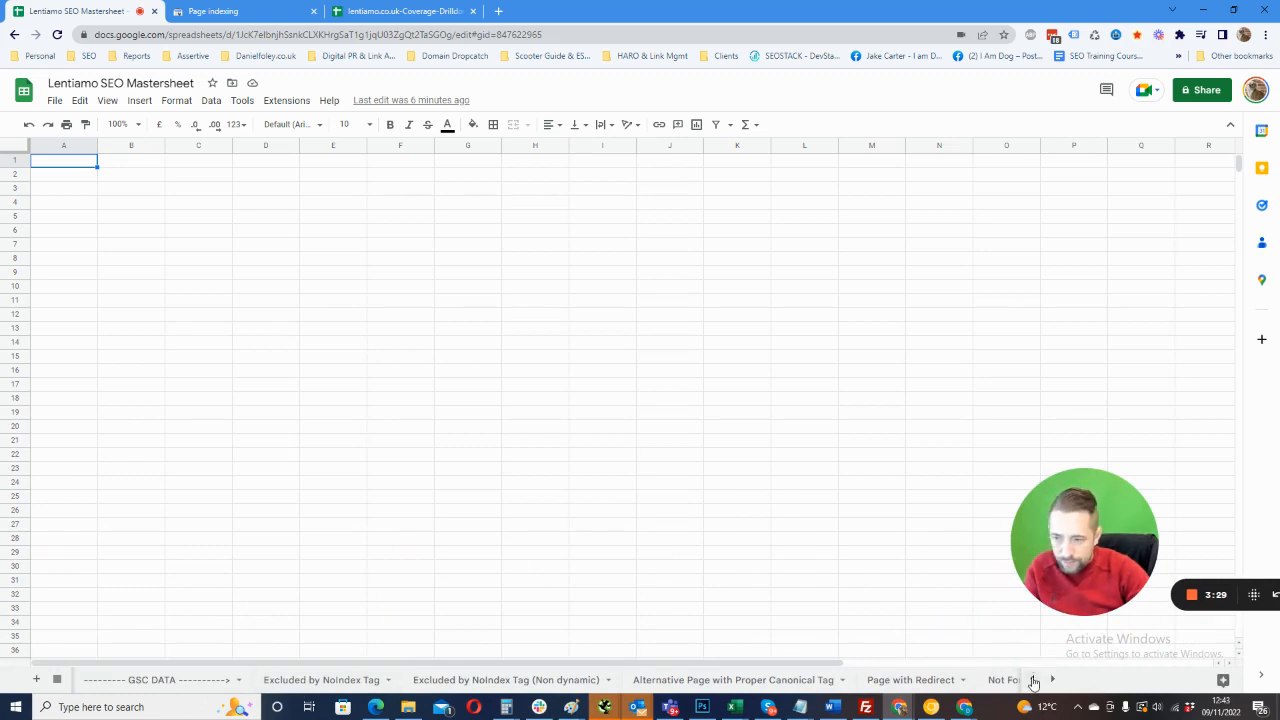
left_click(1033, 679)
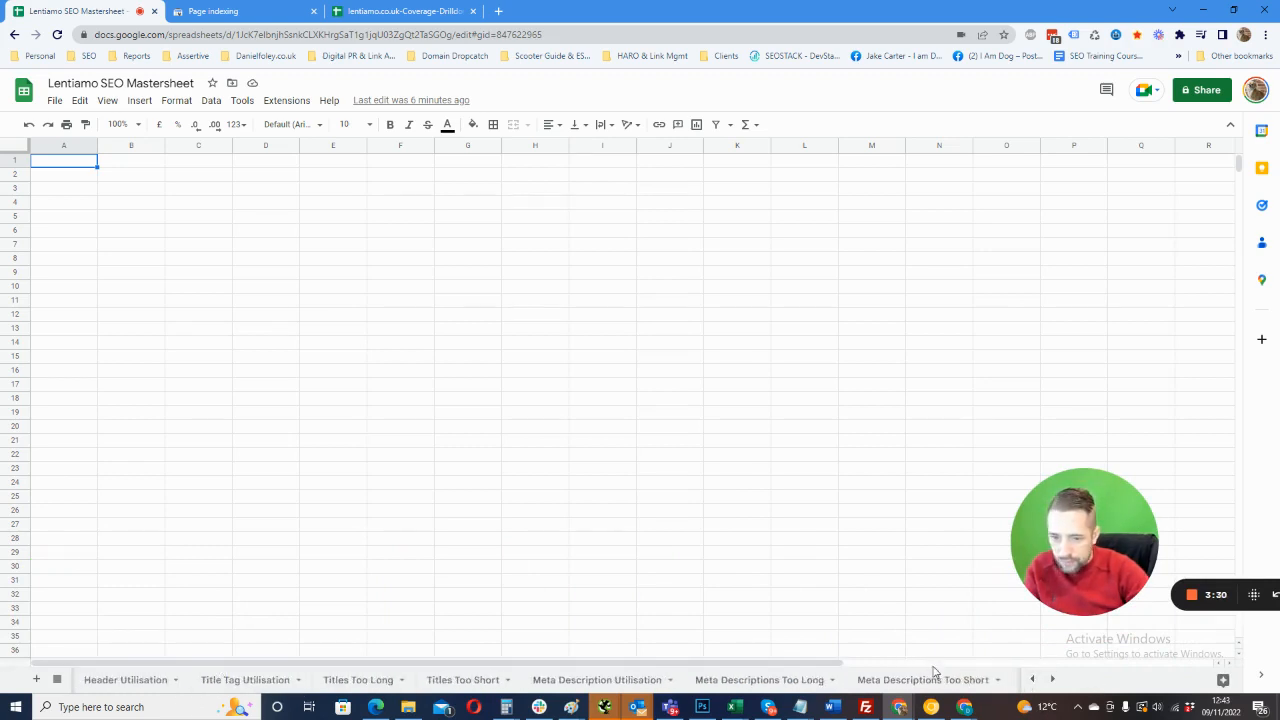
left_click(1033, 680)
left_click(1033, 680)
left_click(1033, 680)
left_click(1035, 680)
left_click(1035, 680)
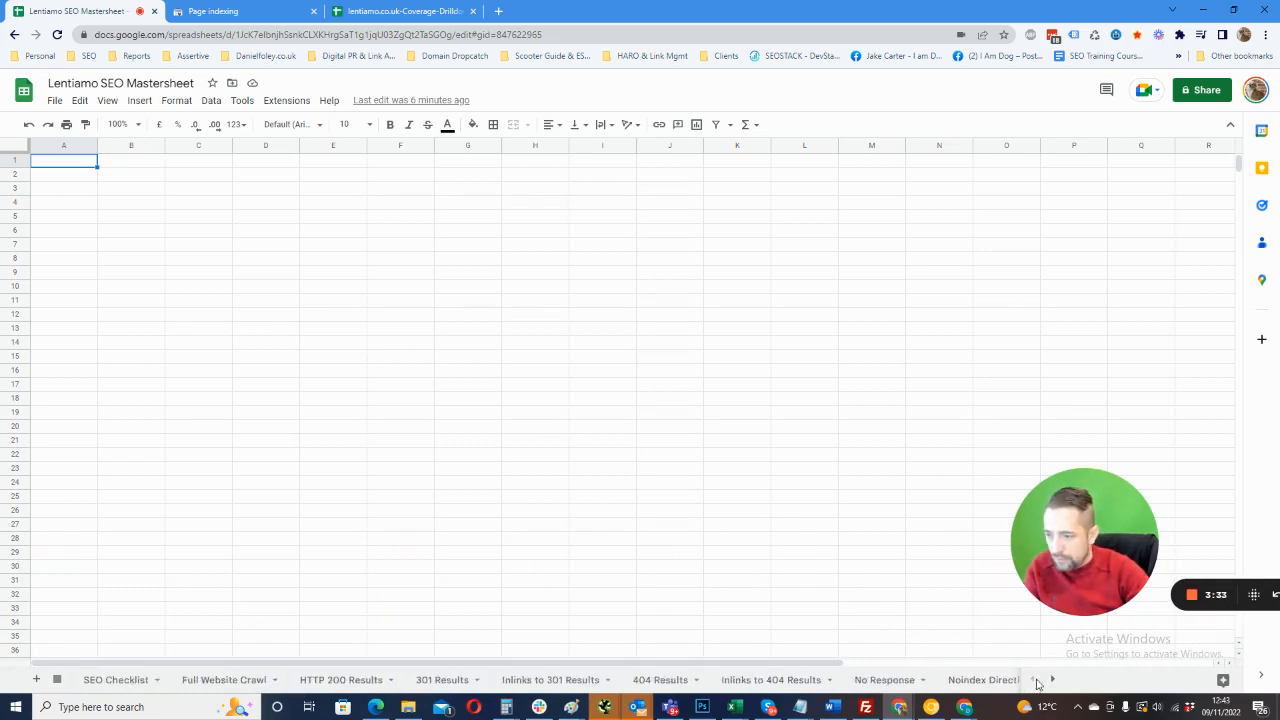
left_click(257, 680)
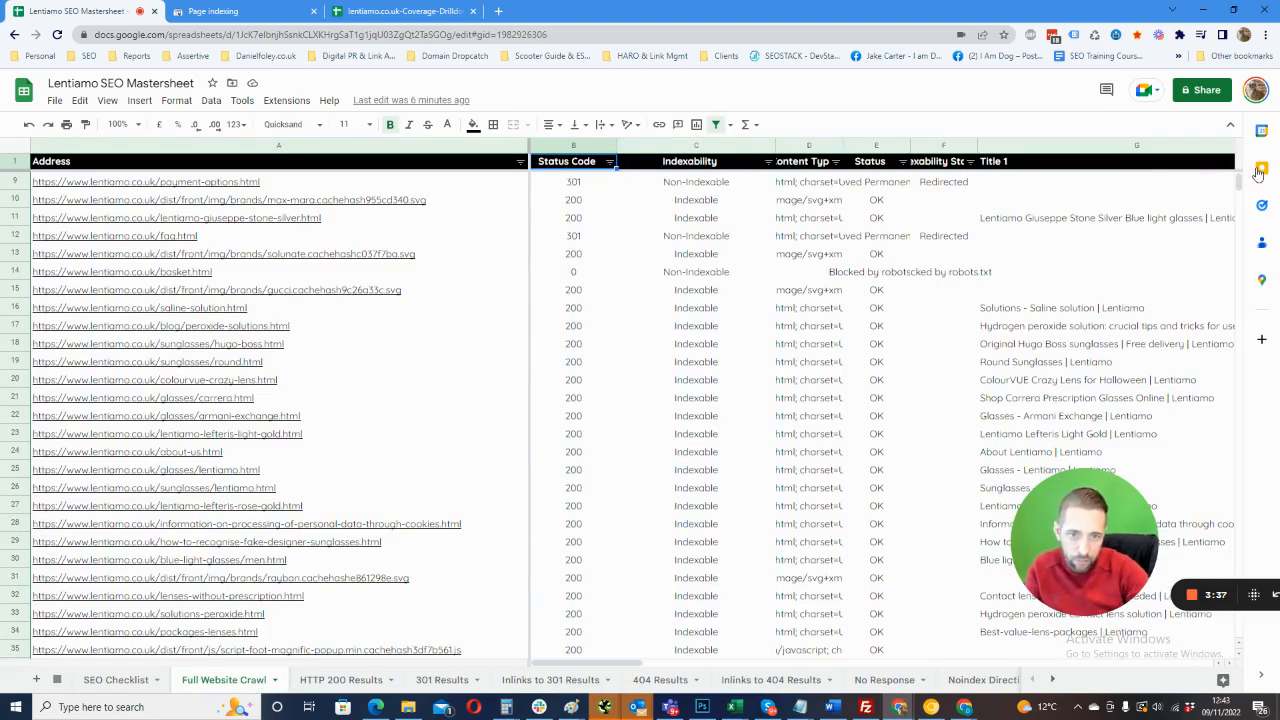
left_click_drag(1240, 183, 1201, 170)
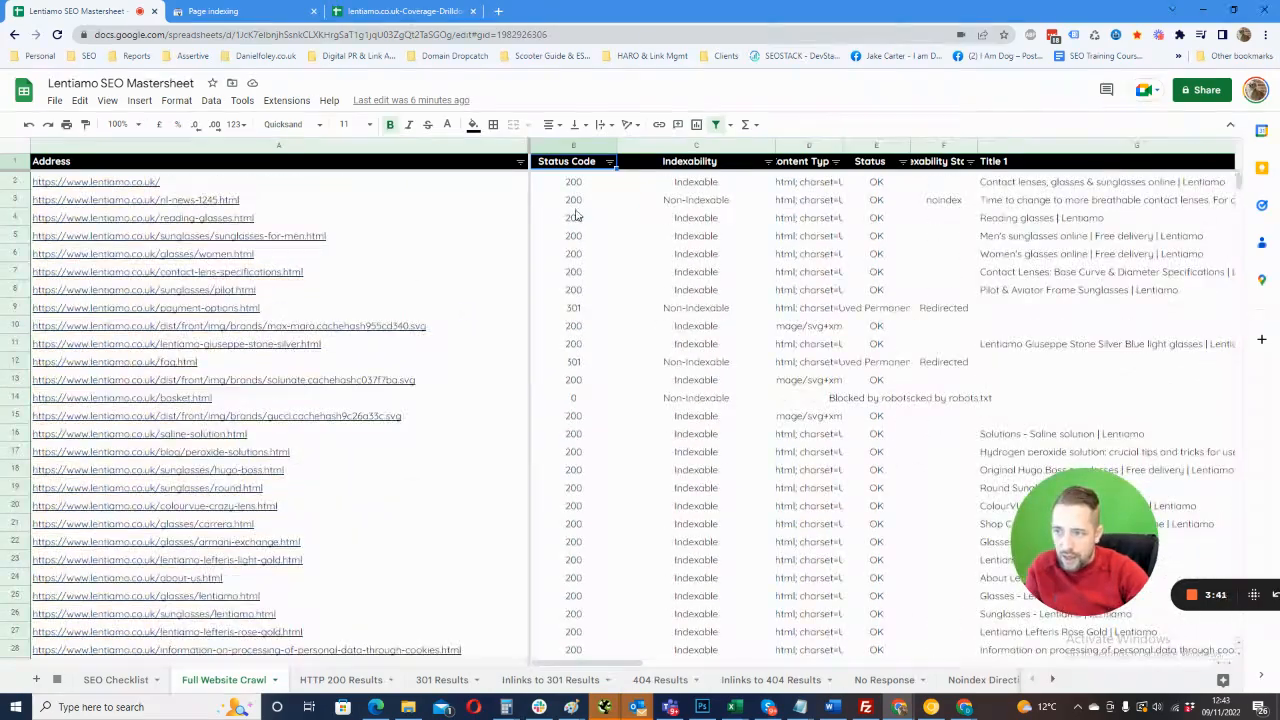
mouse_move(565, 668)
left_mouse_down()
mouse_move(800, 663)
mouse_move(555, 663)
left_mouse_up()
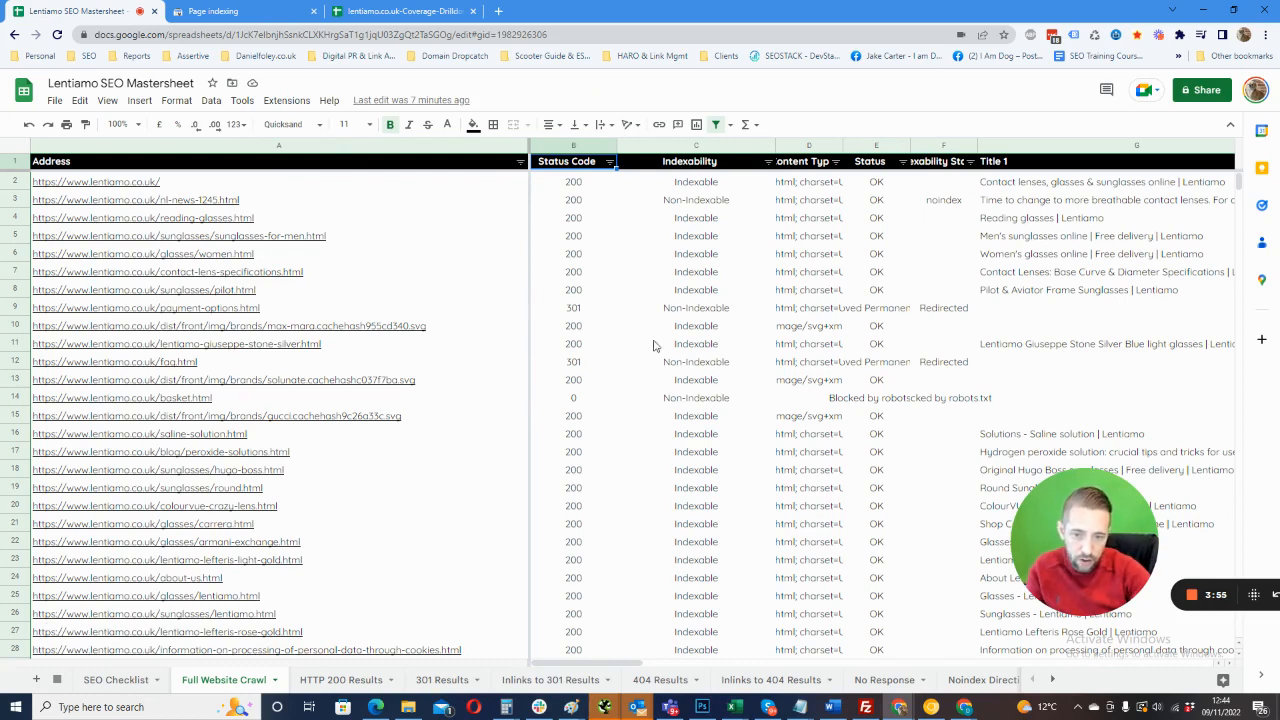
- View the "Crawled Currently Not Indexed - Excl Dynamic" sheet as a layout reference
left_click(1053, 680)
left_click(1053, 680)
left_click(1054, 681)
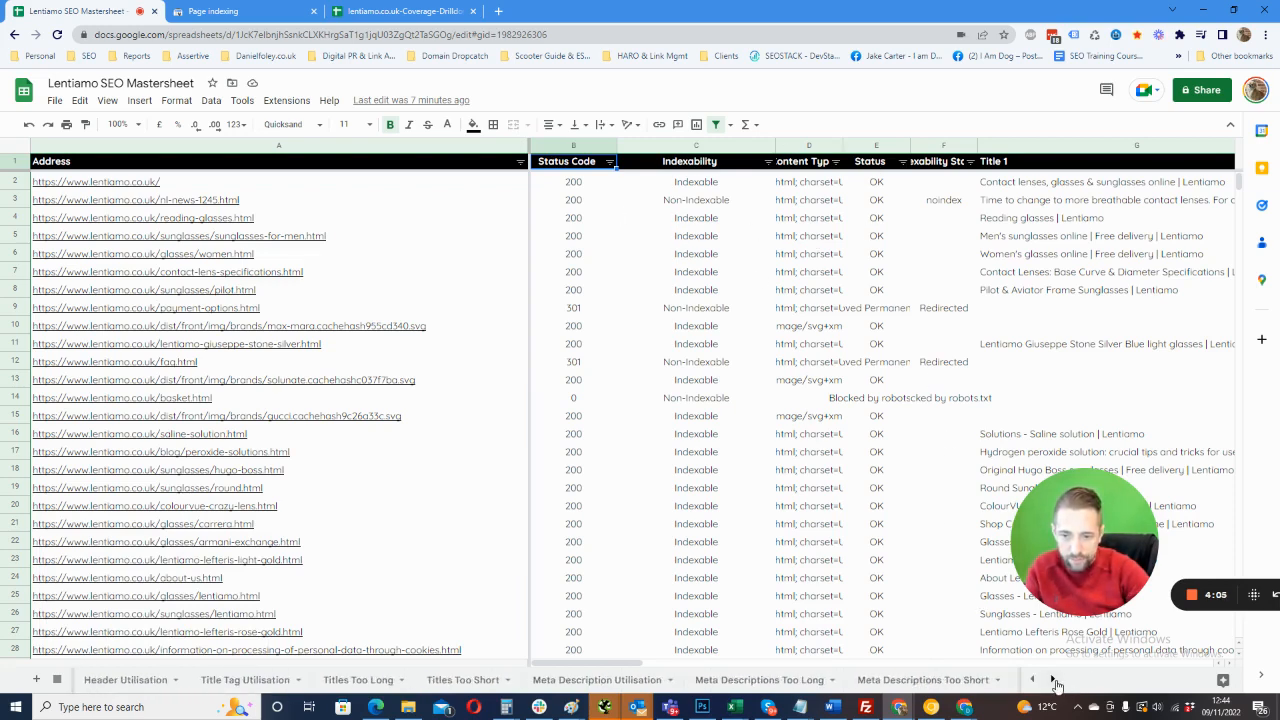
left_click(1054, 680)
left_click(1054, 680)
left_click(1054, 680)
left_click(1054, 680)
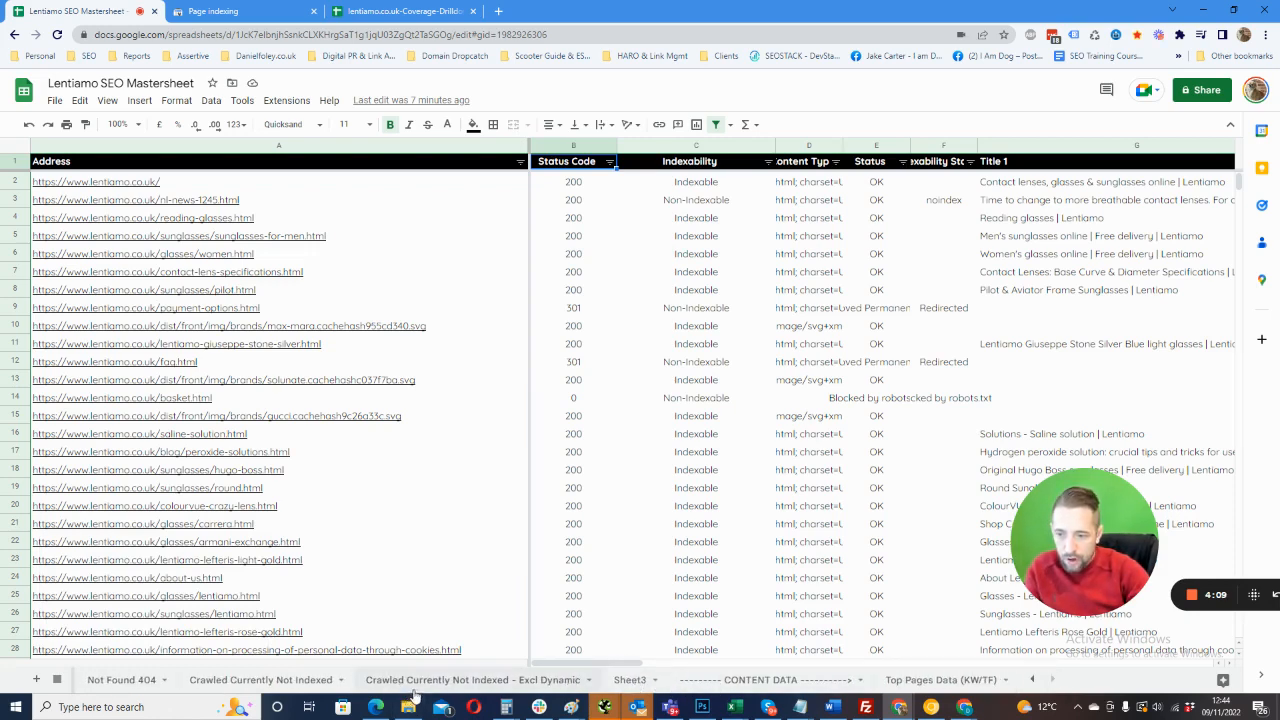
left_click(467, 681)
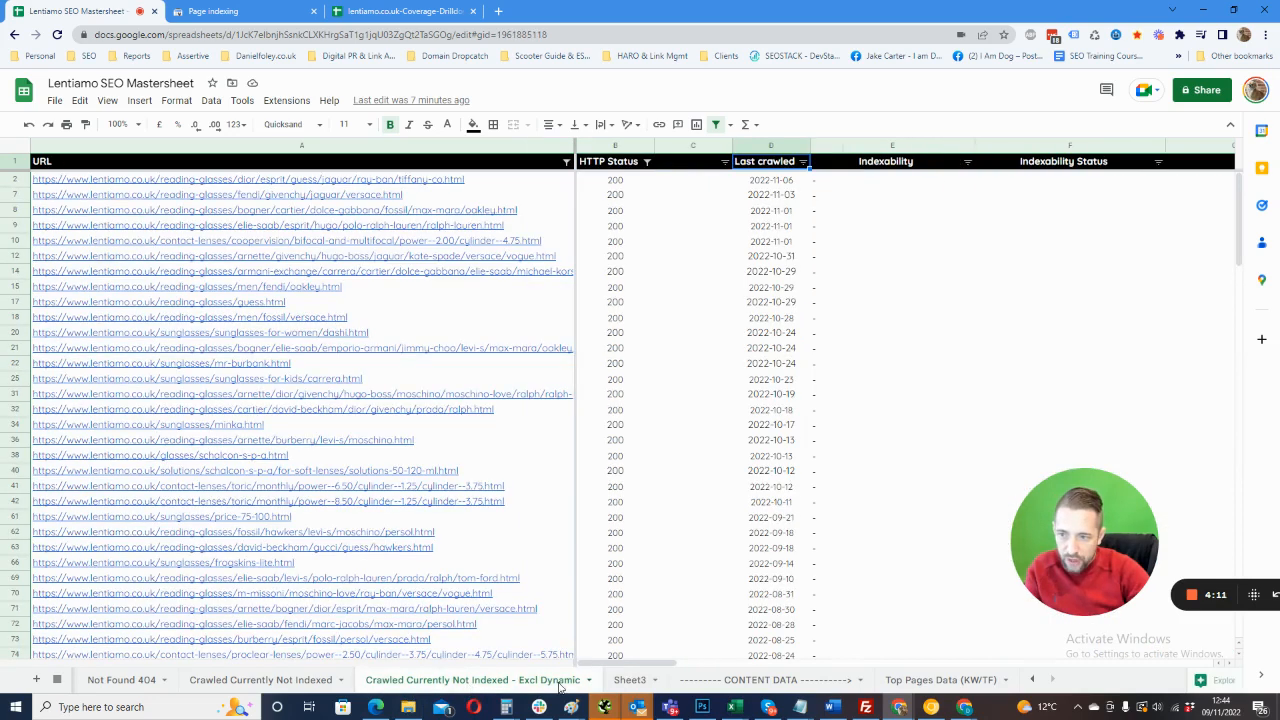
- Paste the copied URL and Last crawled data into the empty Sheet3 from A1 and widen column A to fit the URLs
left_click(630, 679)
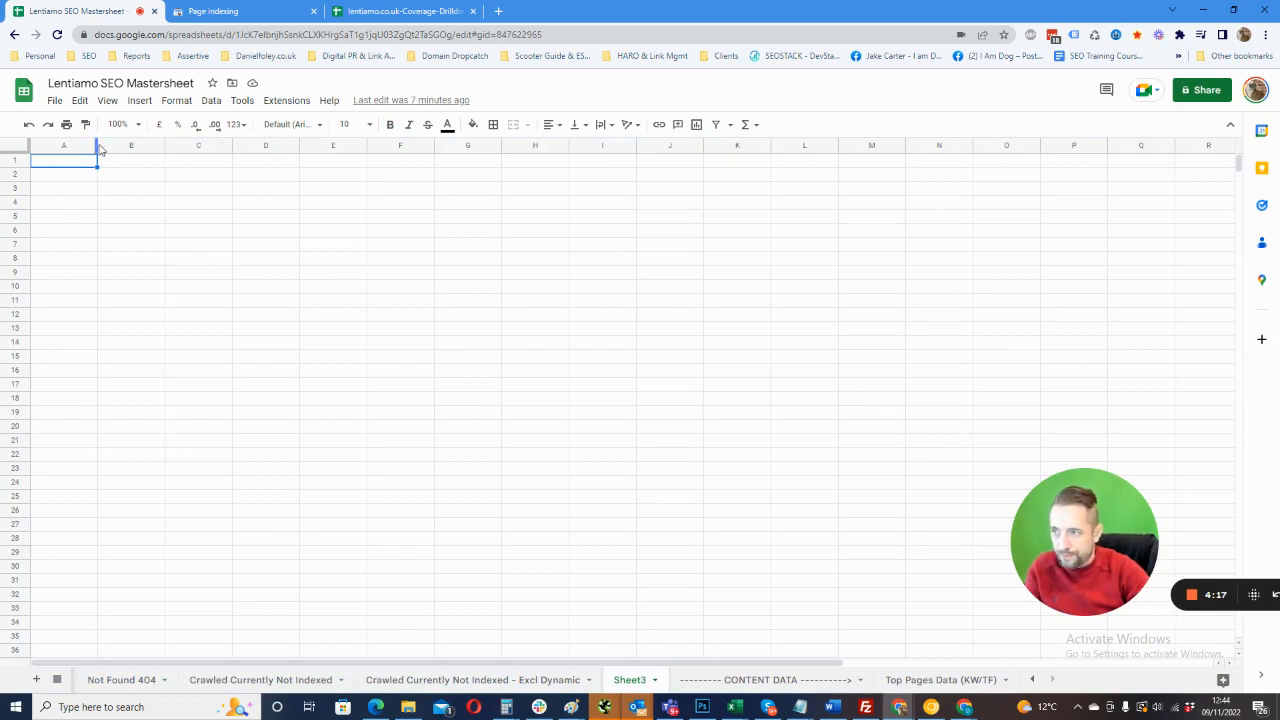
left_click_drag(97, 144, 283, 145)
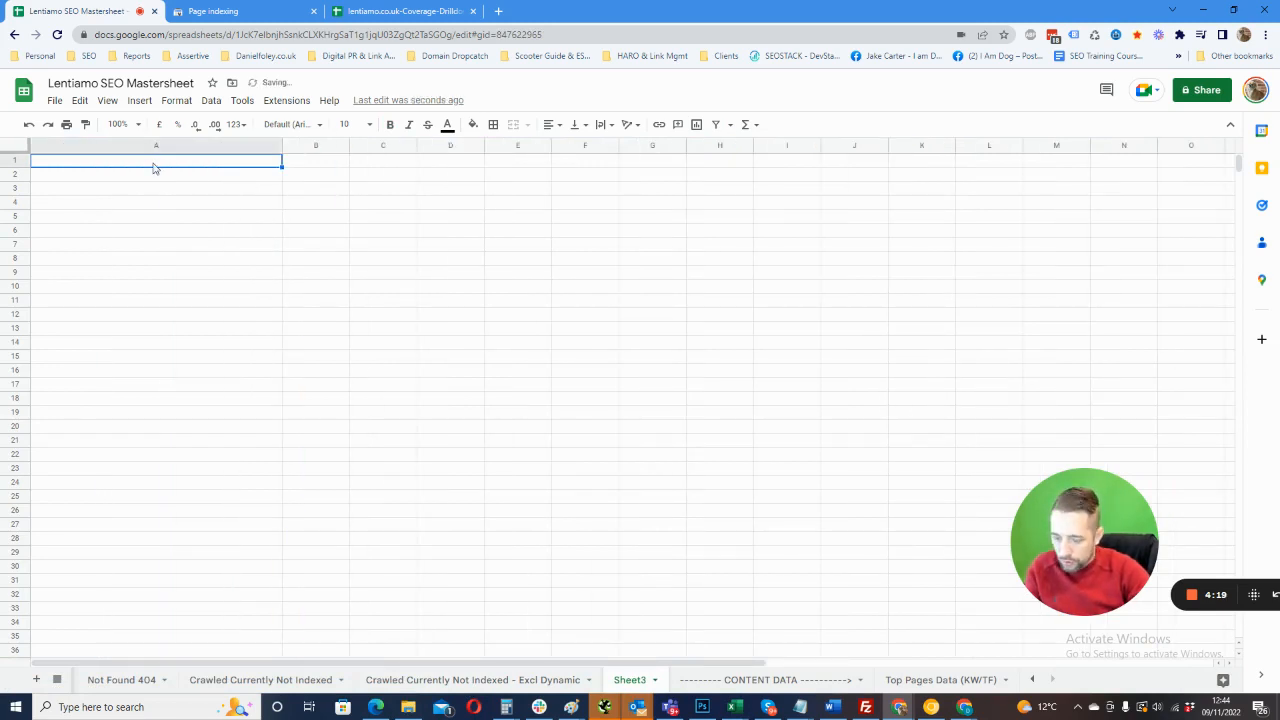
key("ctrl+v")
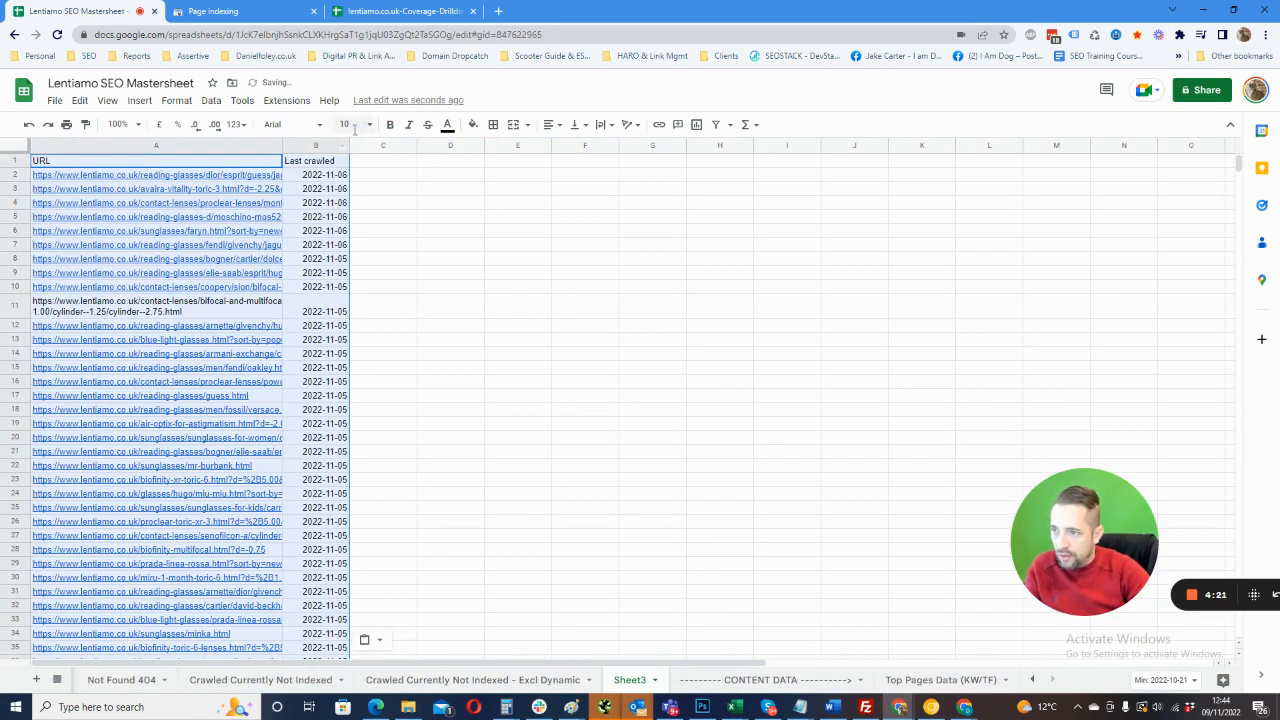
left_click_drag(282, 144, 489, 144)
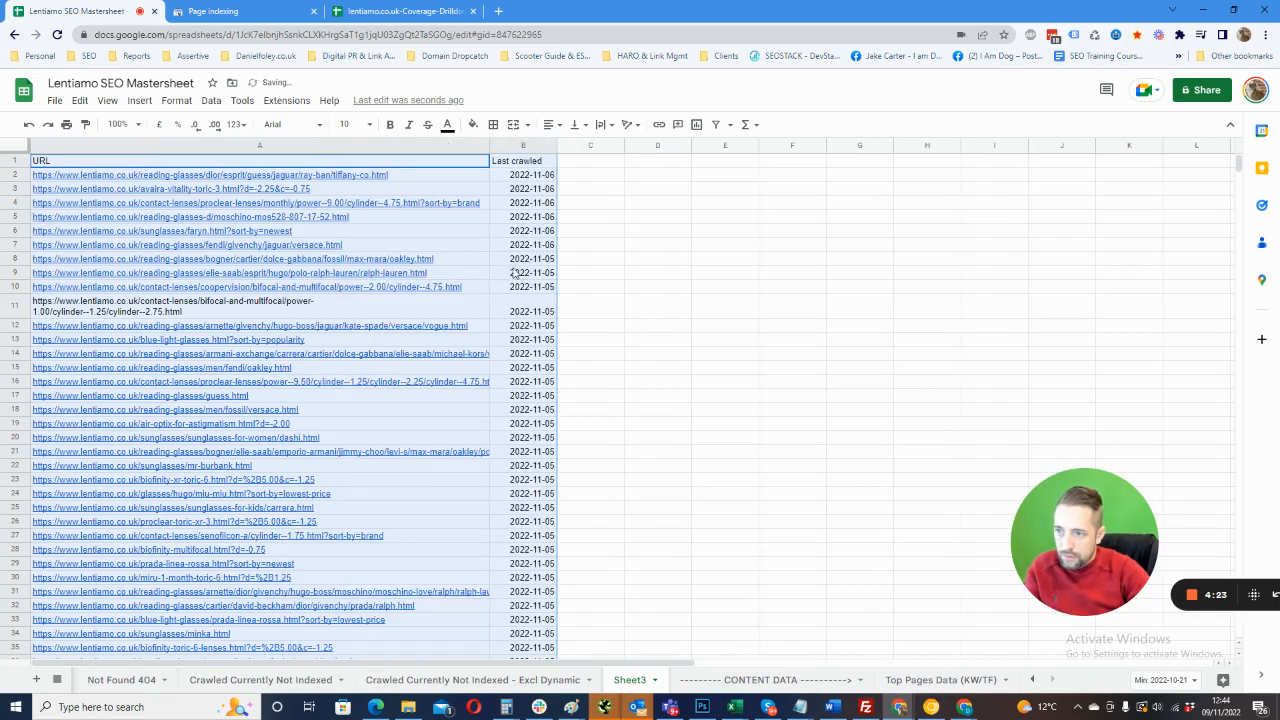
- Set the font of the whole Sheet3 to Quicksand
left_click(546, 217)
key("ctrl+a")
left_click(296, 126)
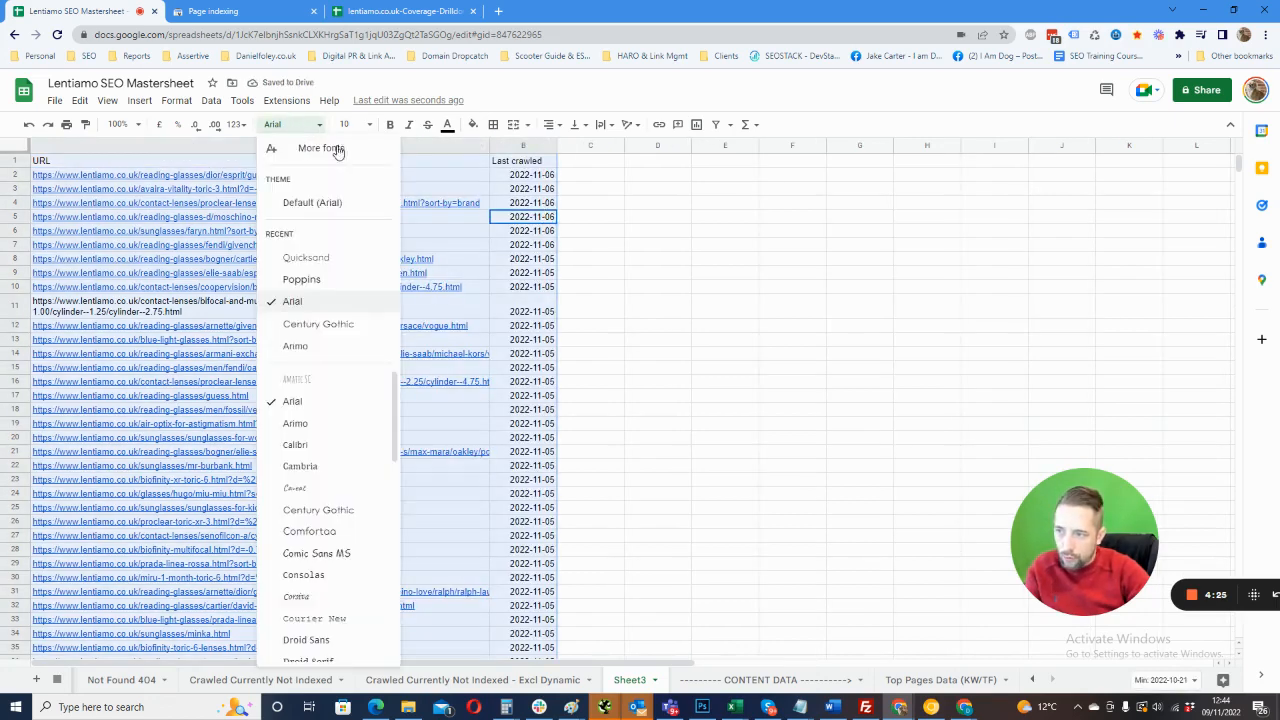
left_click(548, 245)
key("ctrl+a")
key("ctrl+a")
left_click(293, 124)
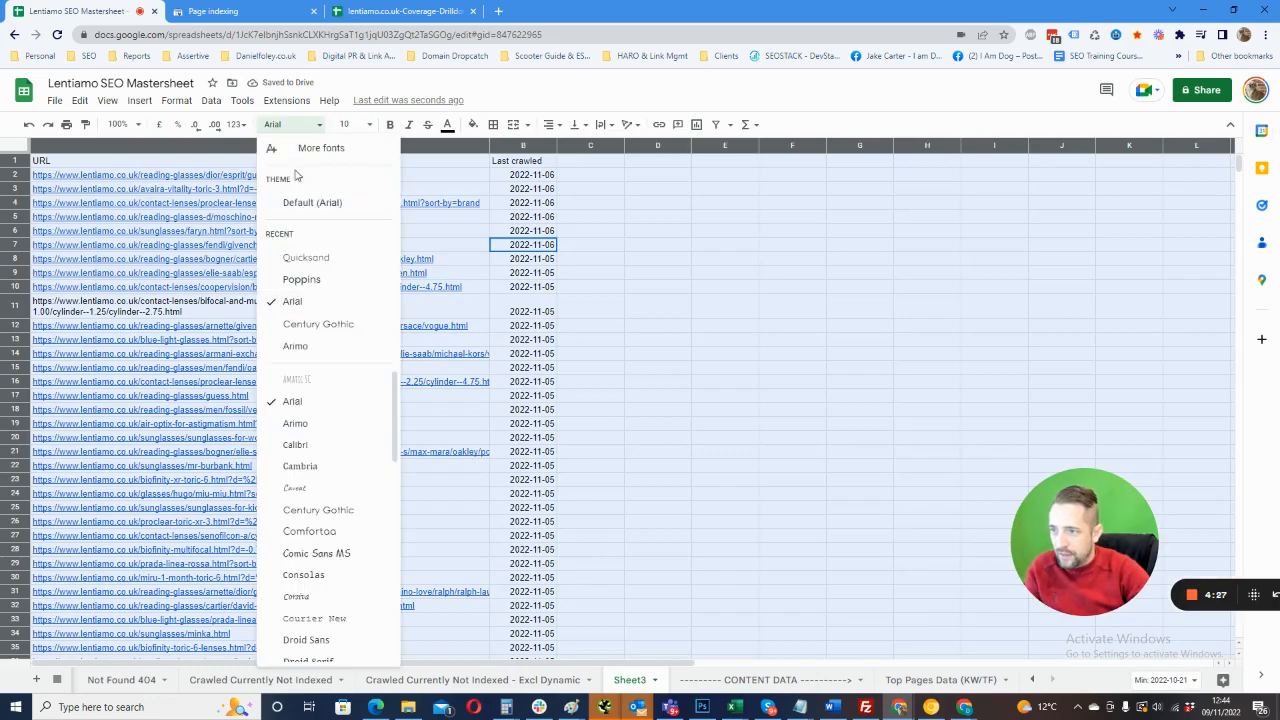
left_click(305, 257)
left_click(650, 288)
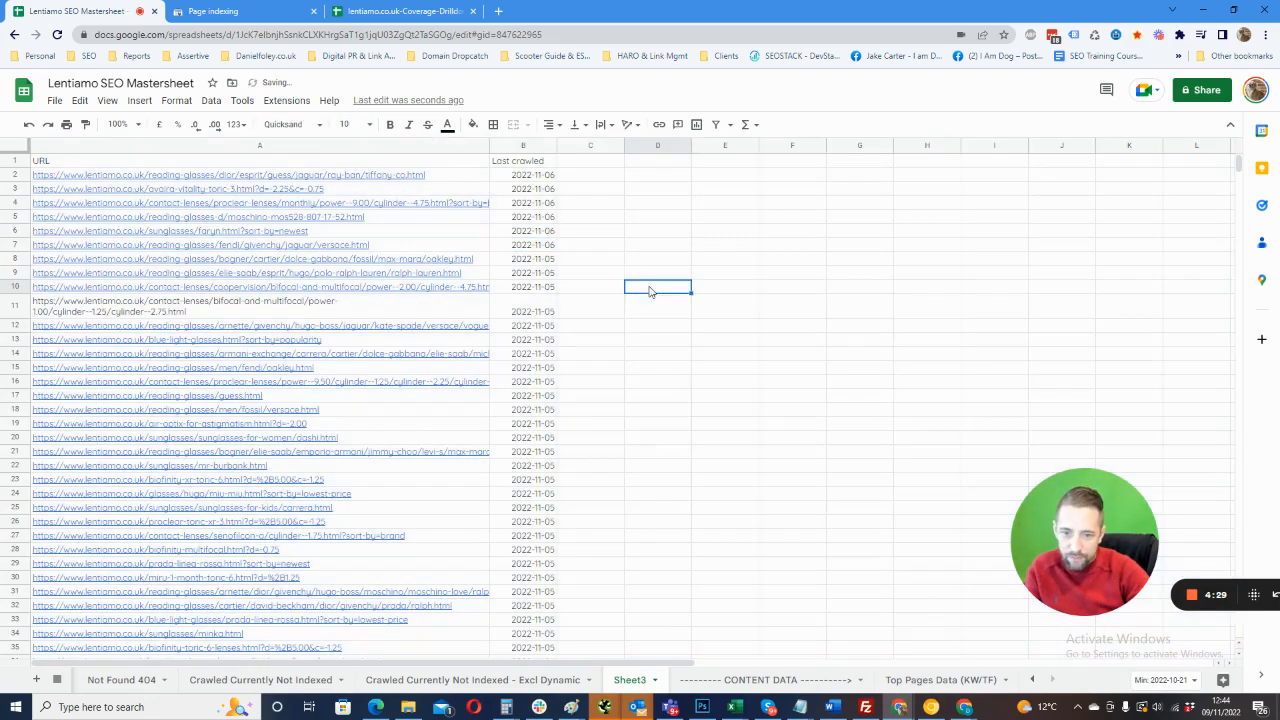
- Freeze the header row of Sheet3
left_click(20, 161)
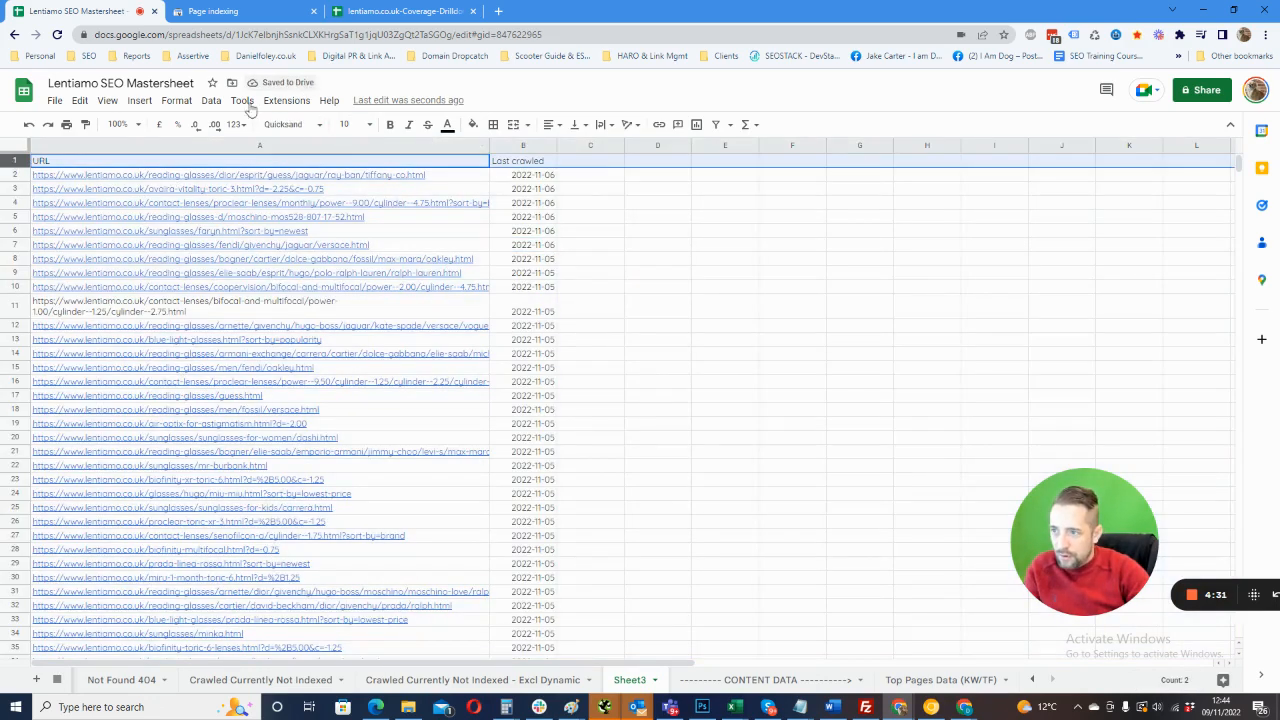
left_click(107, 101)
mouse_move(171, 150)
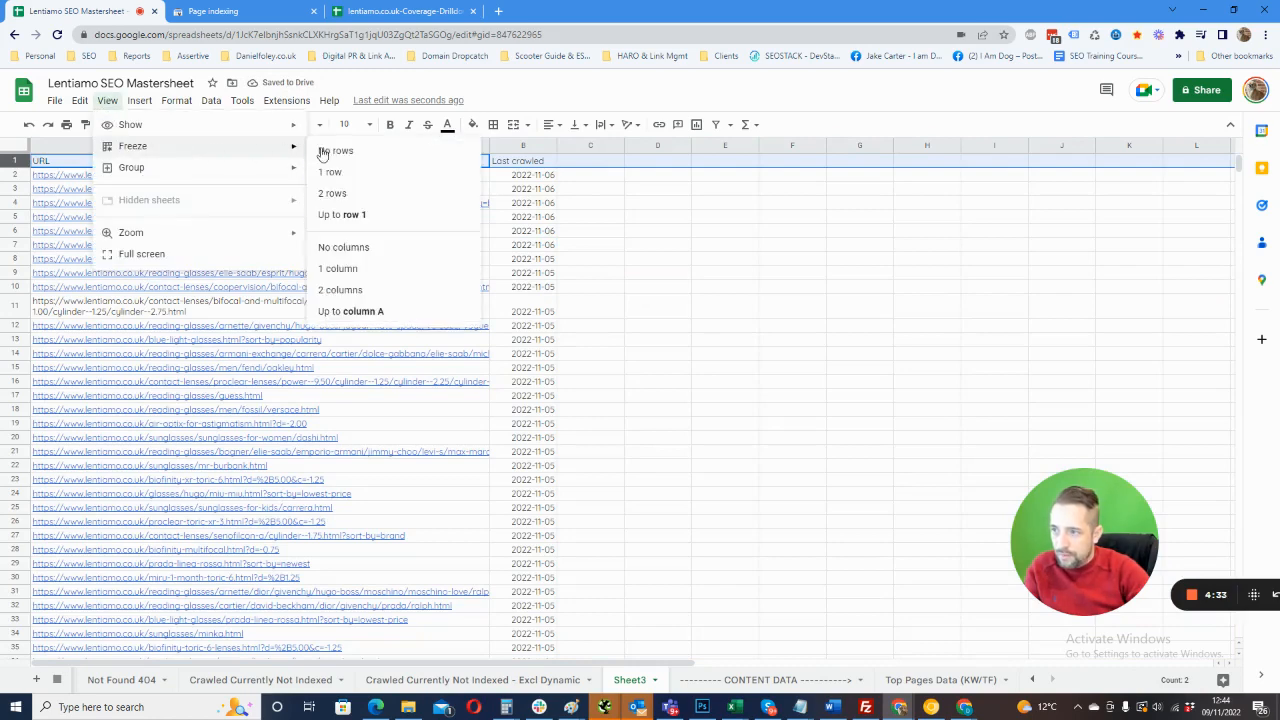
left_click(366, 174)
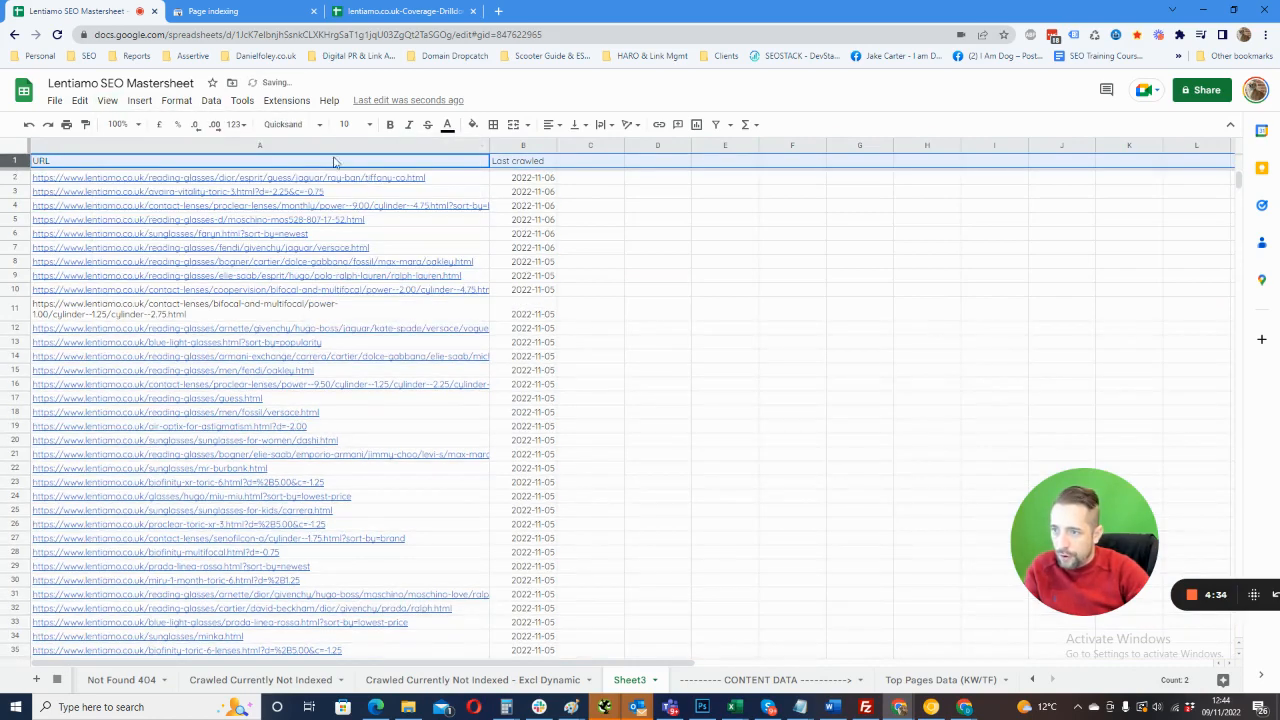
- Format the header row with a black fill, white text and font size 12
left_click(473, 124)
left_click(478, 171)
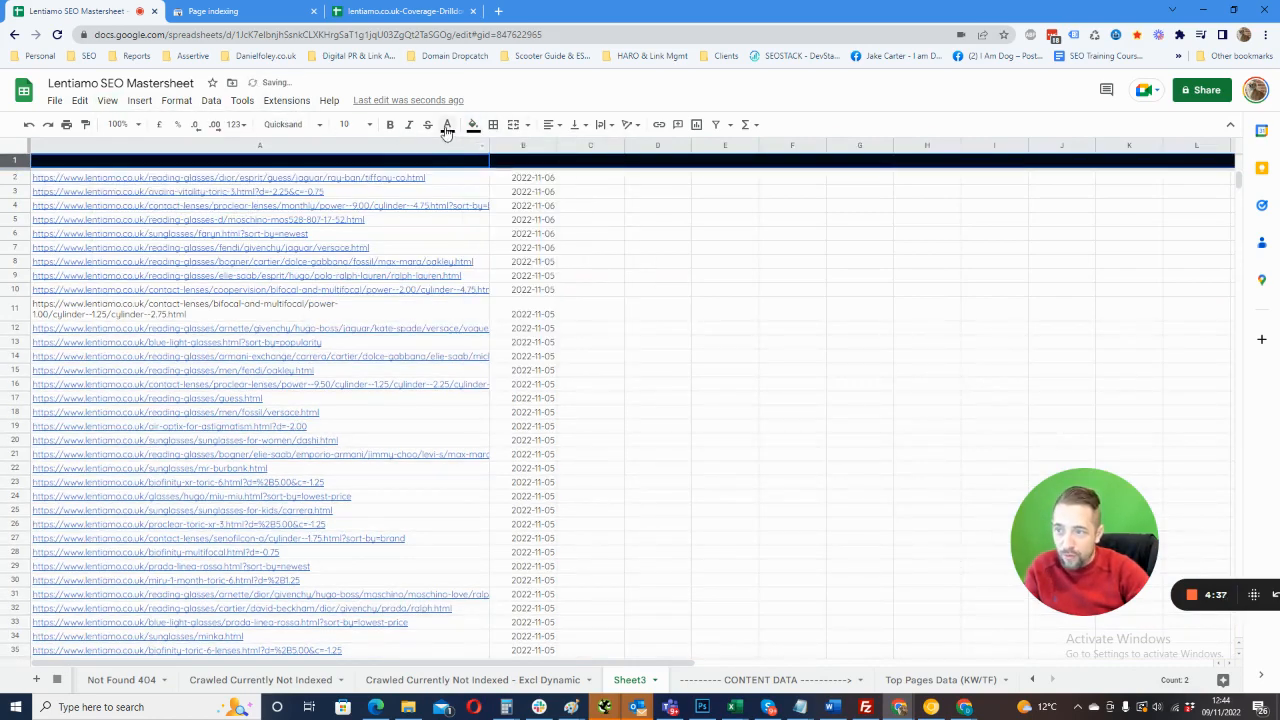
left_click(447, 124)
left_click(585, 171)
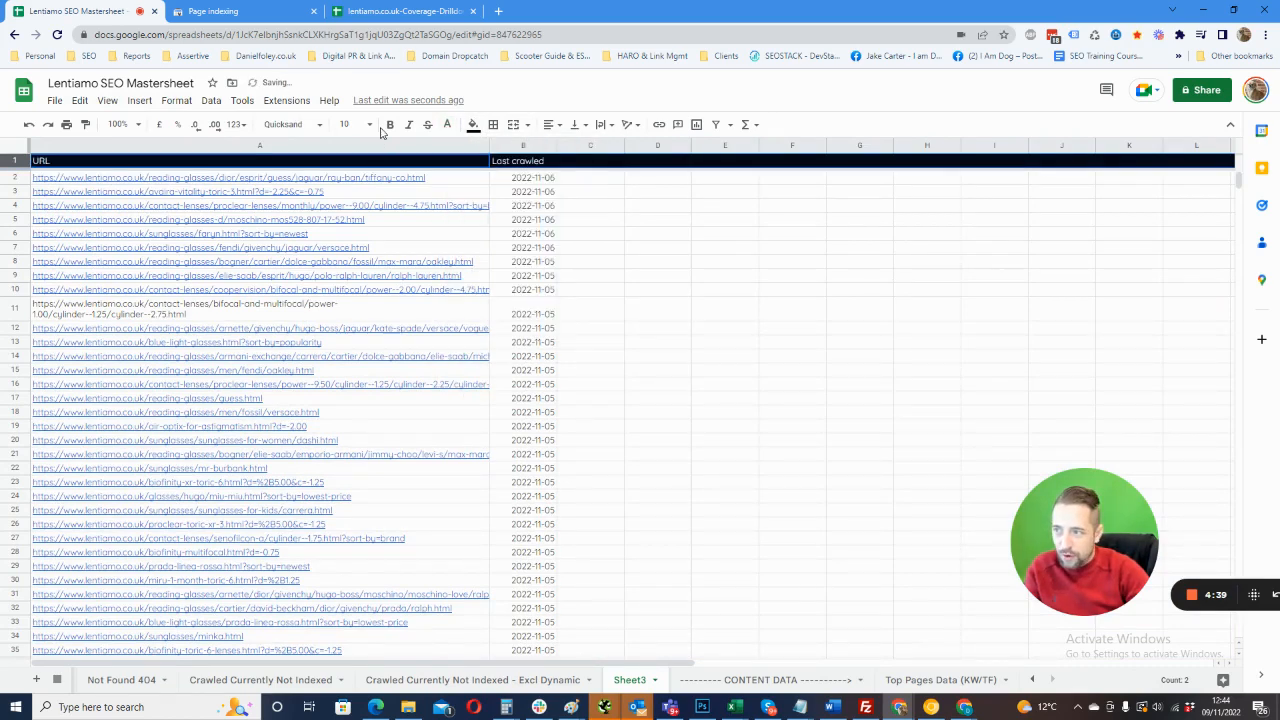
left_click(369, 124)
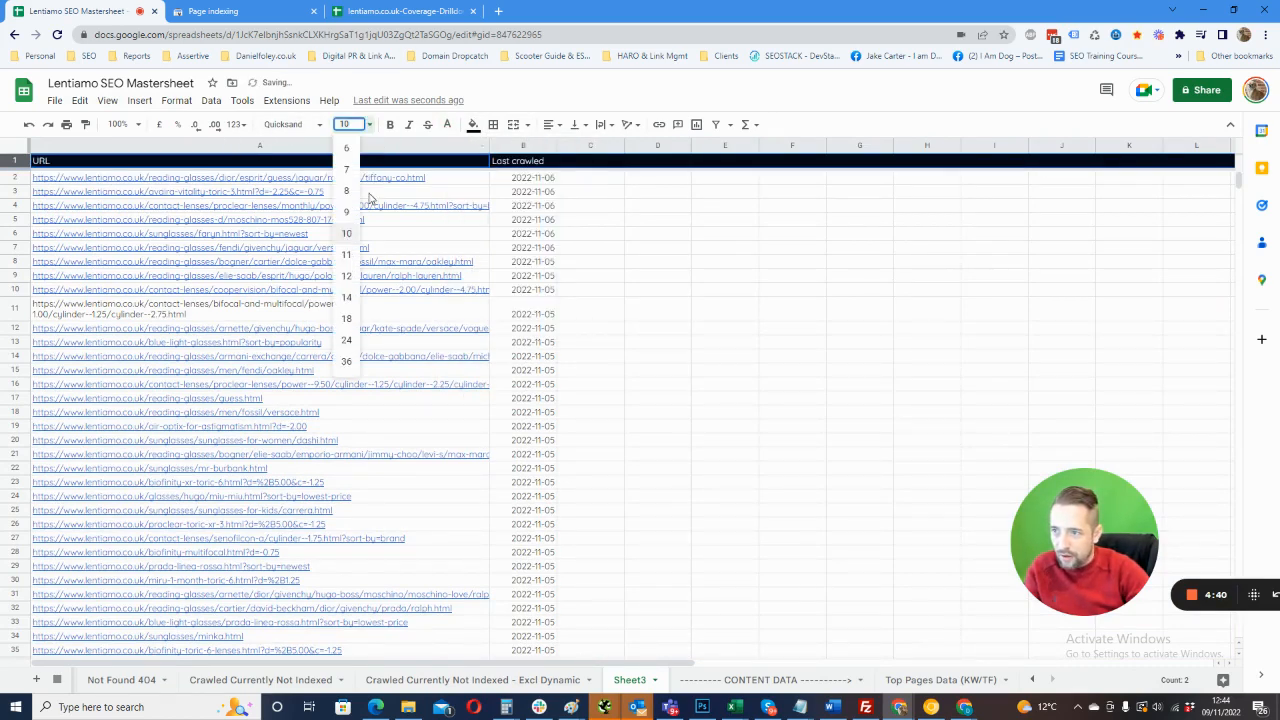
left_click(353, 279)
left_click(598, 283)
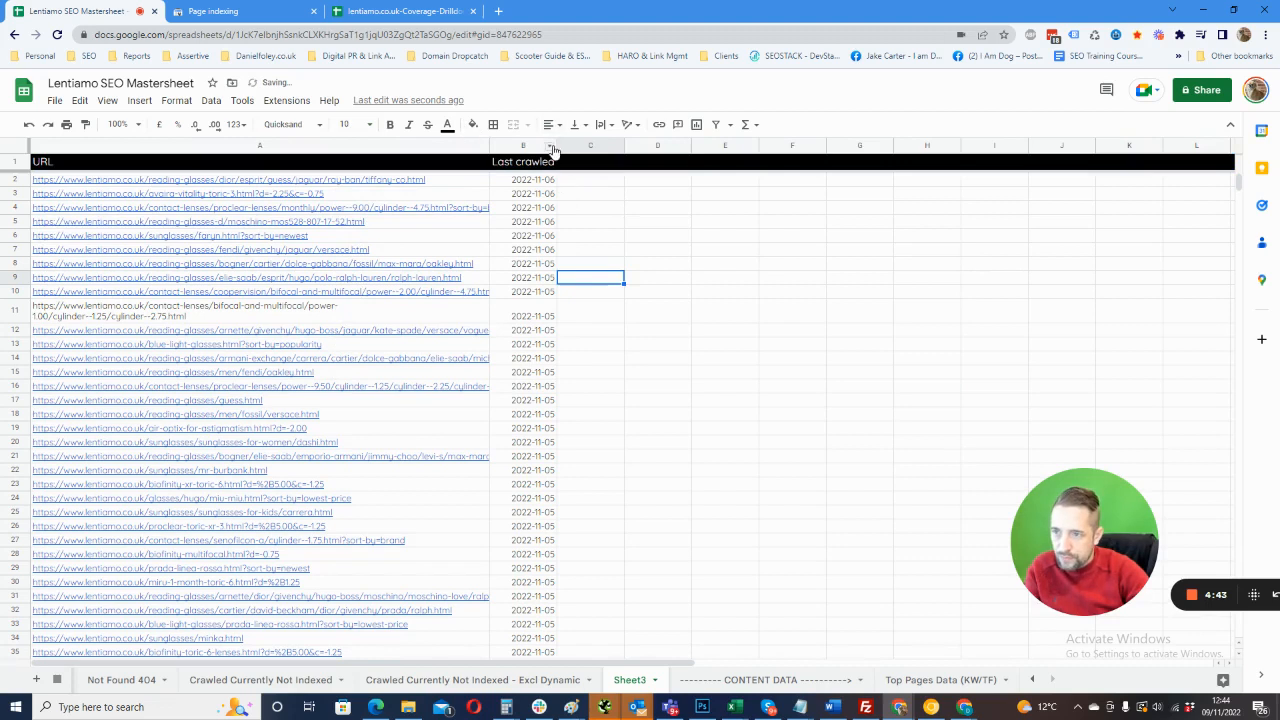
- Widen the Last crawled column and the URL column slightly
left_click_drag(556, 145, 587, 145)
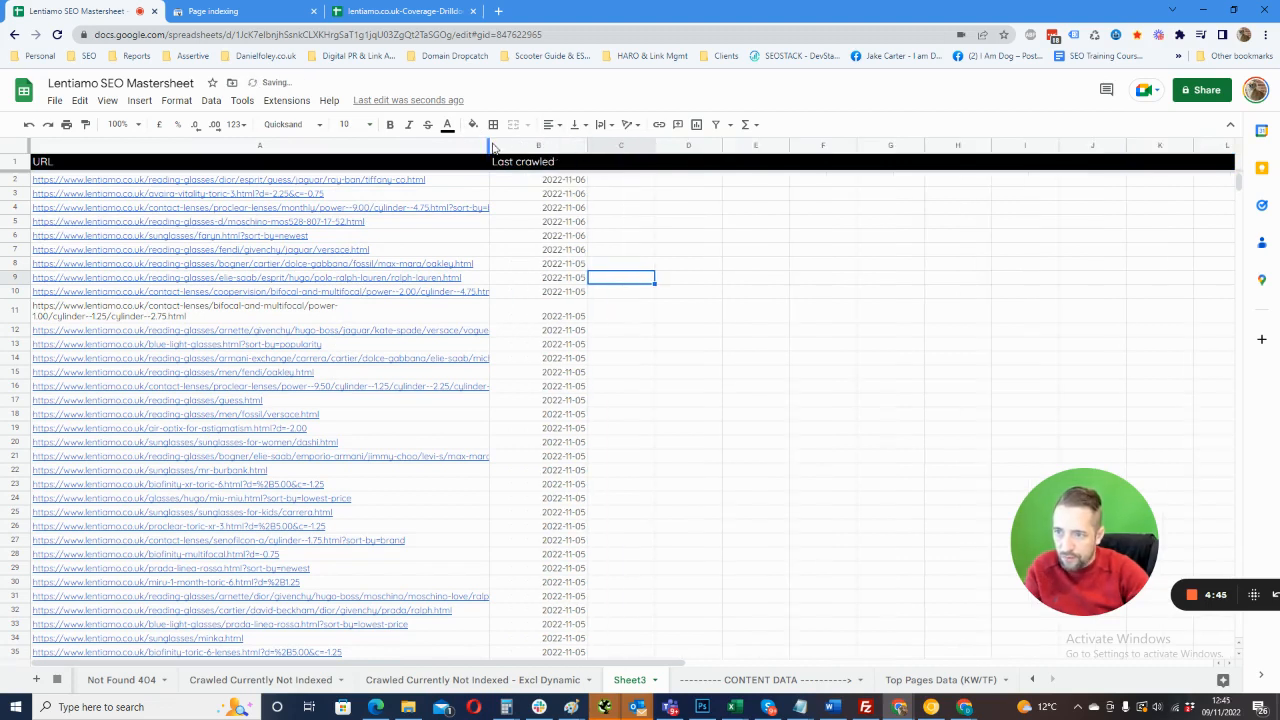
left_click_drag(490, 147, 507, 145)
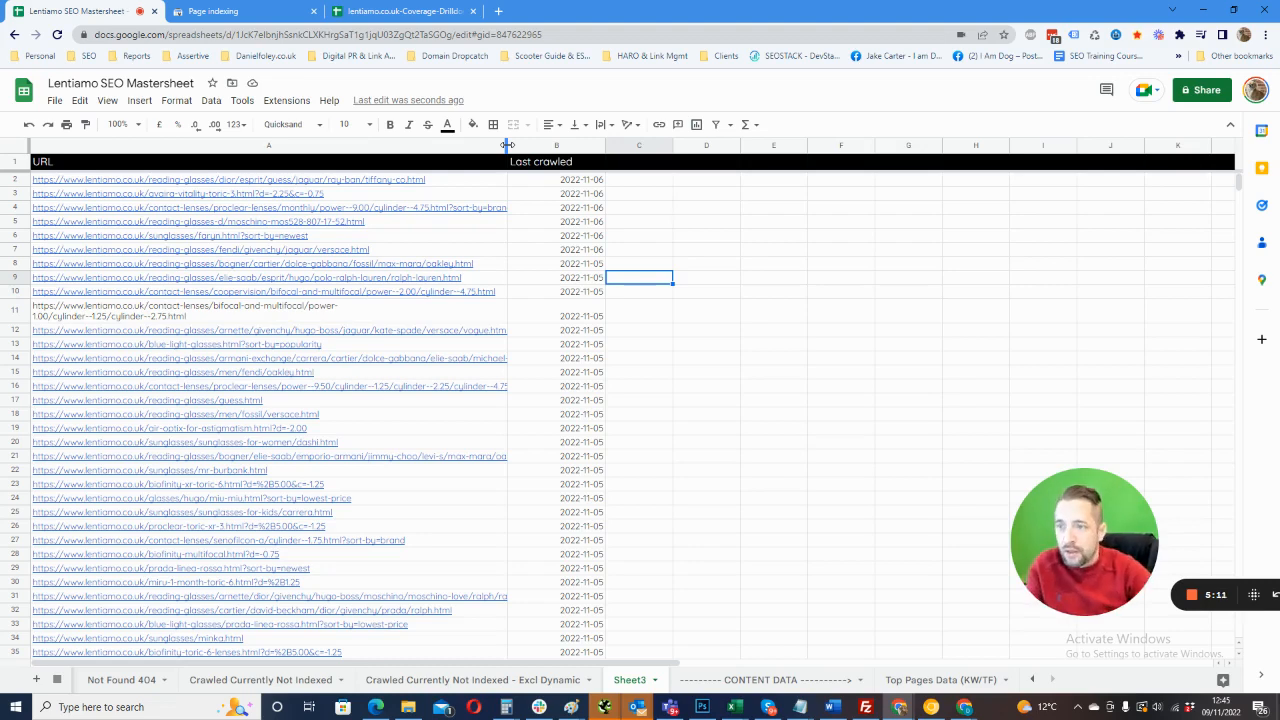
- Freeze the URL column of Sheet3 by freezing one column
left_click(556, 147)
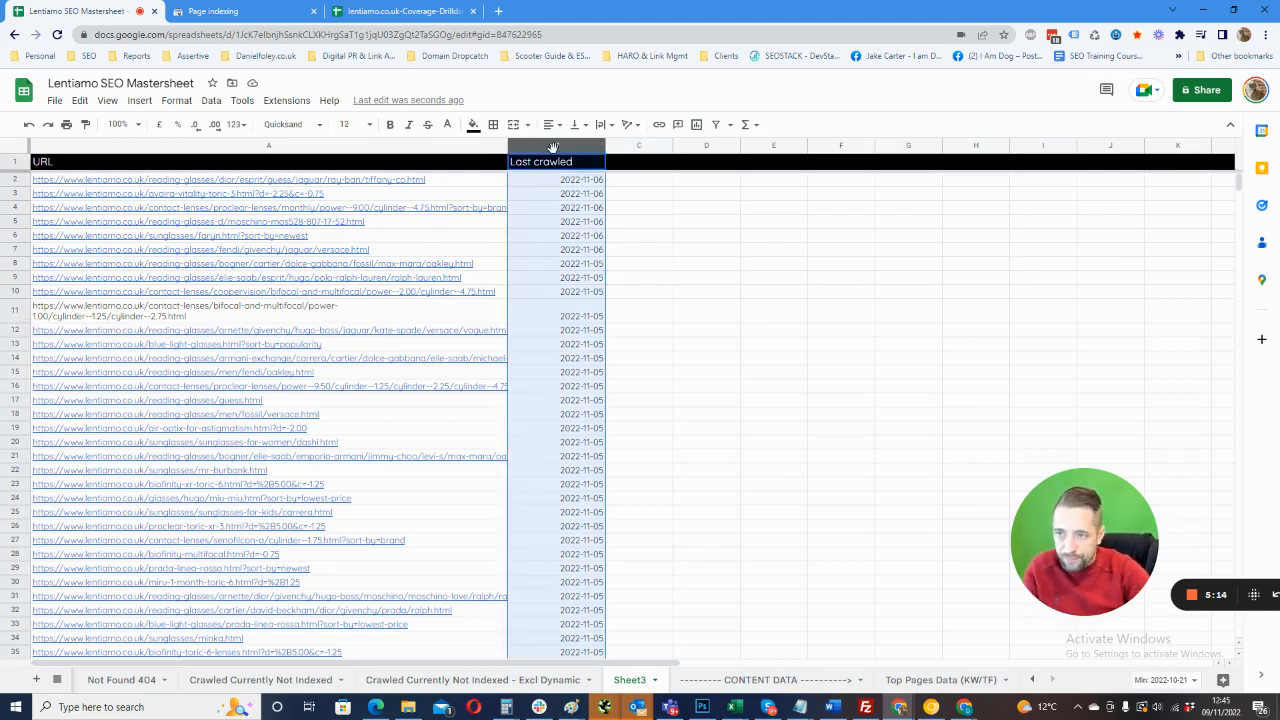
left_click(432, 148)
left_click(107, 101)
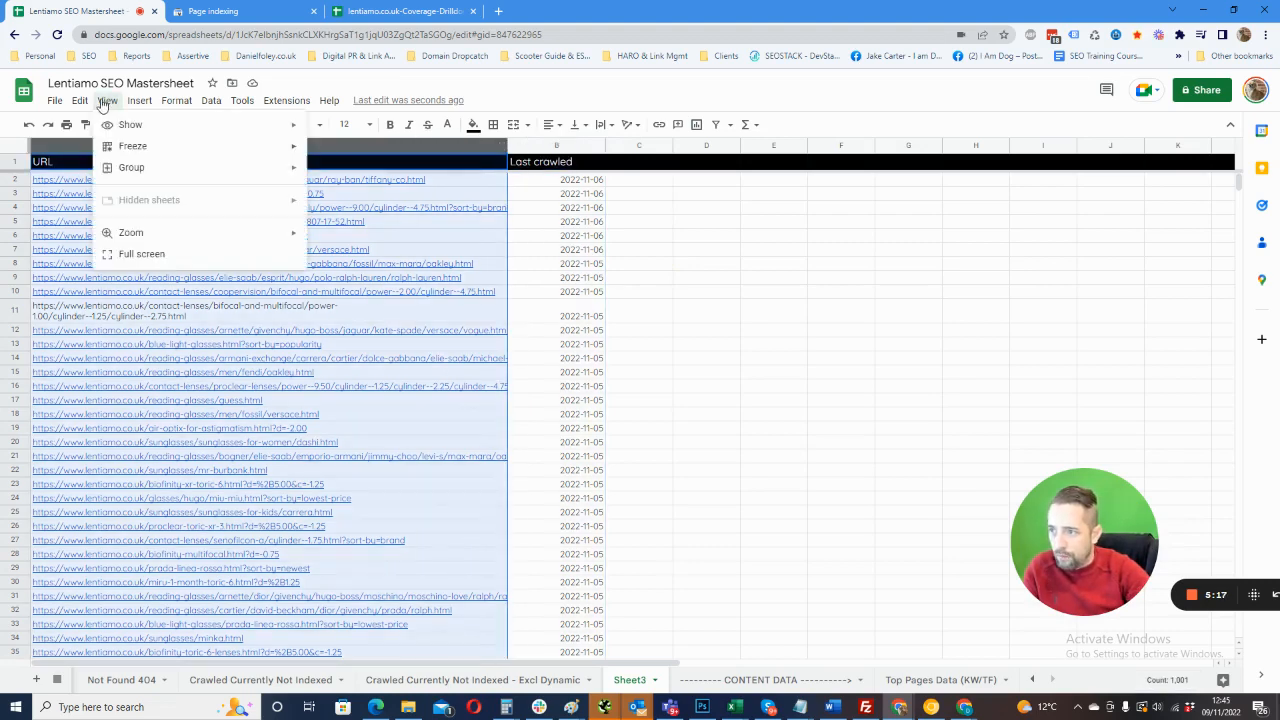
mouse_move(277, 151)
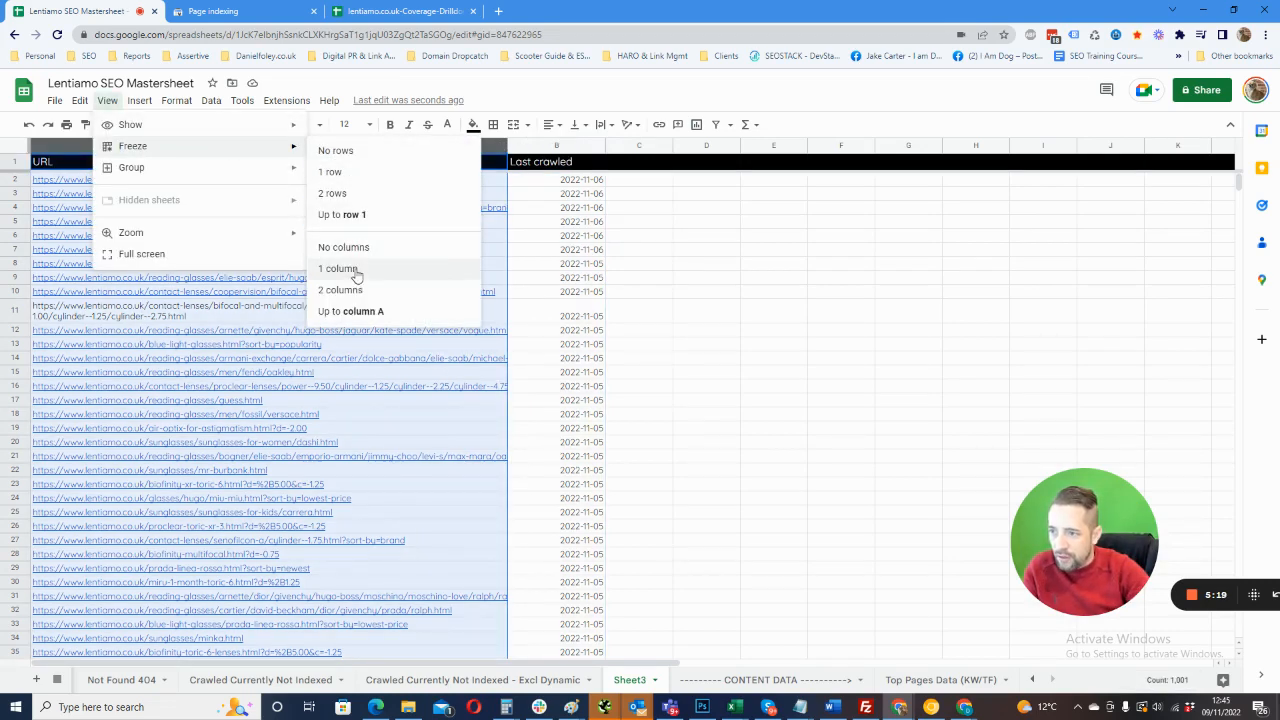
left_click(400, 266)
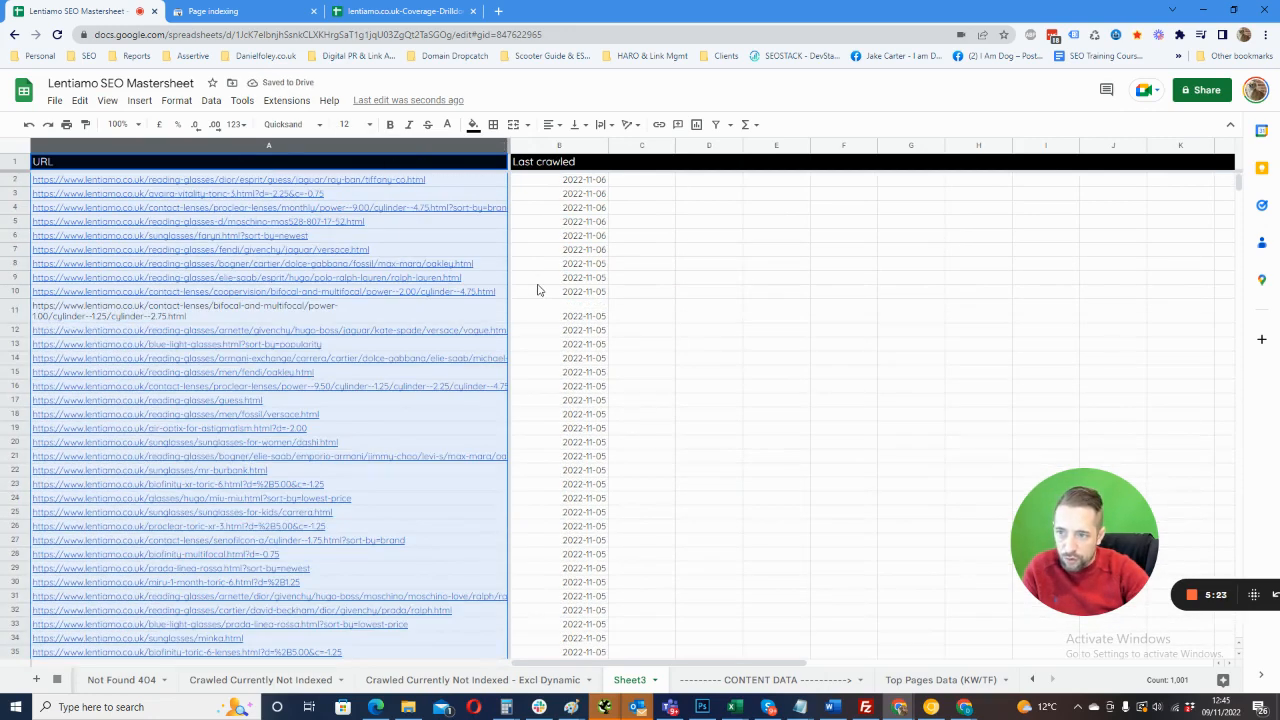
- Enter the header "HTTP Status Check" in cell C1, beside the Last crawled header
left_click(641, 163)
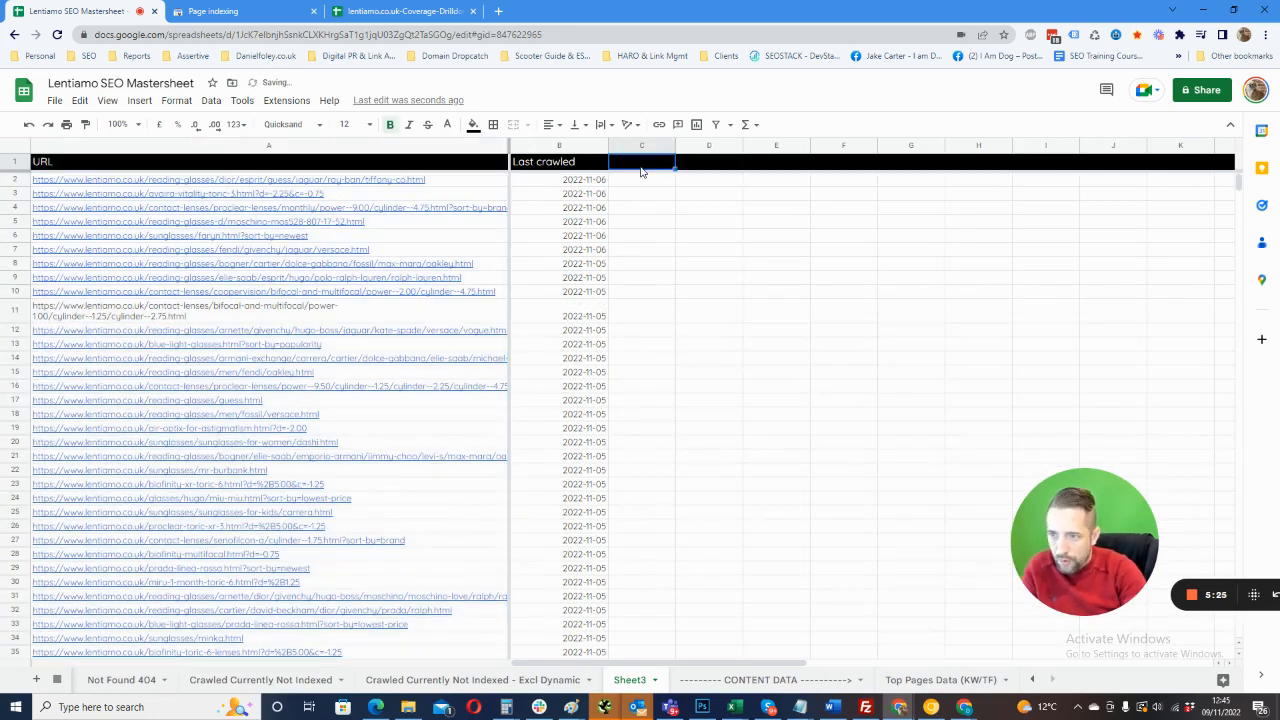
key("Caps_Lock")
type("HTTP S")
key("Caps_Lock")
type("tatu")
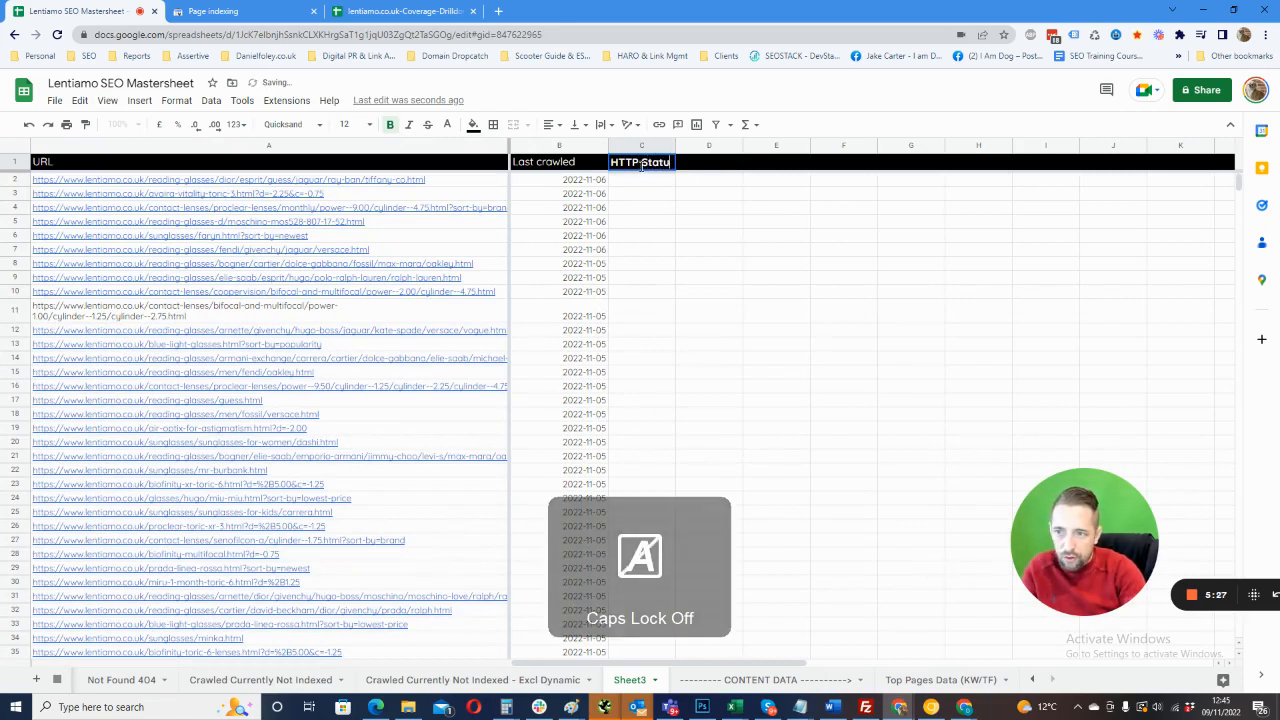
type("s Check")
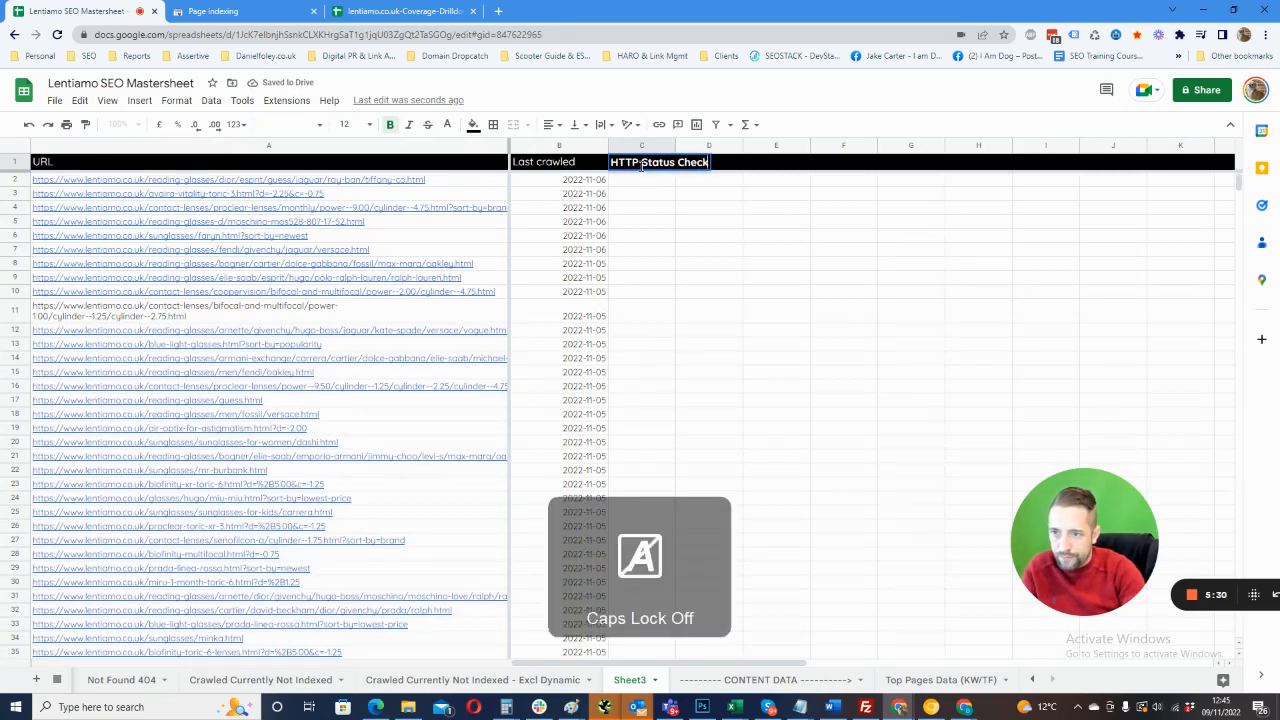
key("Return")
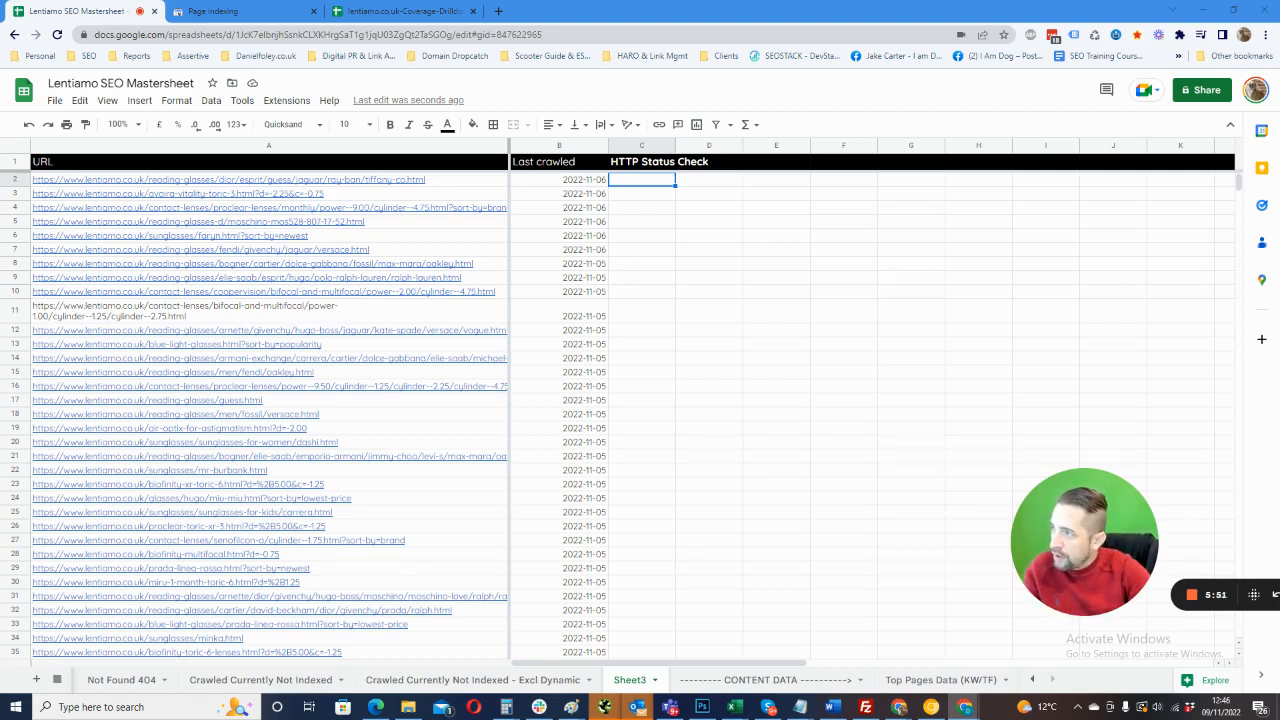
- Copy the URL column of Sheet3 and paste it over column A of the separate pOLL2 spreadsheet
left_click_drag(0, 108, 931, 38)
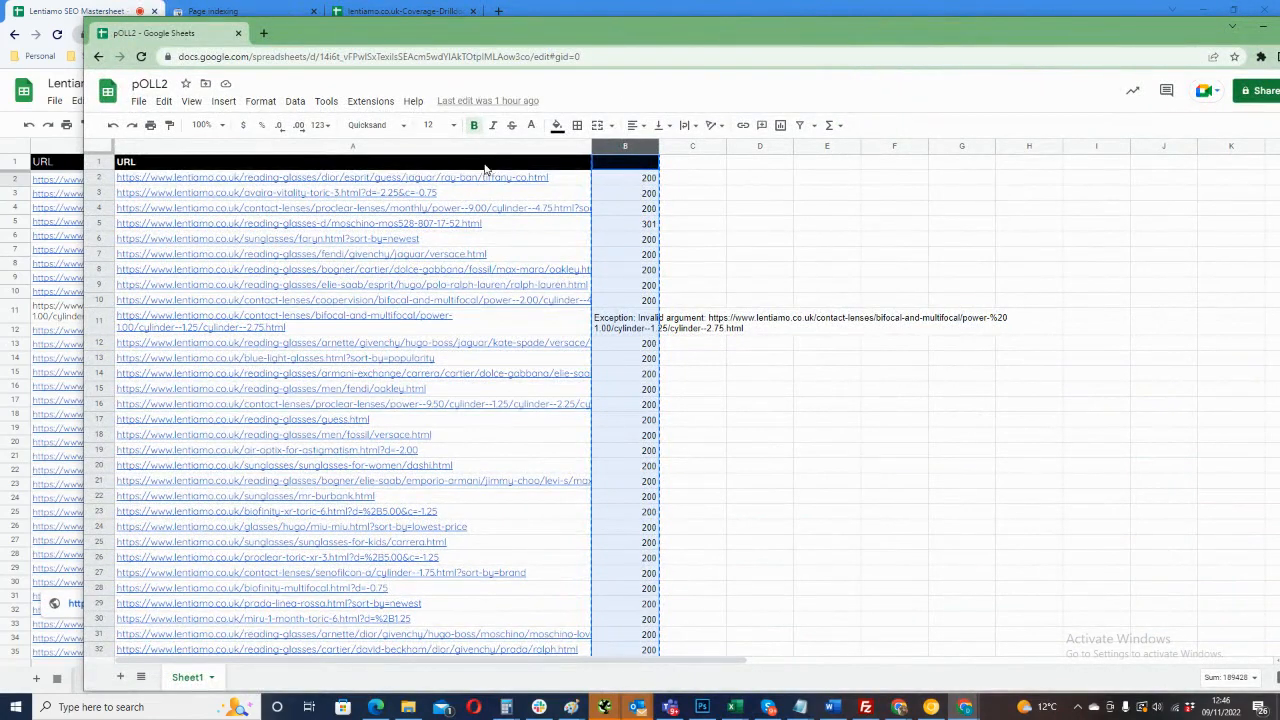
left_click_drag(509, 39, 1279, 49)
left_click(385, 160)
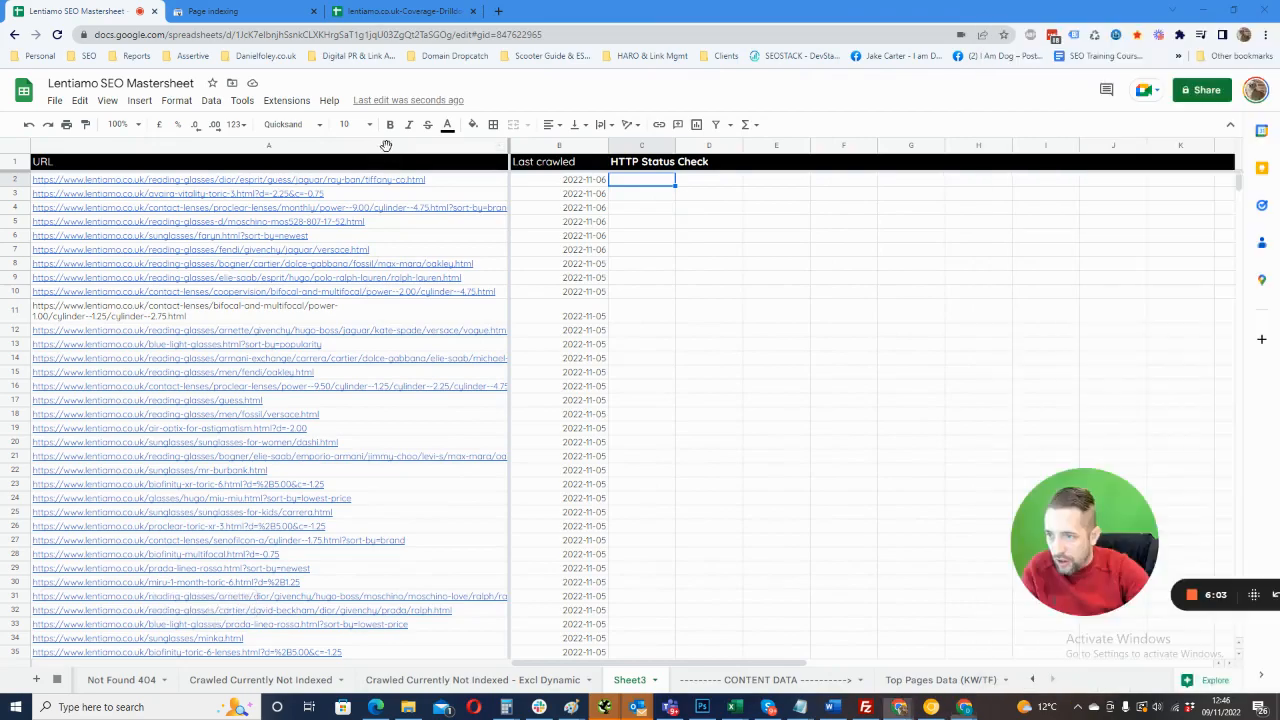
left_click(268, 145)
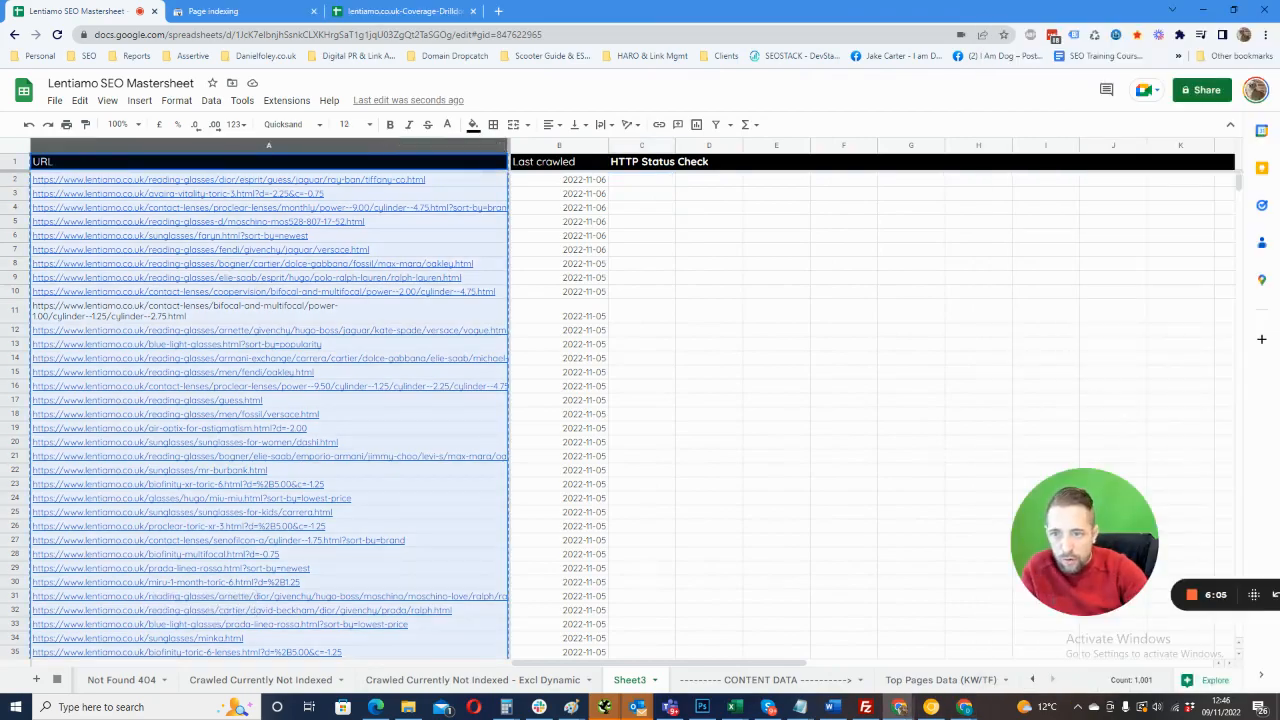
left_click_drag(1279, 45, 950, 11)
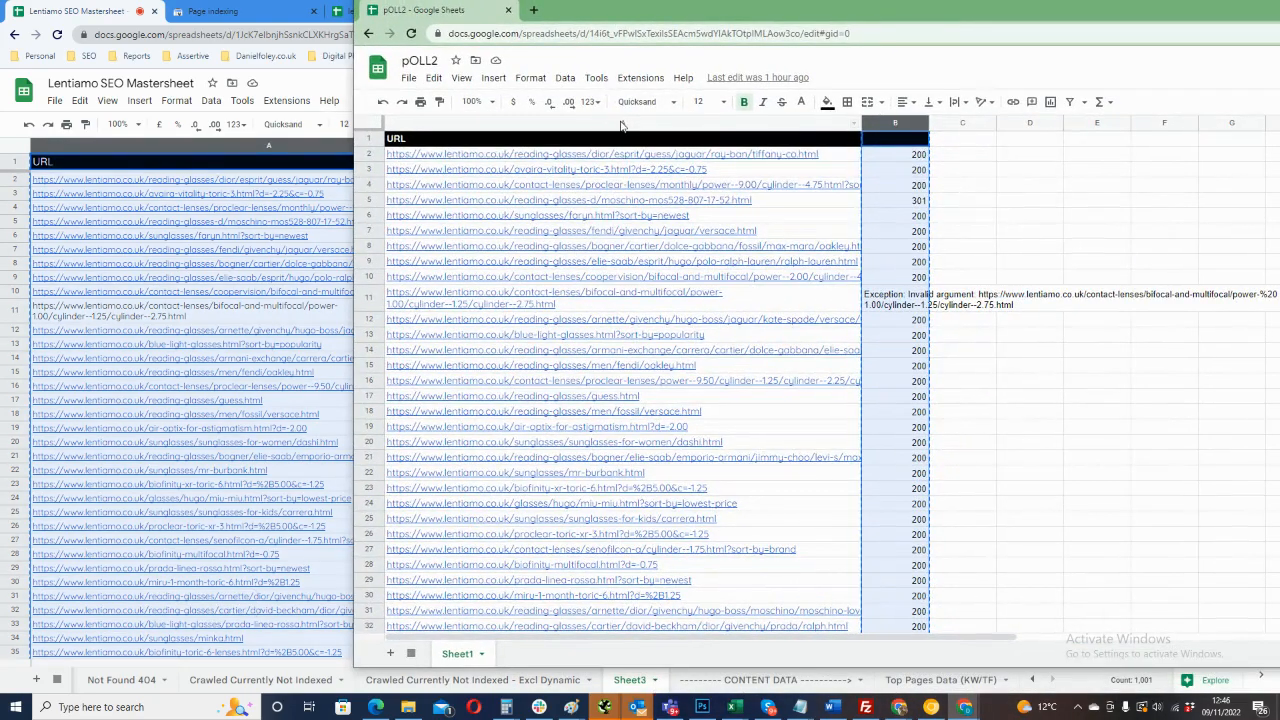
left_click(590, 121)
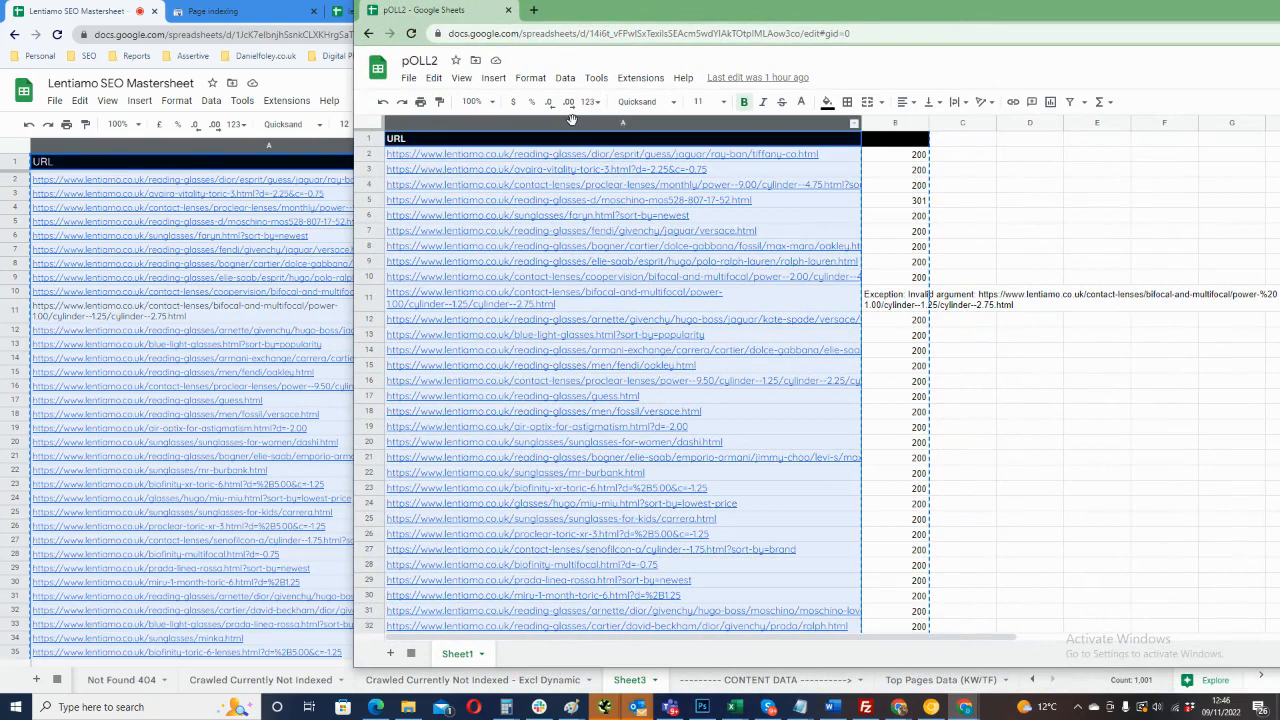
key("ctrl+v")
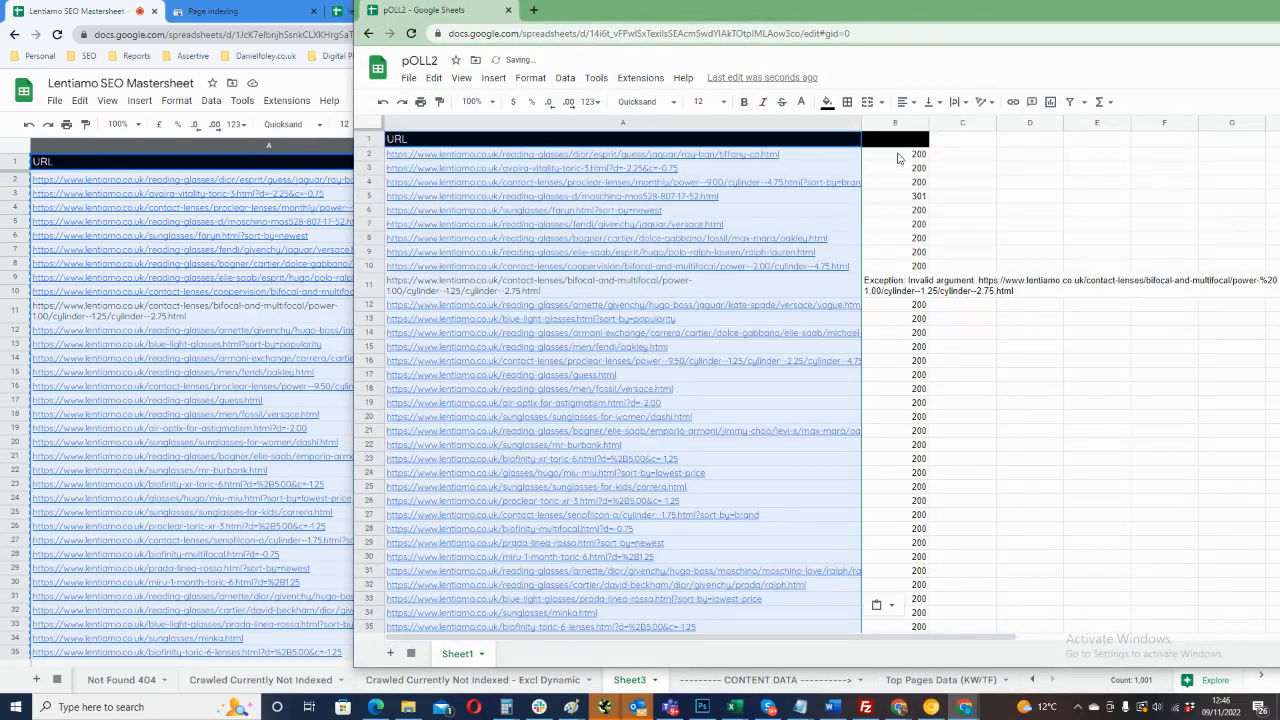
- Clear column B of pOLL2 and enter an httpstatuscode formula in B2 that references the URL in A2
left_click(900, 122)
key("Delete")
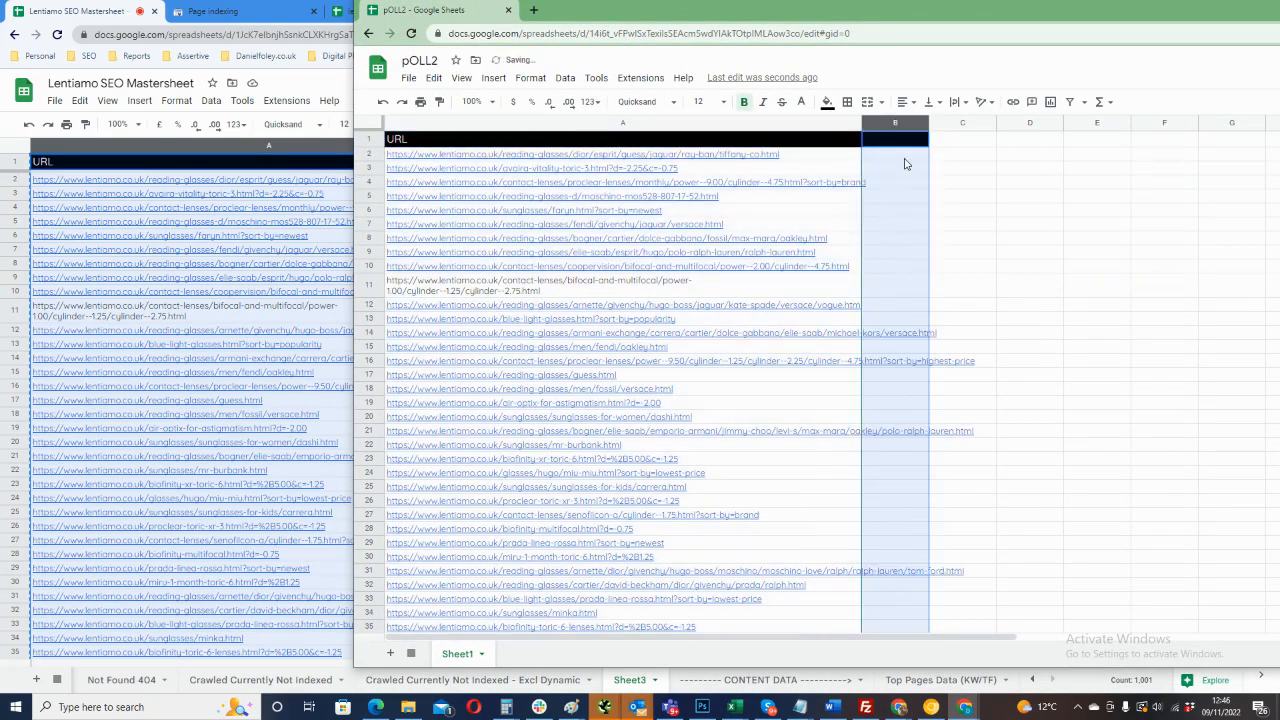
left_click(904, 156)
type("=http")
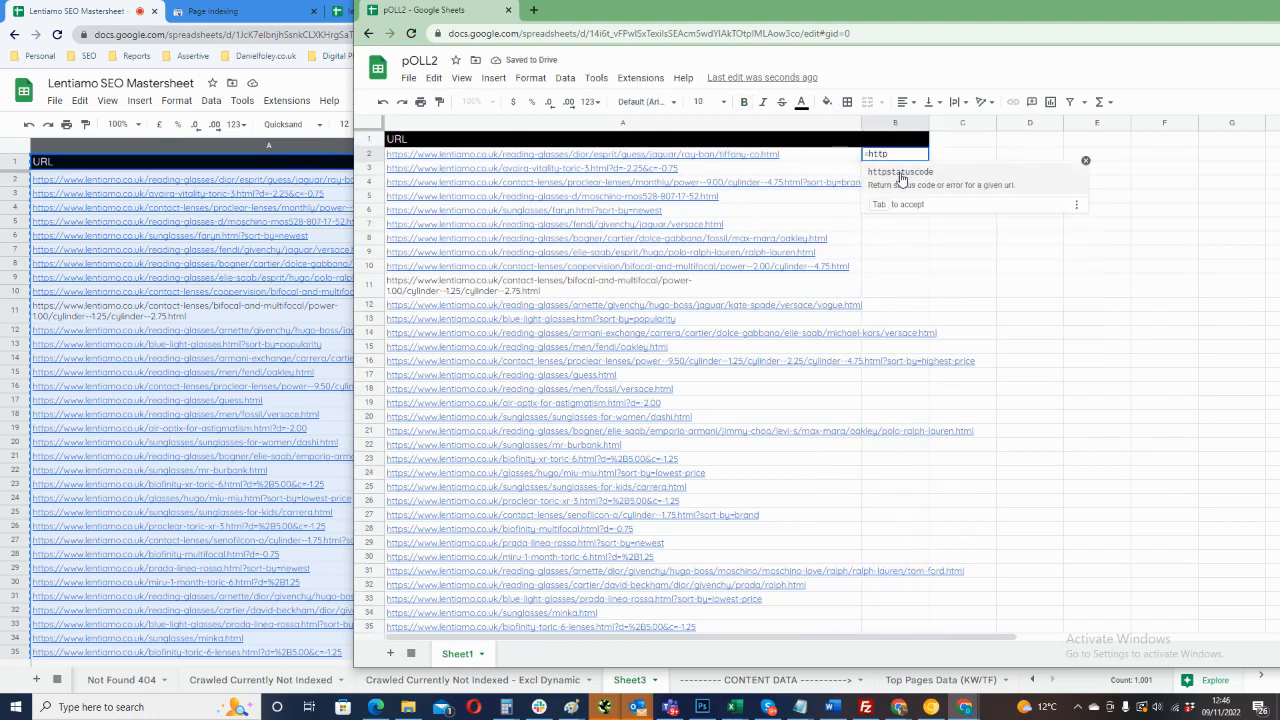
left_click(866, 171)
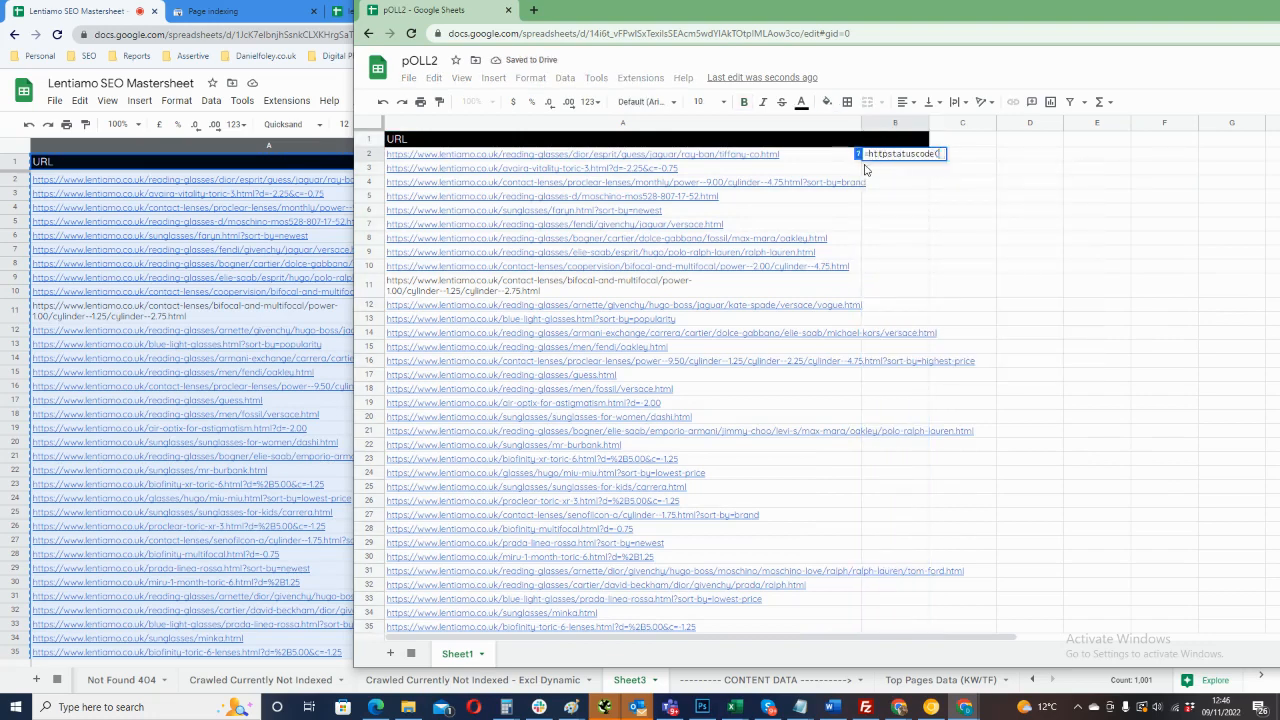
left_click(816, 156)
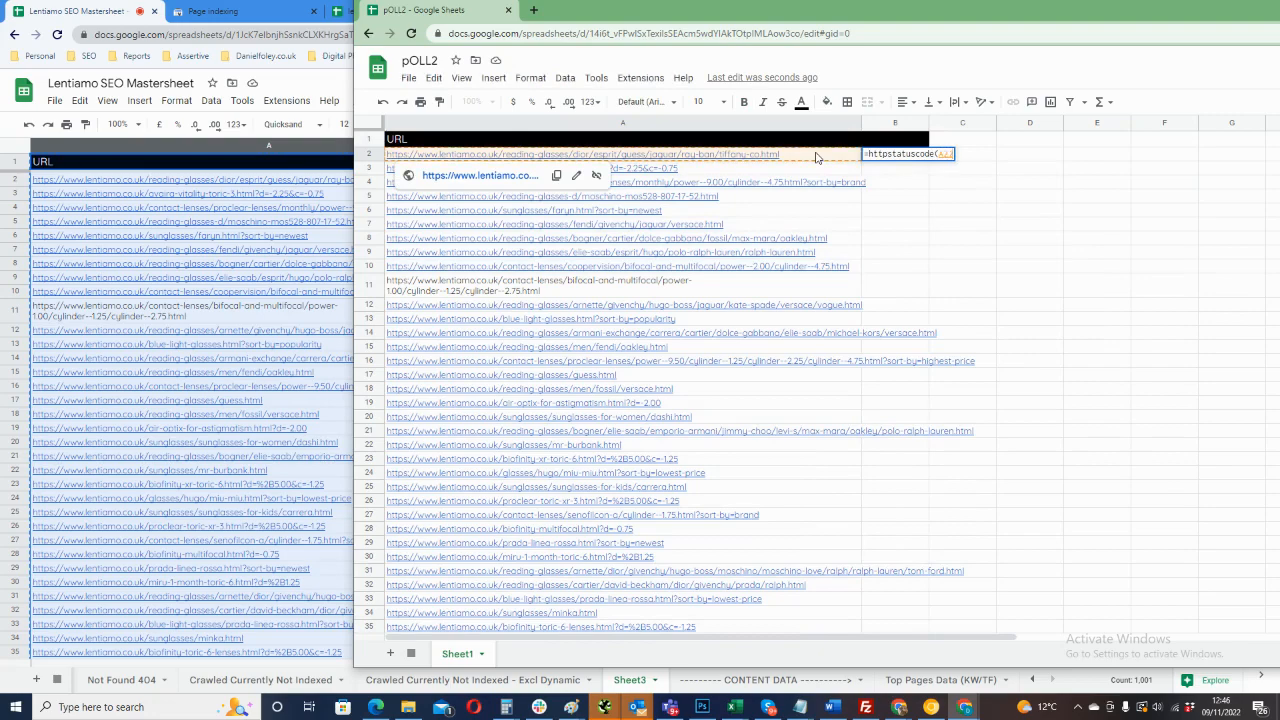
key("Return")
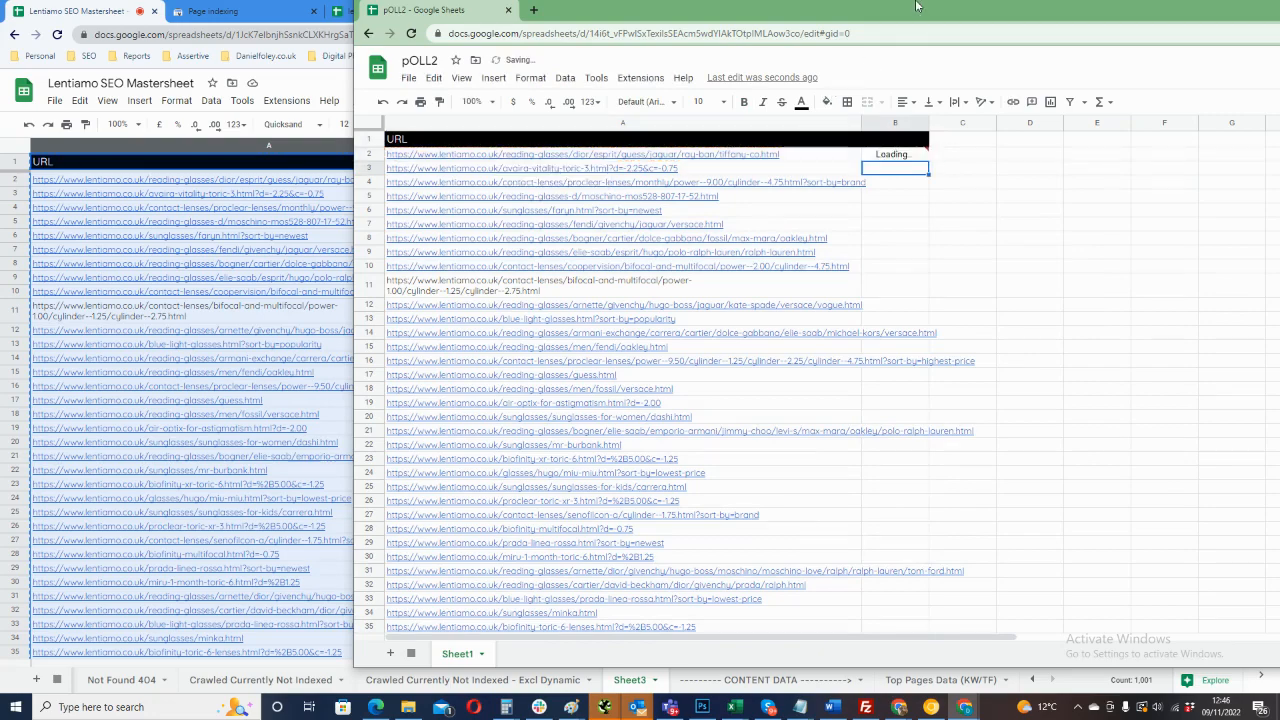
- Open the Apps Script project attached to the pOLL2 spreadsheet
left_click_drag(916, 6, 643, 39)
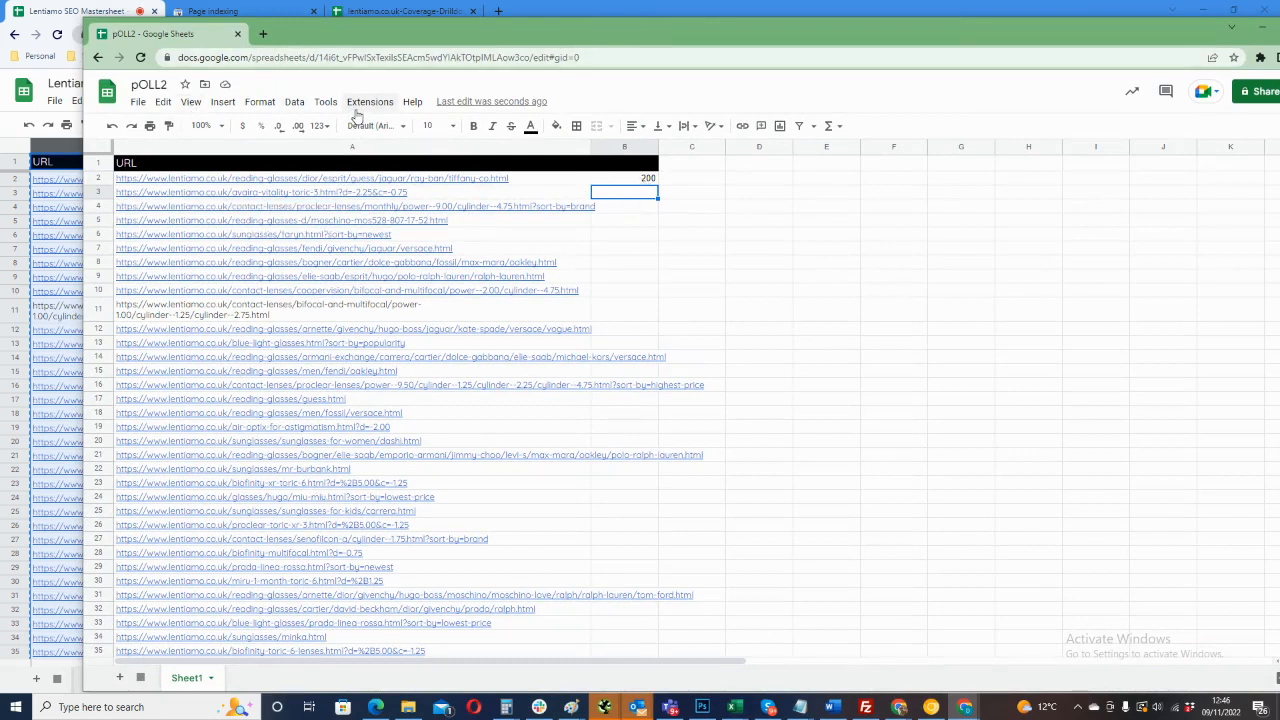
left_click(325, 102)
mouse_move(362, 107)
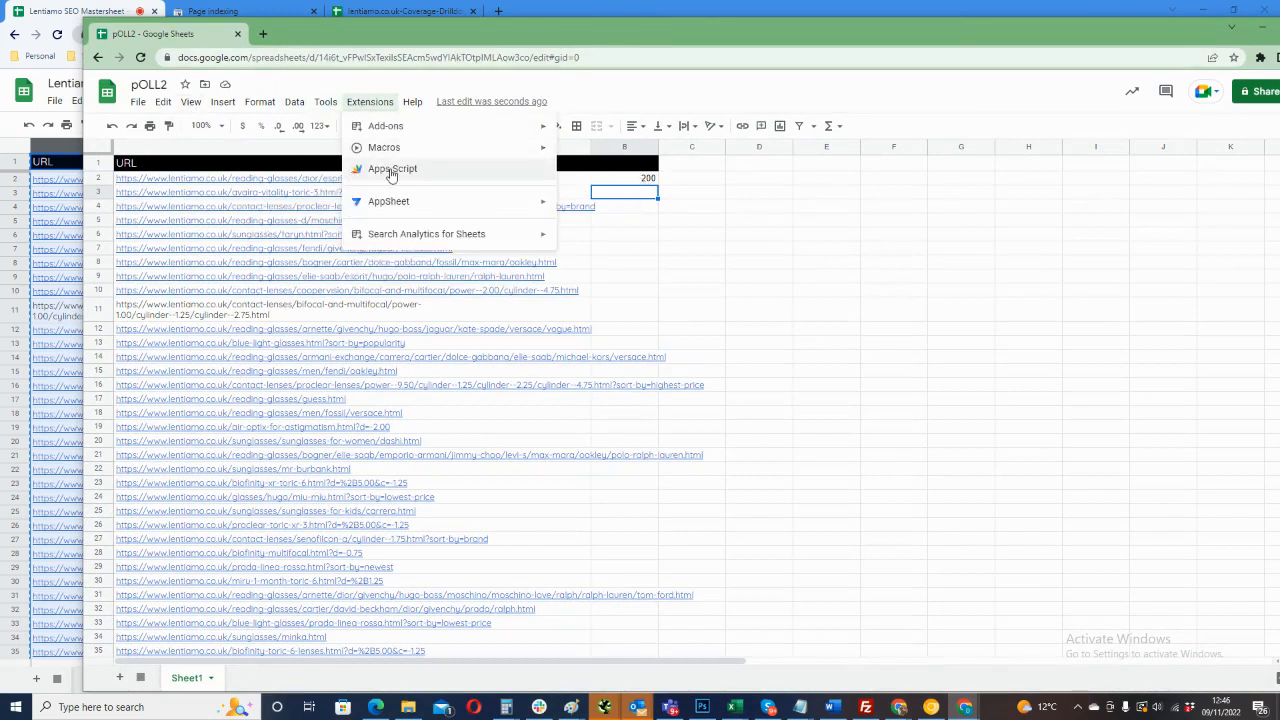
left_click(393, 172)
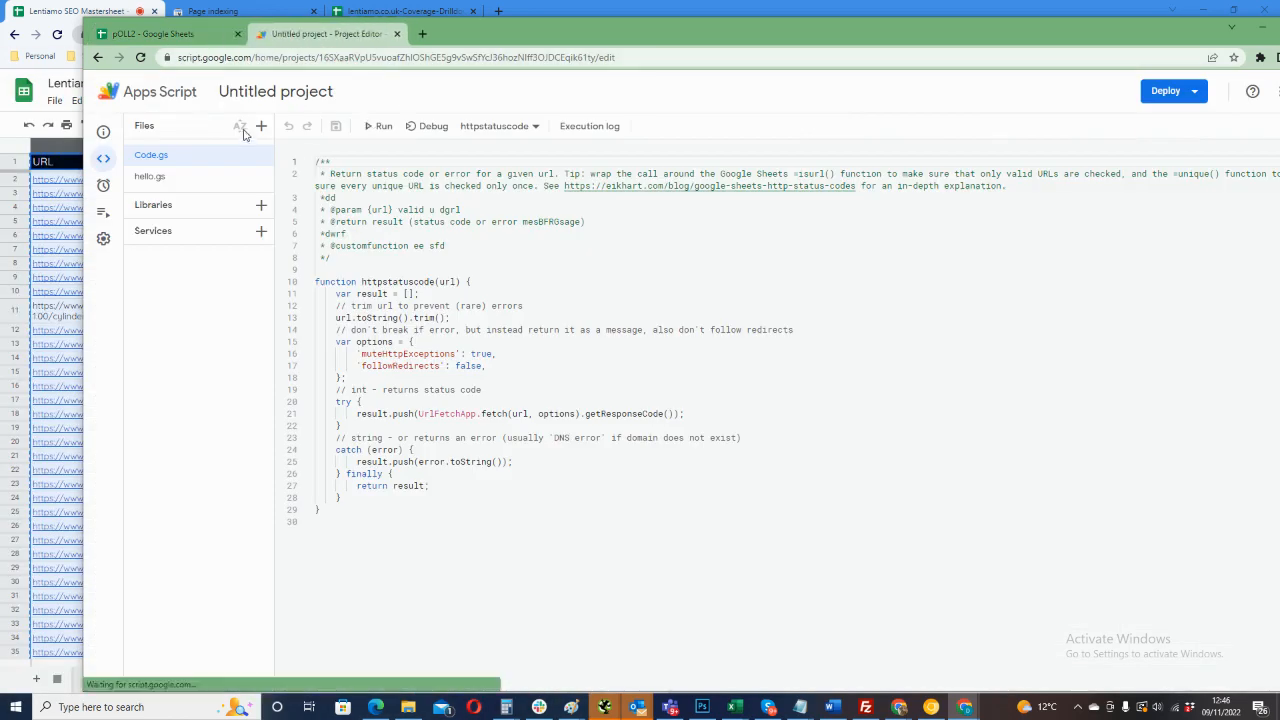
- Rename the Apps Script project as HTTP Status Code
left_click(304, 91)
key("Caps_Lock")
type("HT")
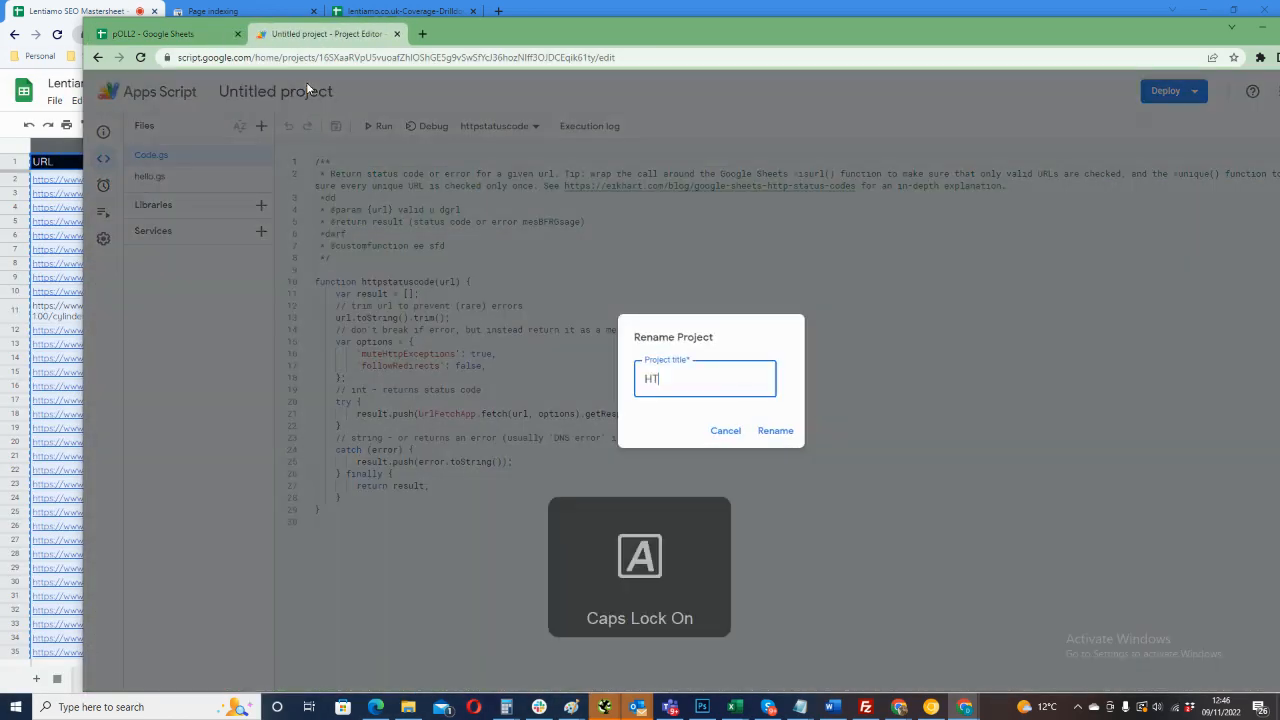
type("TP S")
key("Caps_Lock")
type("tatus")
key("Caps_Lock")
type("C")
key("Caps_Lock")
type("ode")
key("Return")
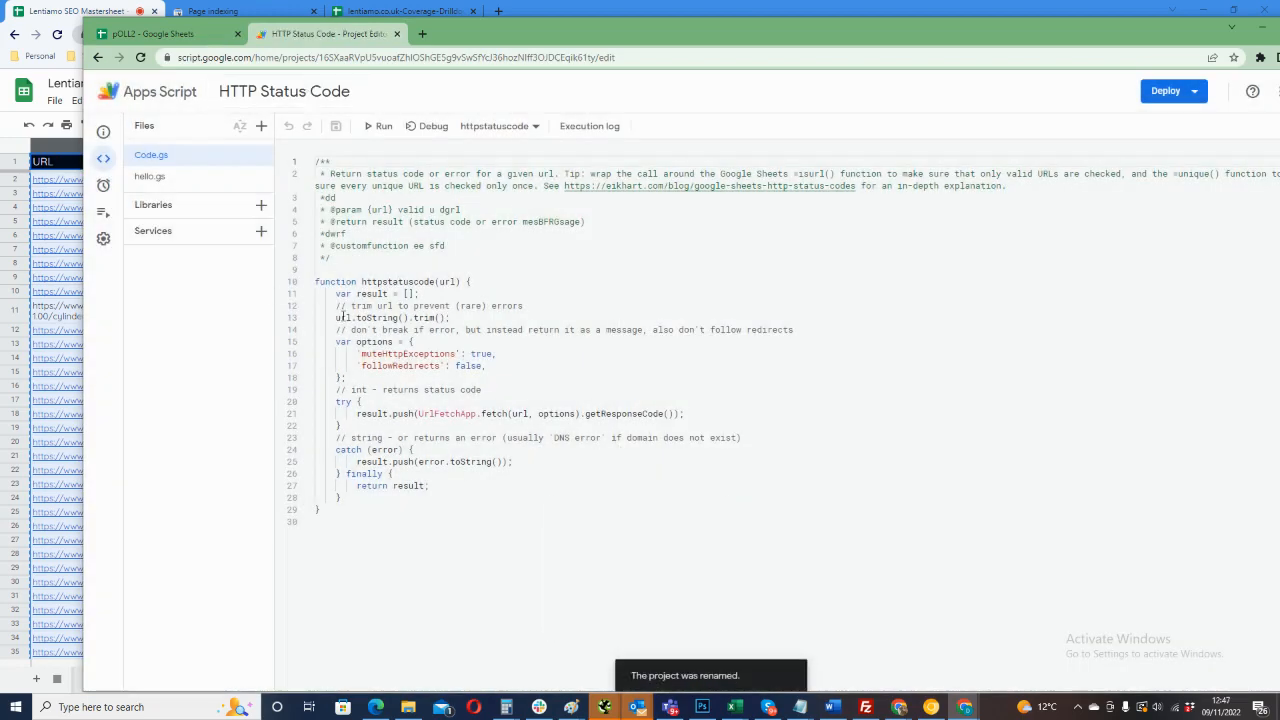
- Return to the pOLL2 sheet and fill the httpstatuscode formula in B2 down alongside all the URLs
left_click(163, 37)
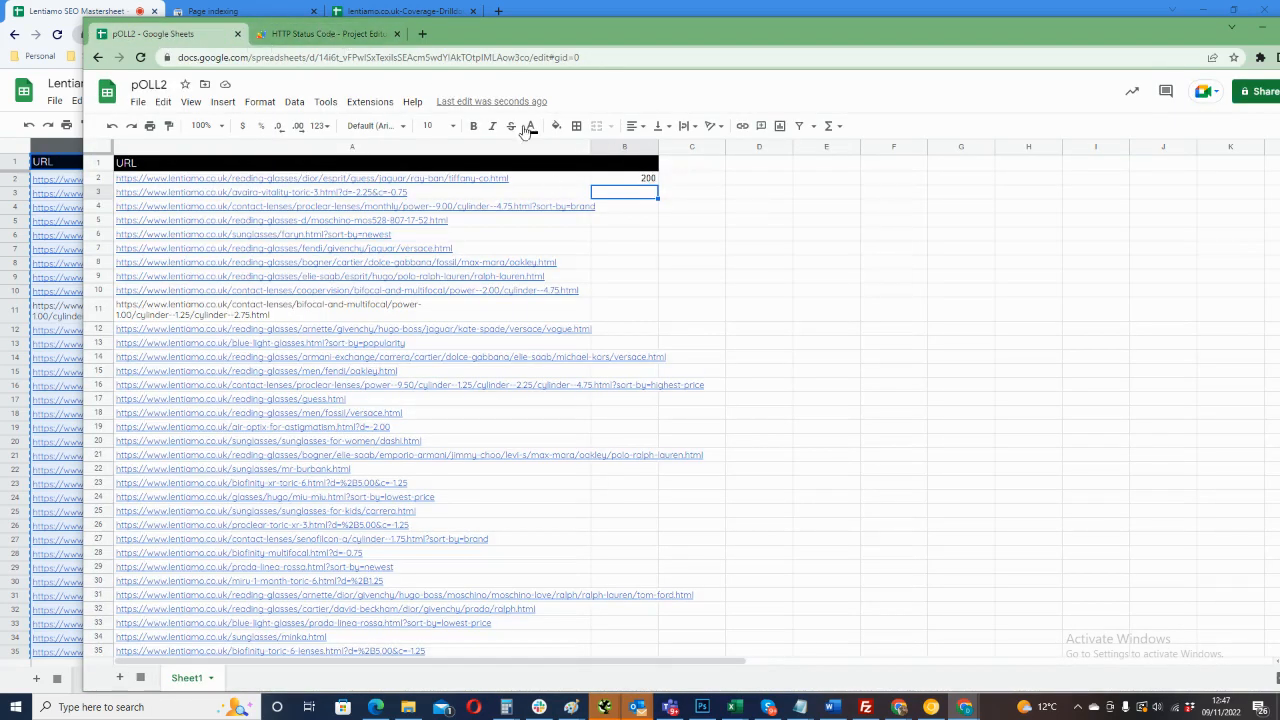
left_click(643, 181)
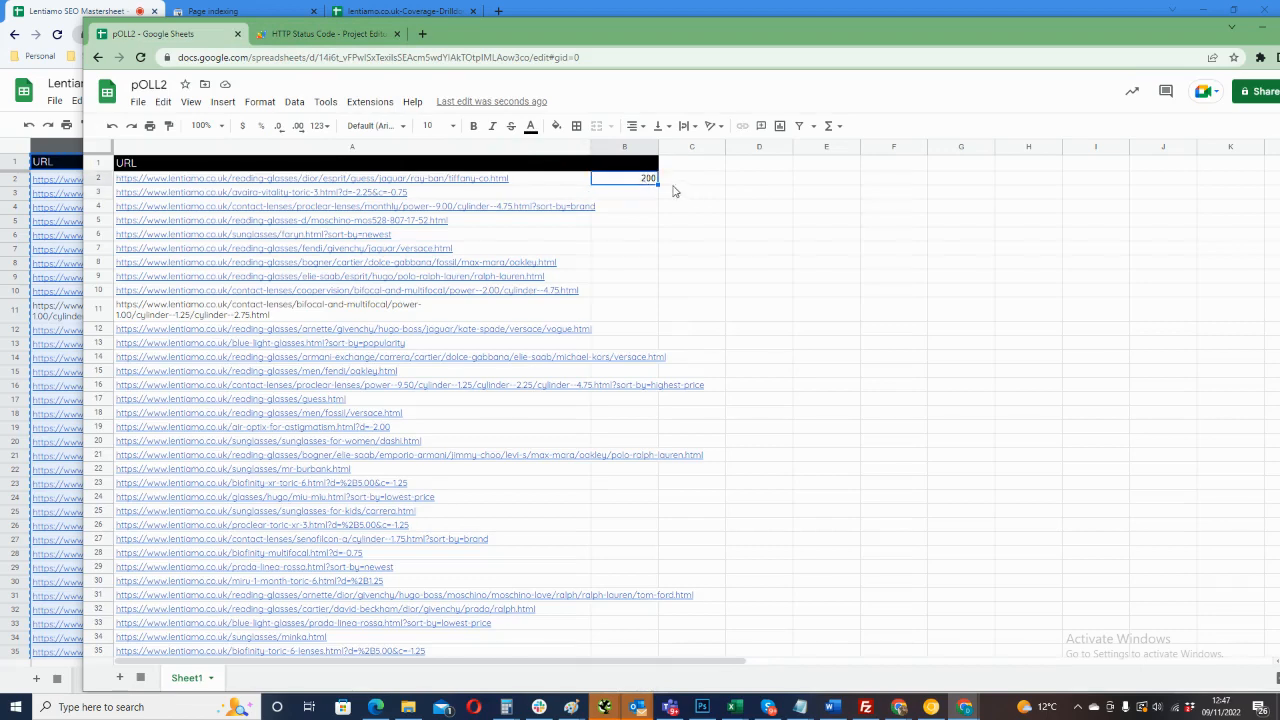
double_click(657, 185)
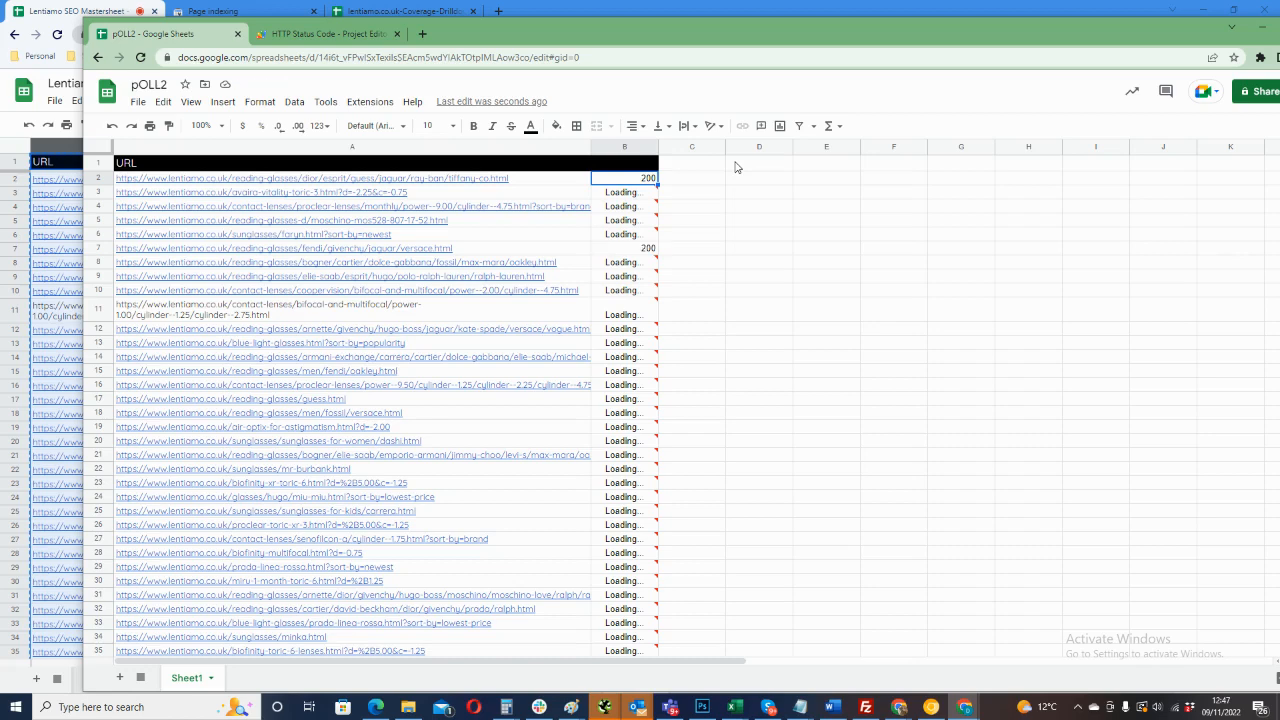
- Widen the status code column B considerably and the URL column A slightly in pOLL2
left_click_drag(1006, 28, 947, 22)
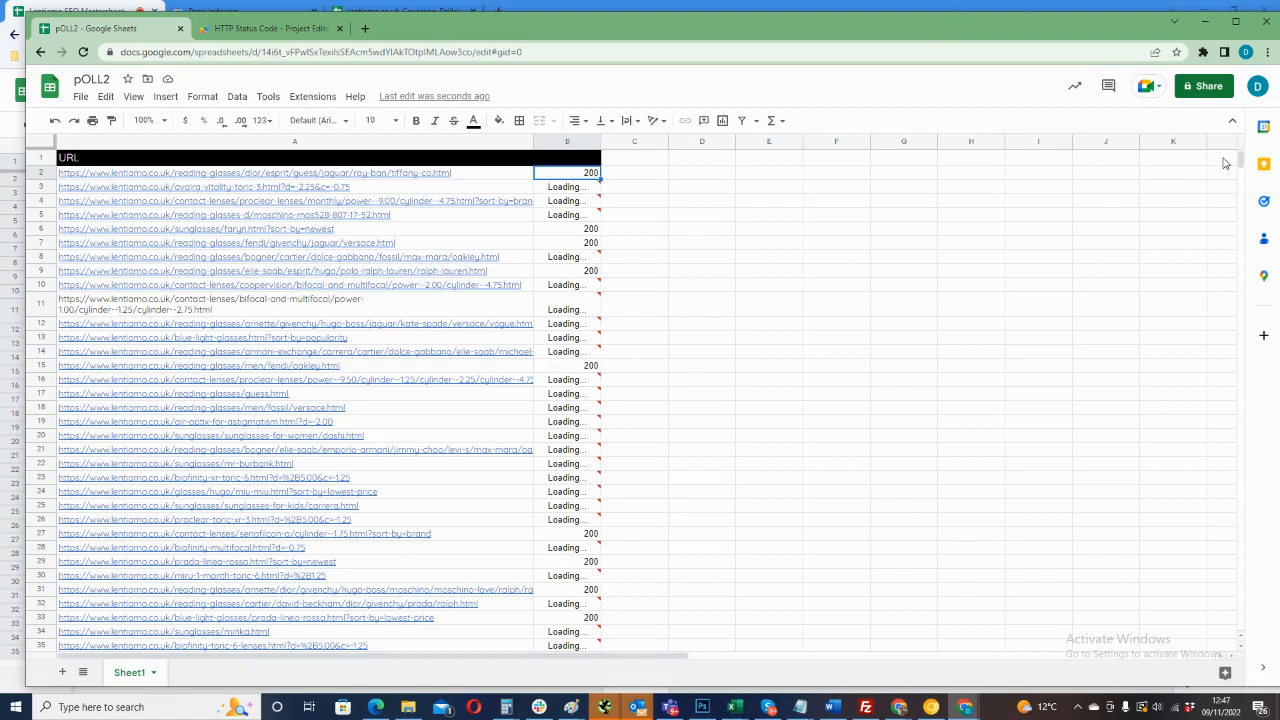
left_click_drag(1240, 162, 1097, 249)
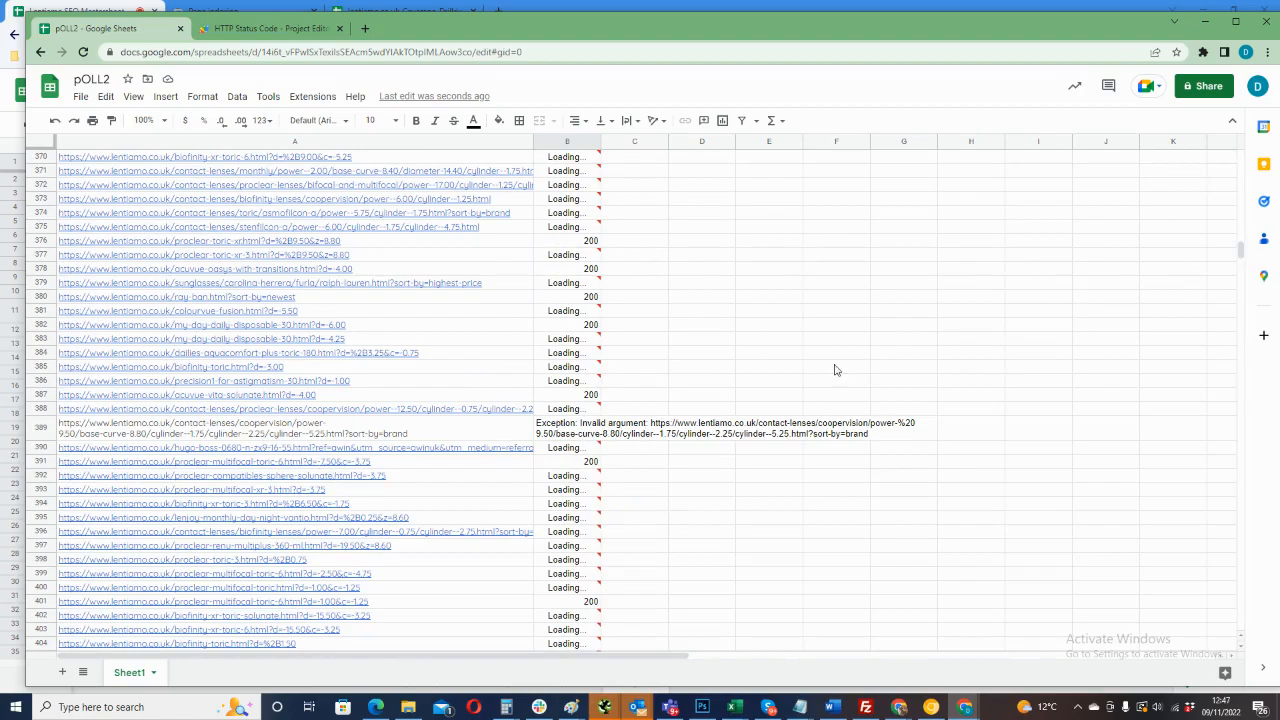
left_click_drag(1240, 250, 1238, 156)
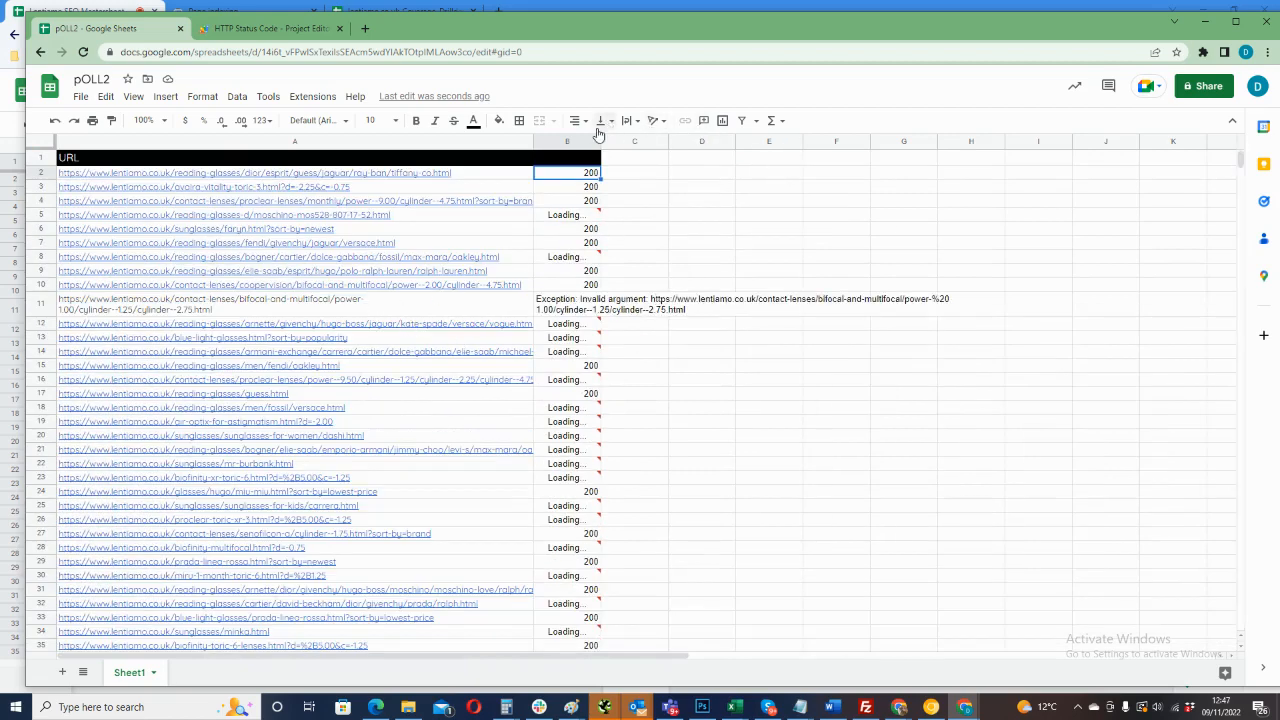
left_click_drag(601, 141, 706, 141)
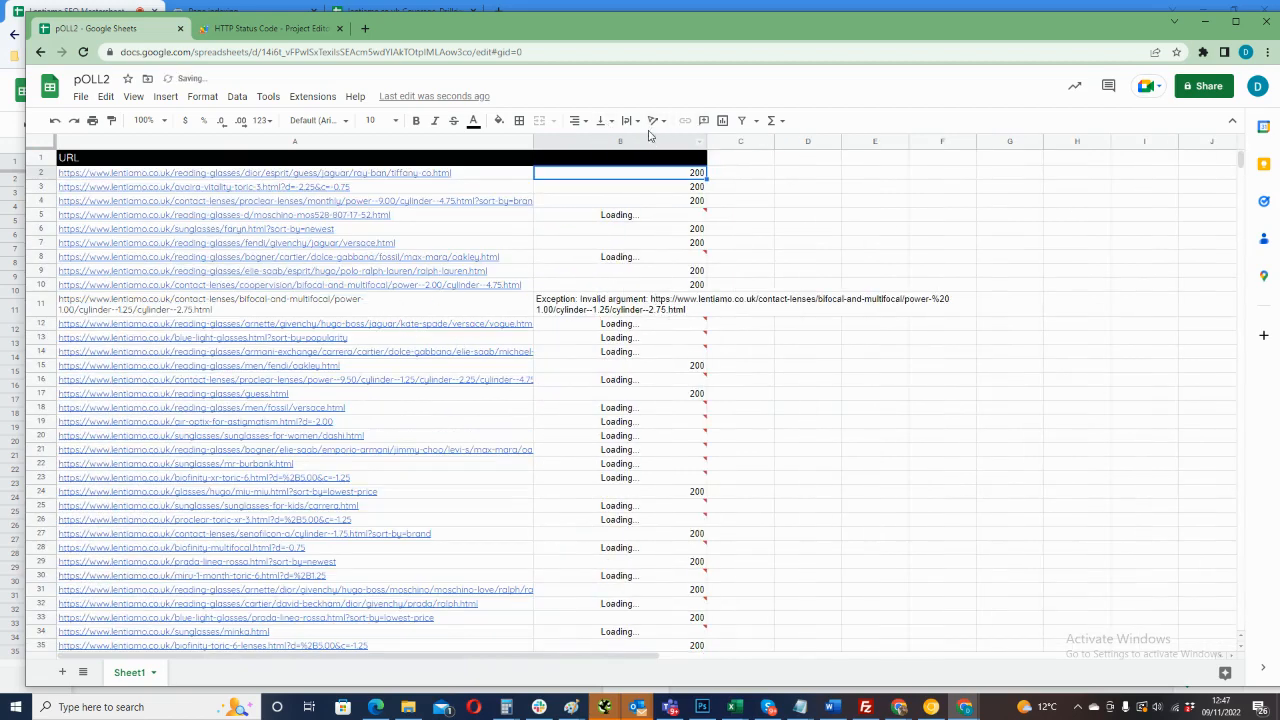
left_click_drag(532, 143, 556, 143)
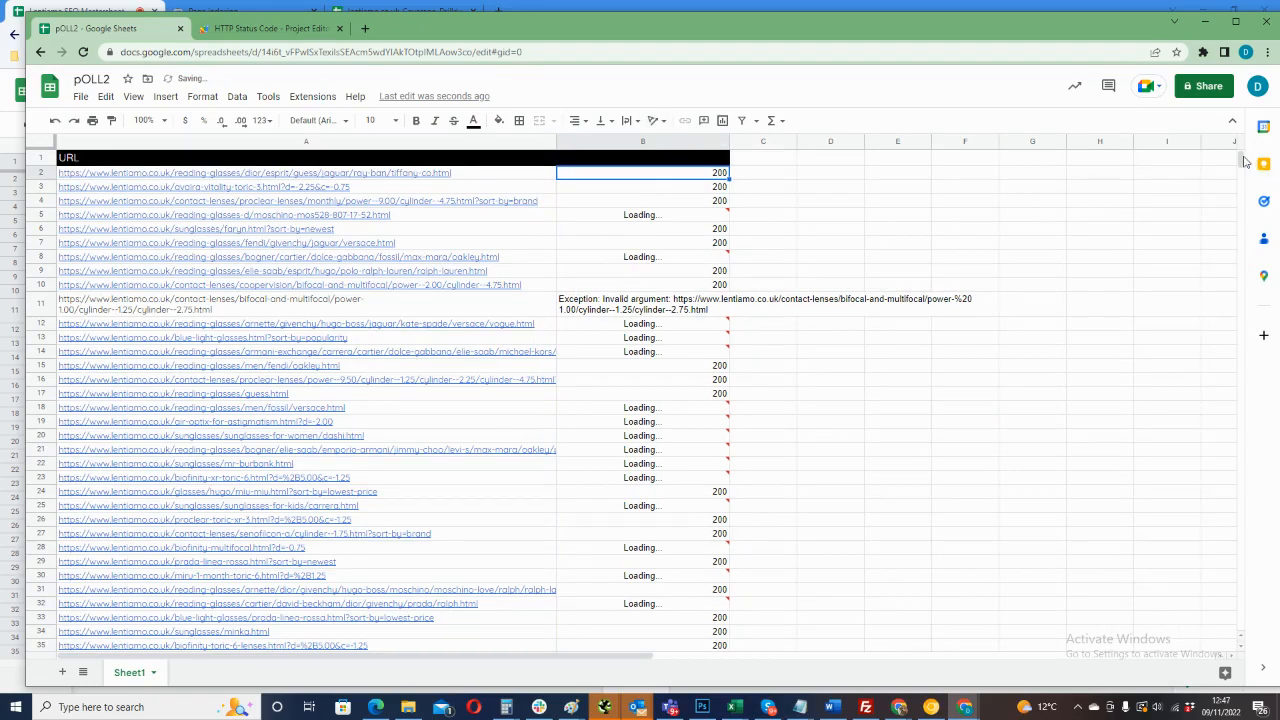
left_click_drag(1245, 162, 1212, 397)
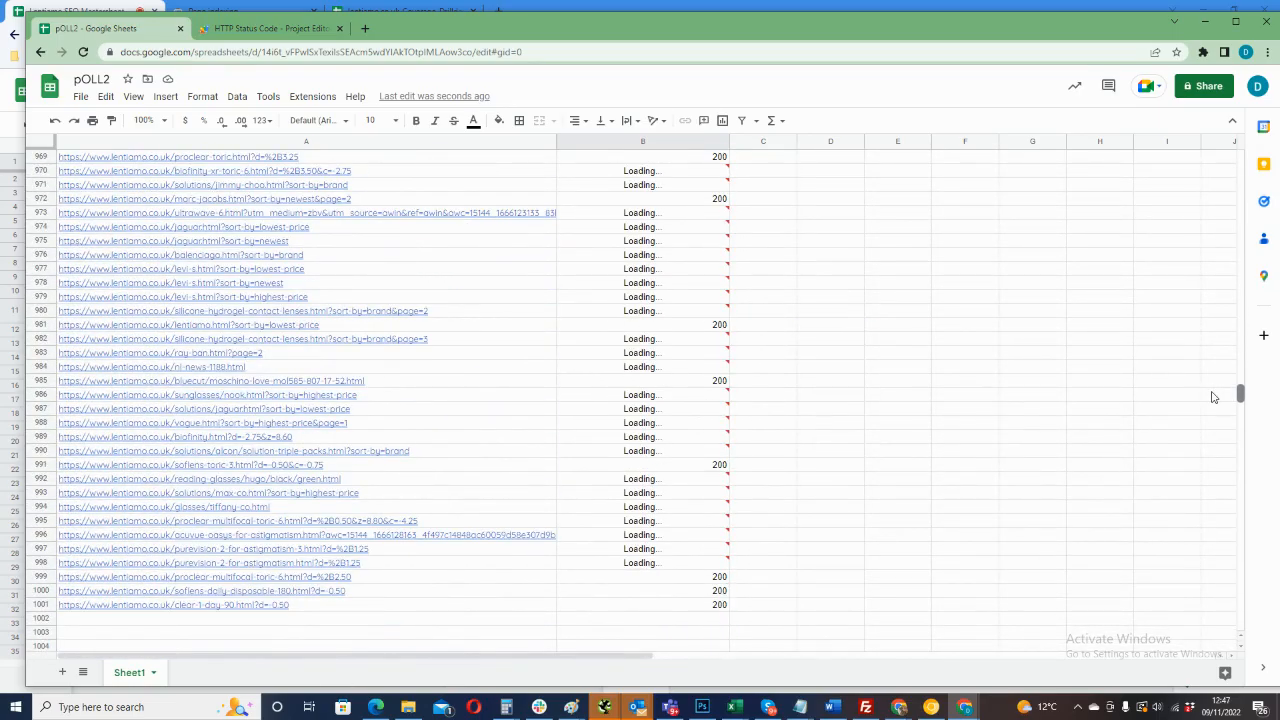
scroll(1212, 397, "down", 1)
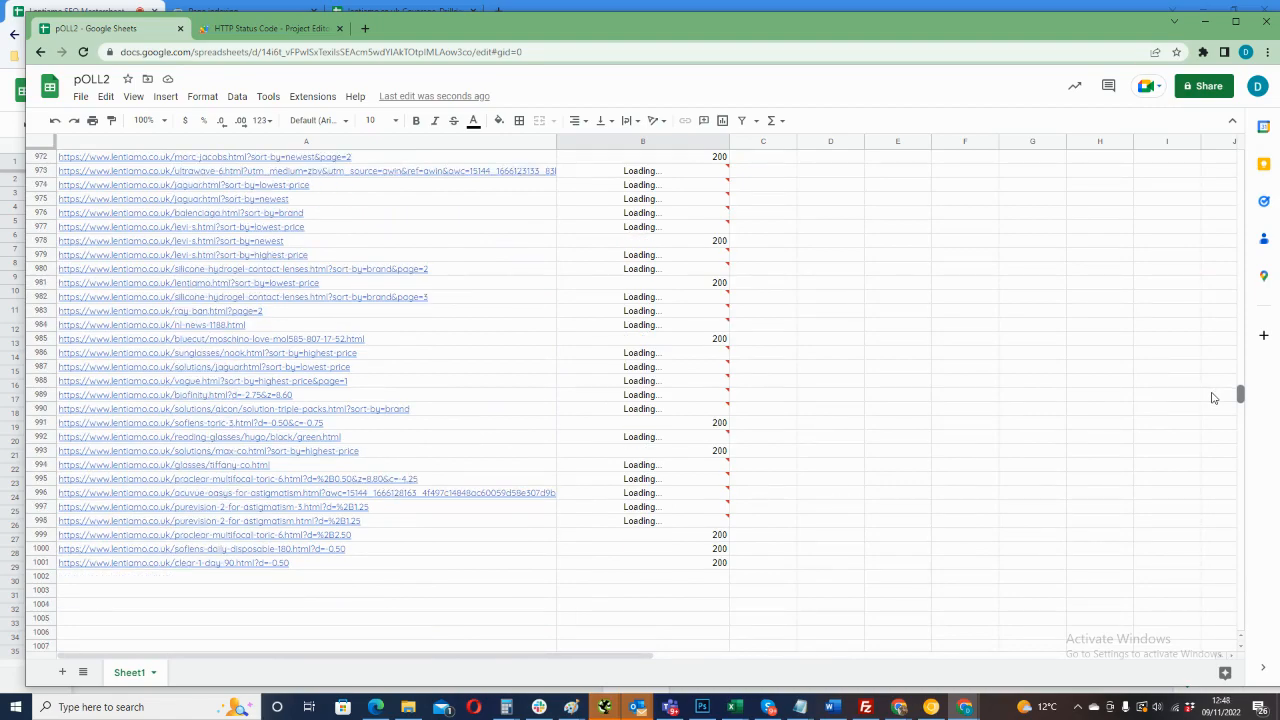
left_click_drag(1212, 397, 1222, 156)
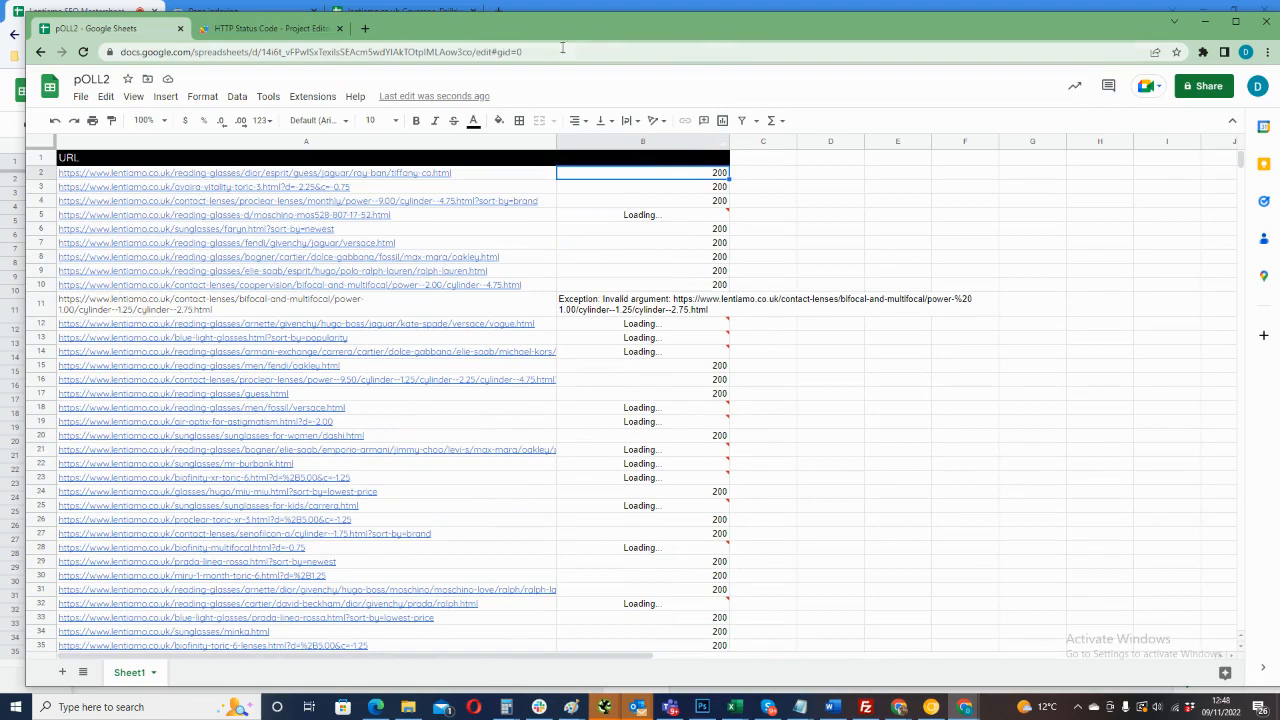
- In the Lentiamo SEO Mastersheet, copy the Excl Dynamic sheet's HTTP Status column into column C of Sheet3 and slightly widen columns B and C
left_click(641, 142)
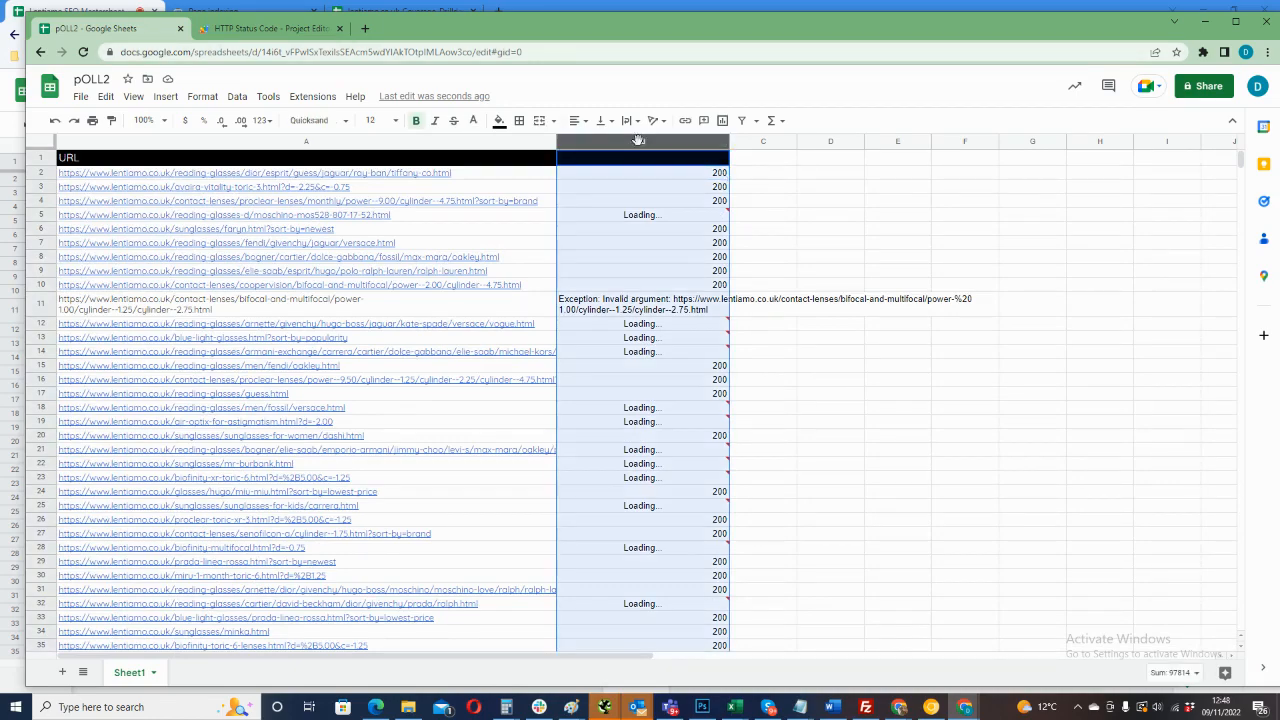
left_click_drag(682, 32, 1279, 45)
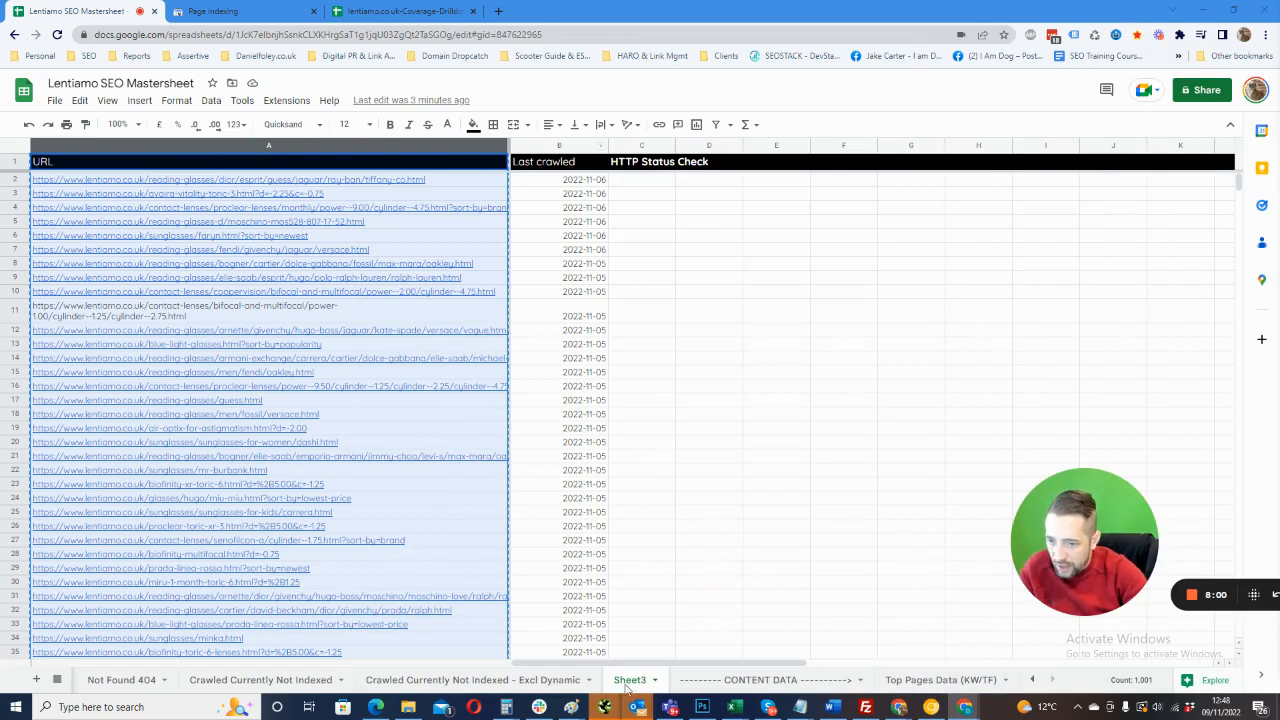
left_click(513, 682)
left_click(613, 148)
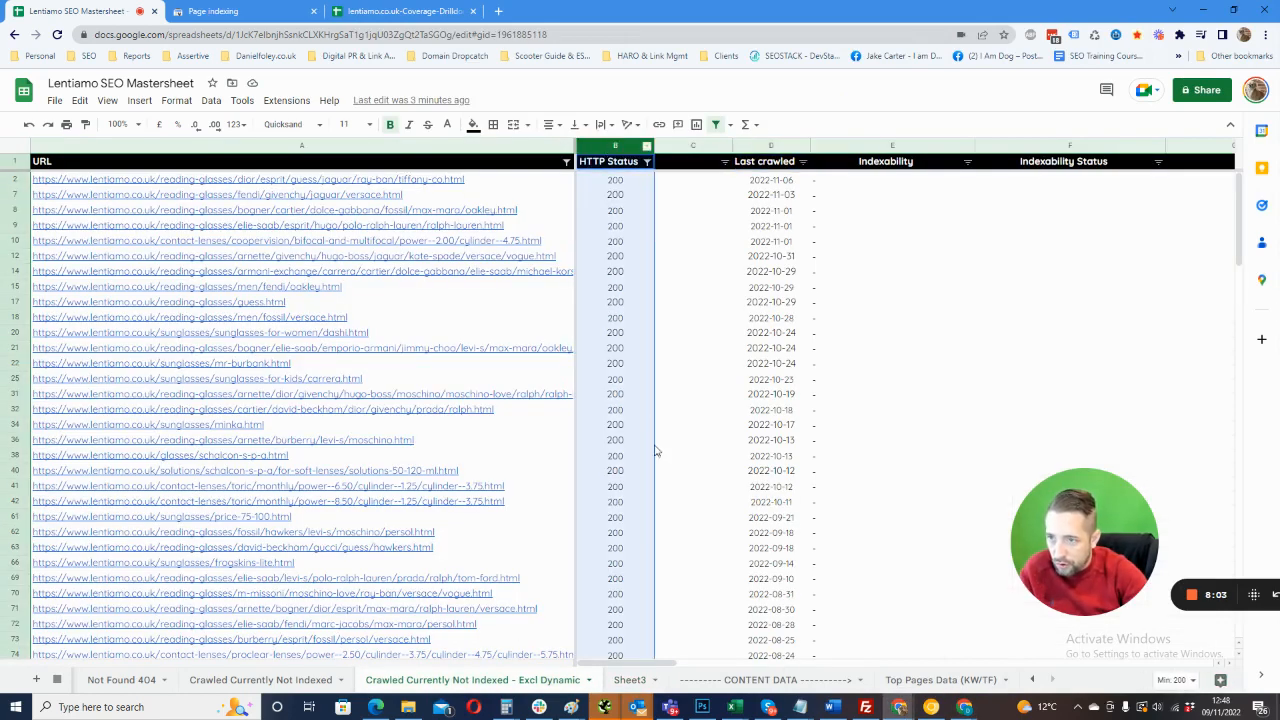
left_click(630, 679)
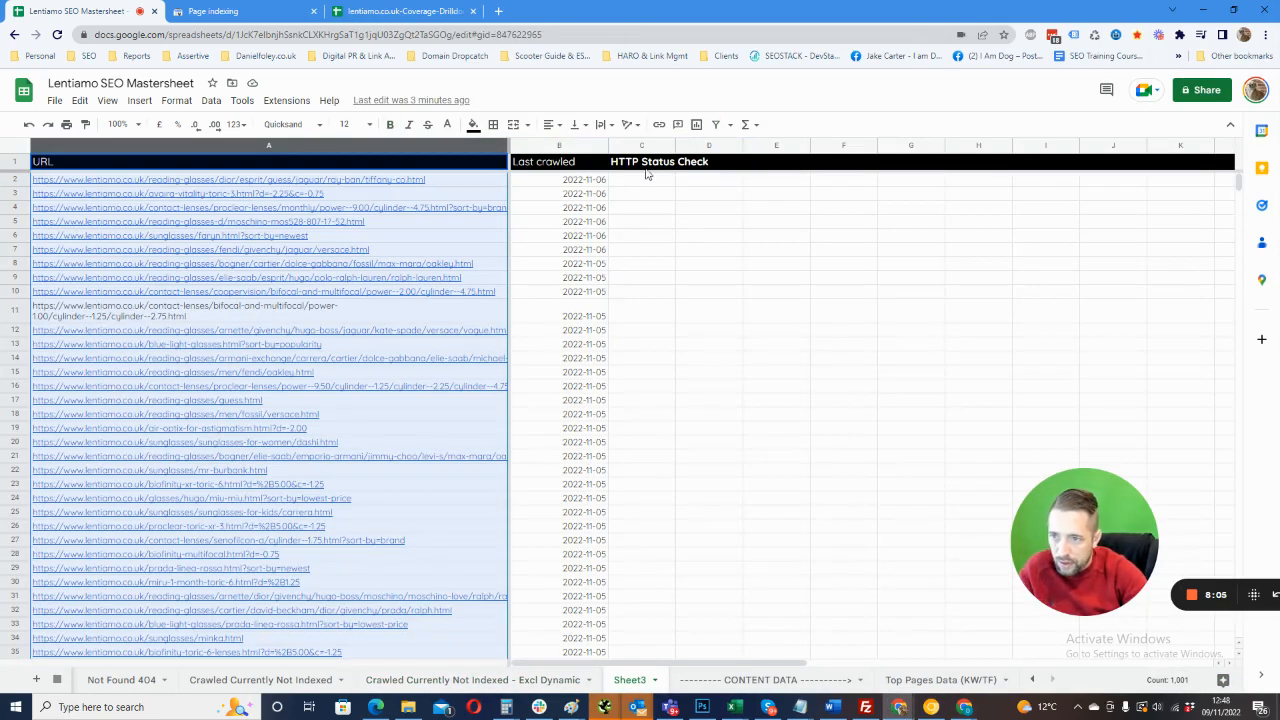
left_click(637, 163)
key("ctrl+v")
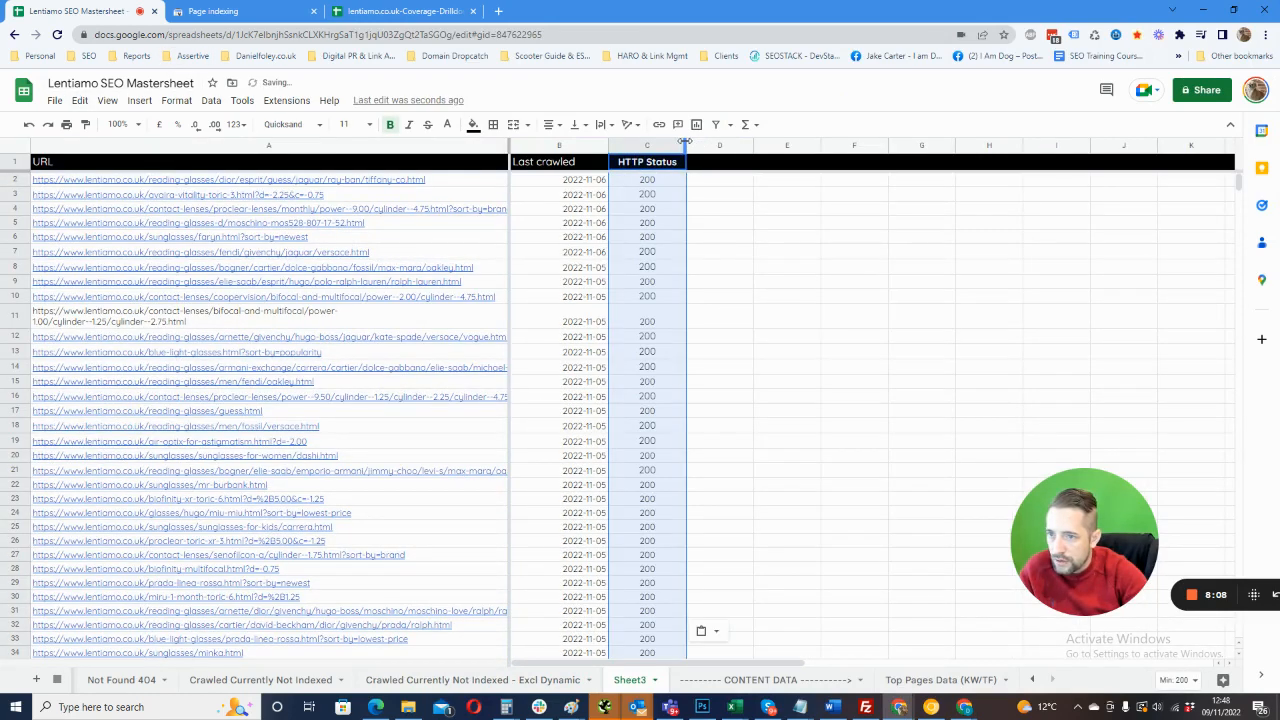
left_click_drag(685, 142, 710, 142)
left_click_drag(608, 144, 612, 144)
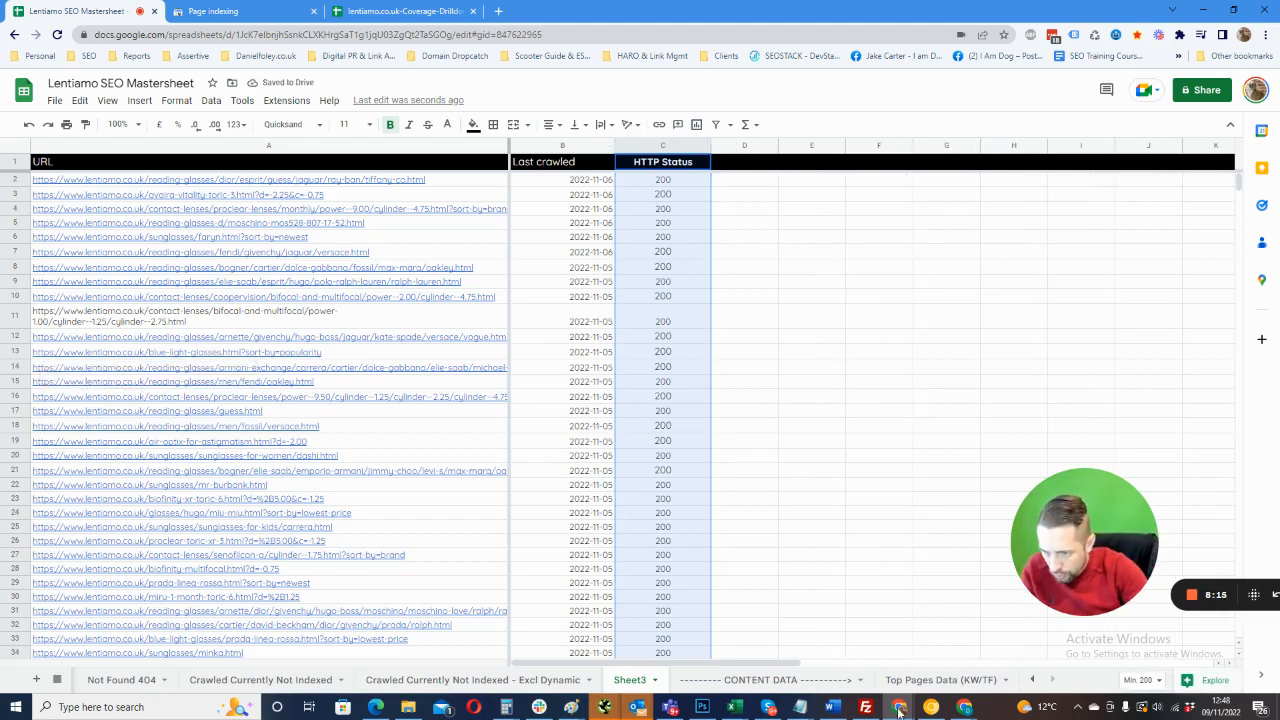
- Rename Sheet3 as CCNI - Main Unfiltered List
double_click(630, 681)
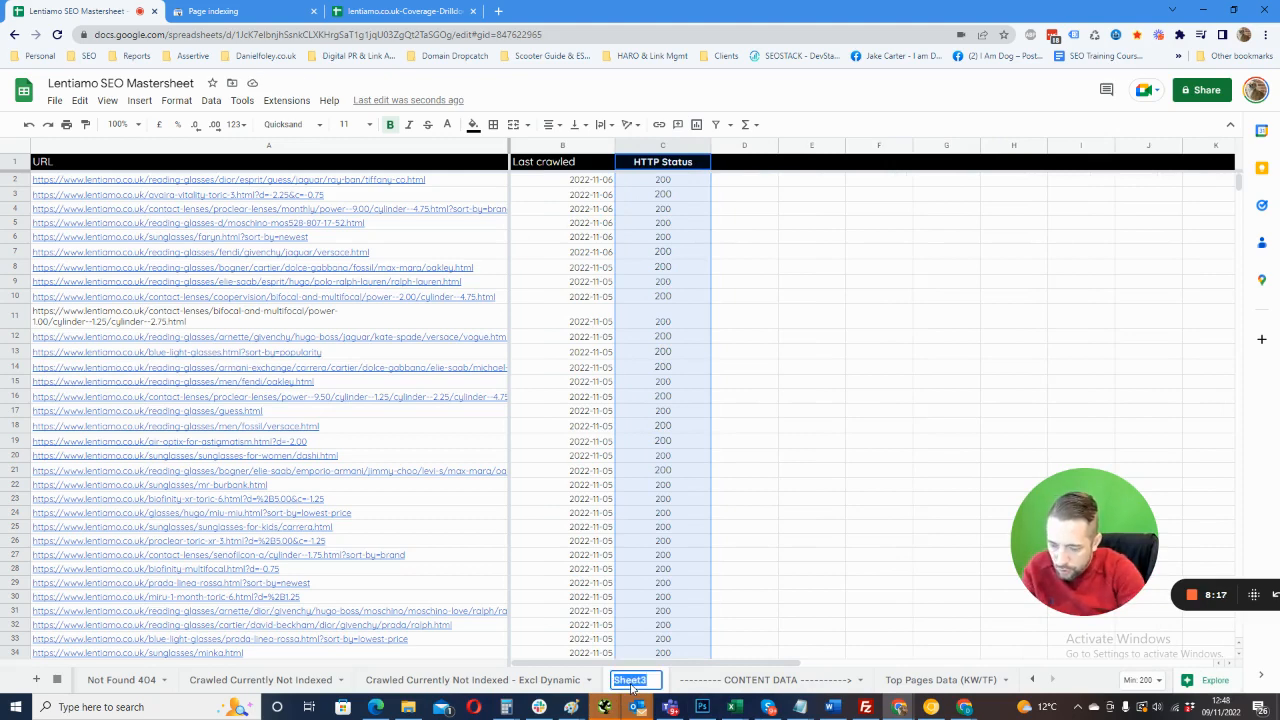
key("Caps_Lock")
type("CCNI -")
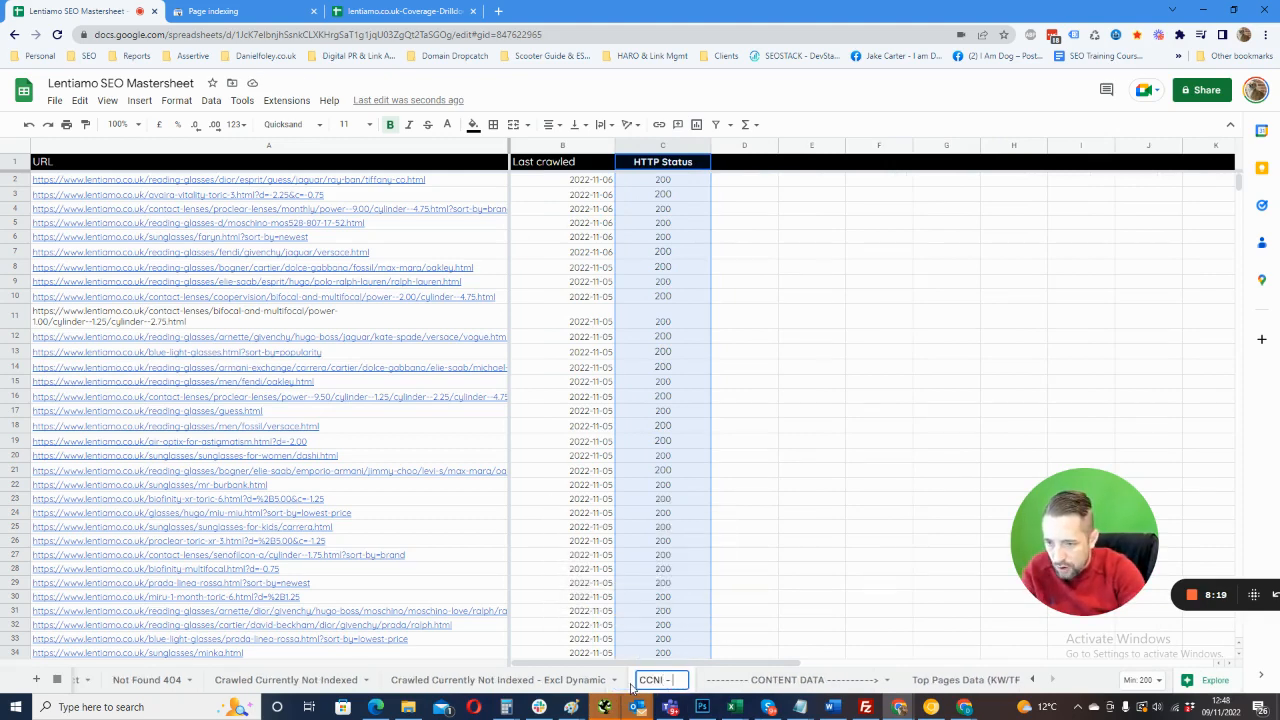
key("Caps_Lock")
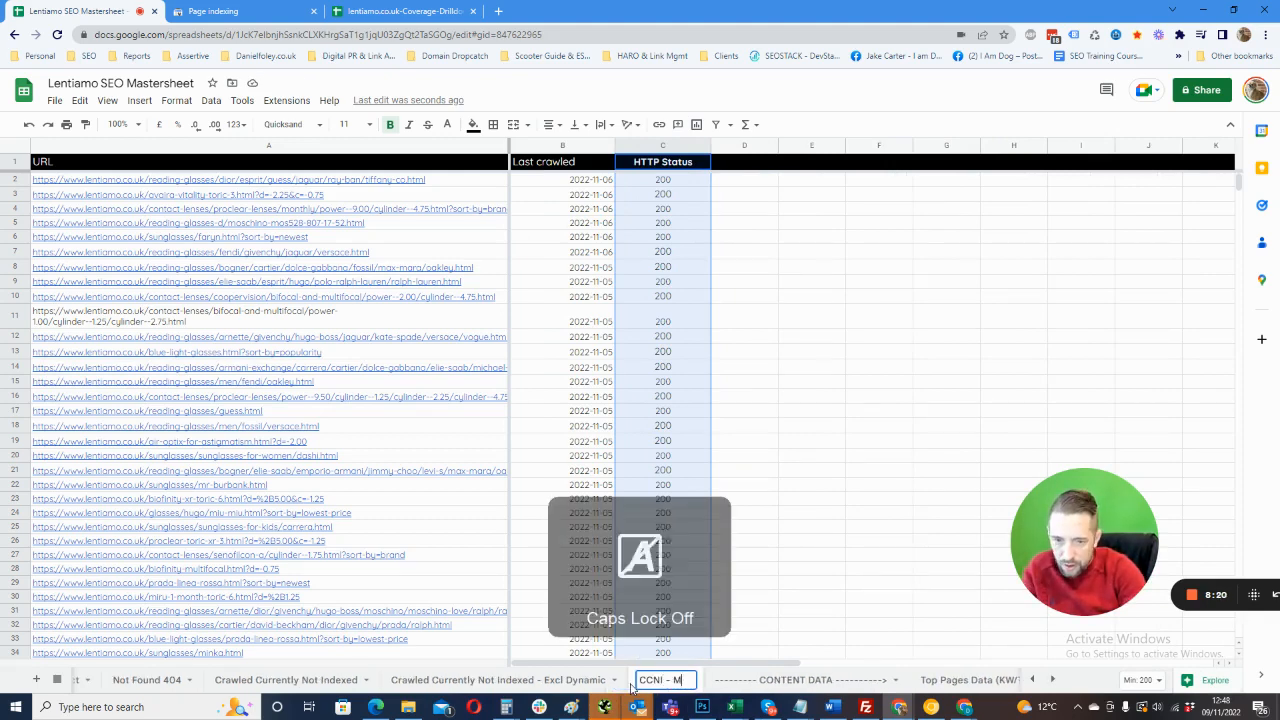
type("Main")
key("Caps_Lock")
type("U")
key("Caps_Lock")
type("nfiltered")
key("Caps_Lock")
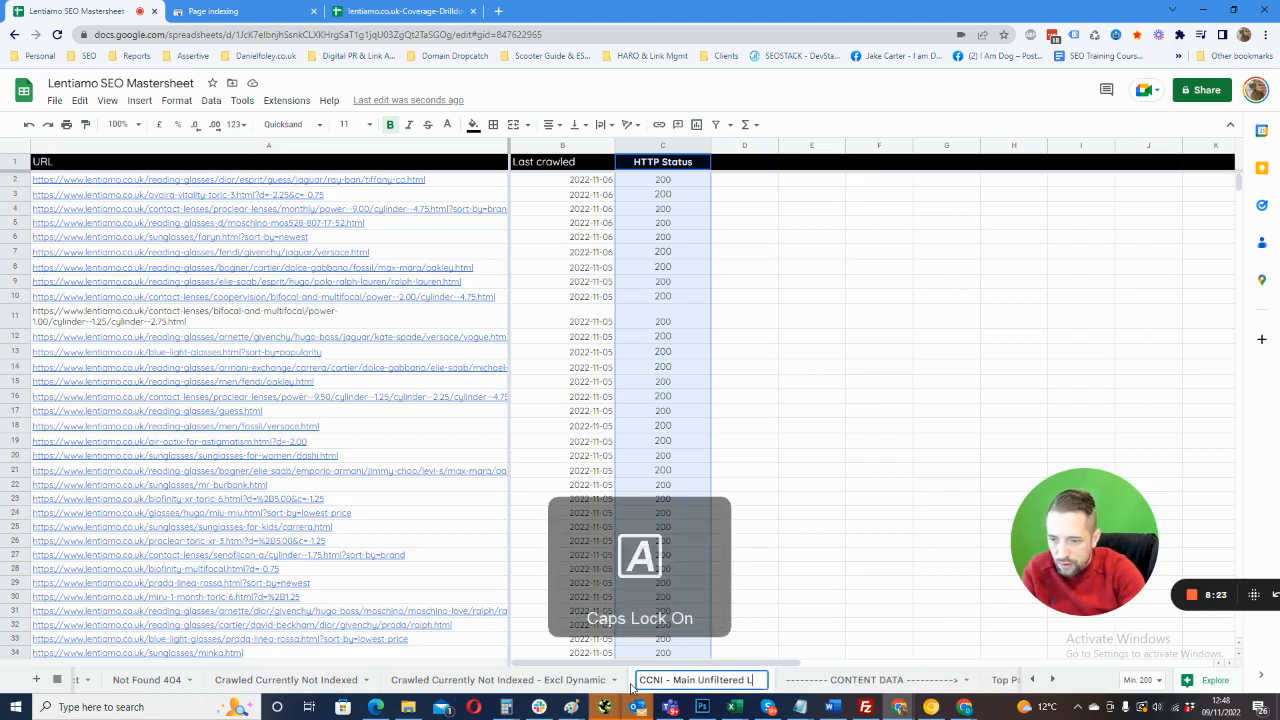
type("L")
key("Caps_Lock")
type("ist")
key("Return")
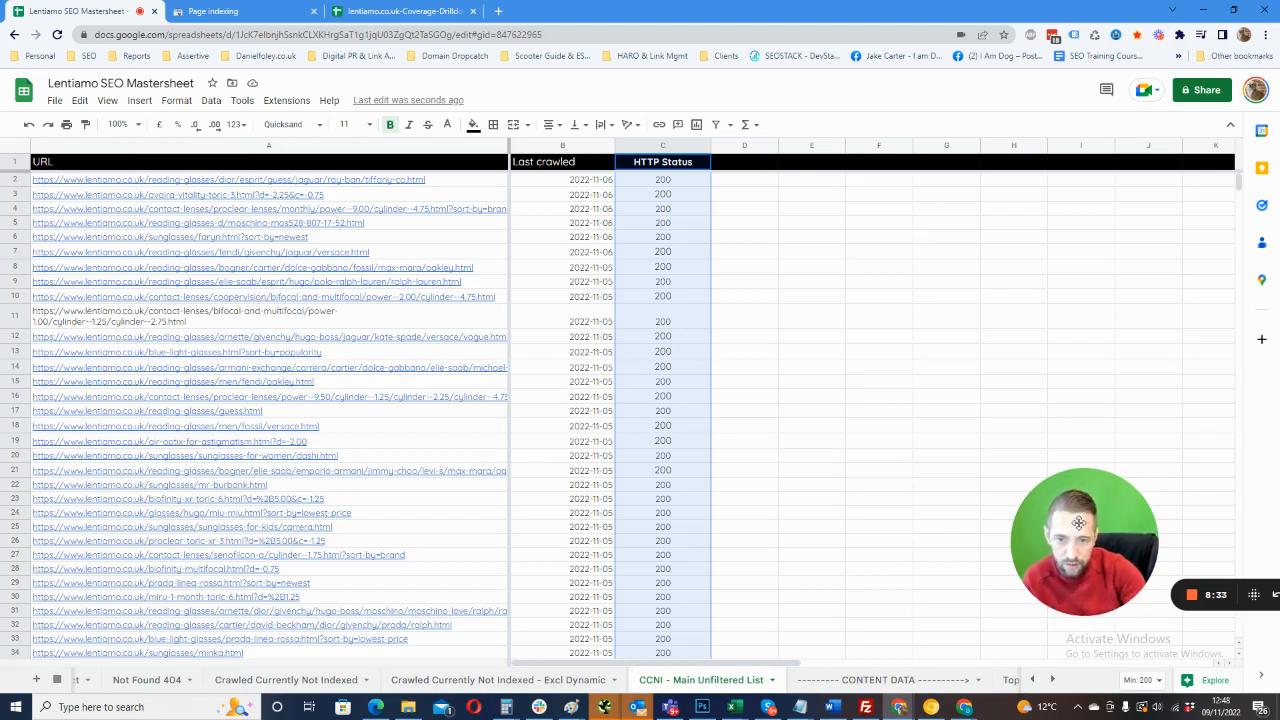
- Create a filter across the whole CCNI - Main Unfiltered List sheet
left_click_drag(1080, 546, 1080, 620)
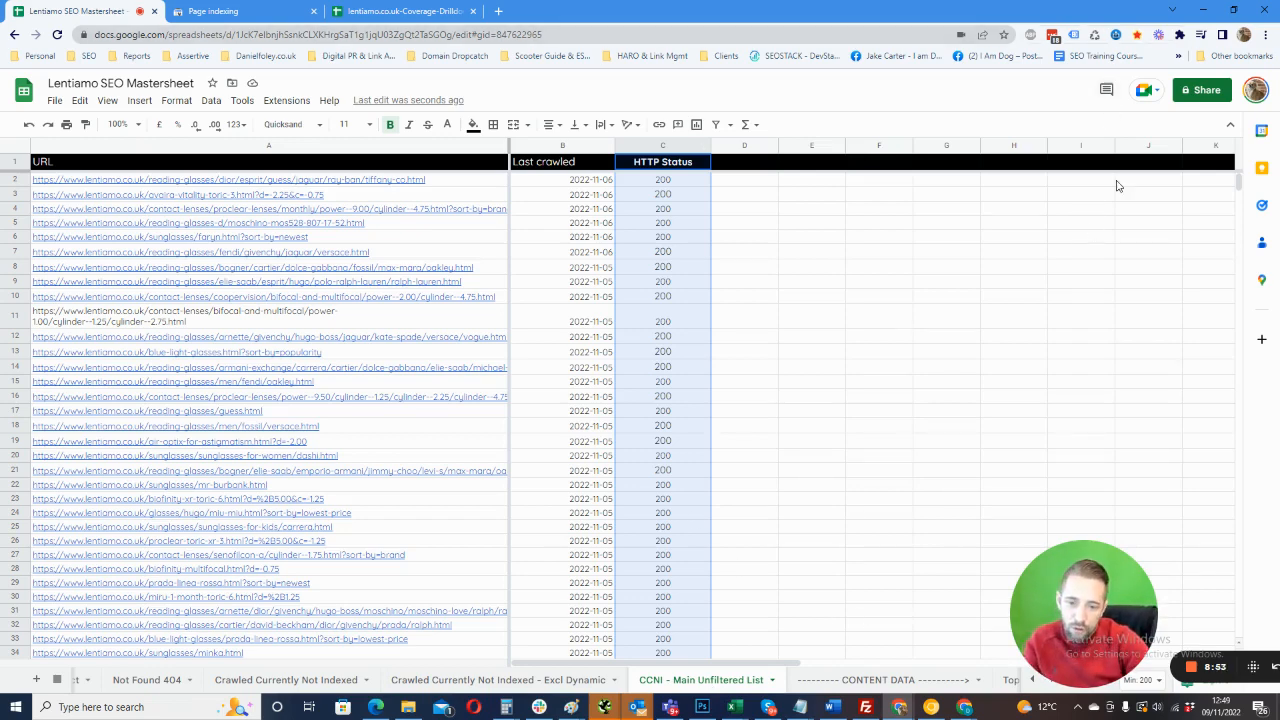
left_click(745, 192)
key("ctrl+a")
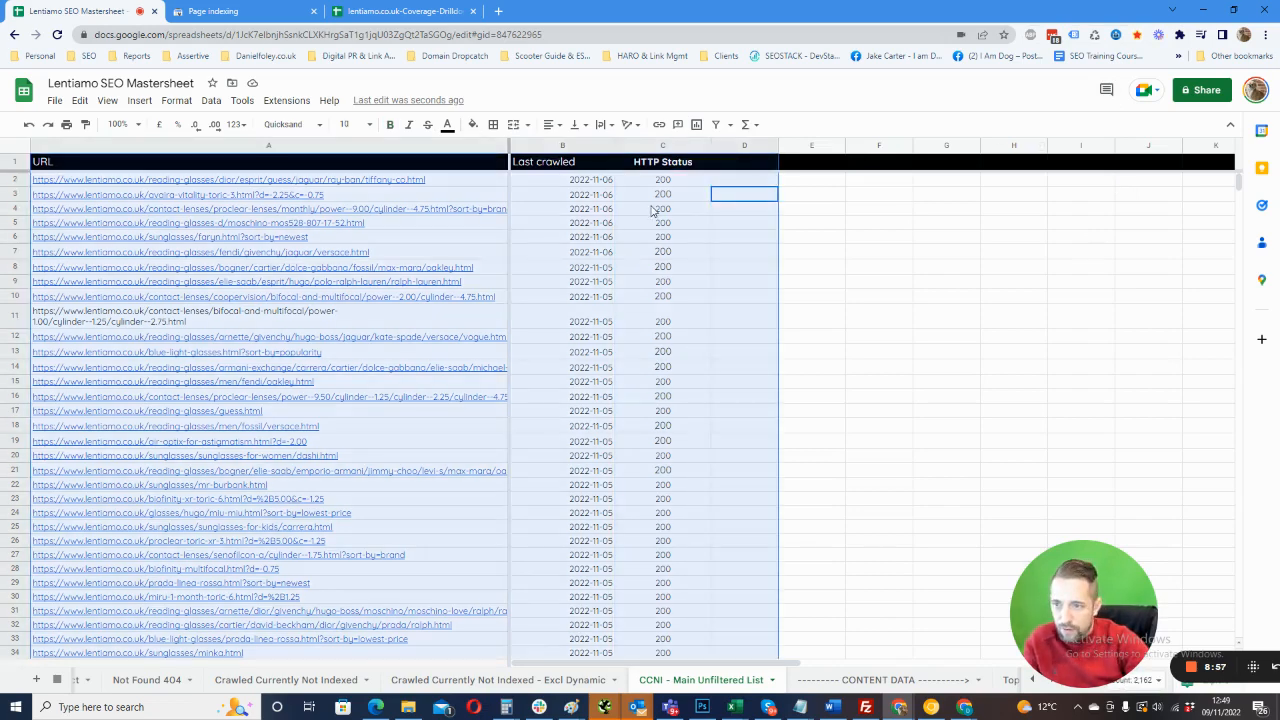
key("ctrl+a")
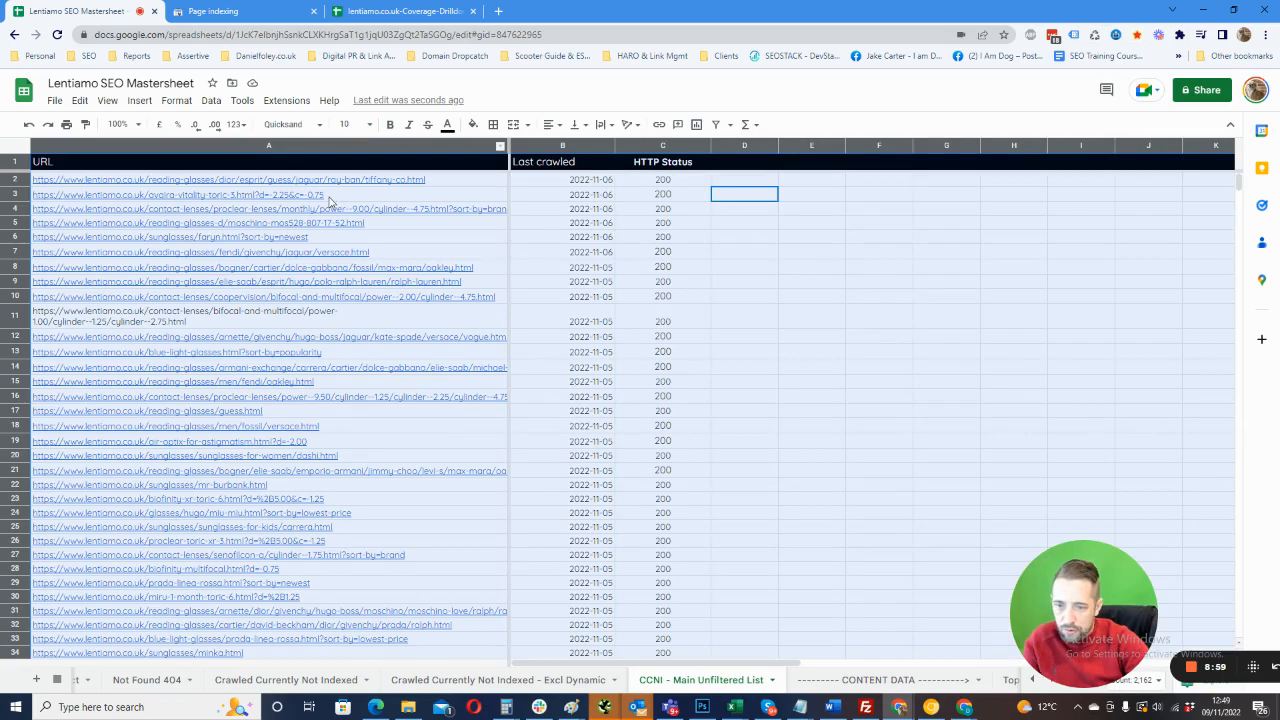
left_click(211, 102)
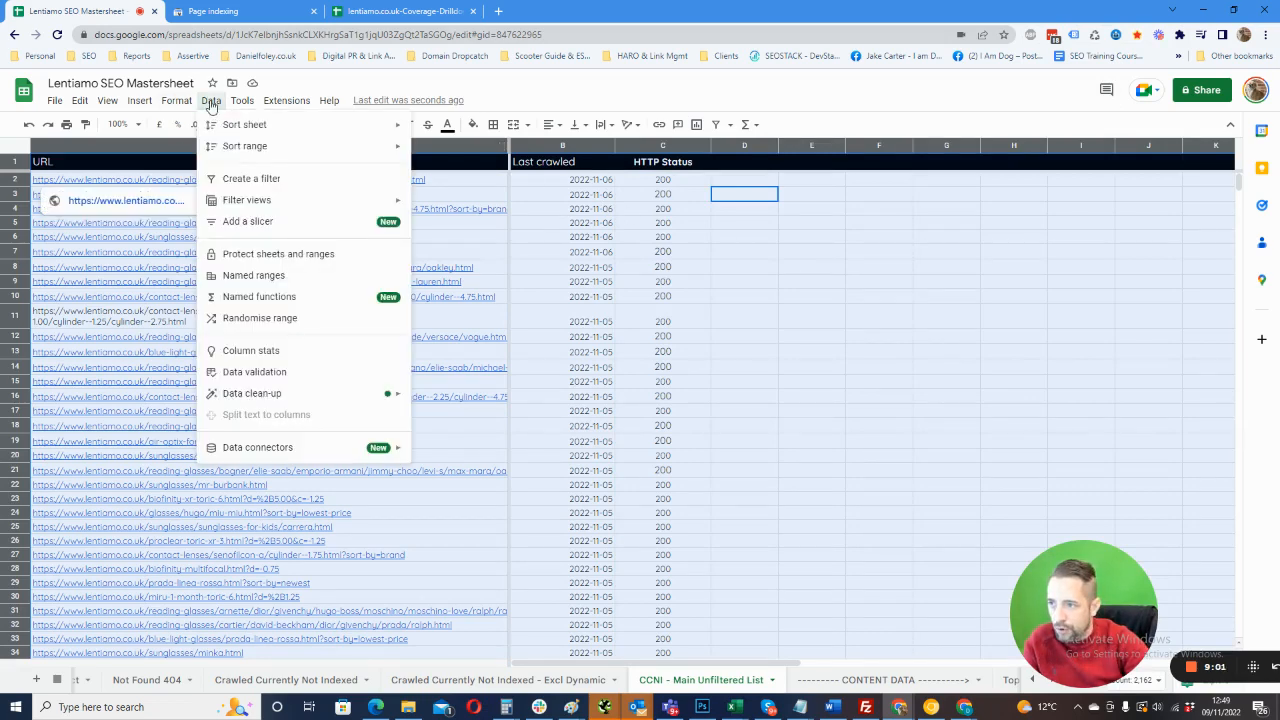
left_click(232, 178)
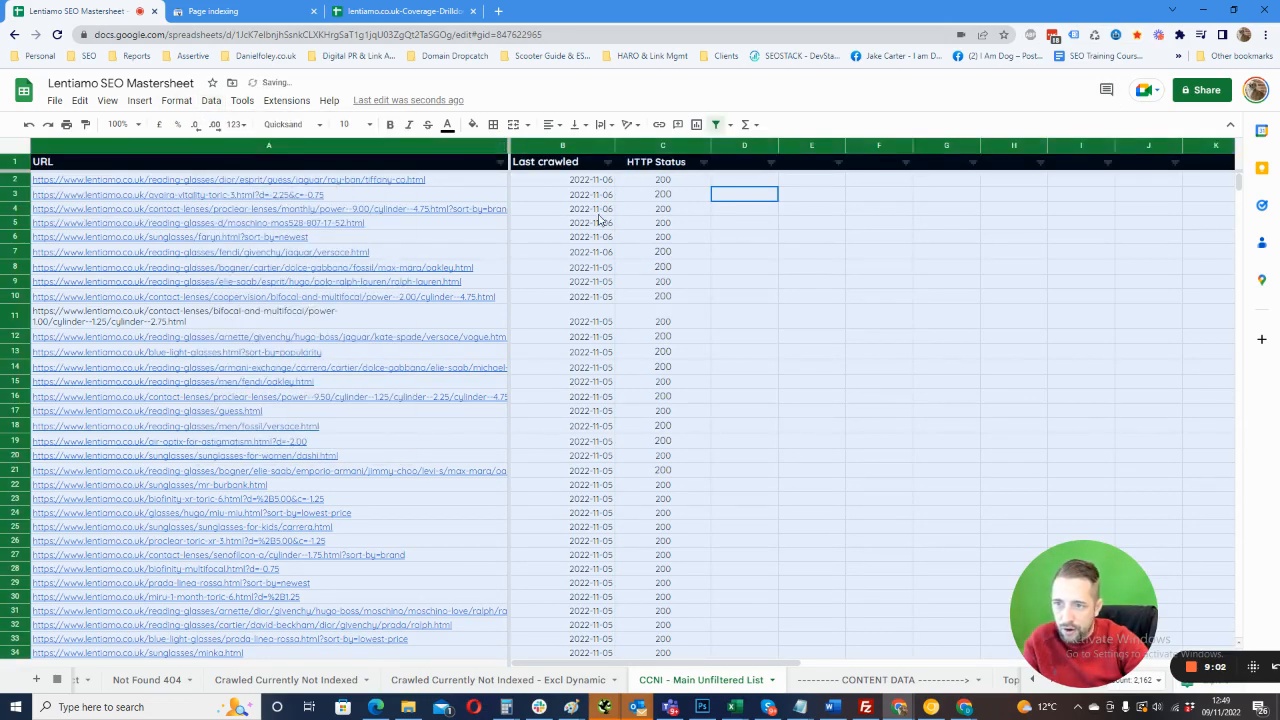
left_click(738, 222)
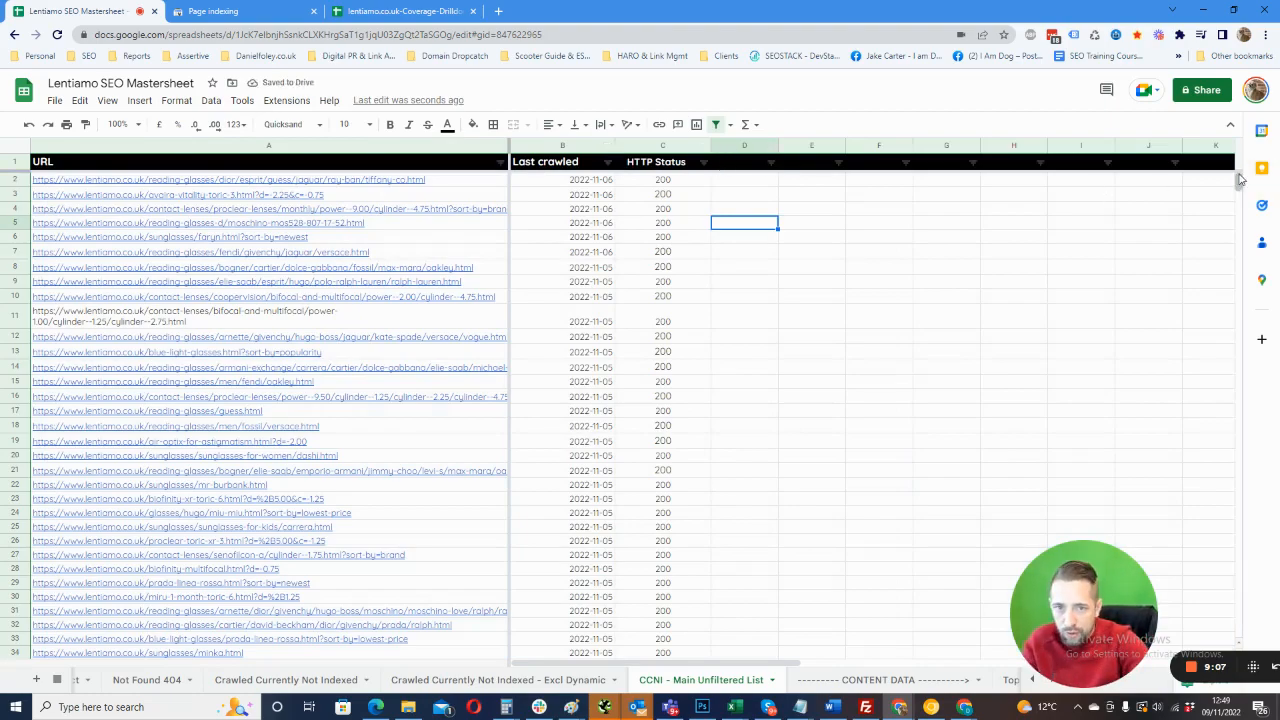
- Centre-align the Last crawled and HTTP Status columns in the CCNI - Main Unfiltered List sheet
scroll(1240, 205, "down", 4)
scroll(1240, 205, "down", 20)
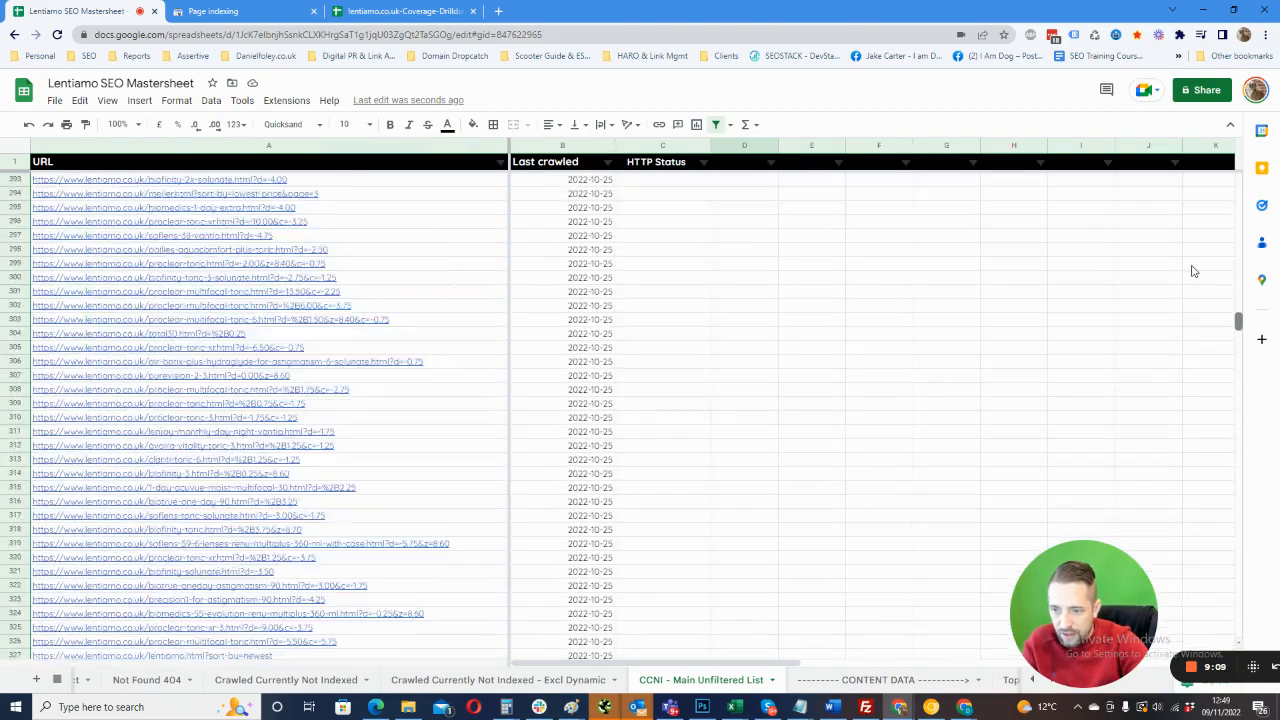
scroll(1196, 248, "down", 10)
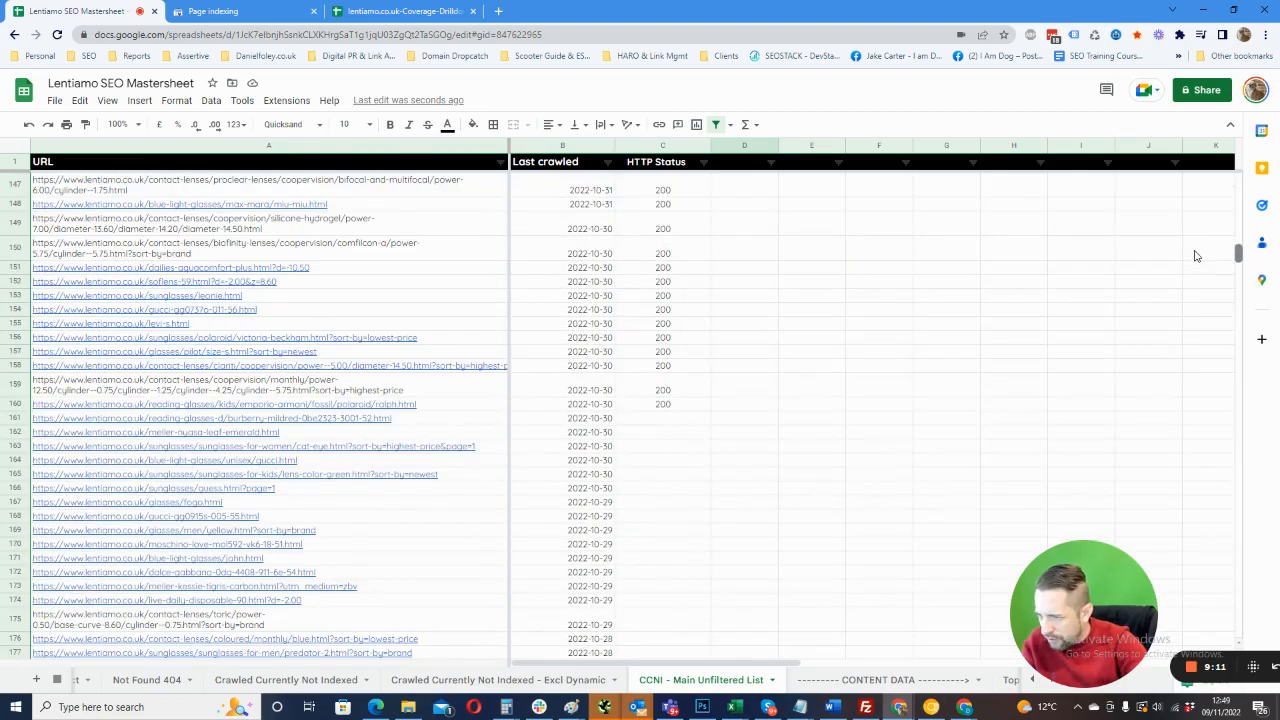
scroll(1194, 263, "down", 20)
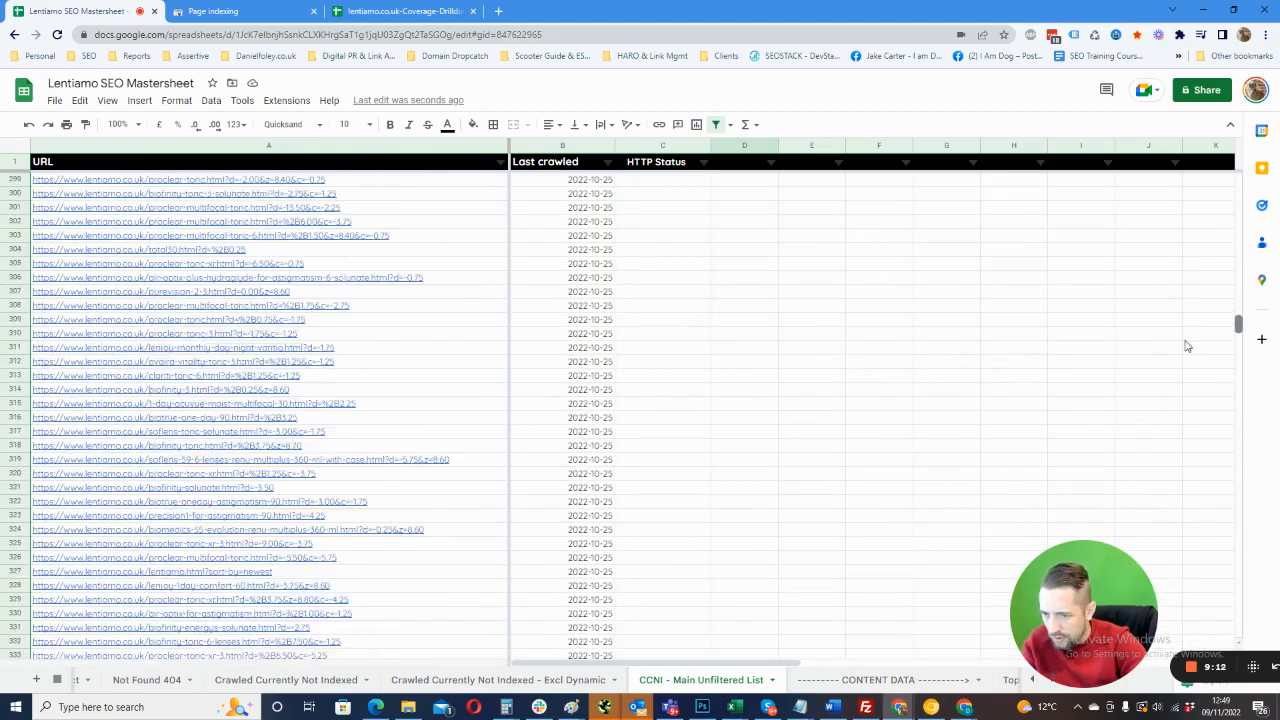
scroll(1188, 250, "up", 20)
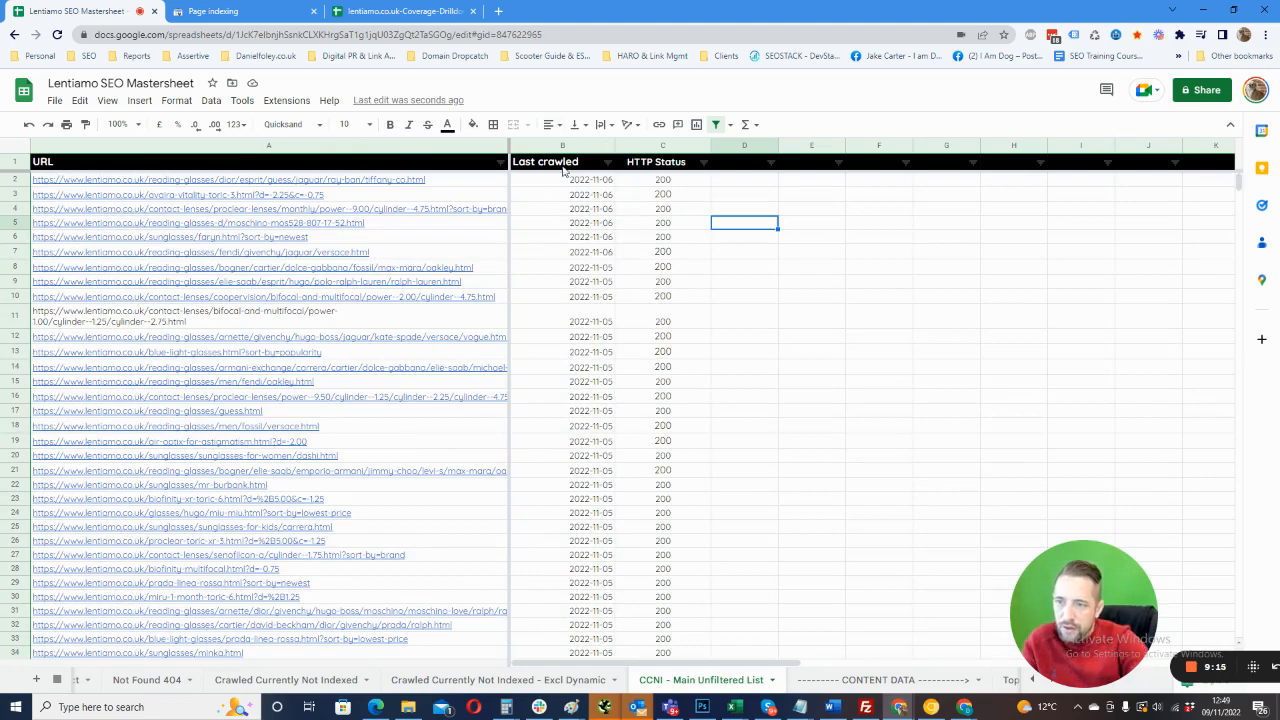
left_click_drag(559, 145, 662, 146)
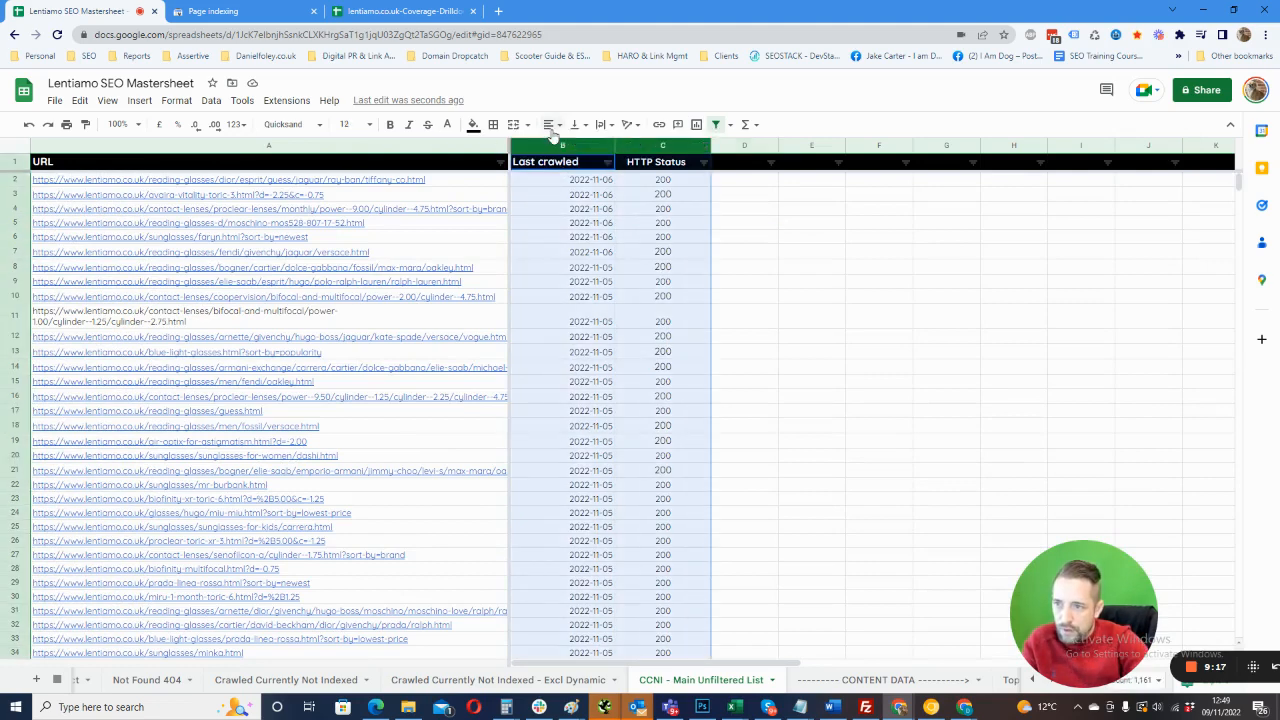
left_click(550, 124)
left_click(567, 147)
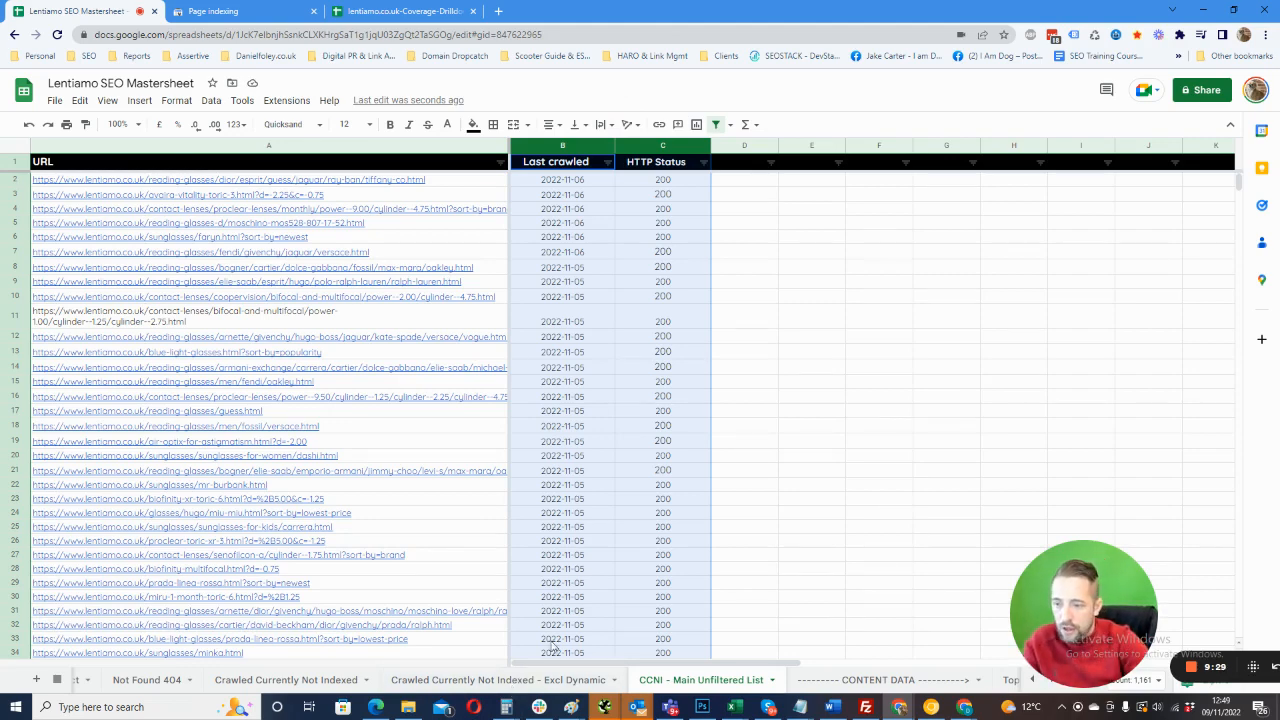
- Copy the Indexability formula from the cell reading Indexable in row 82 of the Crawled Currently Not Indexed - Excl Dynamic sheet
left_click(513, 682)
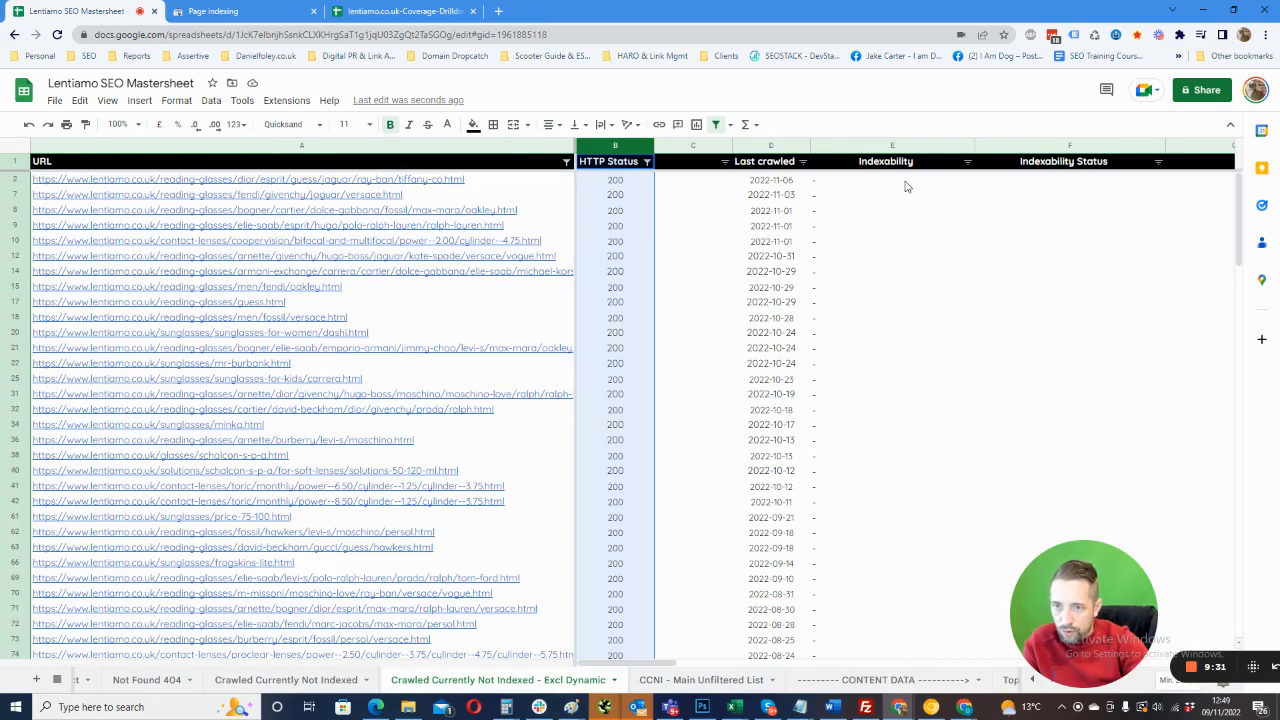
scroll(908, 226, "down", 10)
scroll(877, 369, "up", 10)
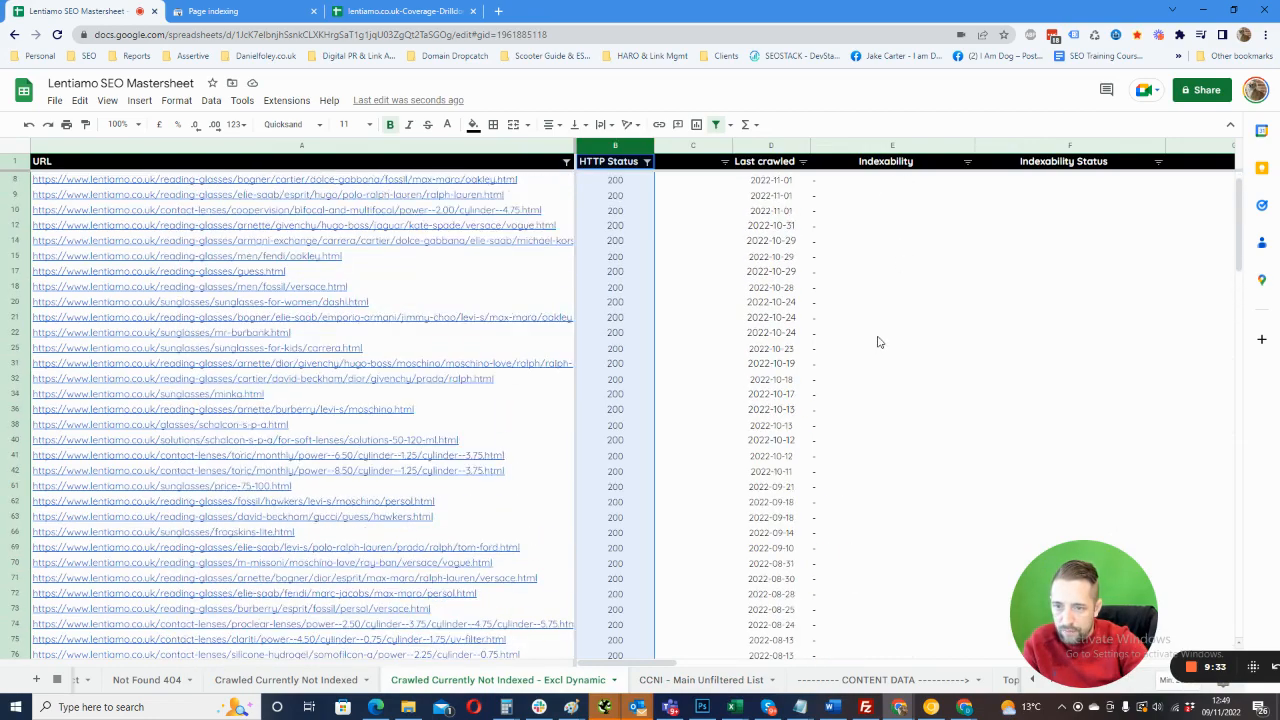
scroll(851, 331, "down", 6)
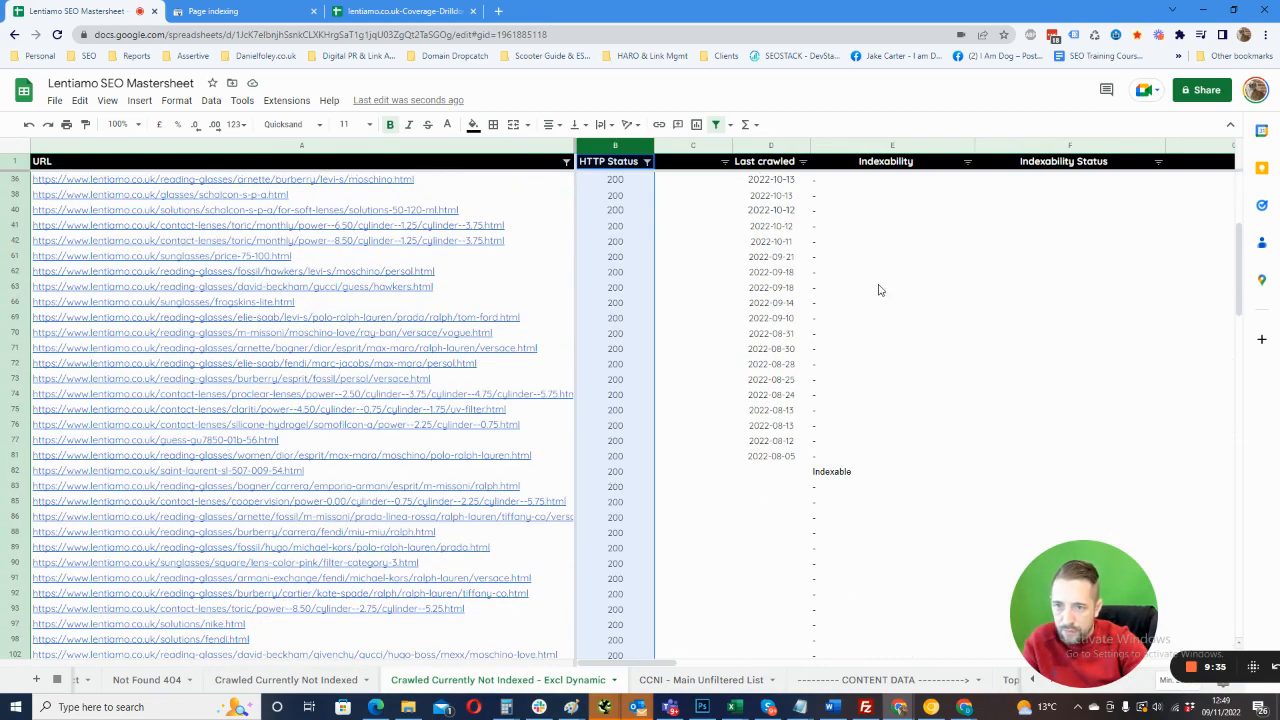
double_click(834, 478)
key("ctrl+a")
key("Return")
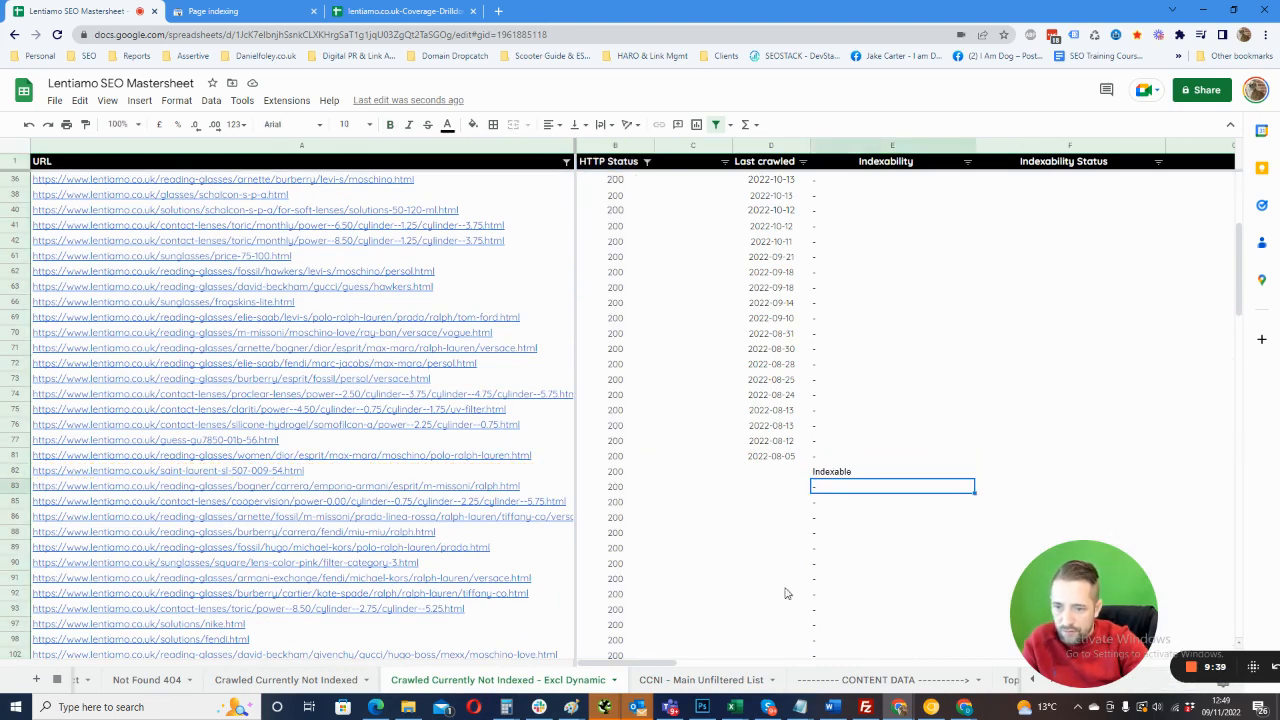
- In the CCNI - Main Unfiltered List sheet, add an Indexability header in D1 and widen columns B, C and D
left_click(704, 680)
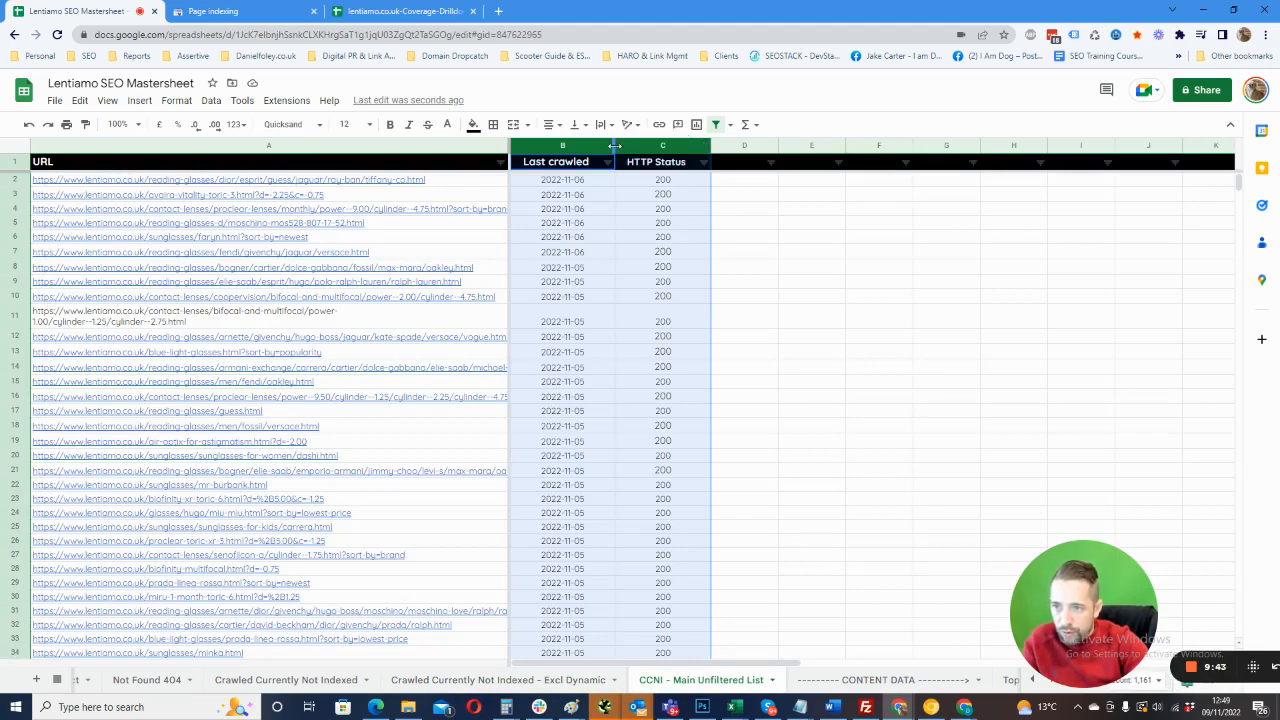
left_click_drag(614, 146, 637, 146)
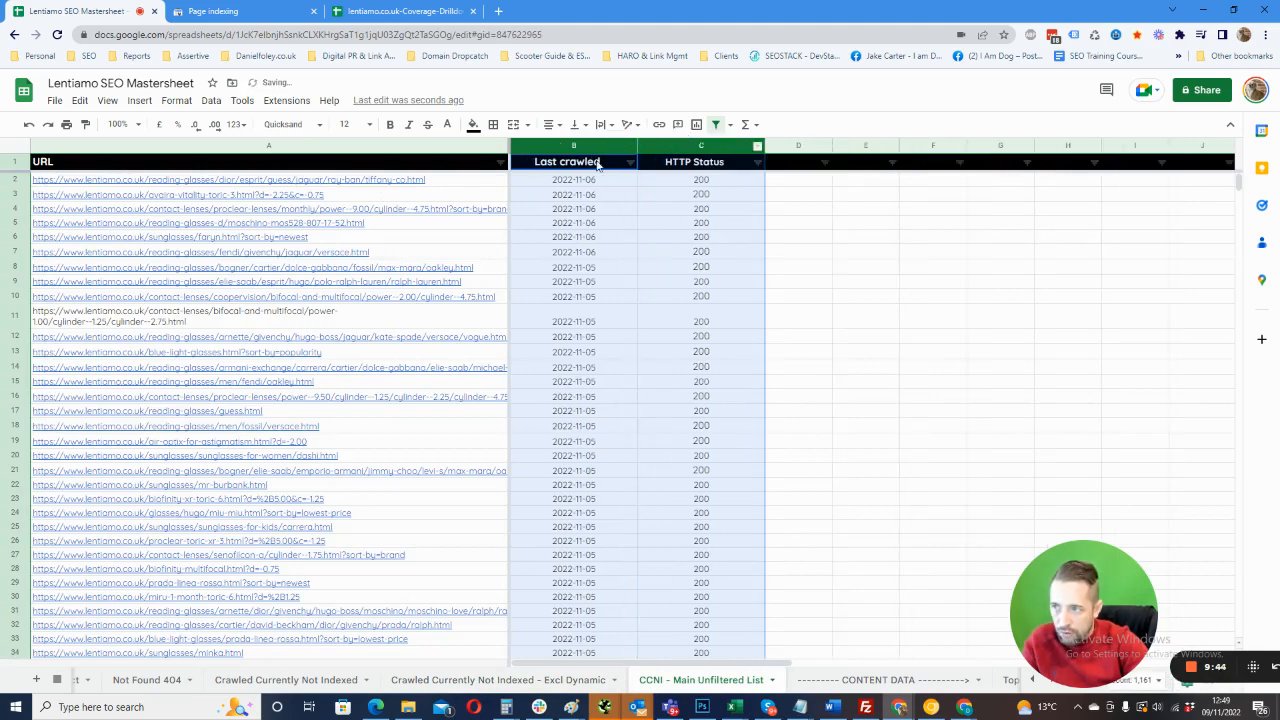
left_click(785, 167)
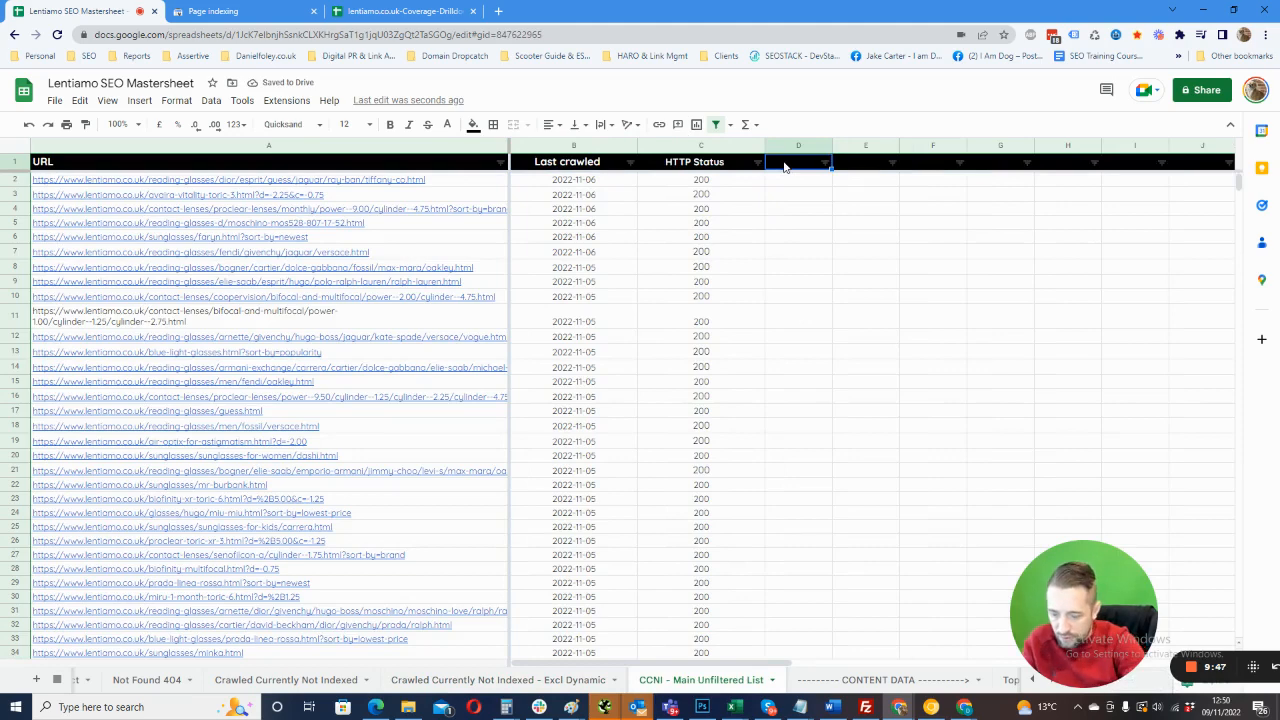
key("Caps_Lock")
type("Indexability")
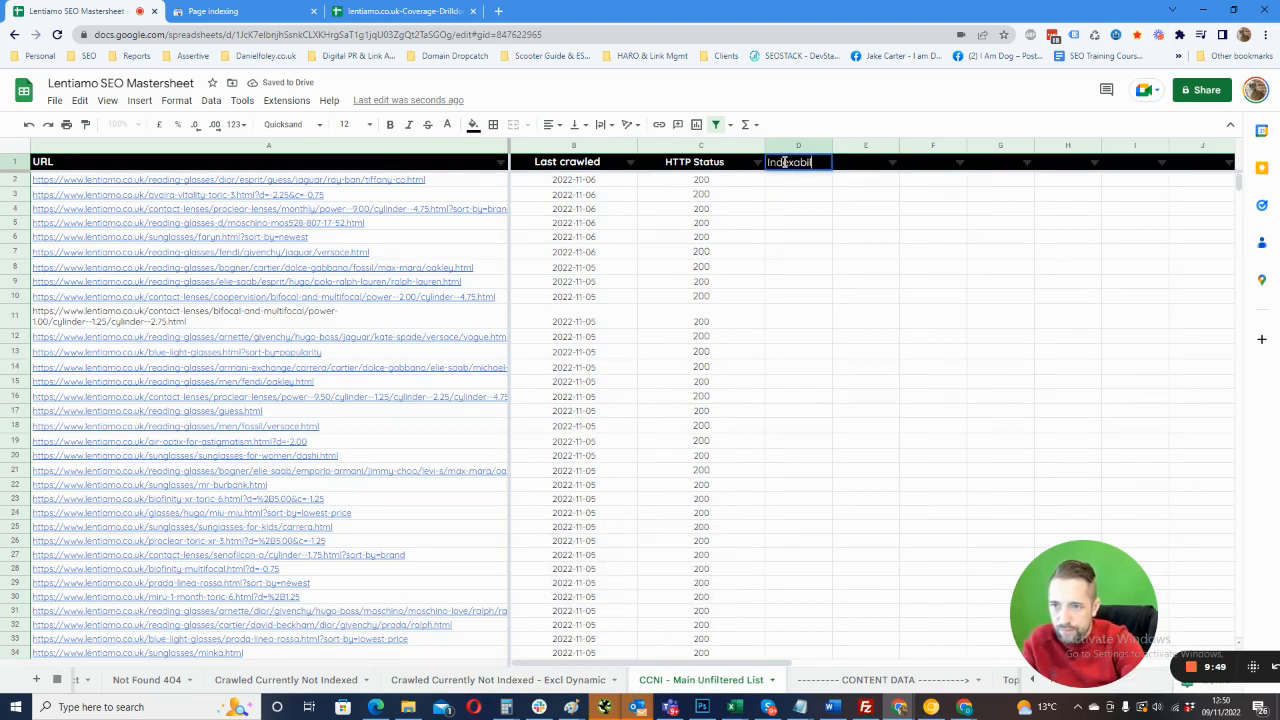
key("Return")
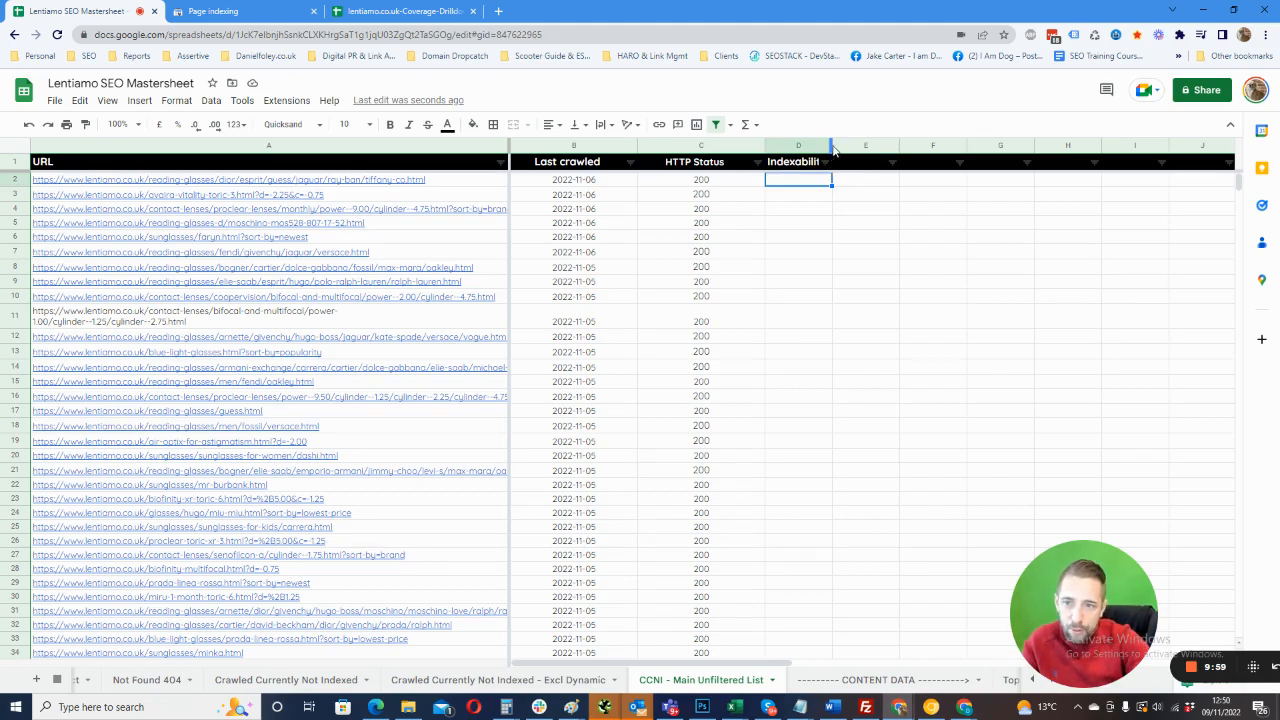
left_click_drag(831, 145, 842, 145)
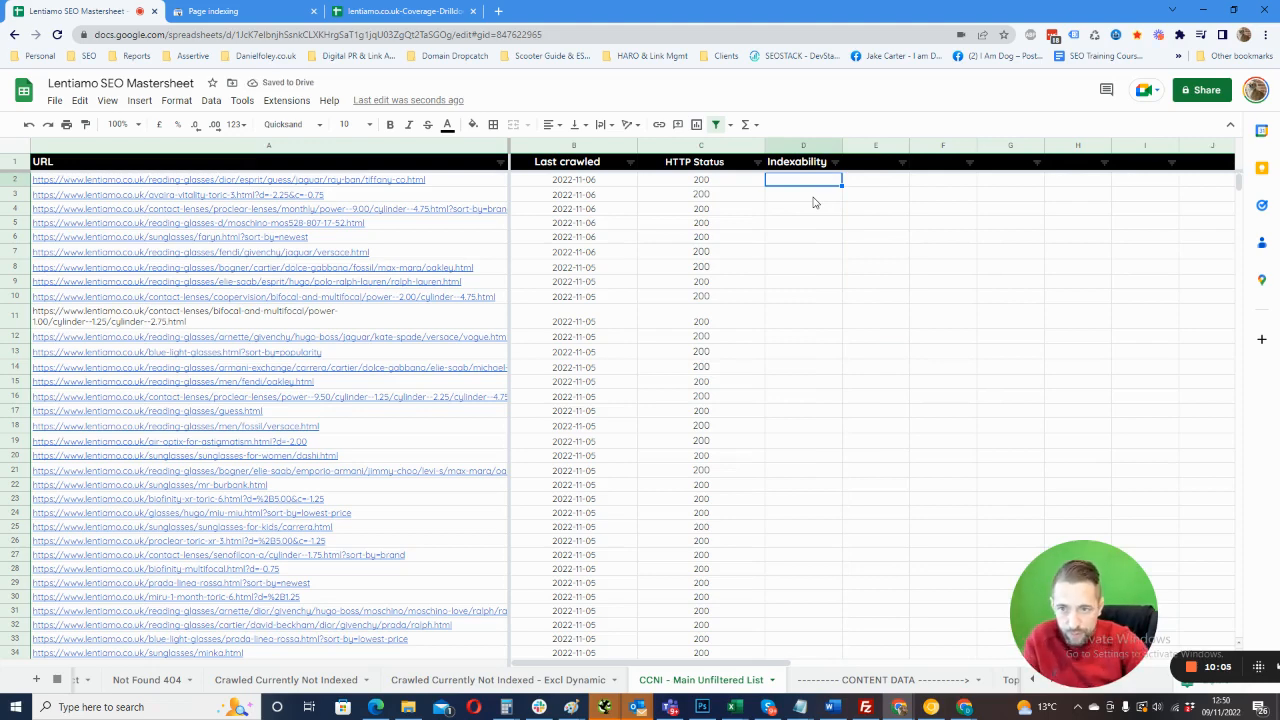
- Enter the Indexability formula =IFERROR(vlookup(A2,'Full Website Crawl'!A$2:C$2600,3,FALSE),"-") in cell D2 of the CCNI - Main Unfiltered List sheet
double_click(806, 183)
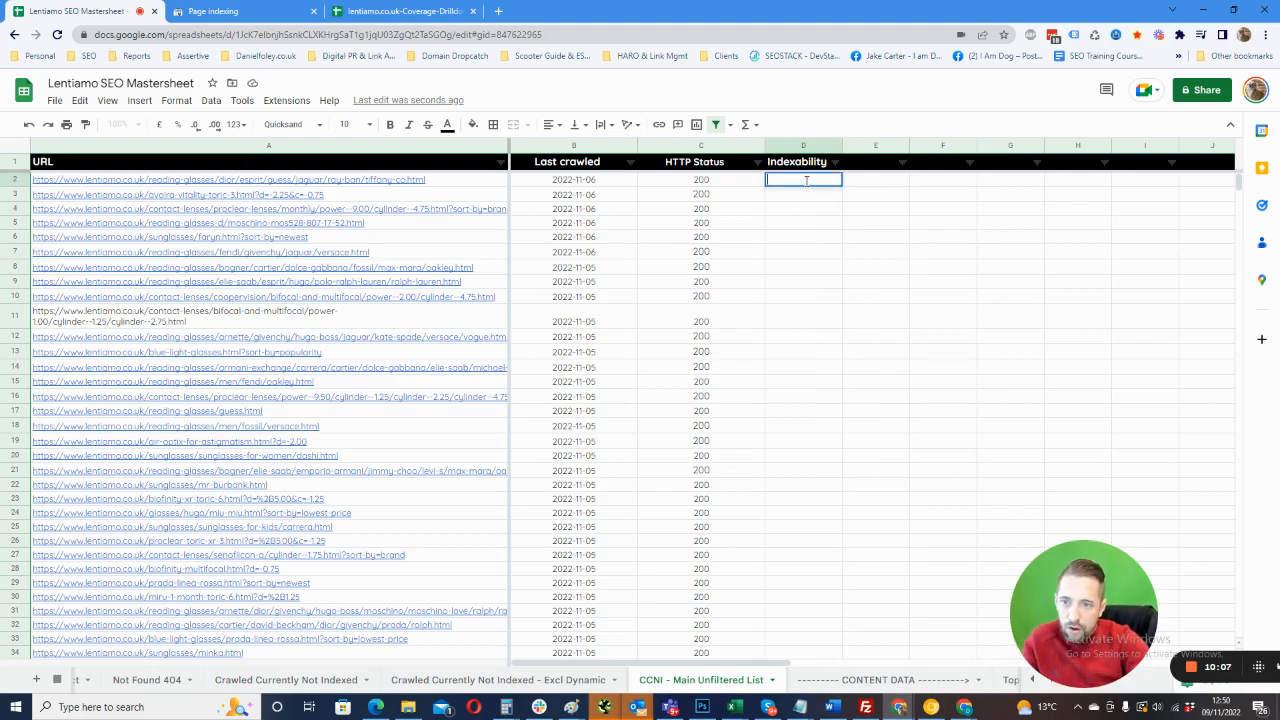
type("=IFERROR(vlookup(A82,'Full Website Crawl'!A$2:C$2600,3,FALSE),\"-\")")
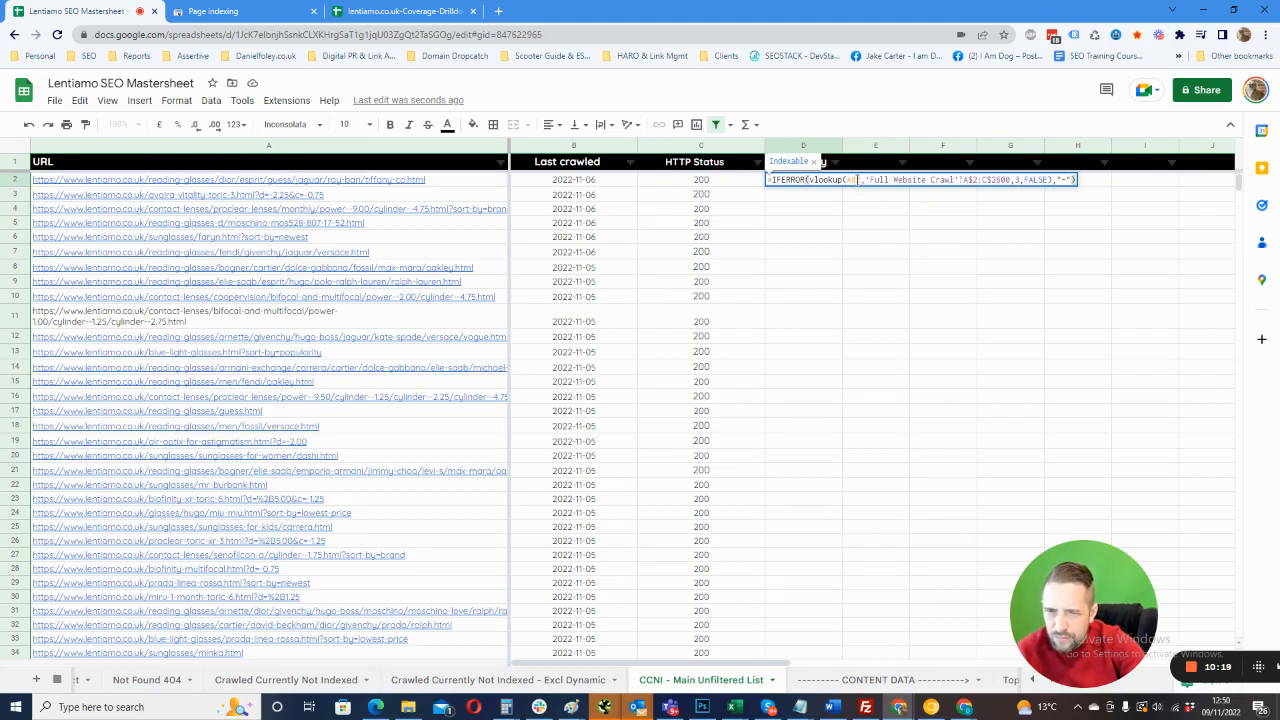
key("BackSpace")
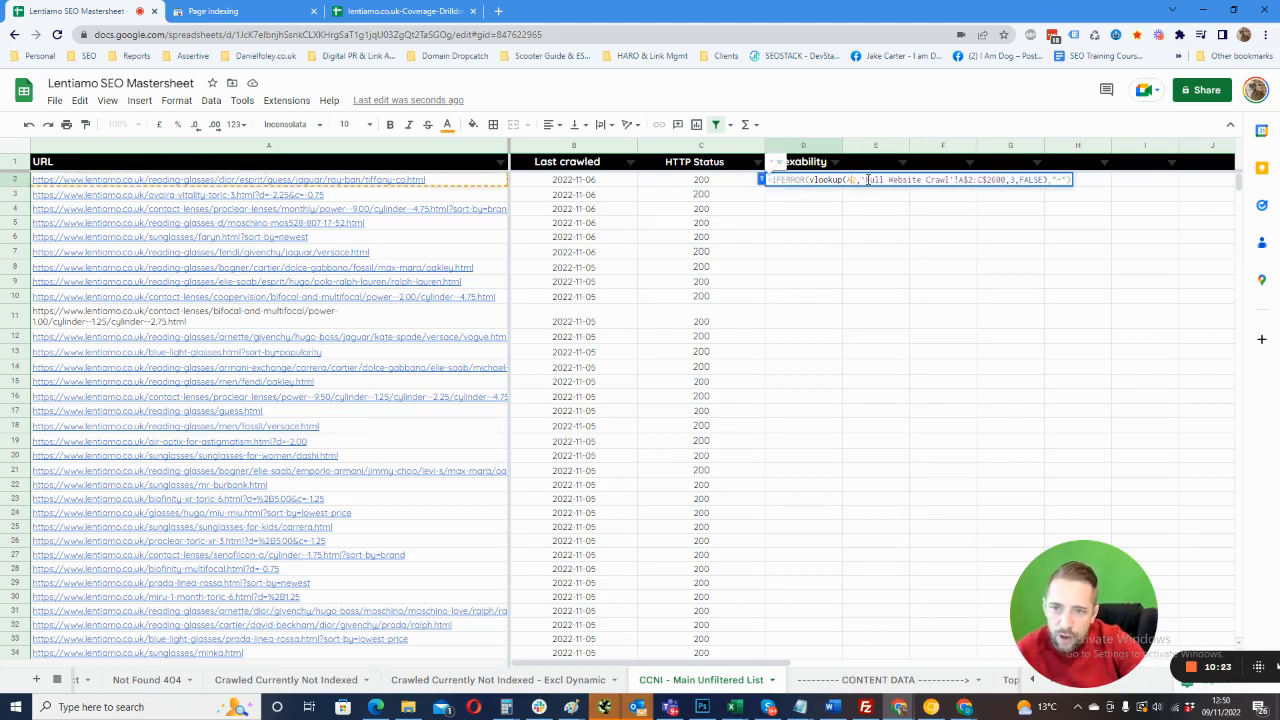
left_click_drag(868, 180, 949, 180)
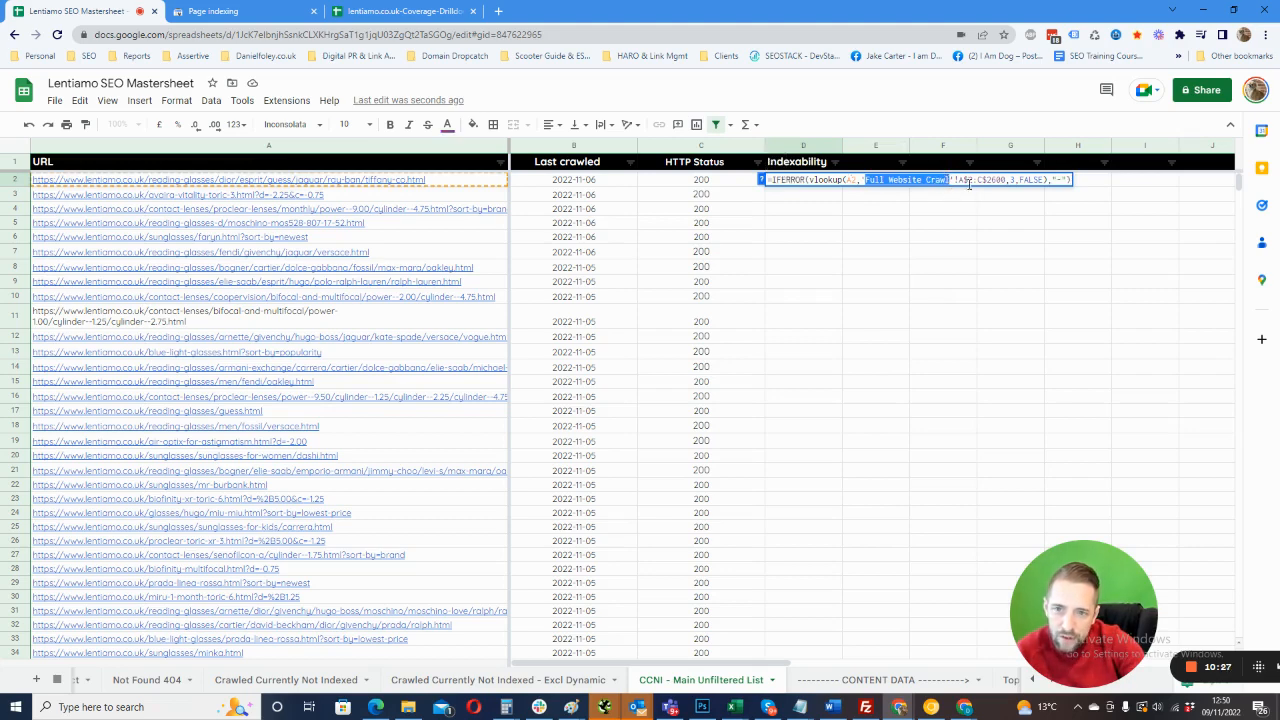
left_click(964, 180)
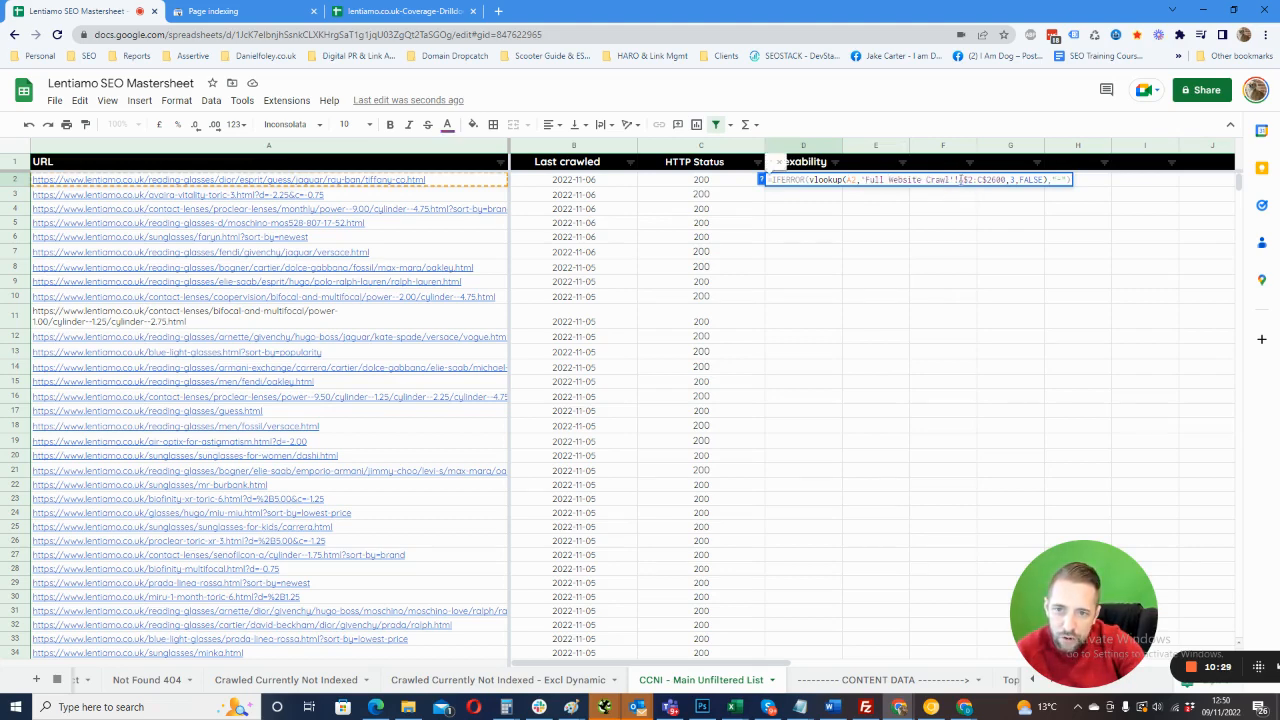
double_click(962, 180)
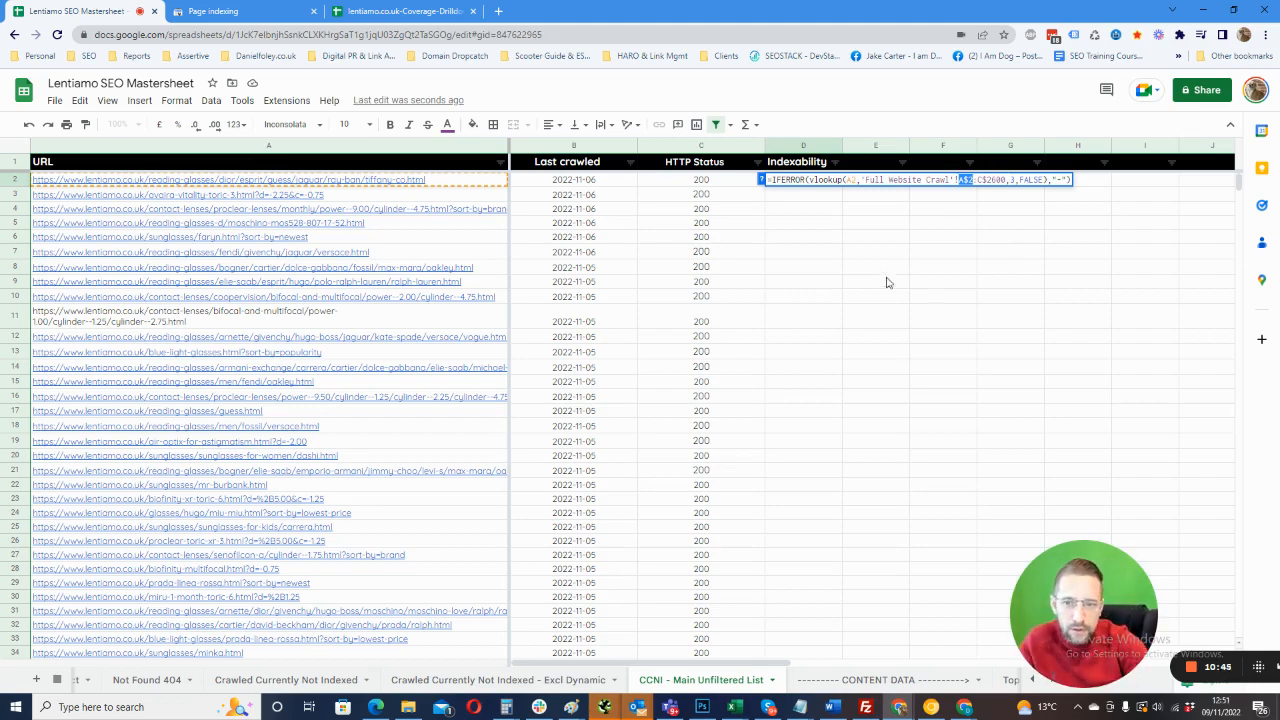
key("Return")
left_click(945, 471)
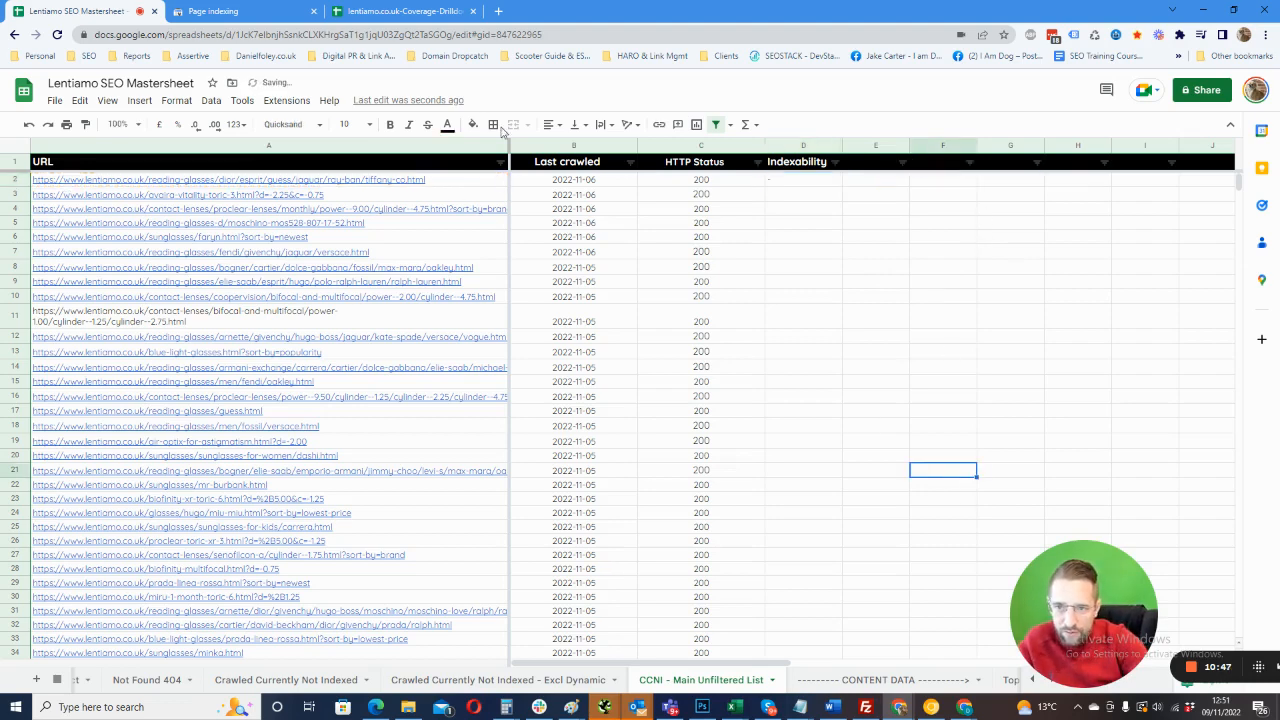
- Duplicate the Lentiamo SEO Mastersheet browser tab and open the Full Website Crawl sheet in the copy
right_click(101, 12)
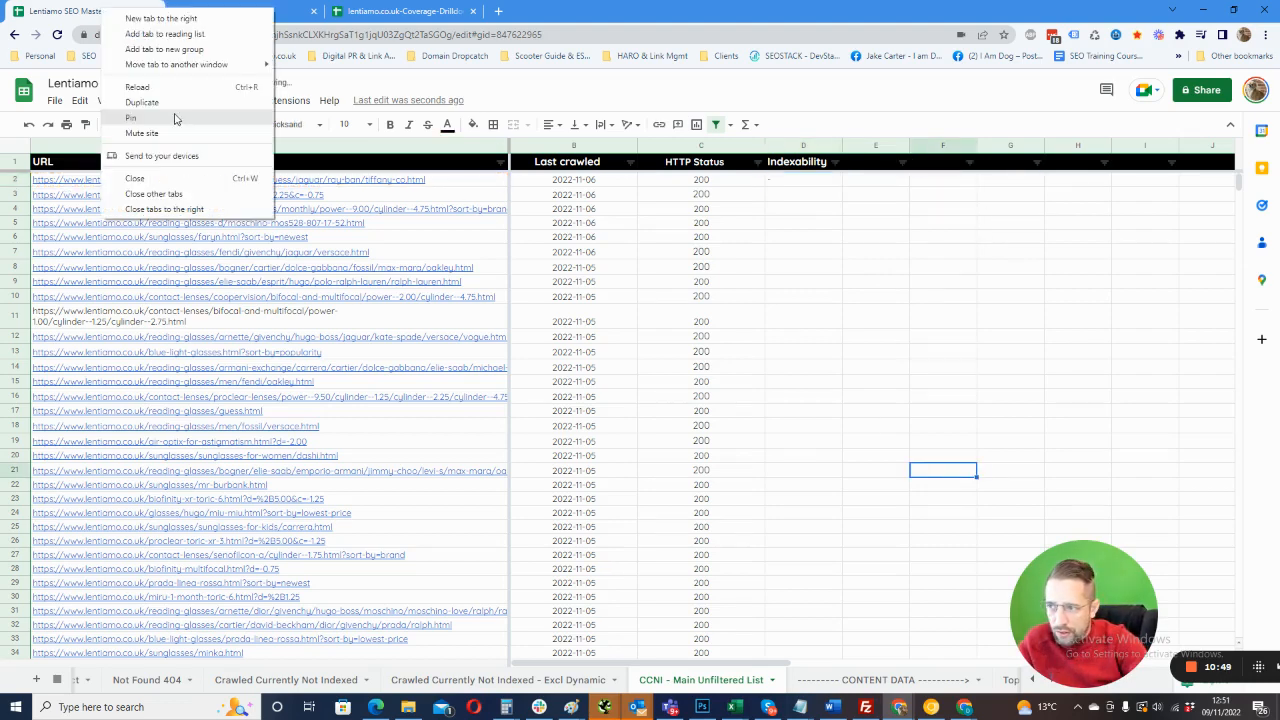
left_click(179, 104)
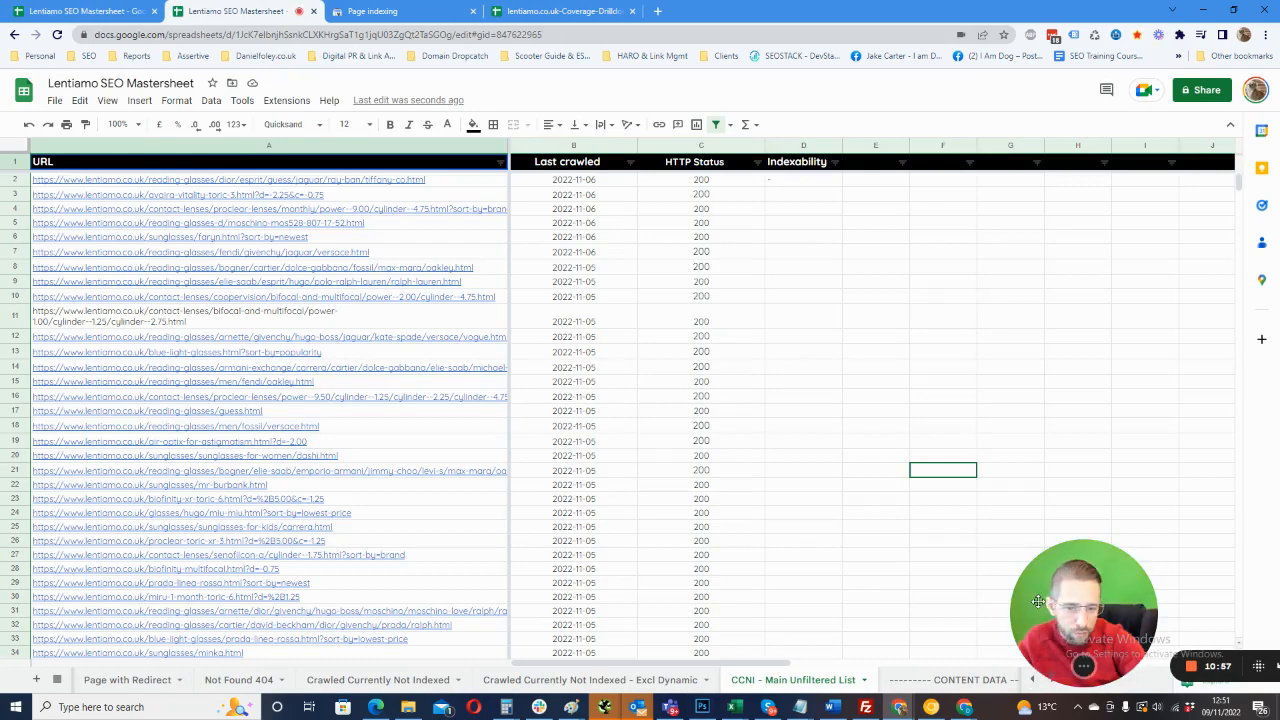
left_click_drag(1038, 601, 1073, 537)
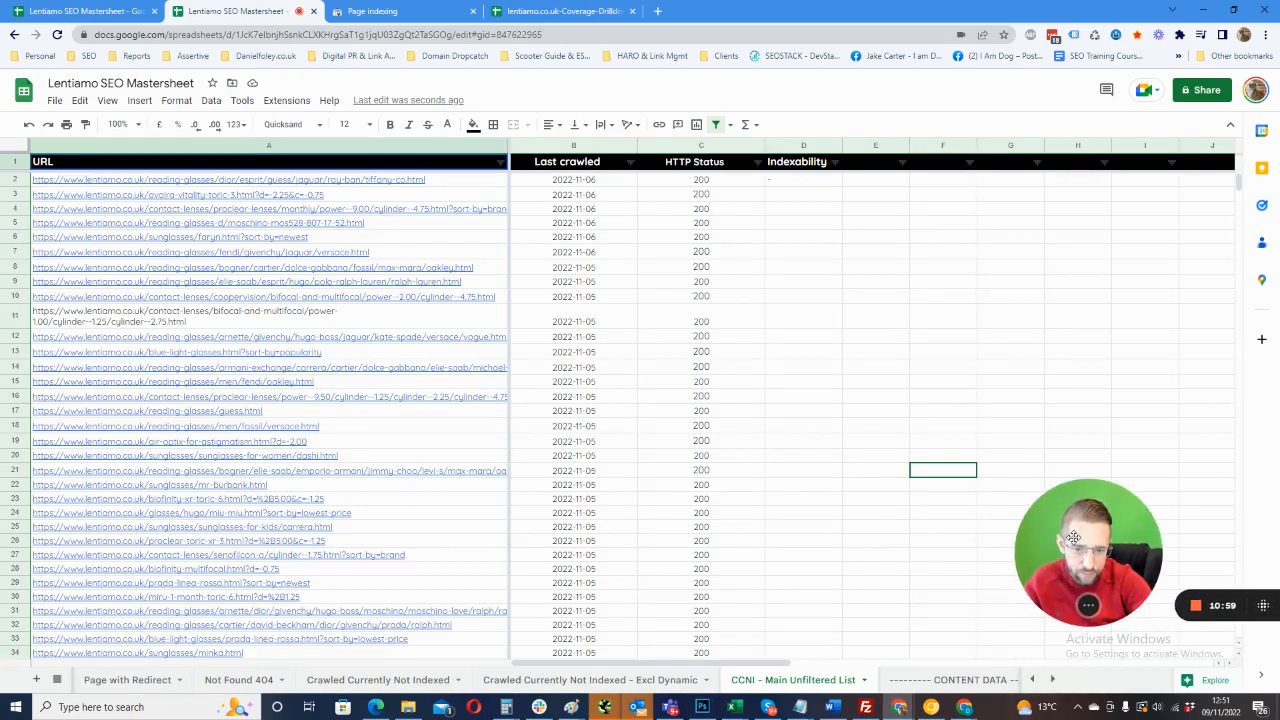
scroll(1034, 686, "down", 5)
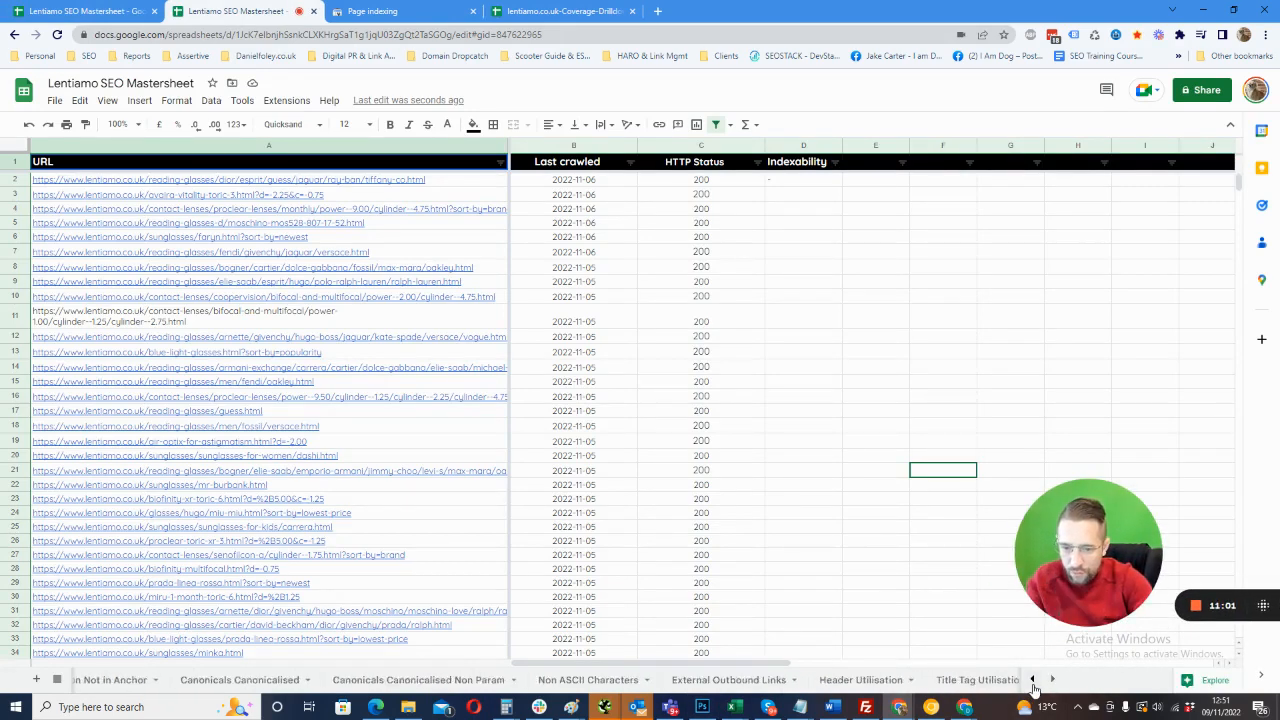
scroll(1034, 688, "up", 5)
left_click(250, 680)
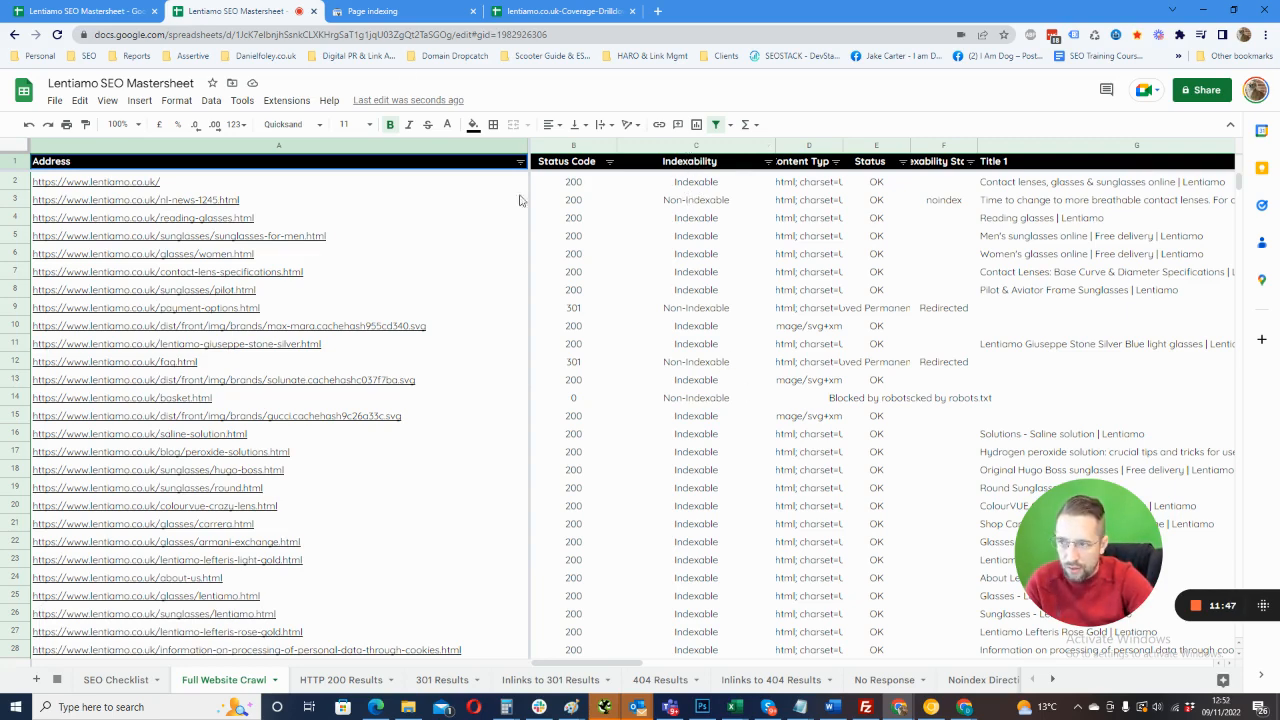
- Back in the CCNI - Main Unfiltered List sheet, review the lookup range and column index in the D2 formula
left_click(95, 12)
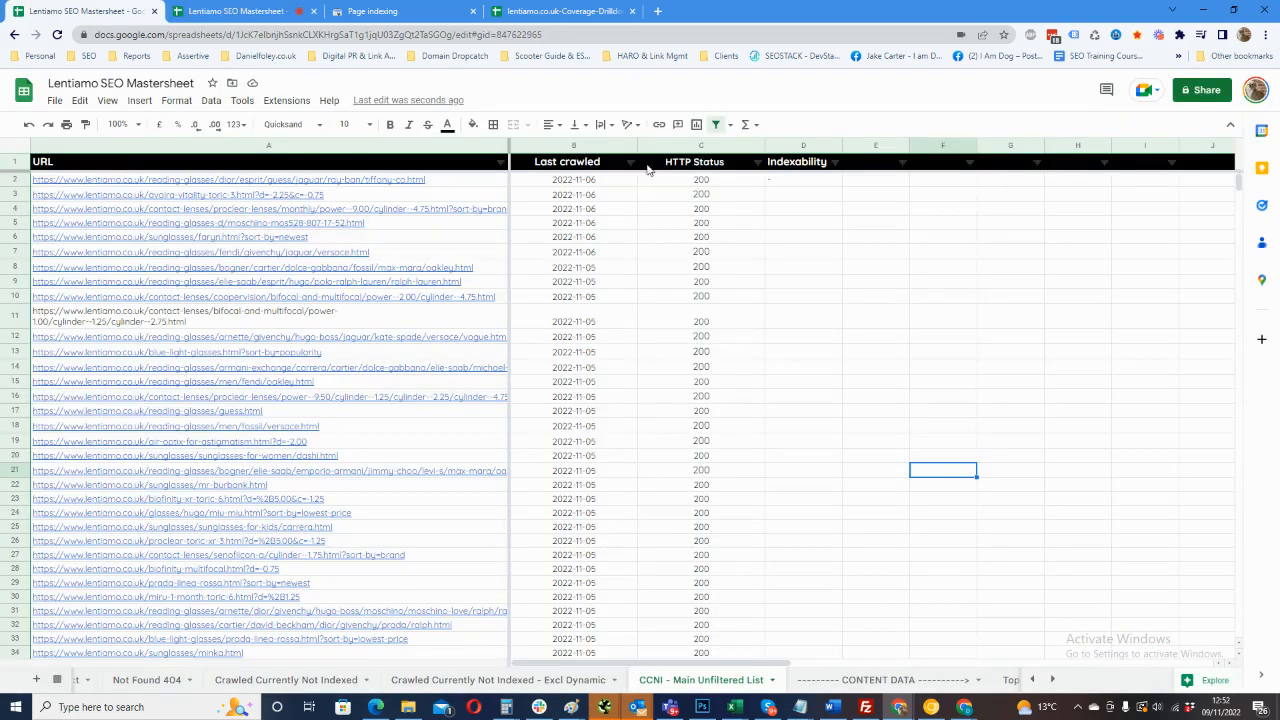
double_click(795, 184)
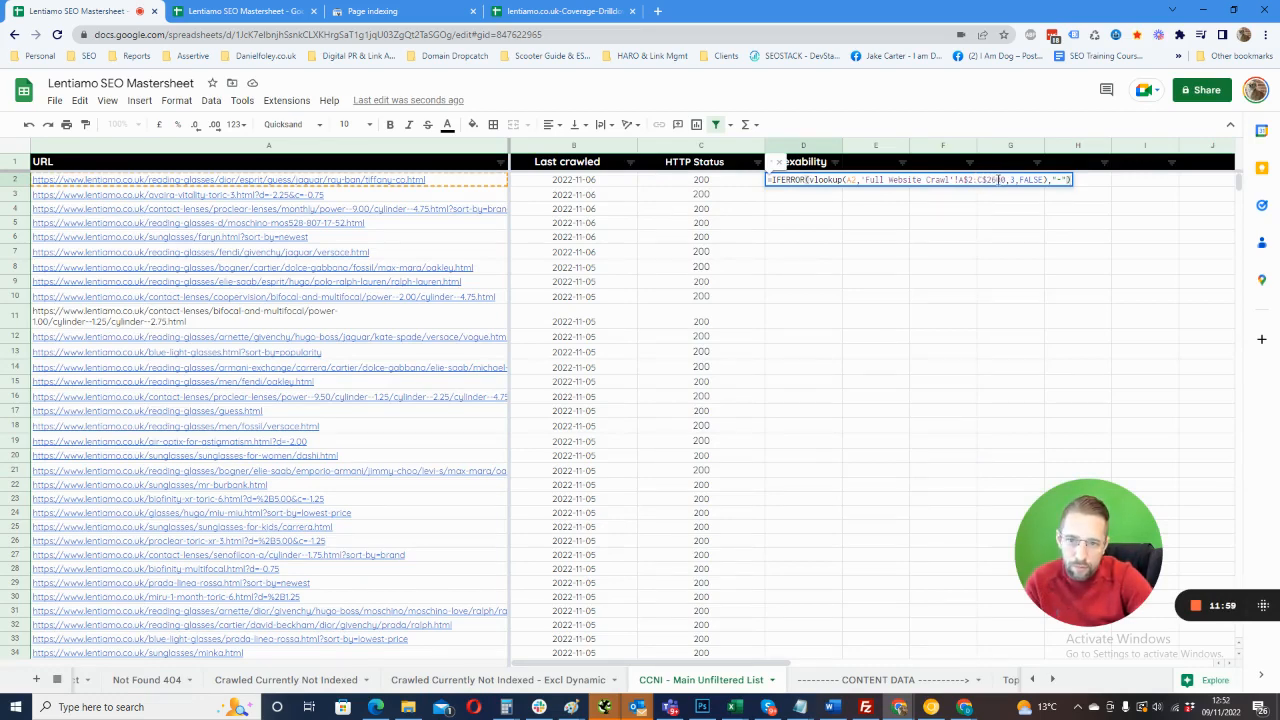
key("BackSpace")
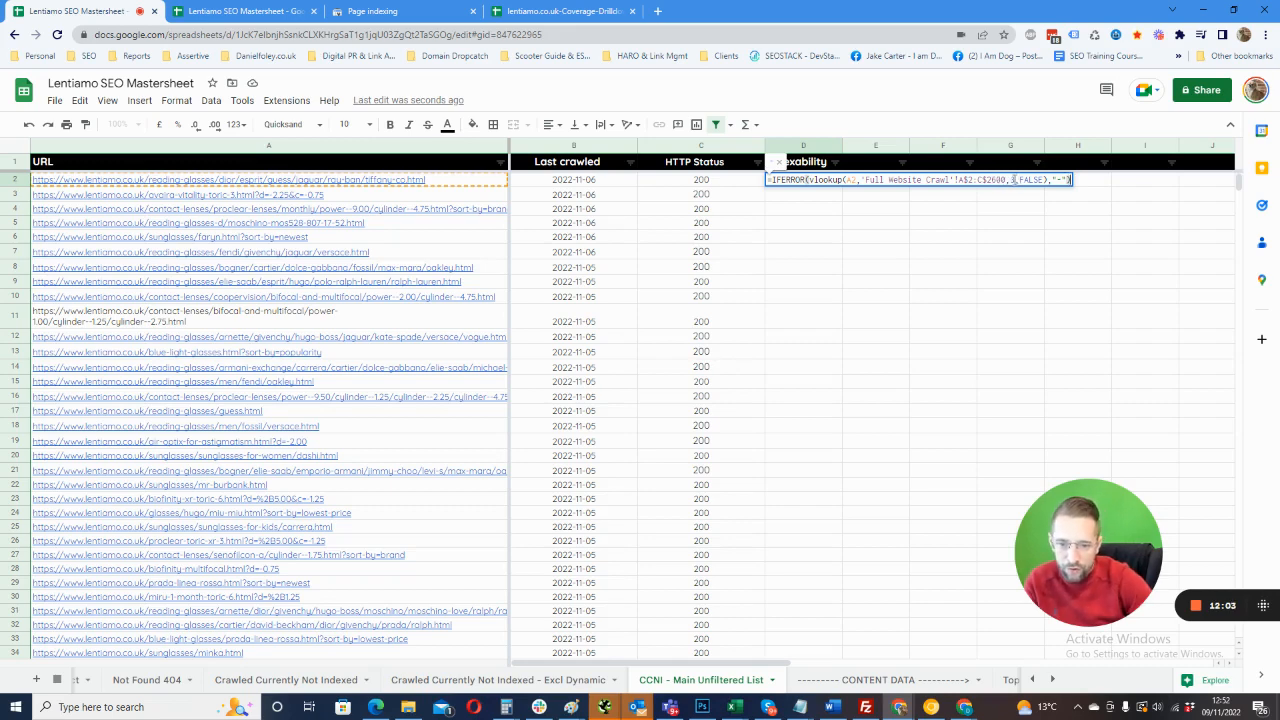
key("Return")
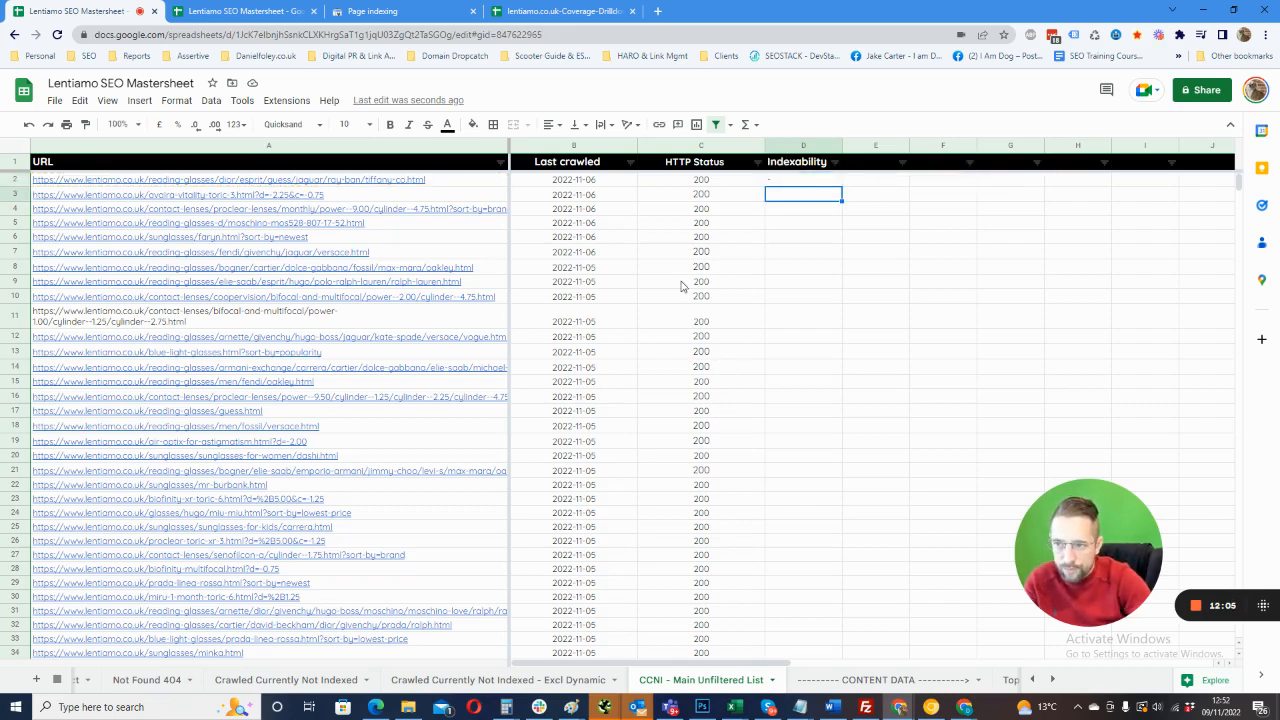
- Fill the Indexability formula from D2 down column D to about row 160
left_click(819, 181)
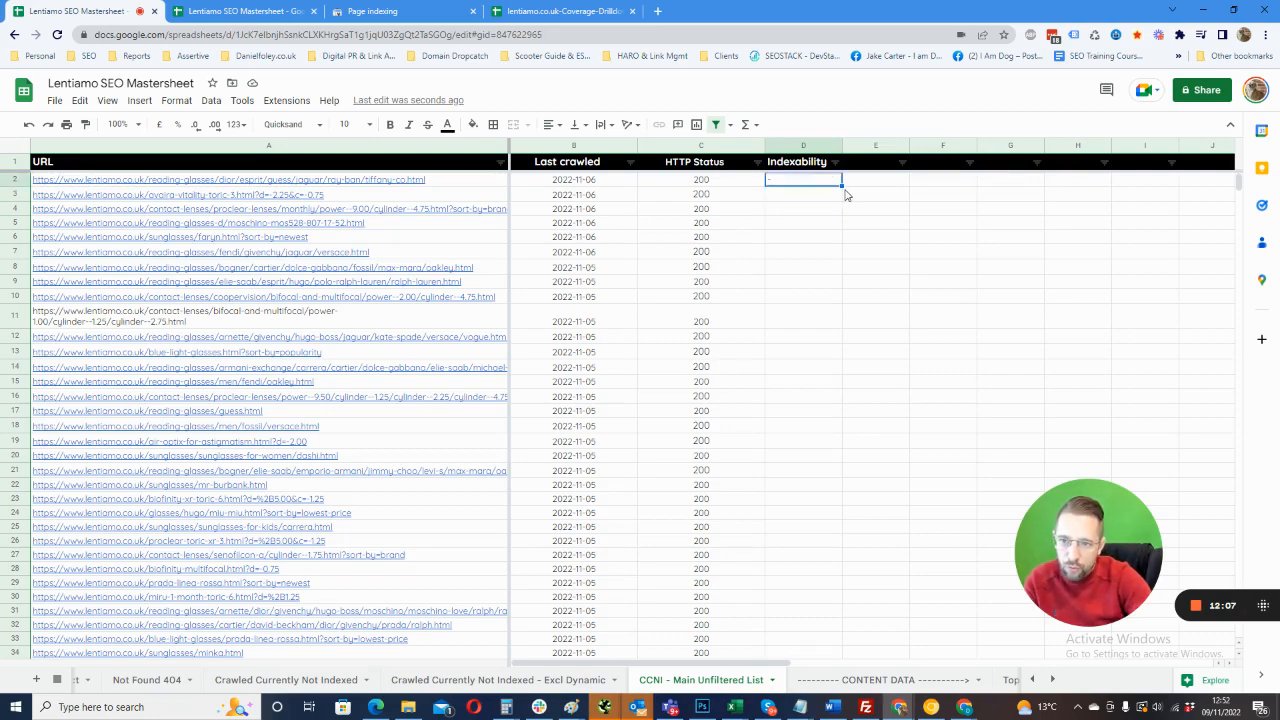
left_click_drag(842, 185, 838, 605)
scroll(889, 403, "up", 20)
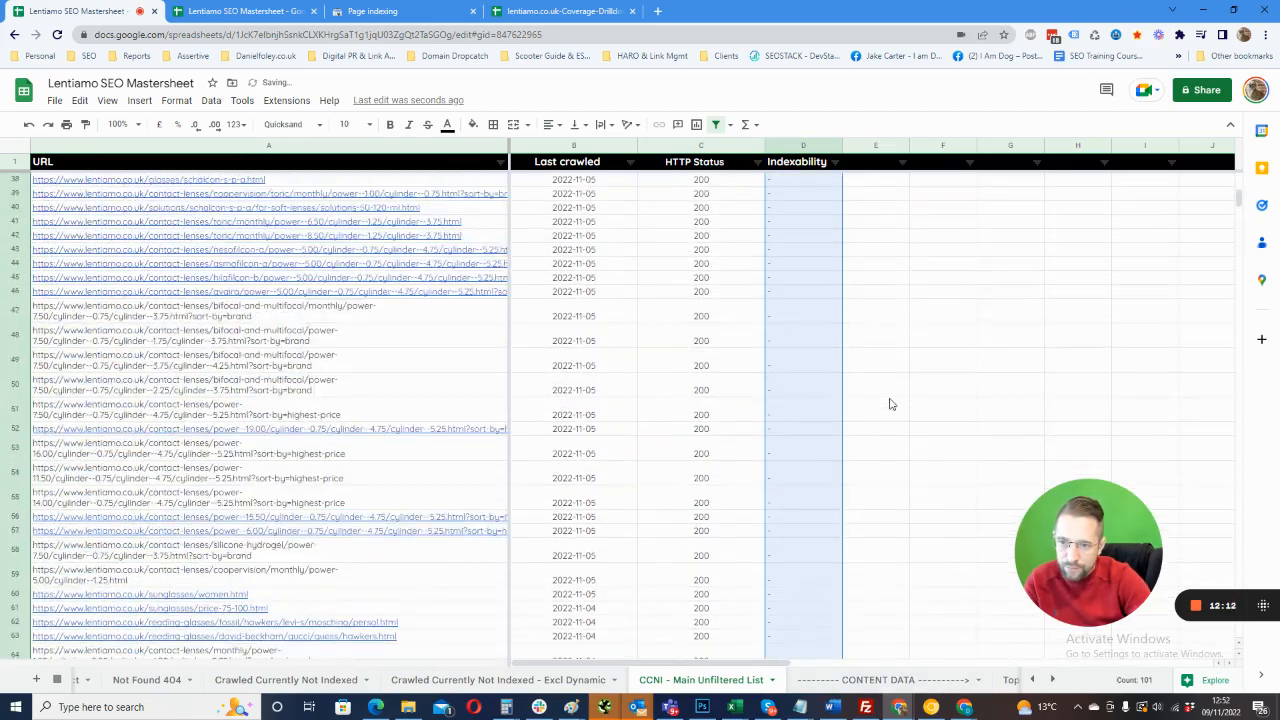
scroll(890, 397, "down", 20)
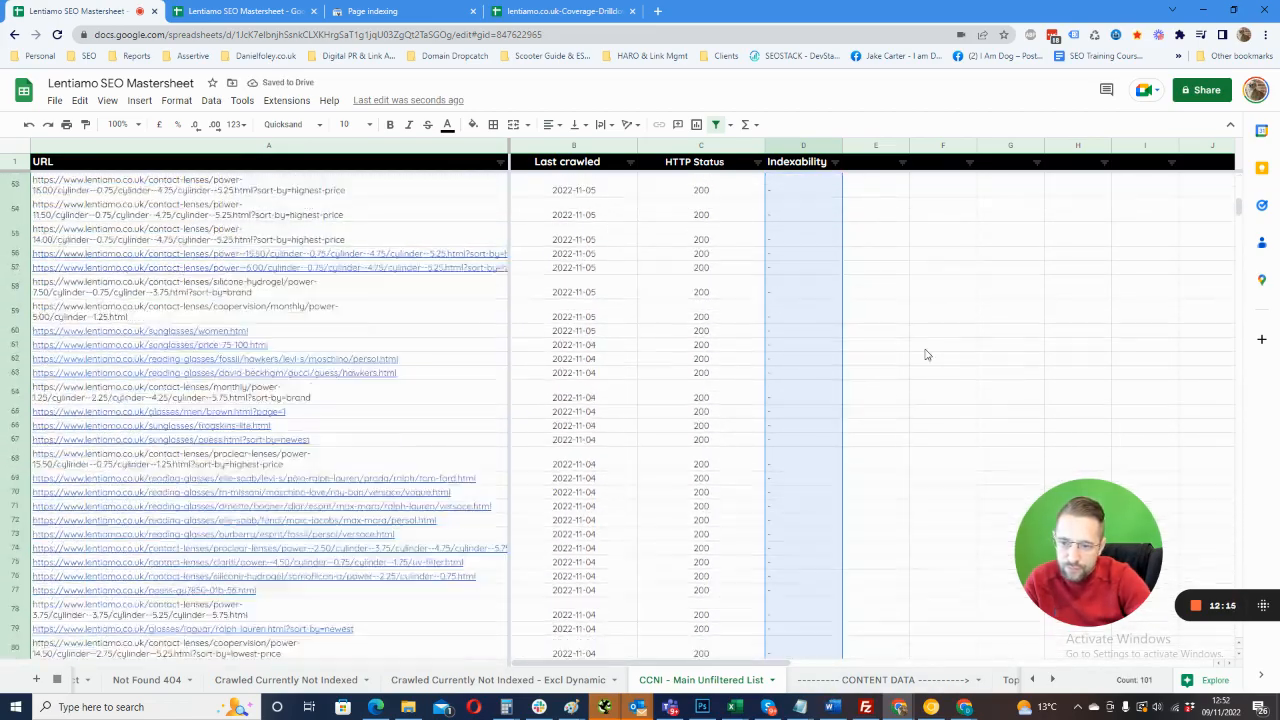
scroll(844, 325, "up", 5)
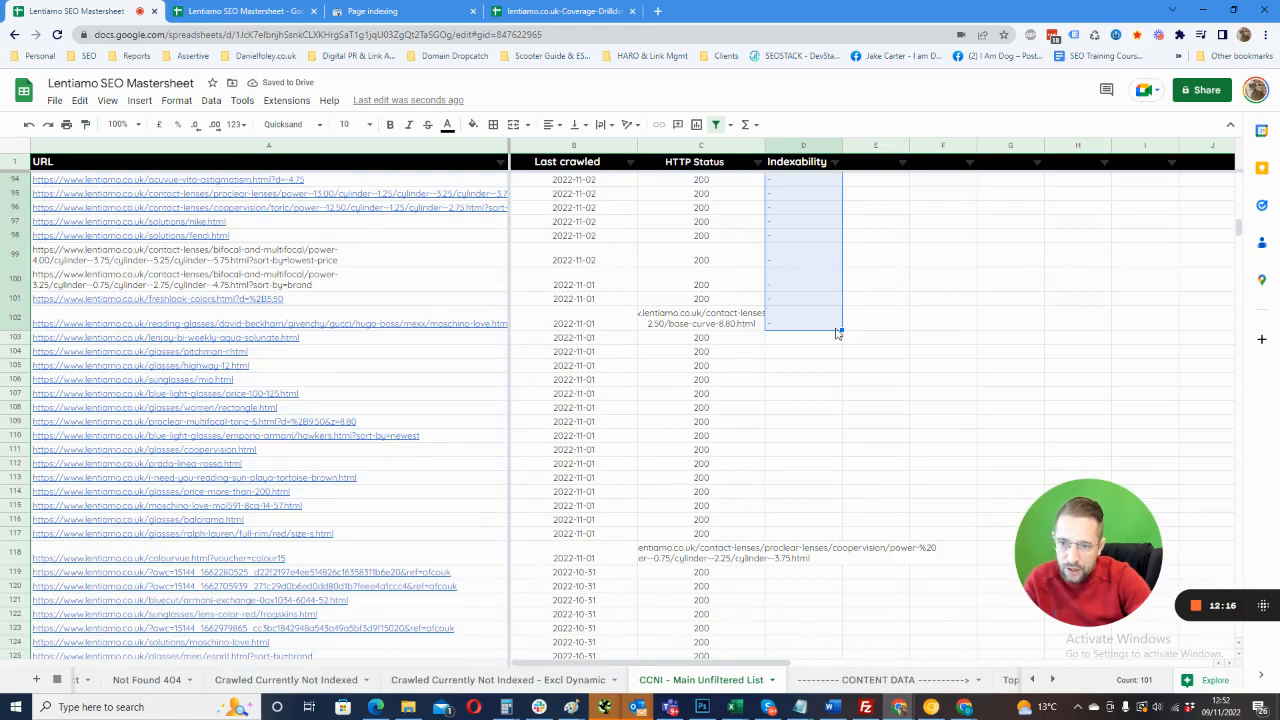
left_click_drag(841, 329, 805, 381)
scroll(843, 366, "up", 20)
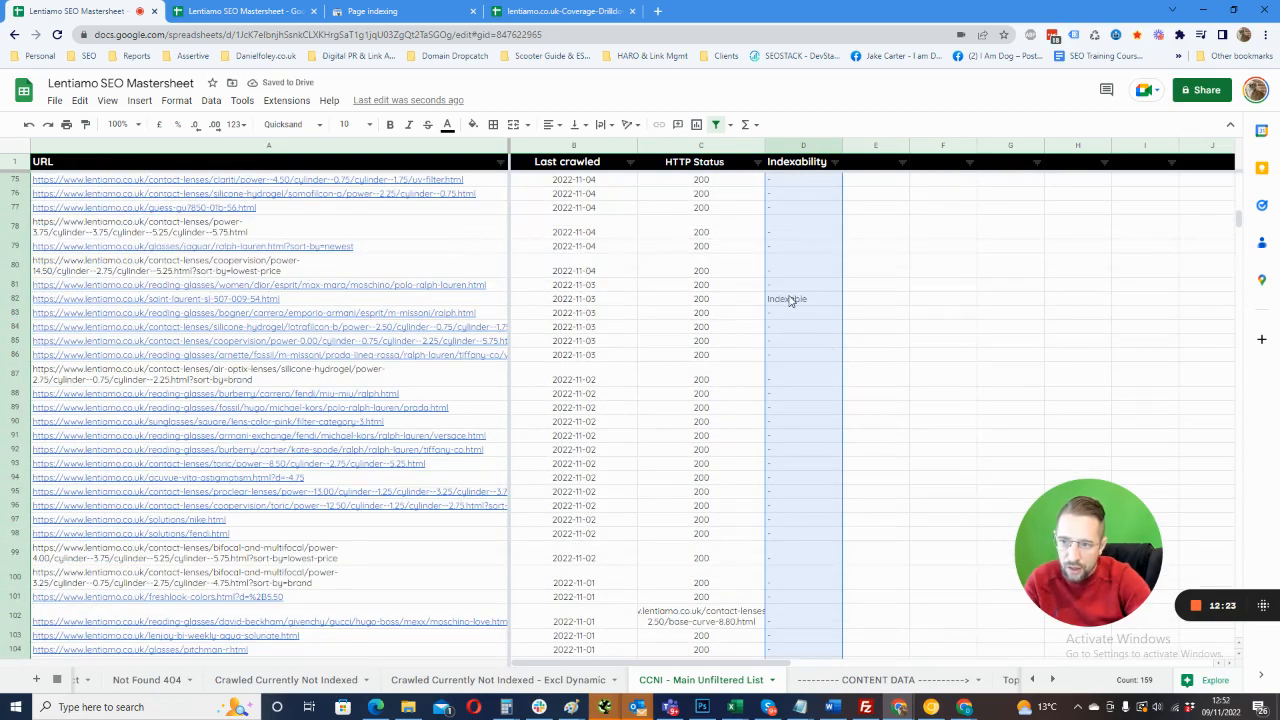
scroll(788, 305, "up", 20)
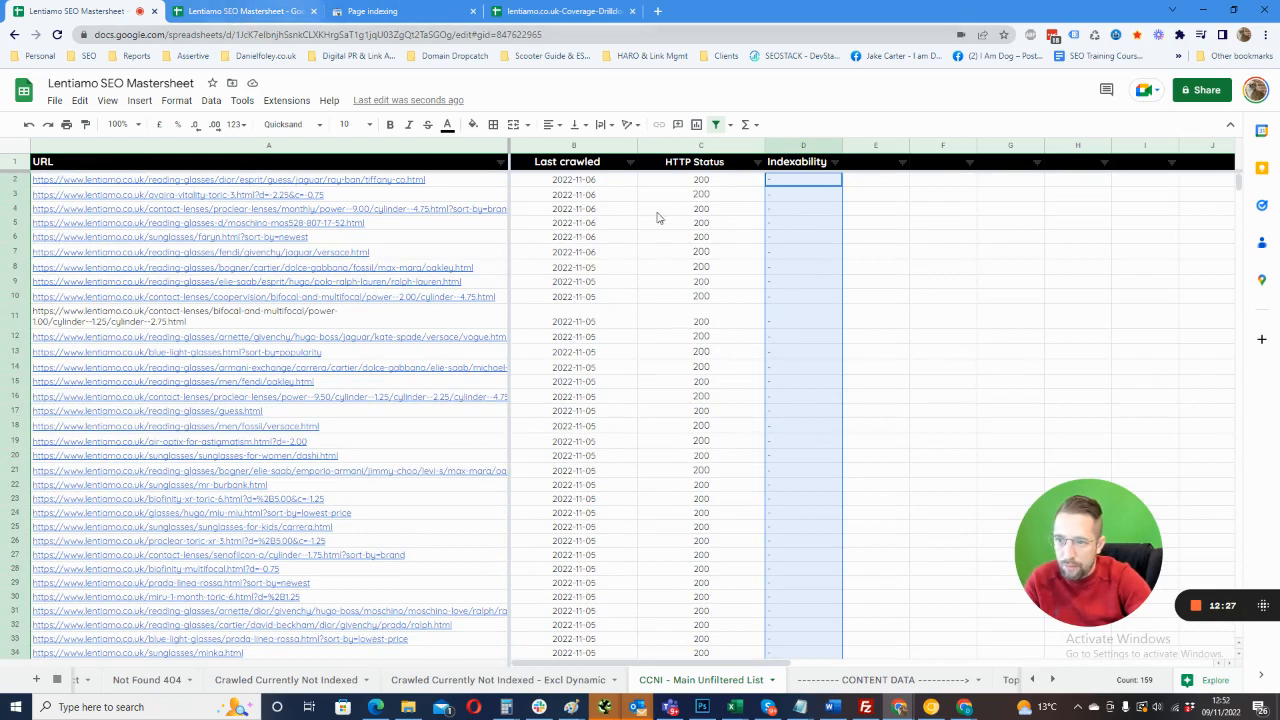
- Copy the fendi/givenchy/jaguar/versace reading-glasses URL from row 7 and search for it in the Full Website Crawl sheet
left_click(404, 257)
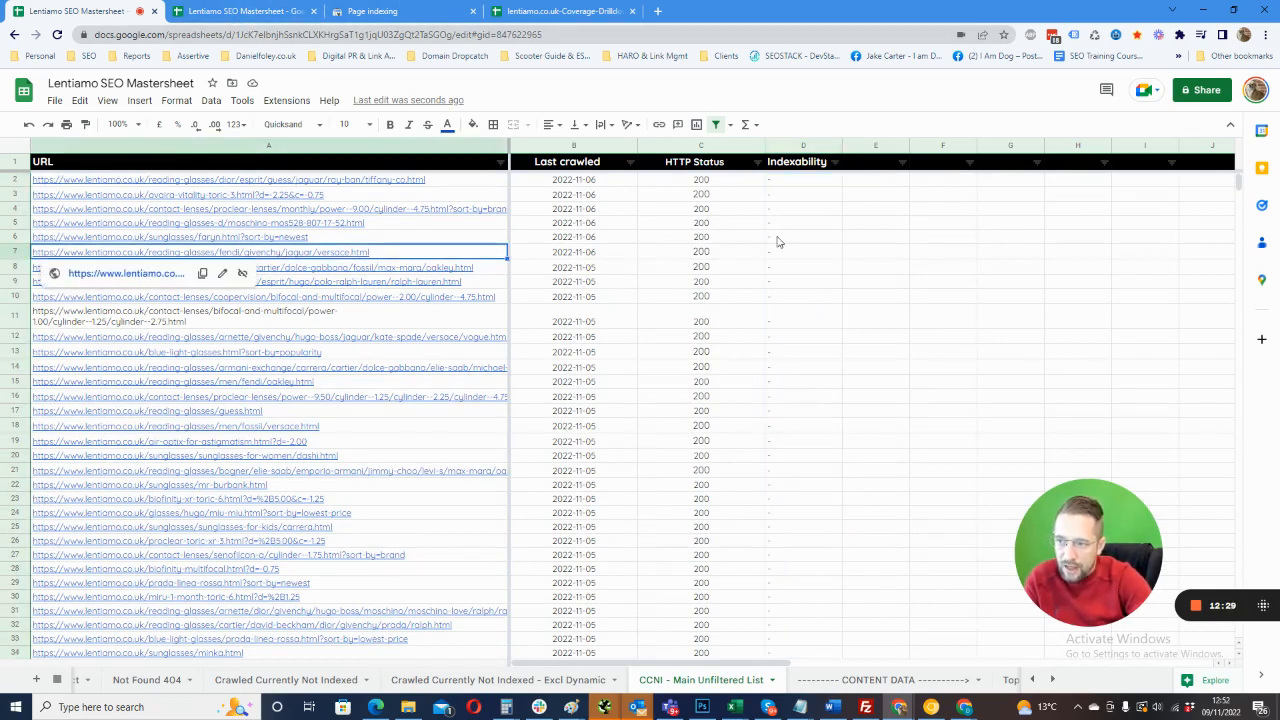
key("ctrl+c")
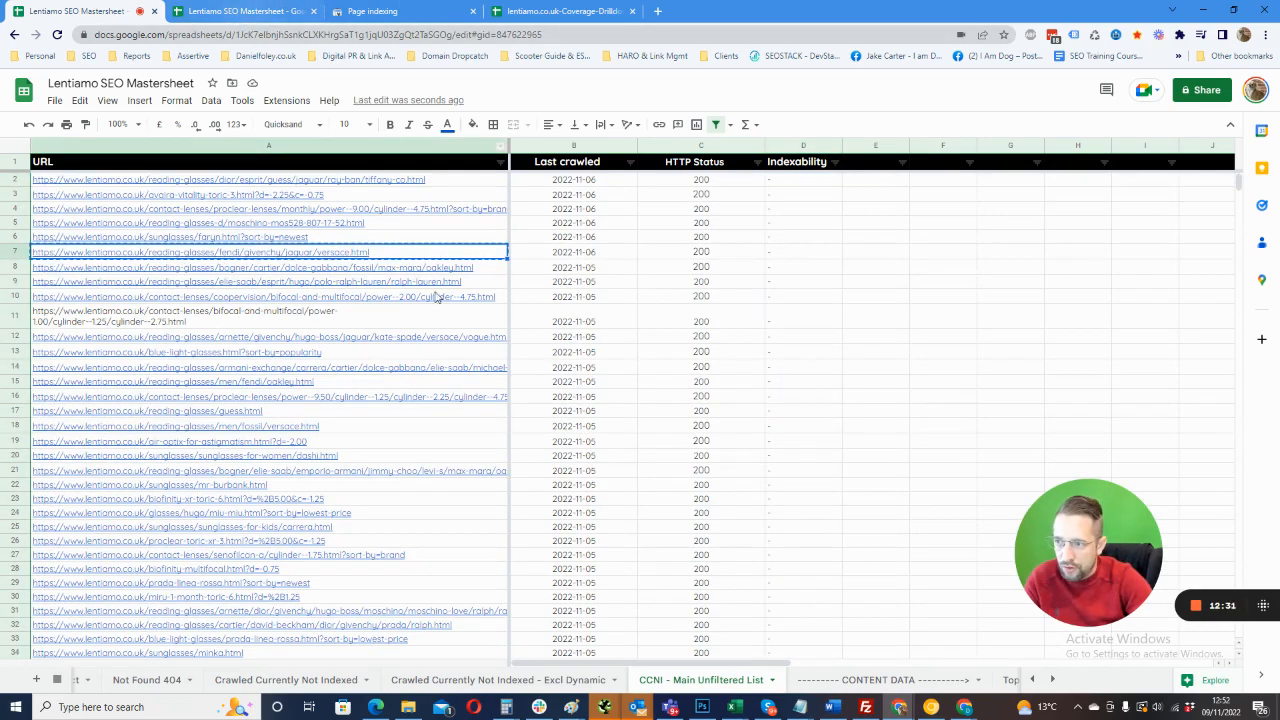
left_click(232, 11)
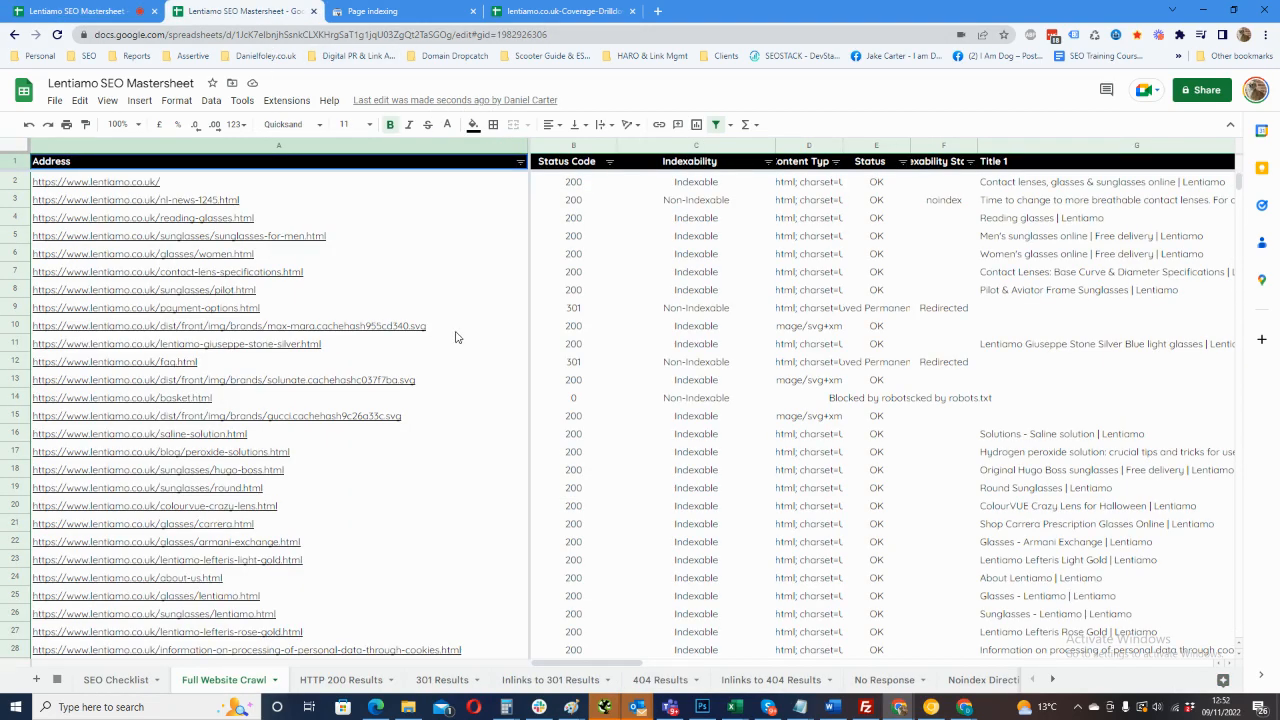
left_click(511, 225)
key("ctrl+f")
key("ctrl+v")
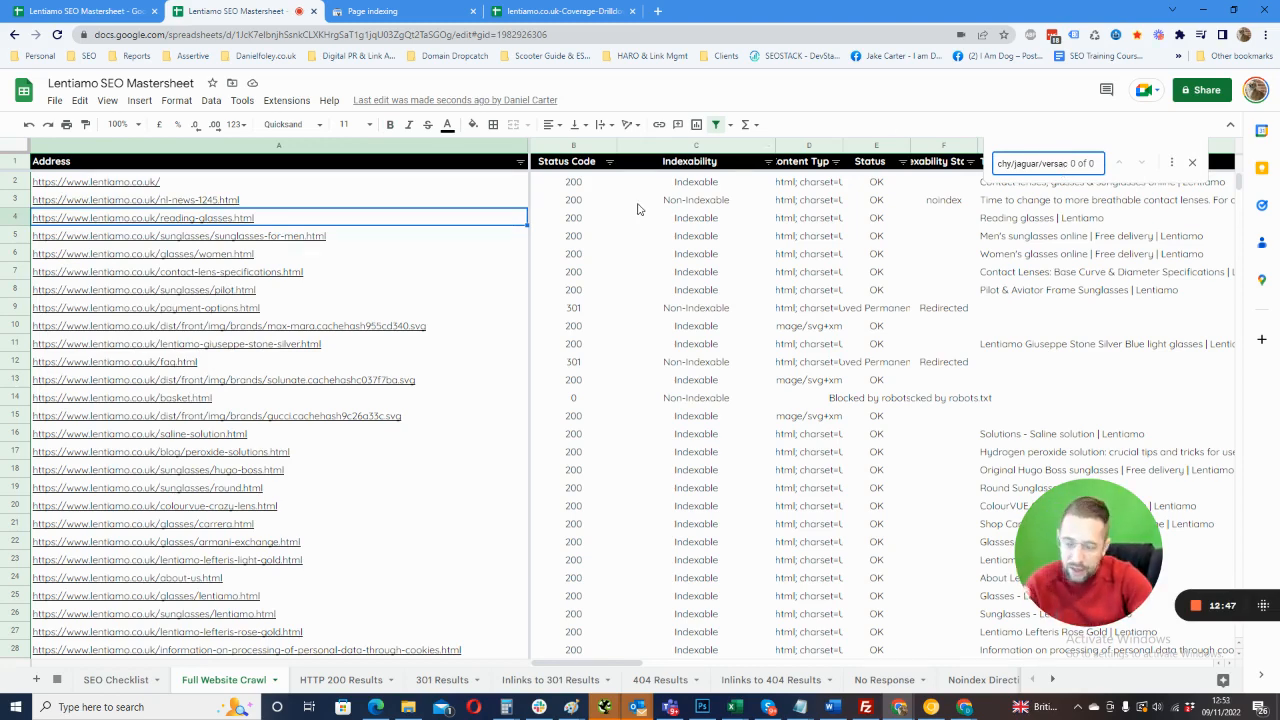
left_click(560, 11)
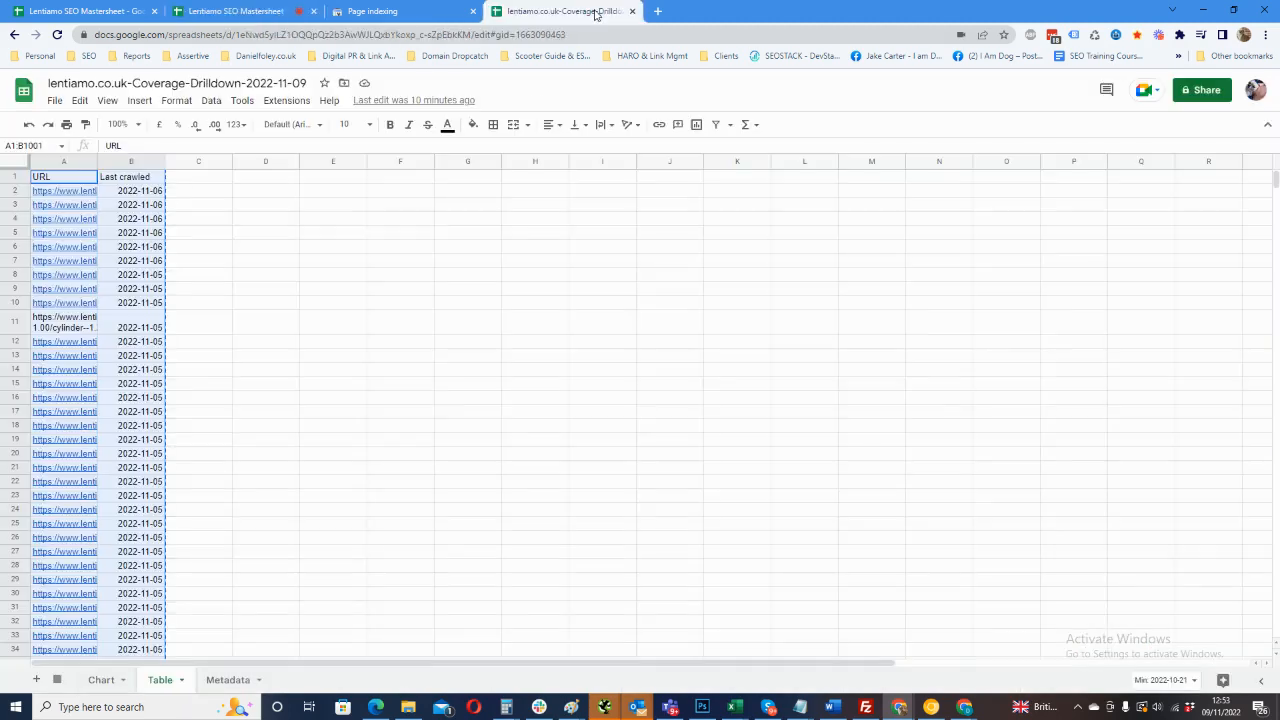
left_click(85, 11)
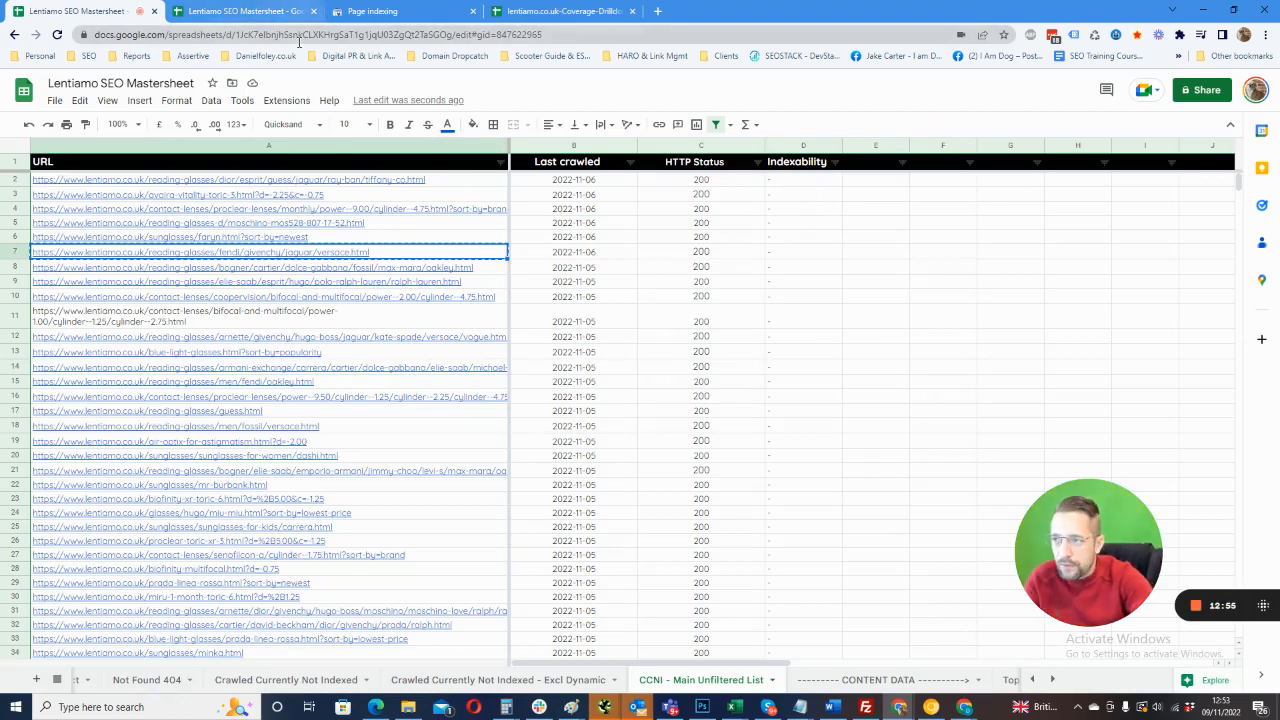
left_click(235, 13)
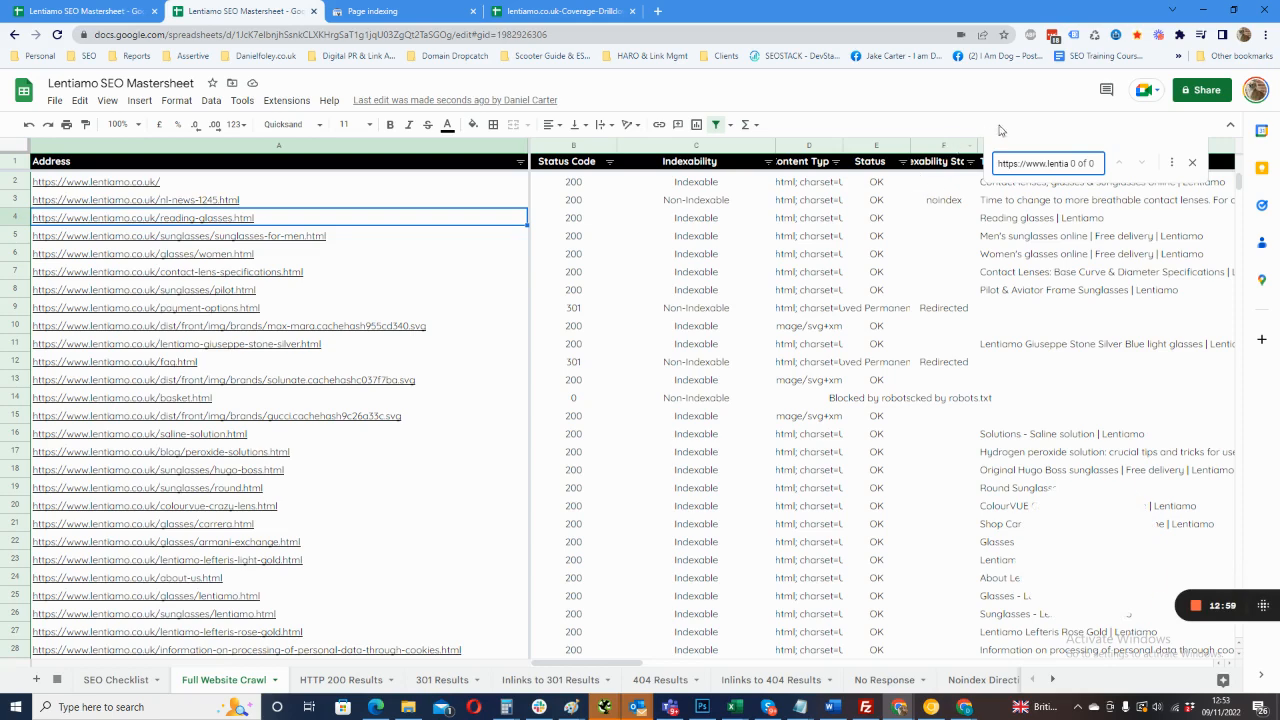
- Widen the Status and Indexability Status columns in the Full Website Crawl sheet and close the search
left_click_drag(977, 145, 1006, 145)
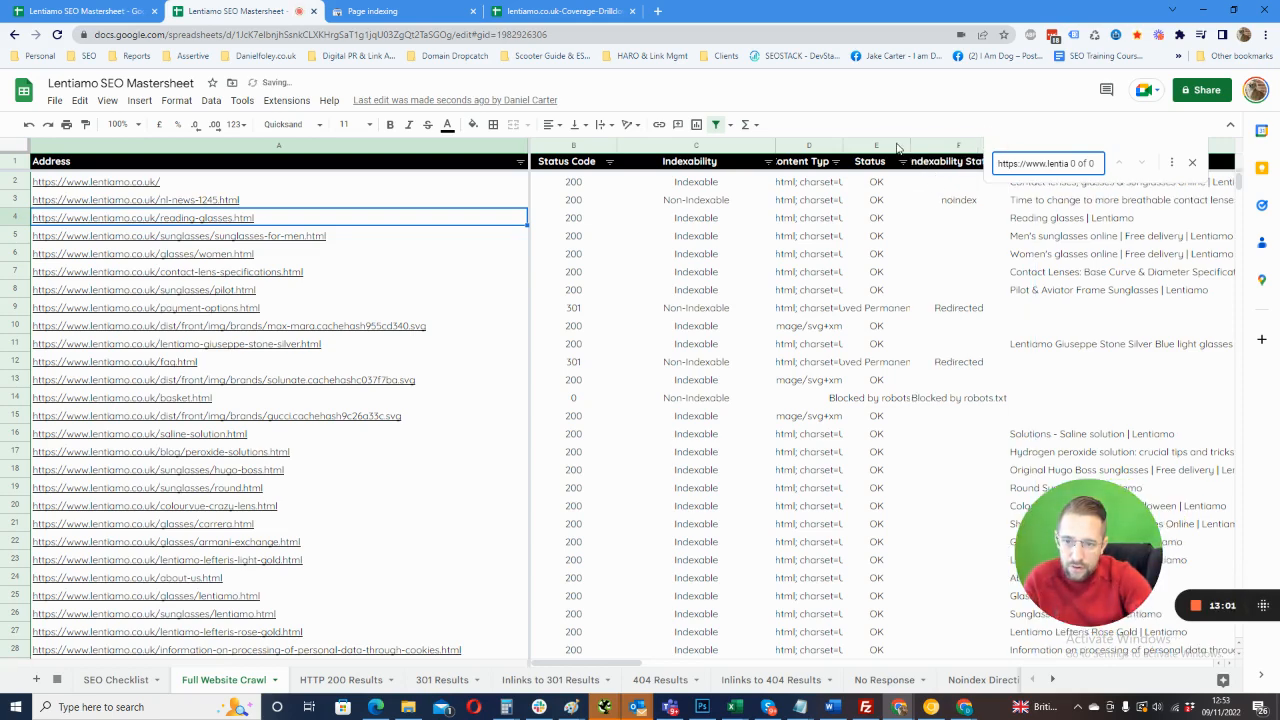
left_click_drag(907, 146, 950, 142)
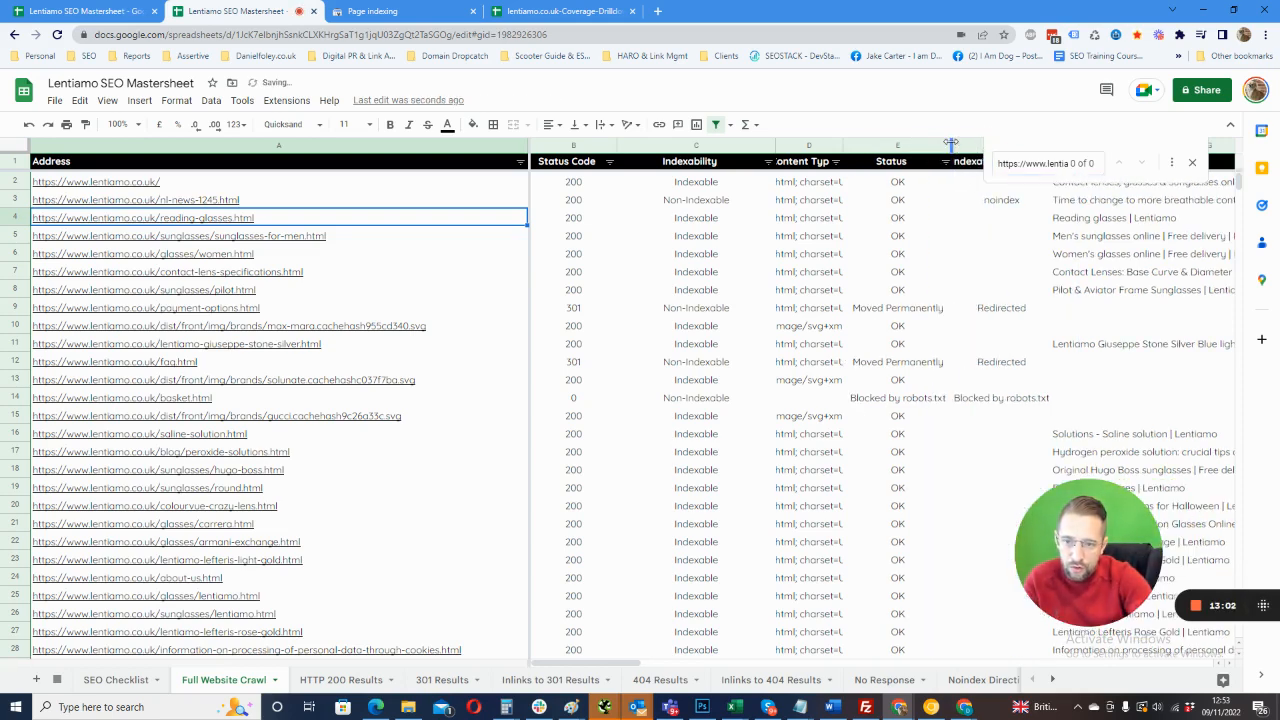
left_click(1000, 235)
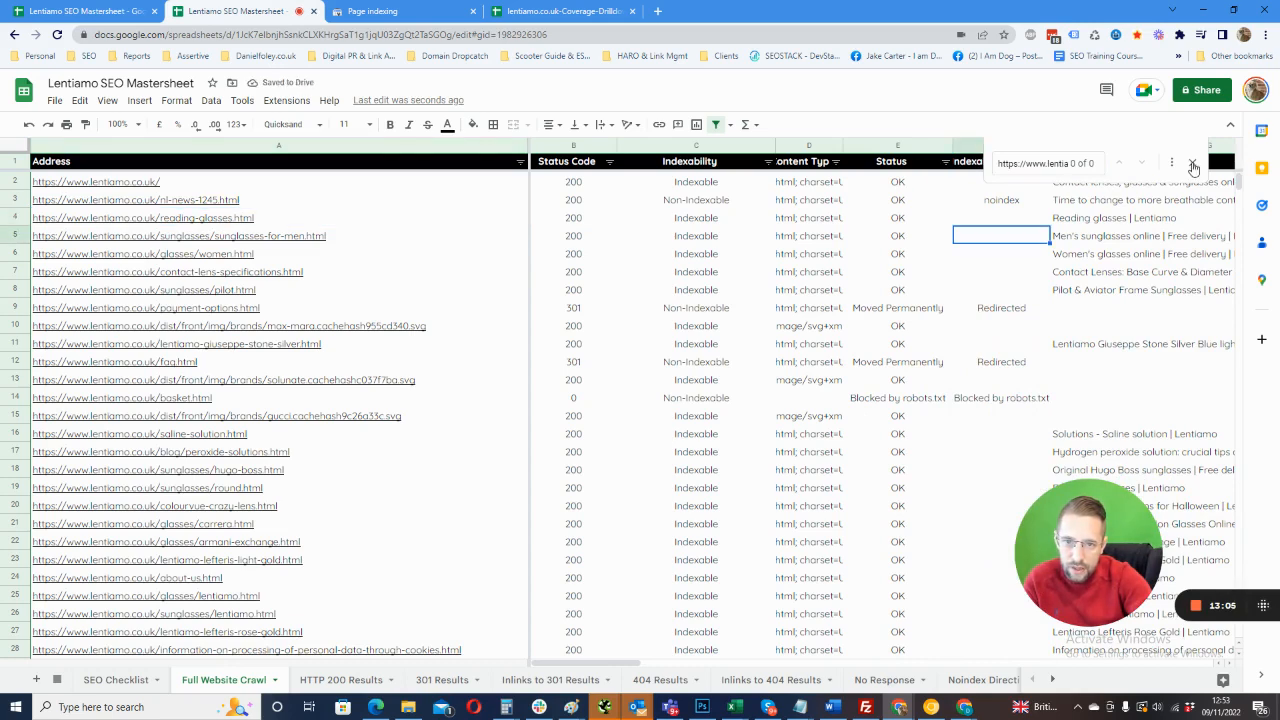
left_click(1193, 167)
left_click_drag(1049, 143, 1105, 146)
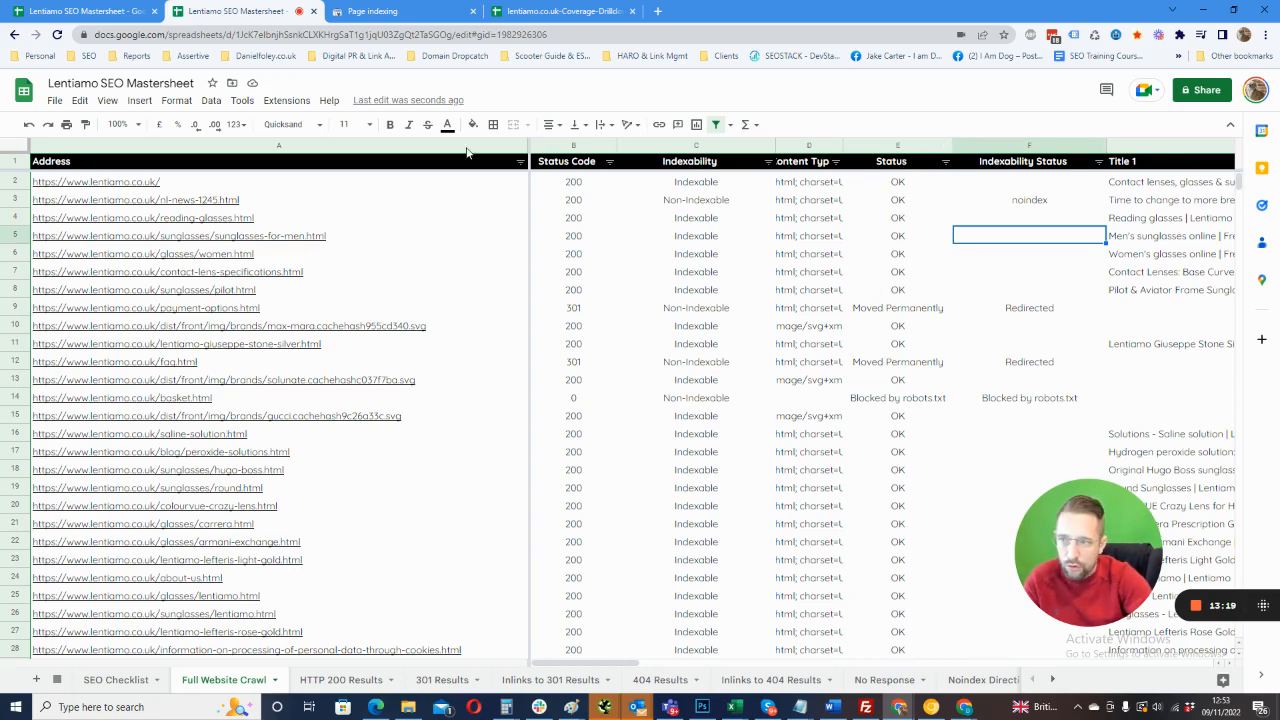
- Copy the Status and Indexability Status headers from the Full Website Crawl sheet into E1:F1 of CCNI - Main Unfiltered List and widen the columns
left_click_drag(880, 166, 1040, 160)
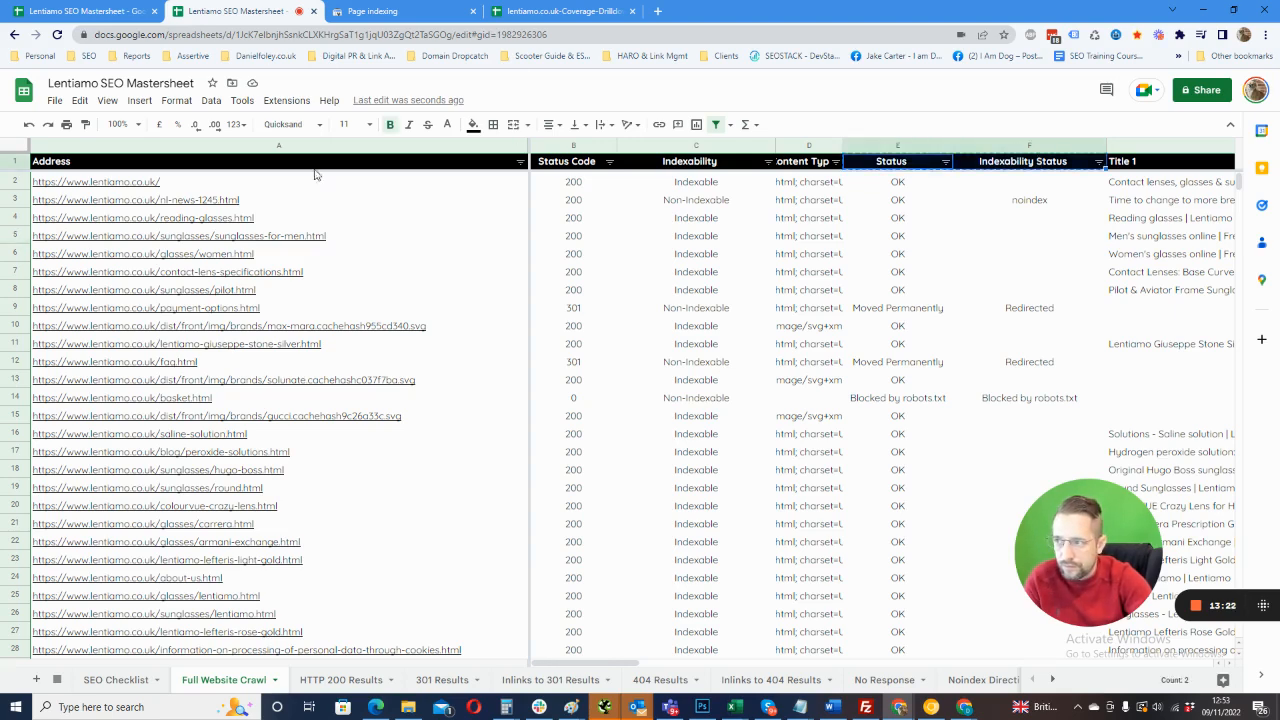
left_click(96, 14)
left_click(870, 165)
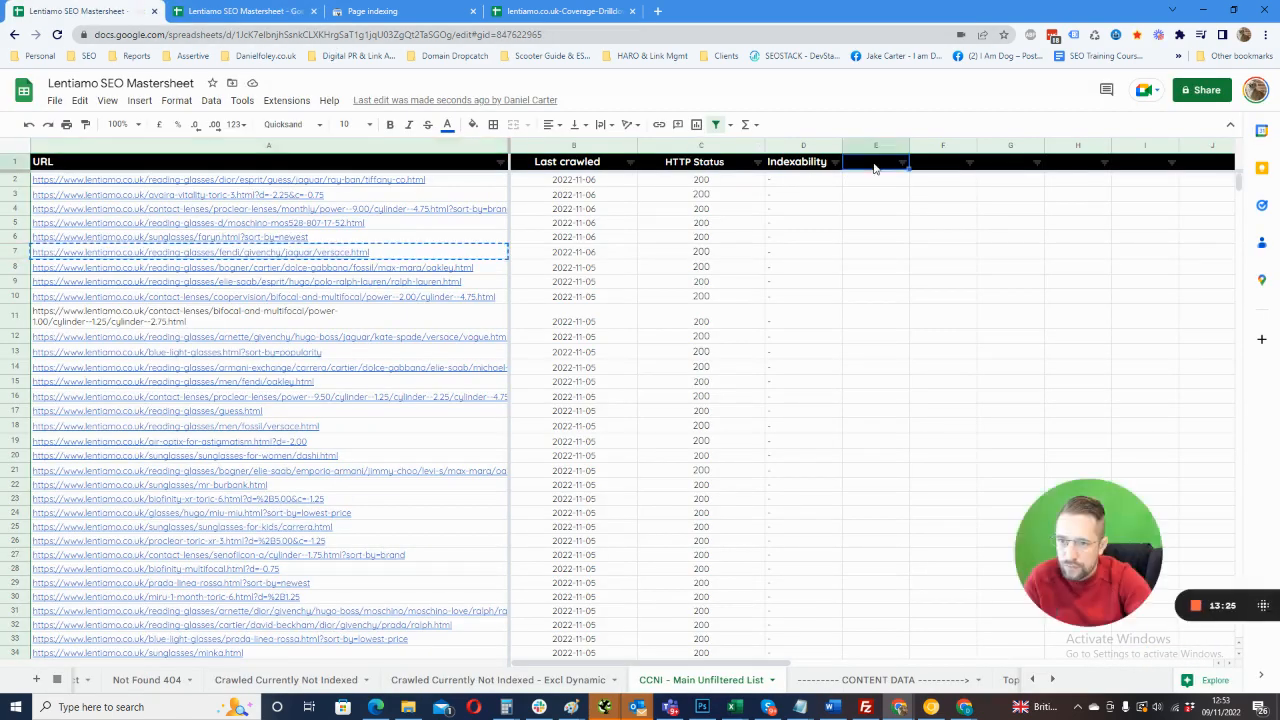
key("ctrl+v")
left_click_drag(907, 147, 1038, 140)
- Copy the D2 lookup formula into E2, extending its range to column E (A$2:E$2600) and setting the column index to 5
double_click(790, 185)
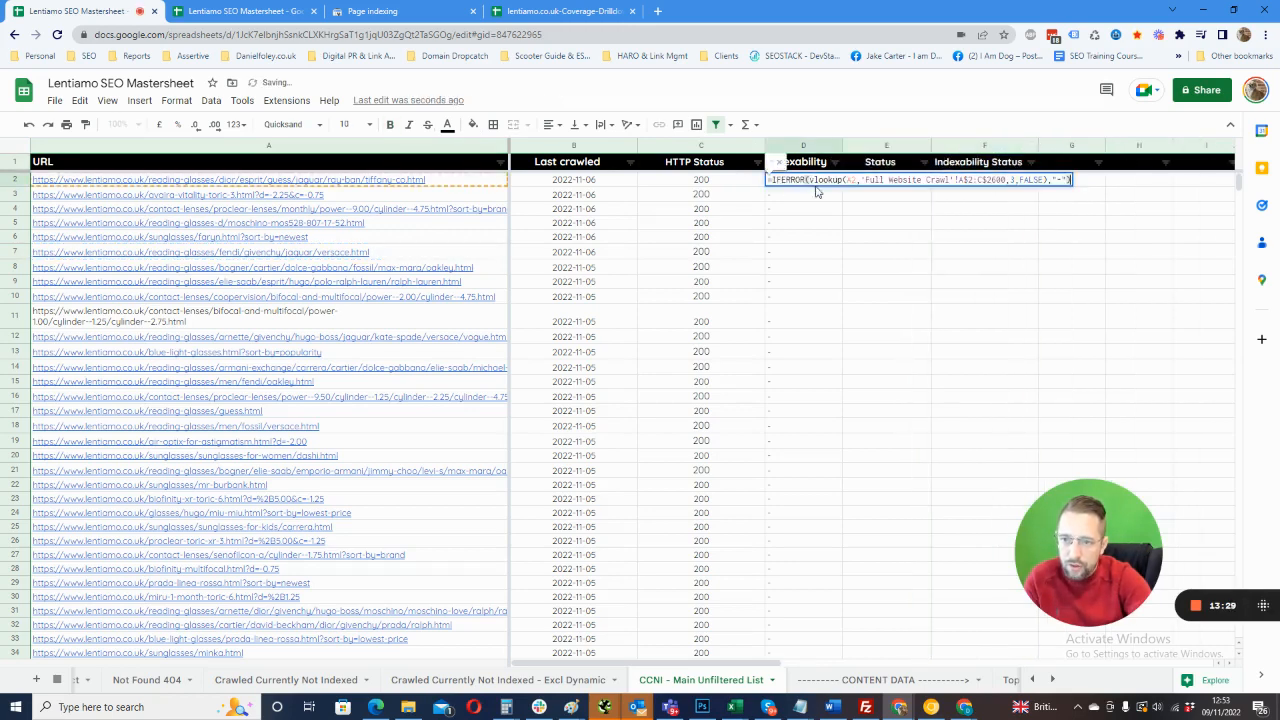
key("ctrl+a")
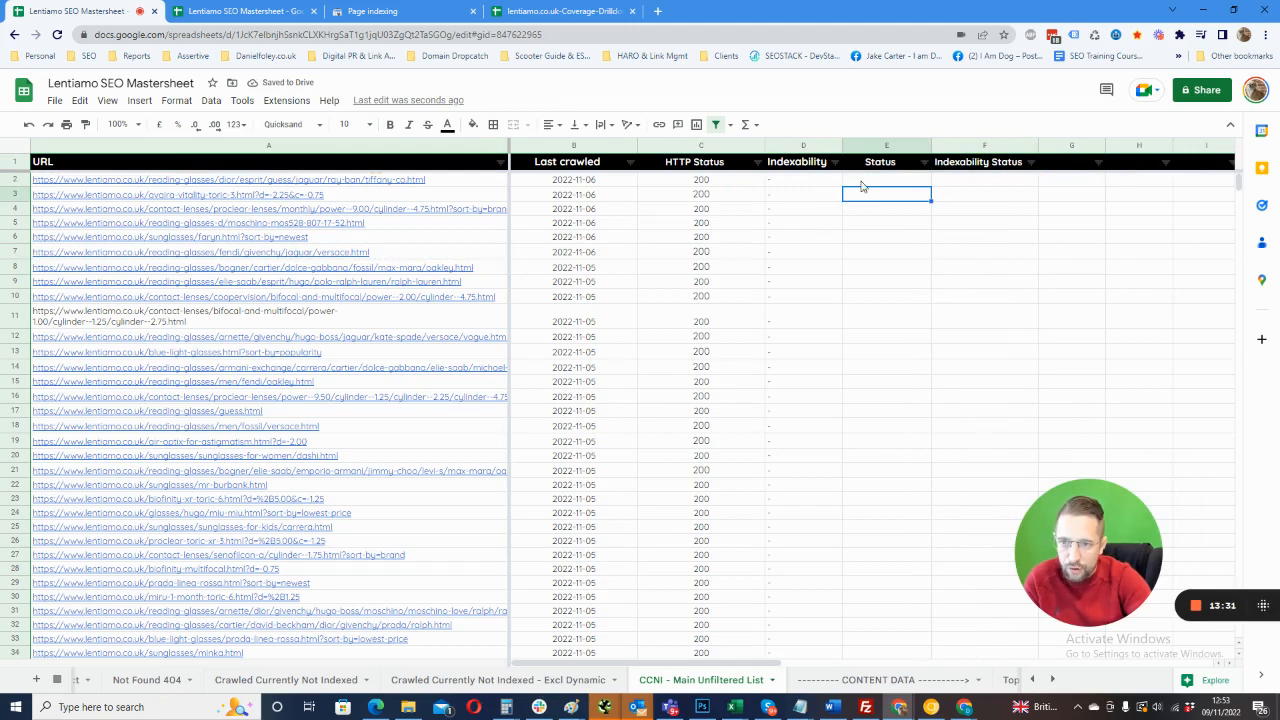
double_click(858, 181)
key("ctrl+v")
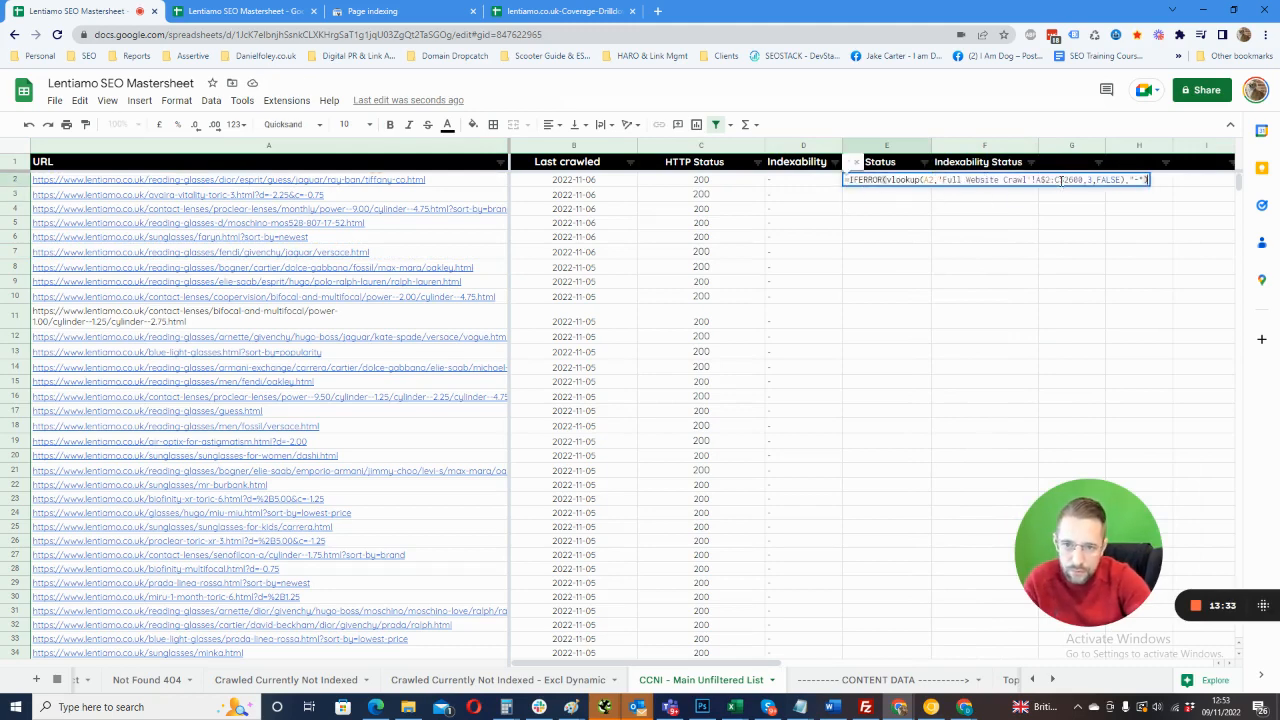
key("Caps_Lock")
type("E")
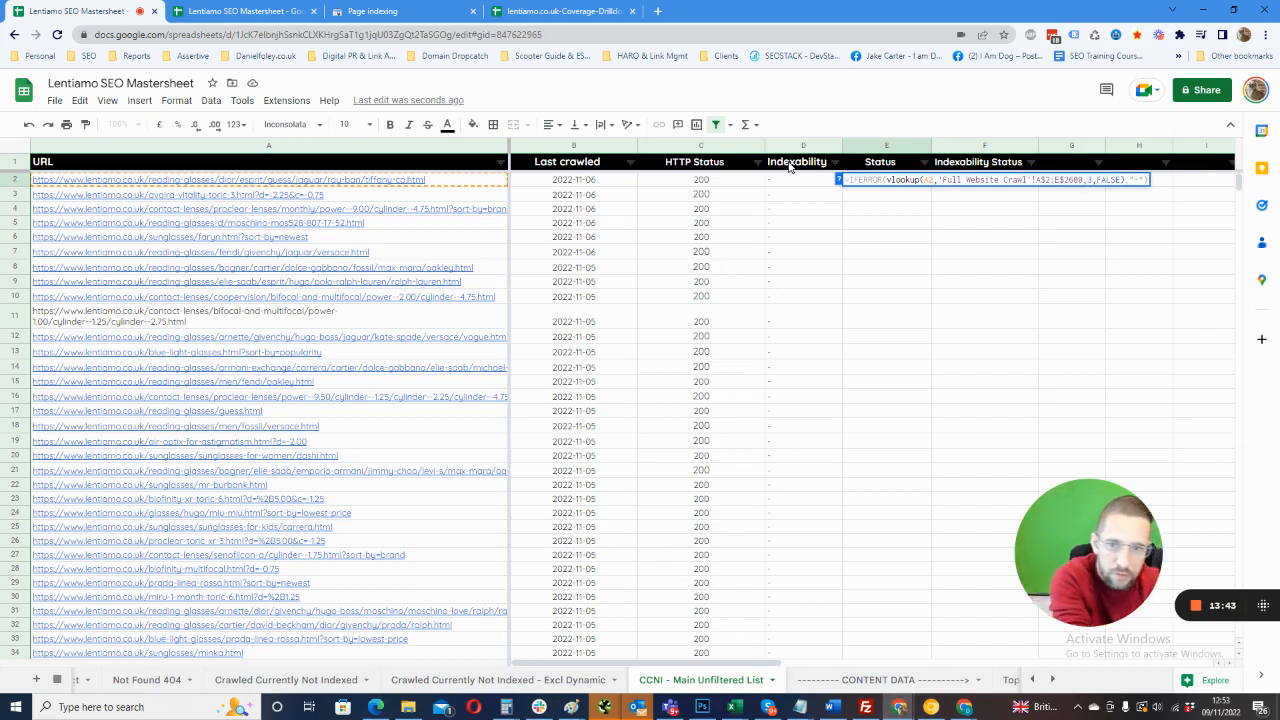
type("5")
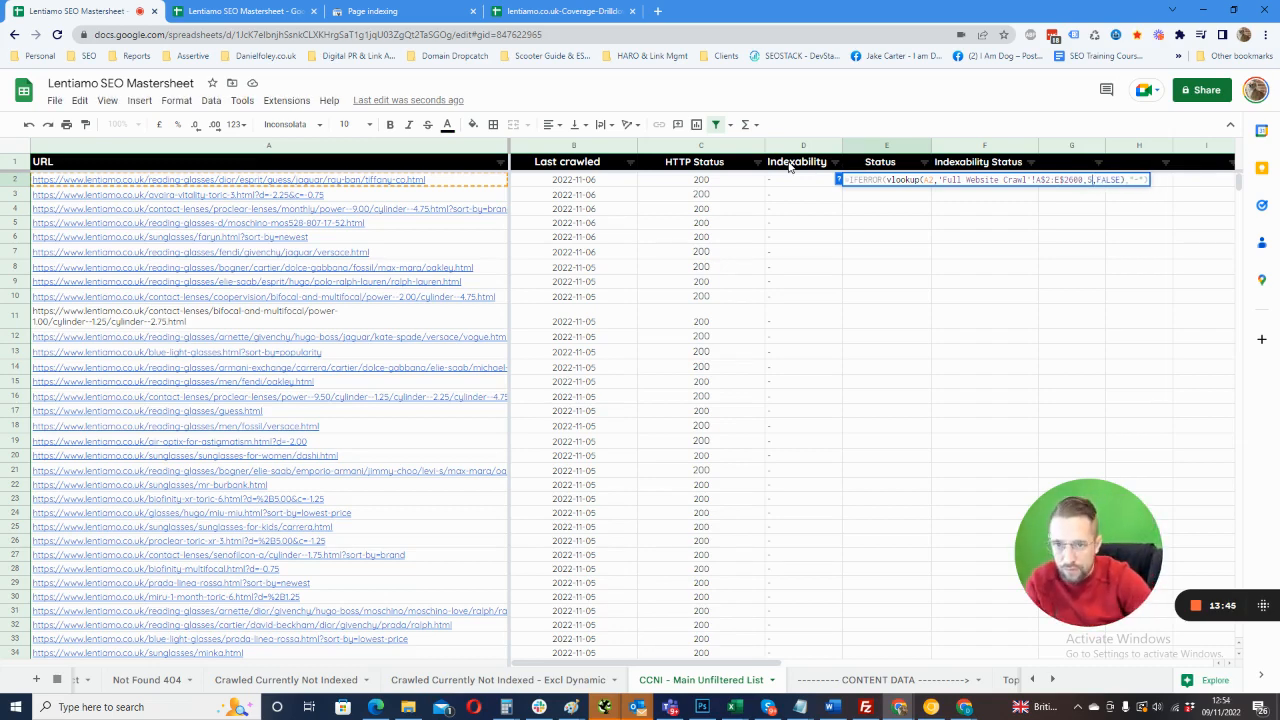
key("Return")
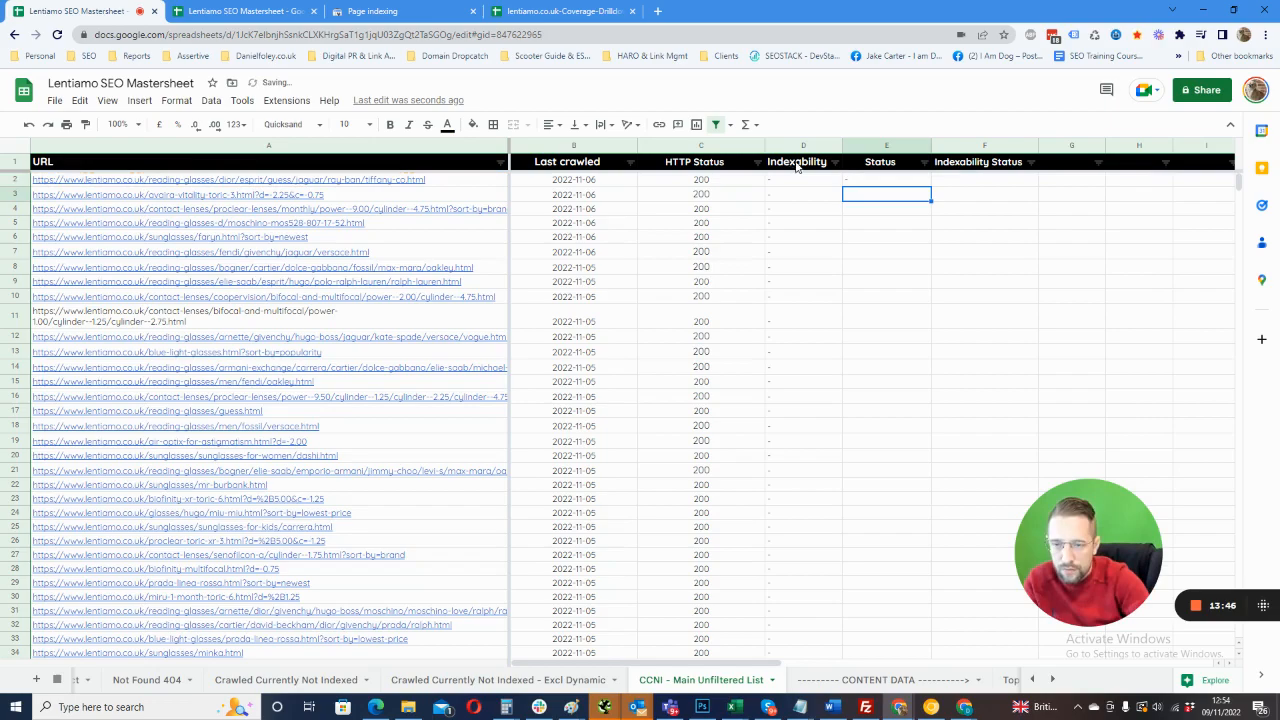
- Fill the Status formula from E2 down column E and check the returned statuses further down the list
left_click(922, 186)
double_click(929, 186)
scroll(920, 211, "down", 15)
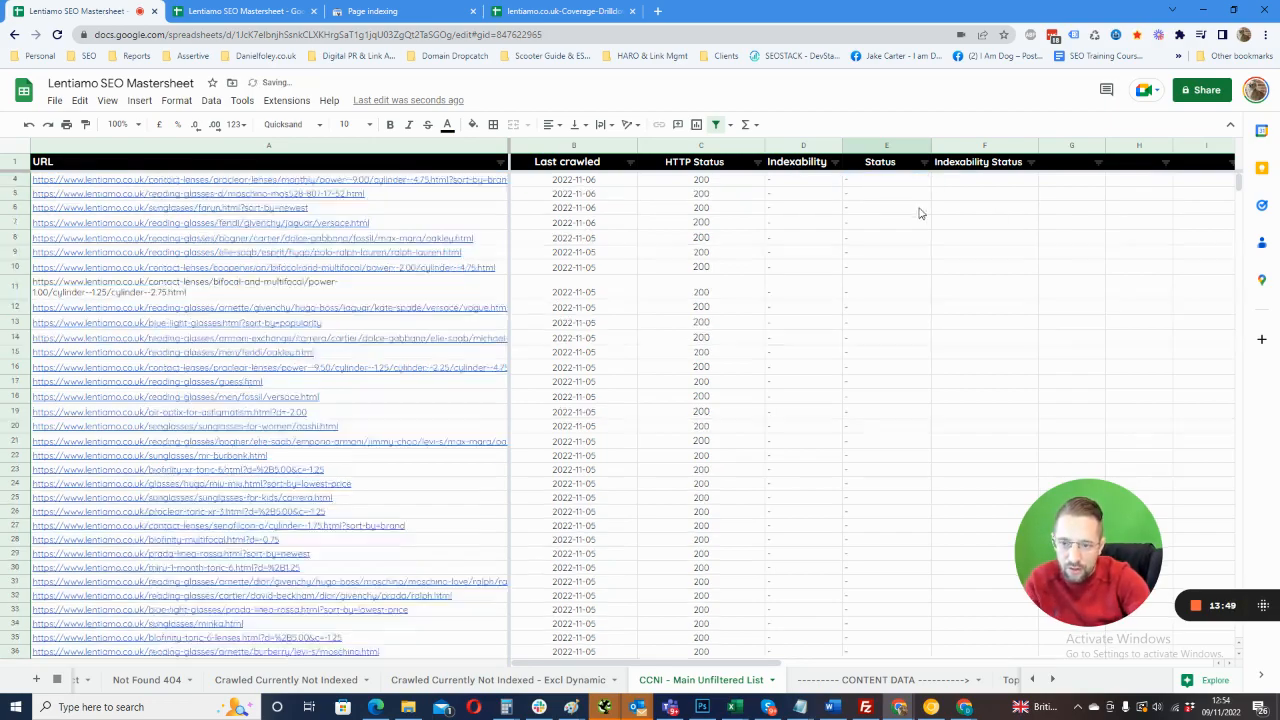
scroll(921, 390, "down", 10)
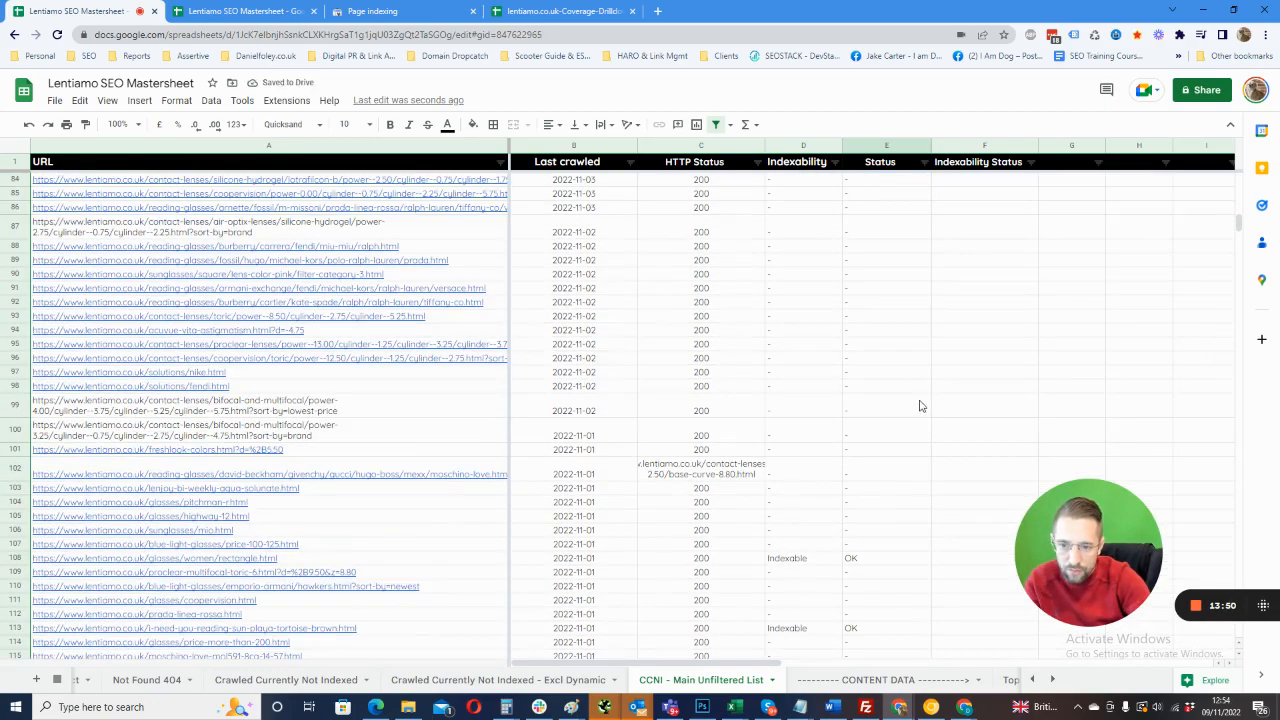
scroll(893, 405, "down", 3)
scroll(880, 400, "up", 7)
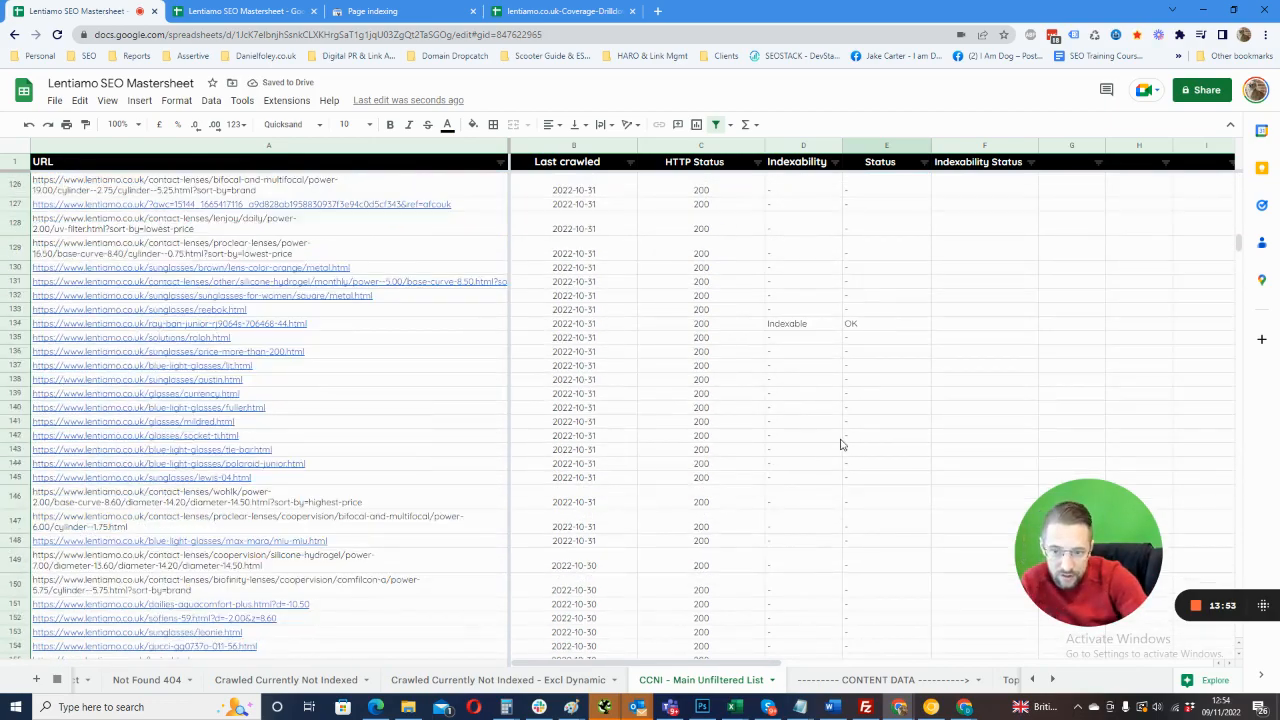
scroll(863, 396, "up", 20)
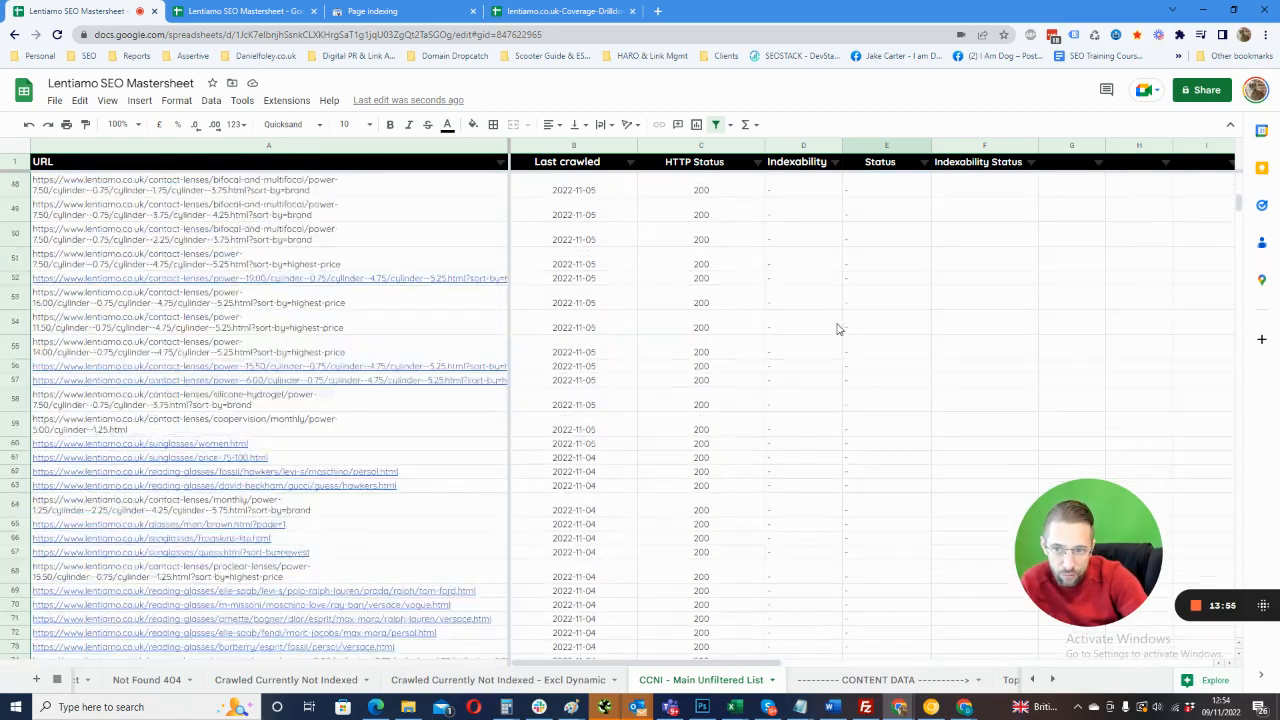
scroll(840, 336, "up", 2)
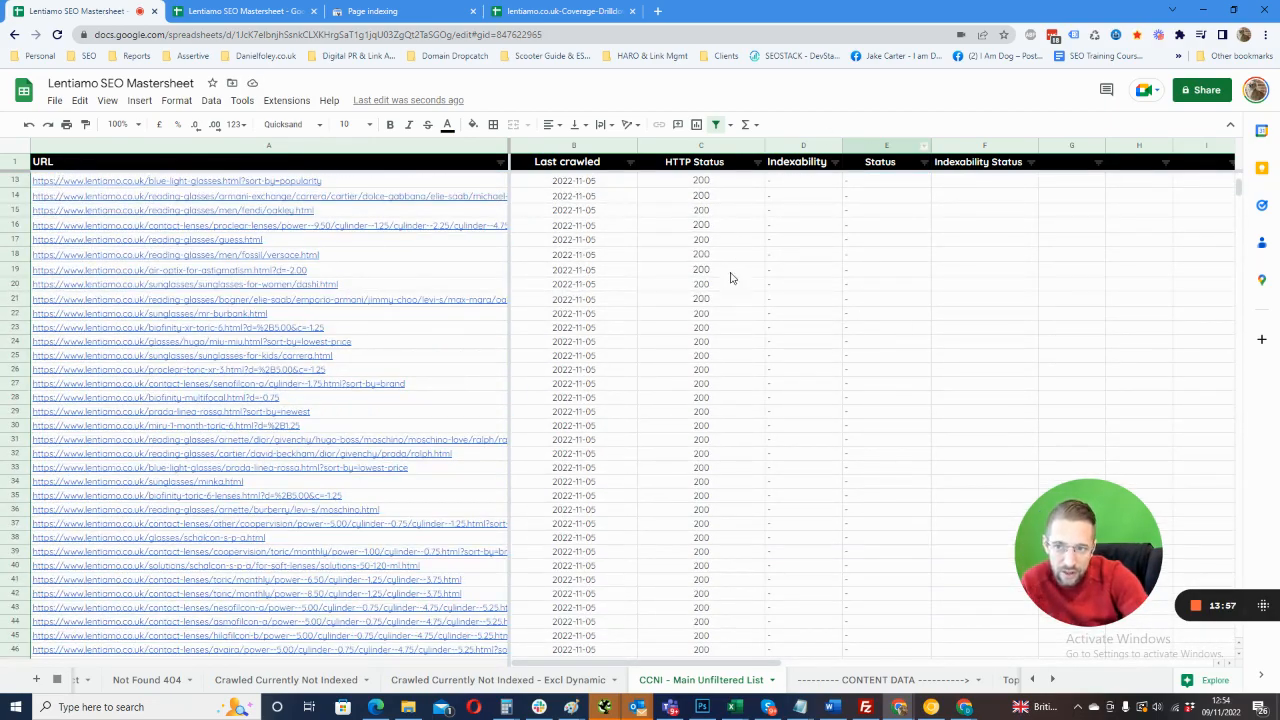
scroll(870, 325, "up", 4)
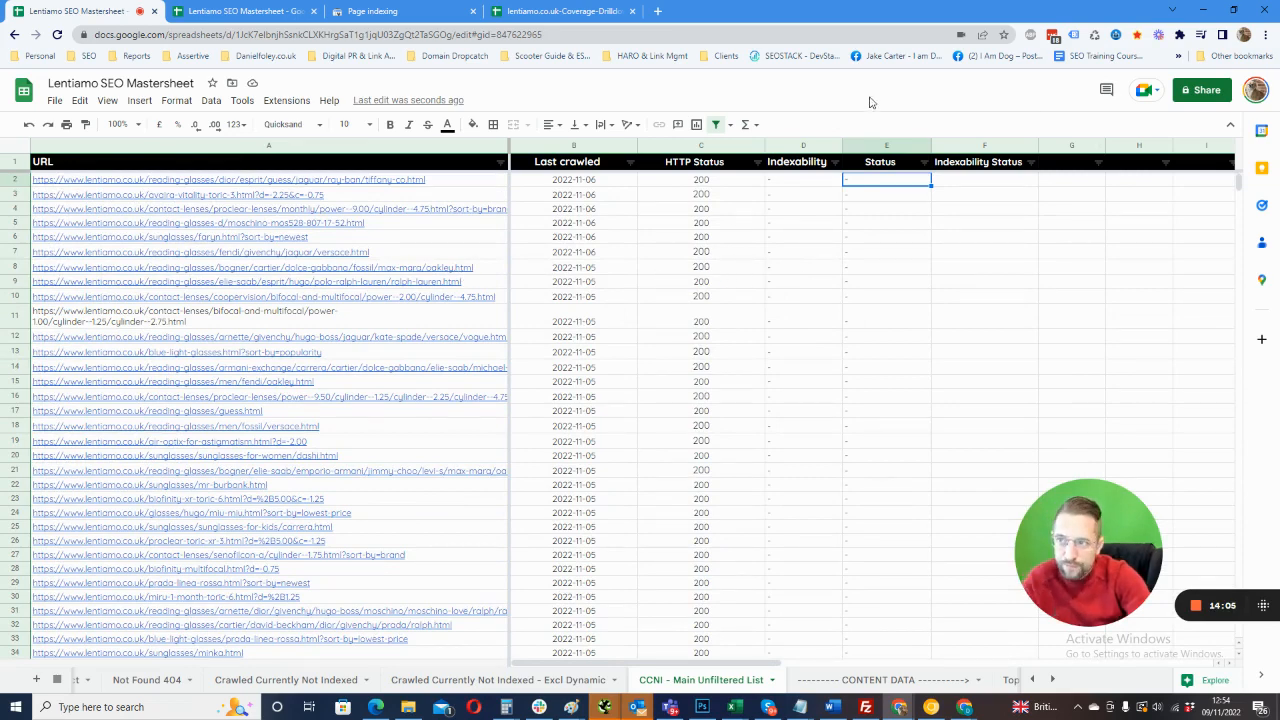
- Check the Indexability Status column's position in the crawl sheet, then copy the E2 formula into F2 with the range A$2:F$2600
left_click(228, 14)
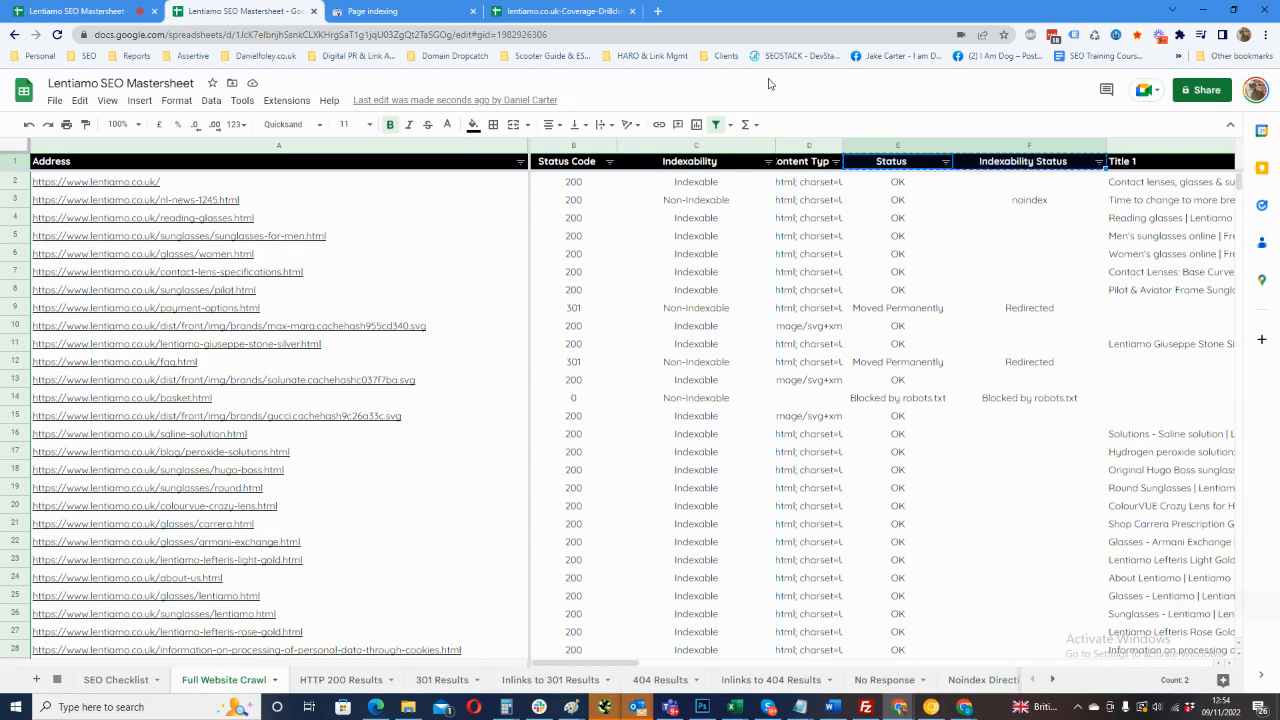
key("ctrl+shift+Tab")
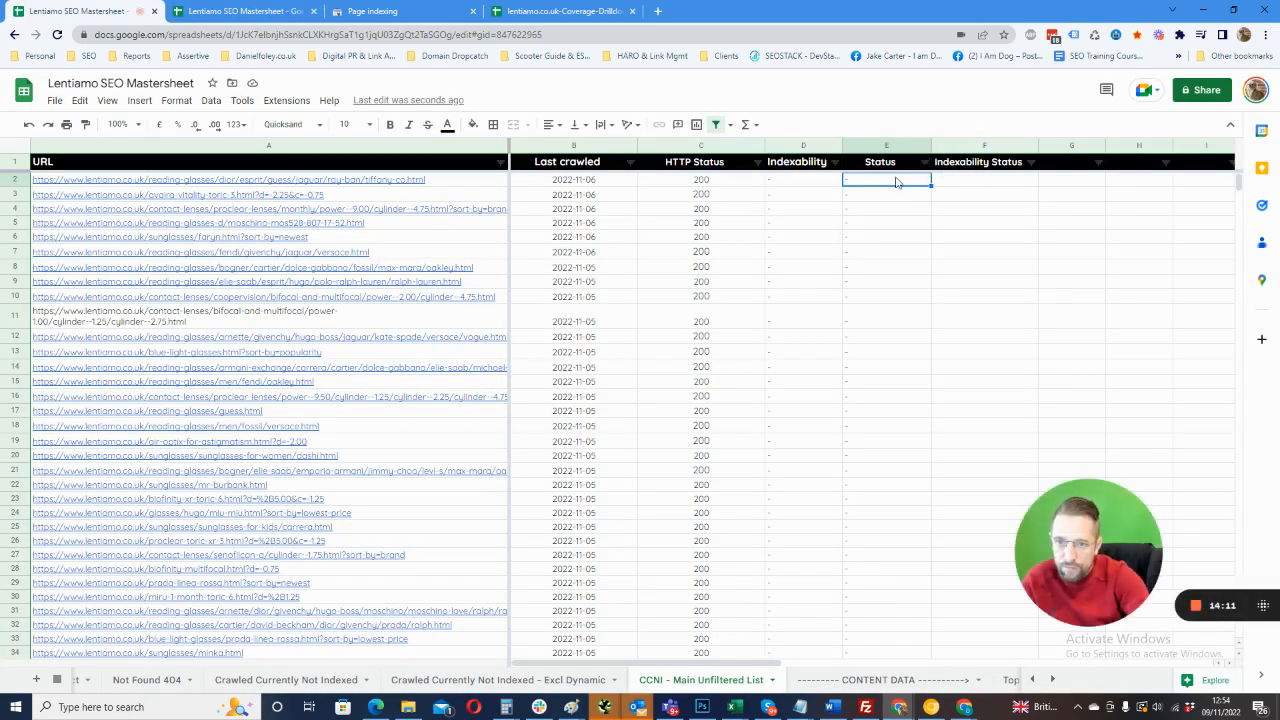
key("Return")
key("ctrl+a")
key("ctrl+c")
key("Tab")
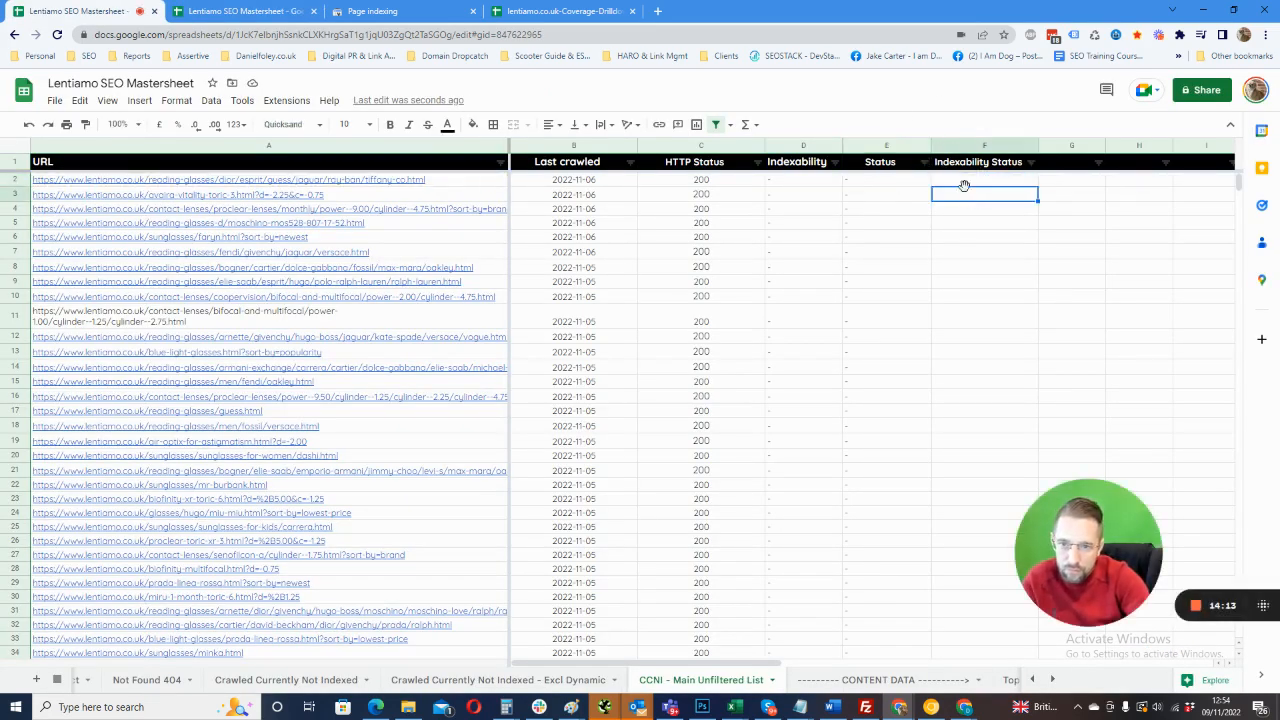
key("Return")
key("ctrl+v")
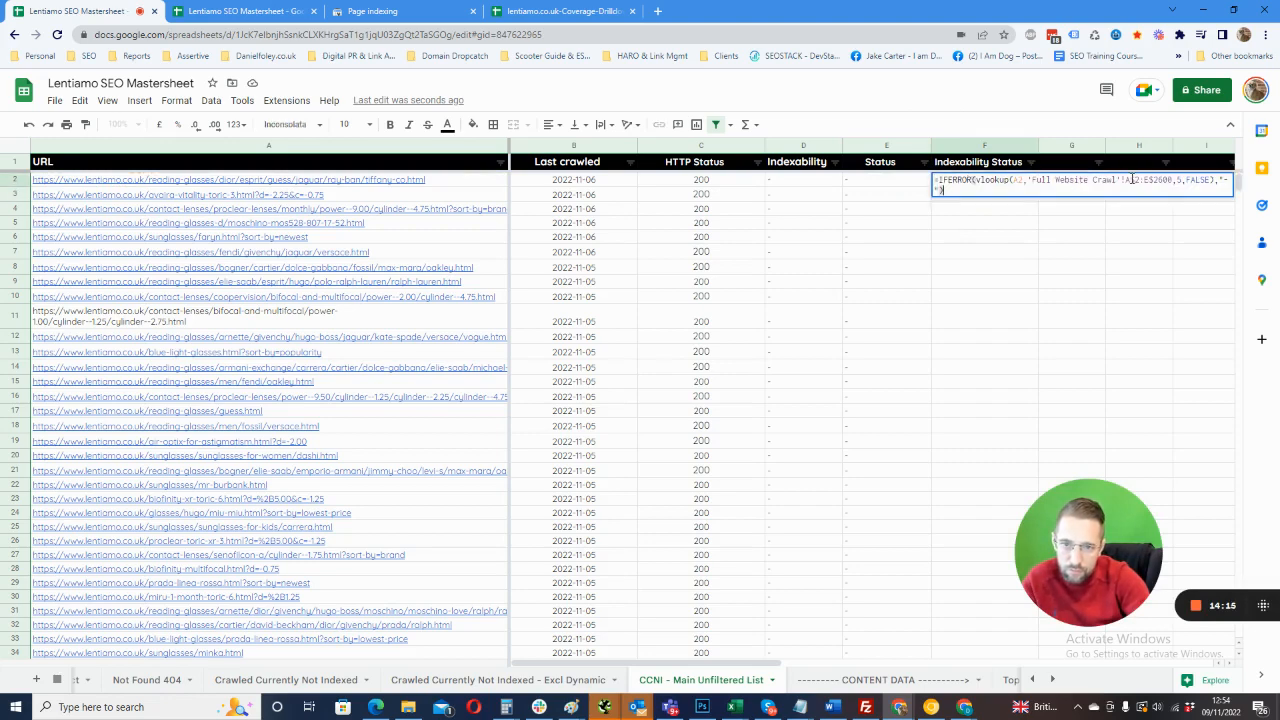
key("BackSpace")
type("F")
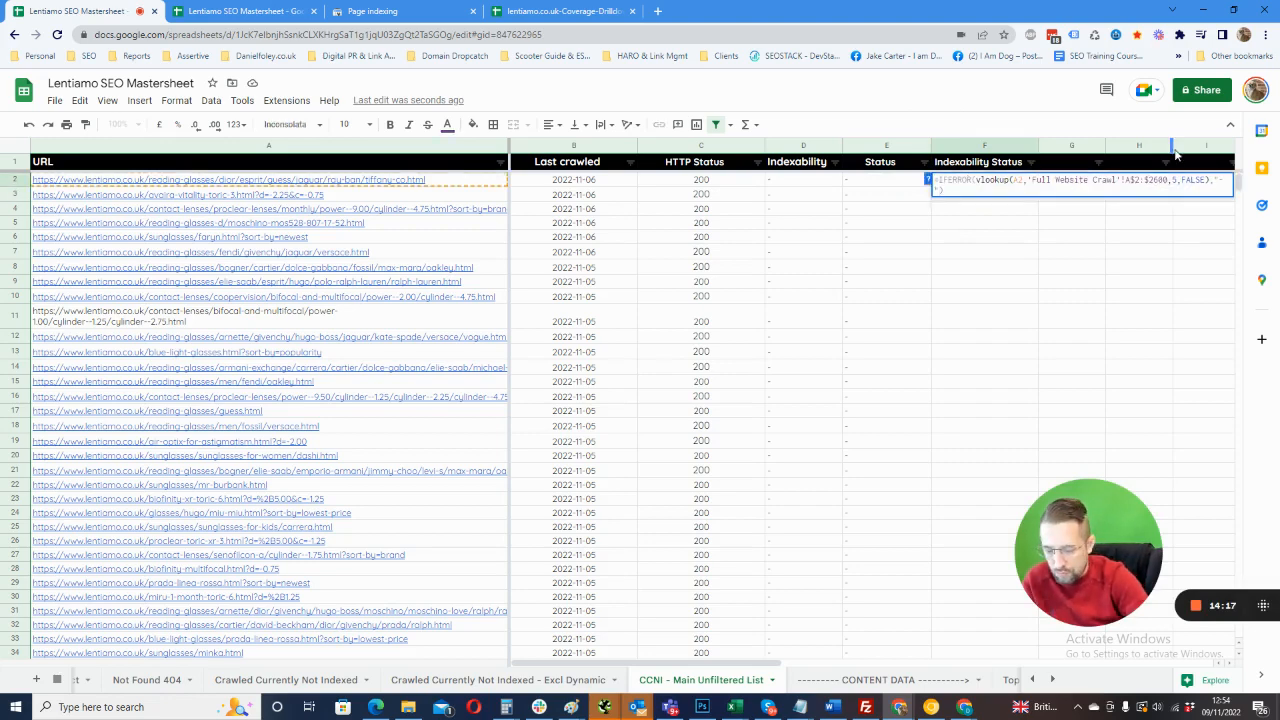
key("Caps_Lock")
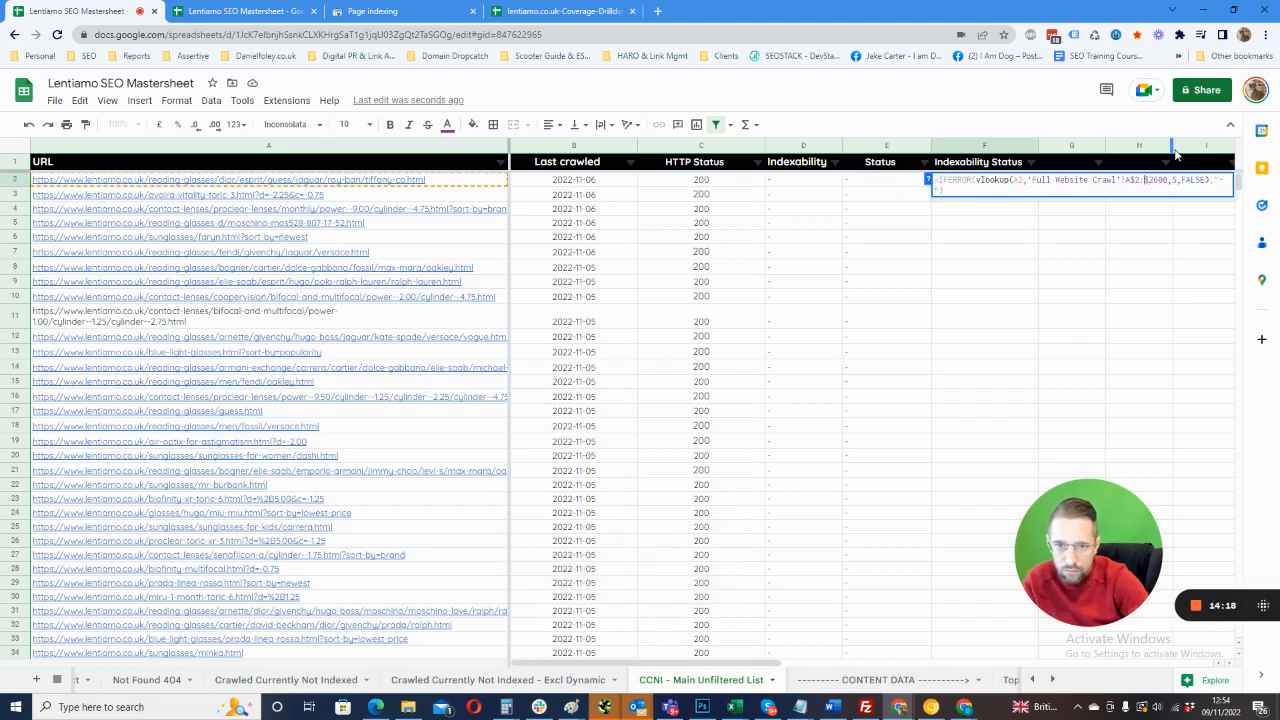
key("Caps_Lock")
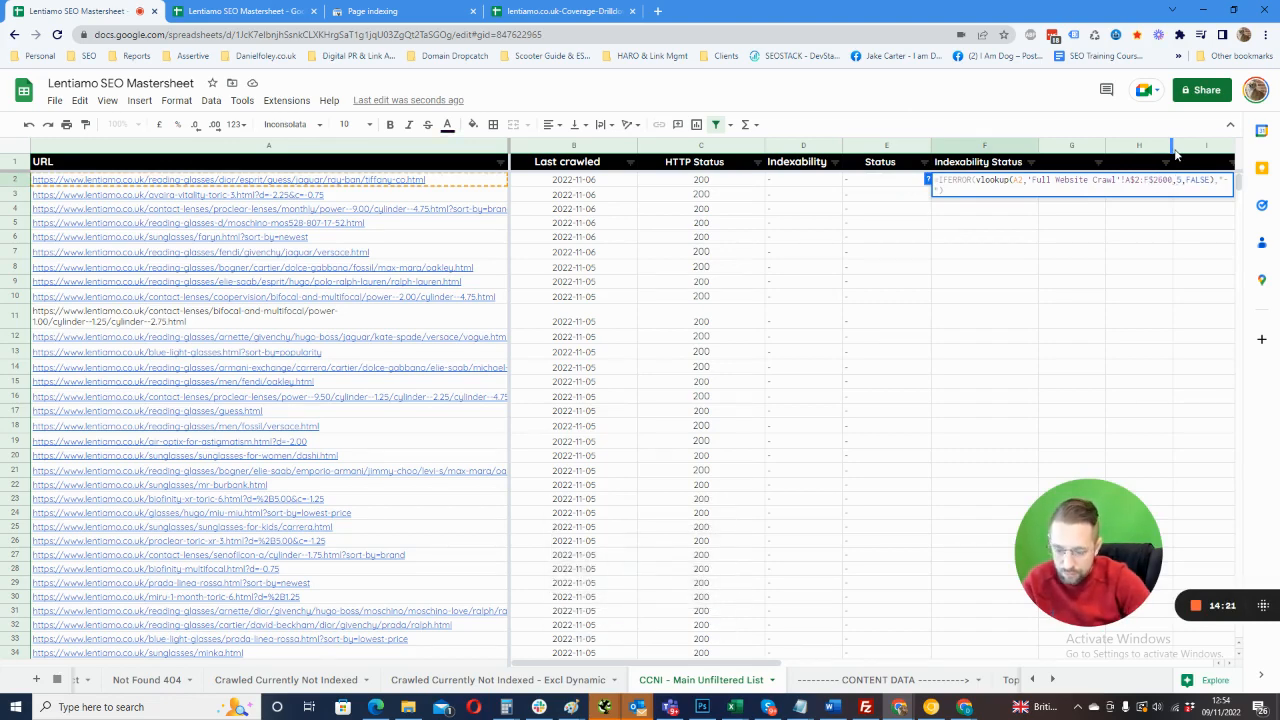
key("Return")
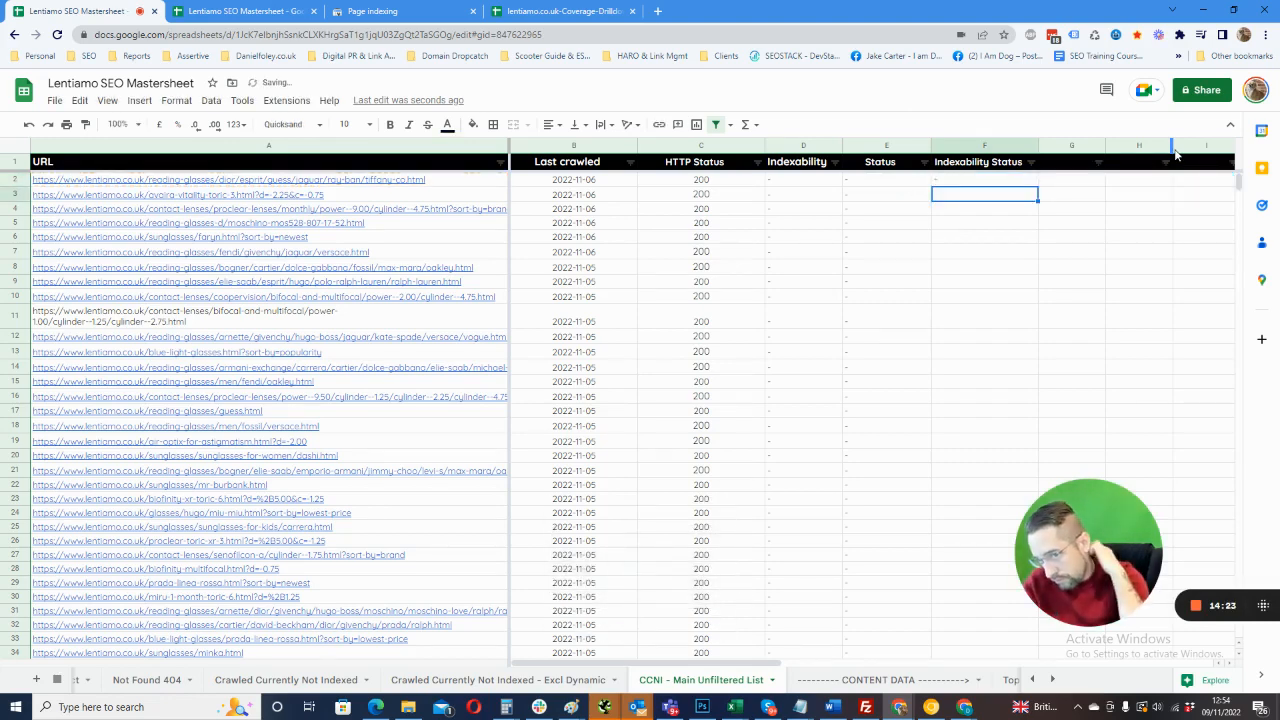
- Fill the Indexability Status formula from F2 down column F and review the lookup results around row 82
left_click(1004, 181)
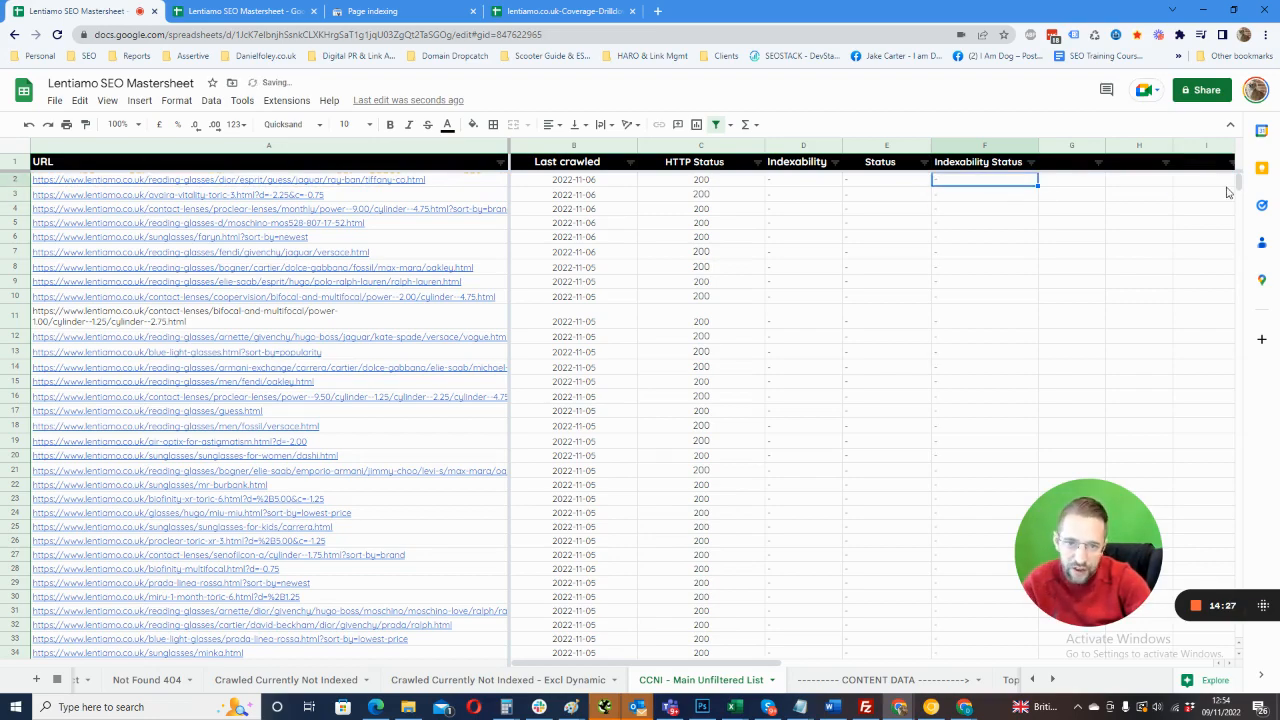
left_click_drag(1240, 185, 1253, 159)
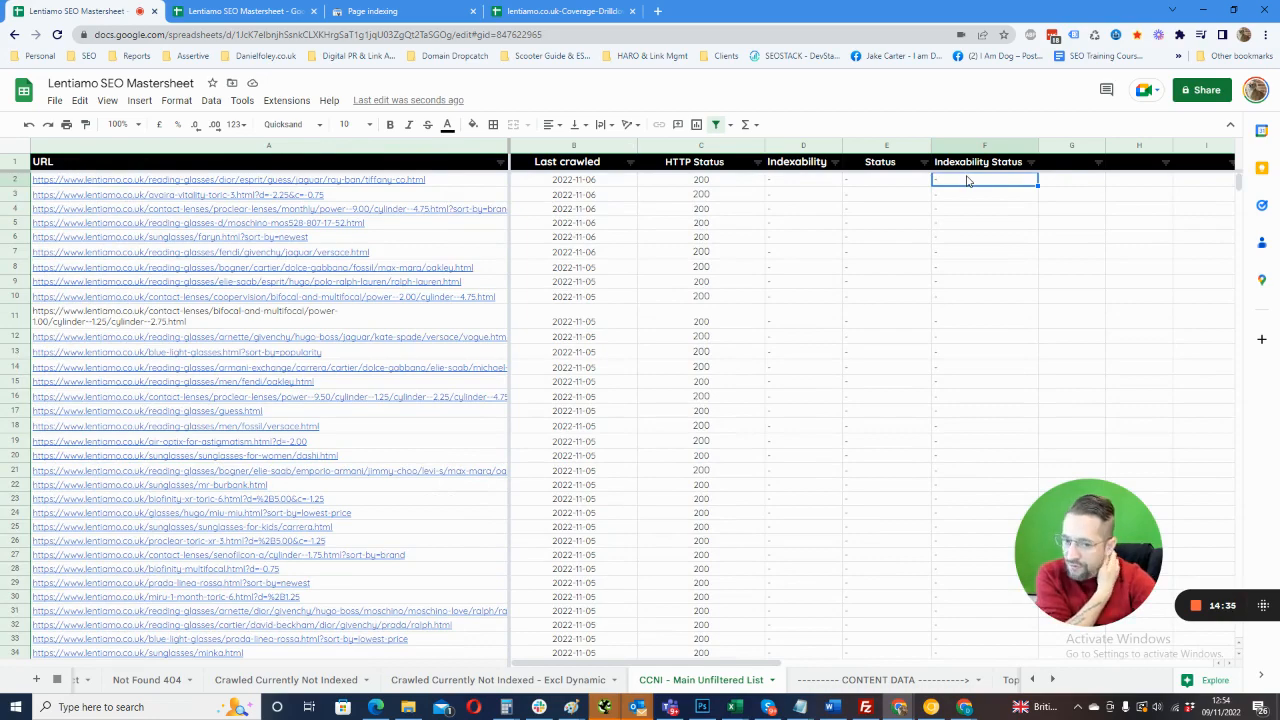
scroll(855, 270, "down", 5)
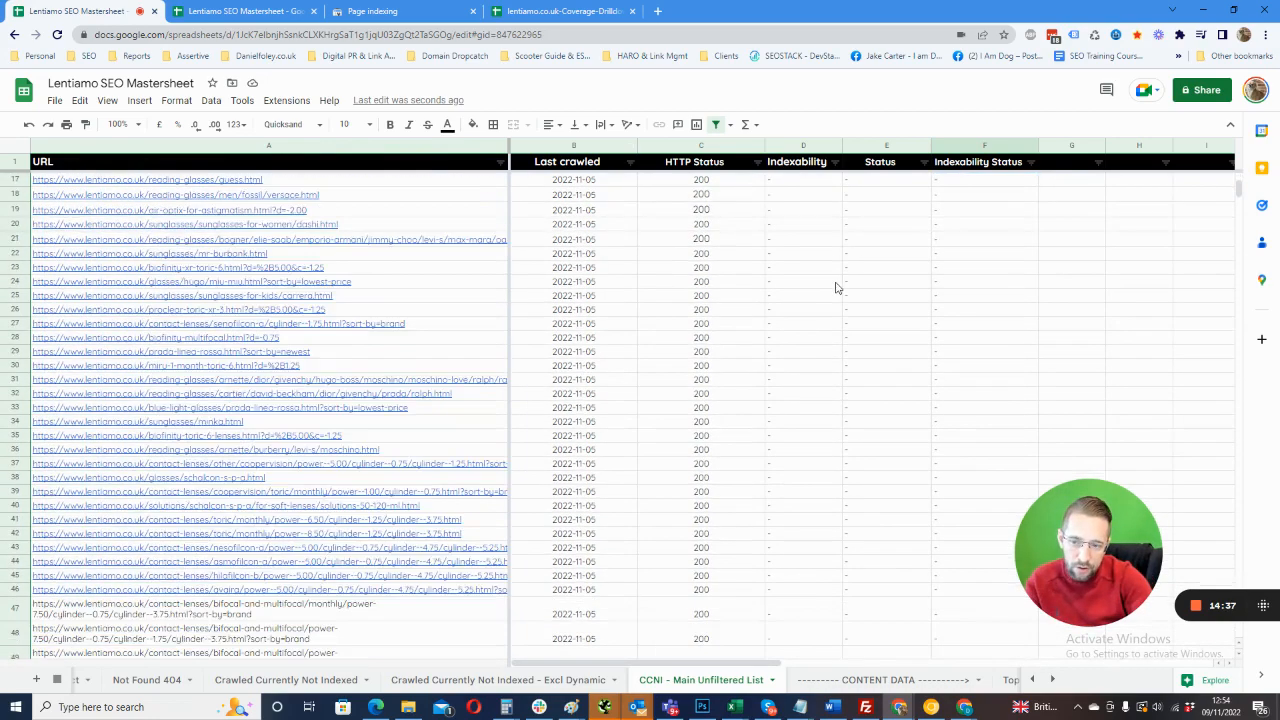
scroll(820, 306, "down", 5)
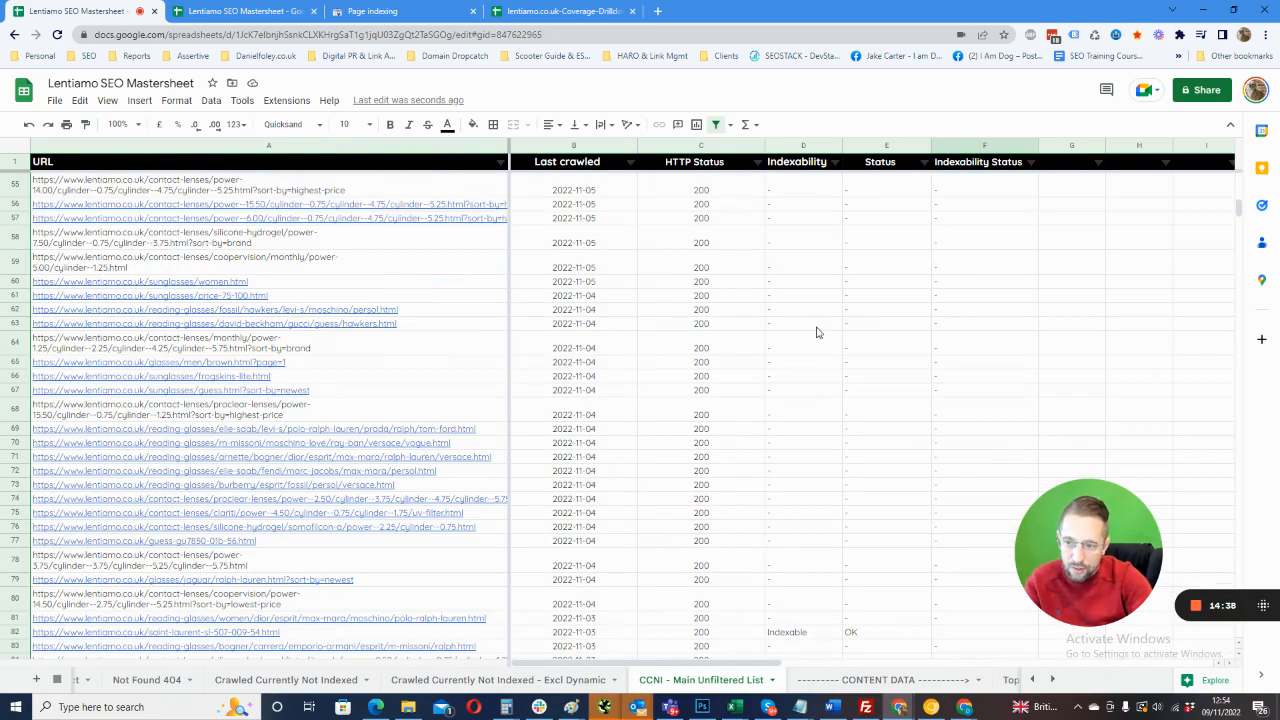
scroll(352, 390, "down", 1)
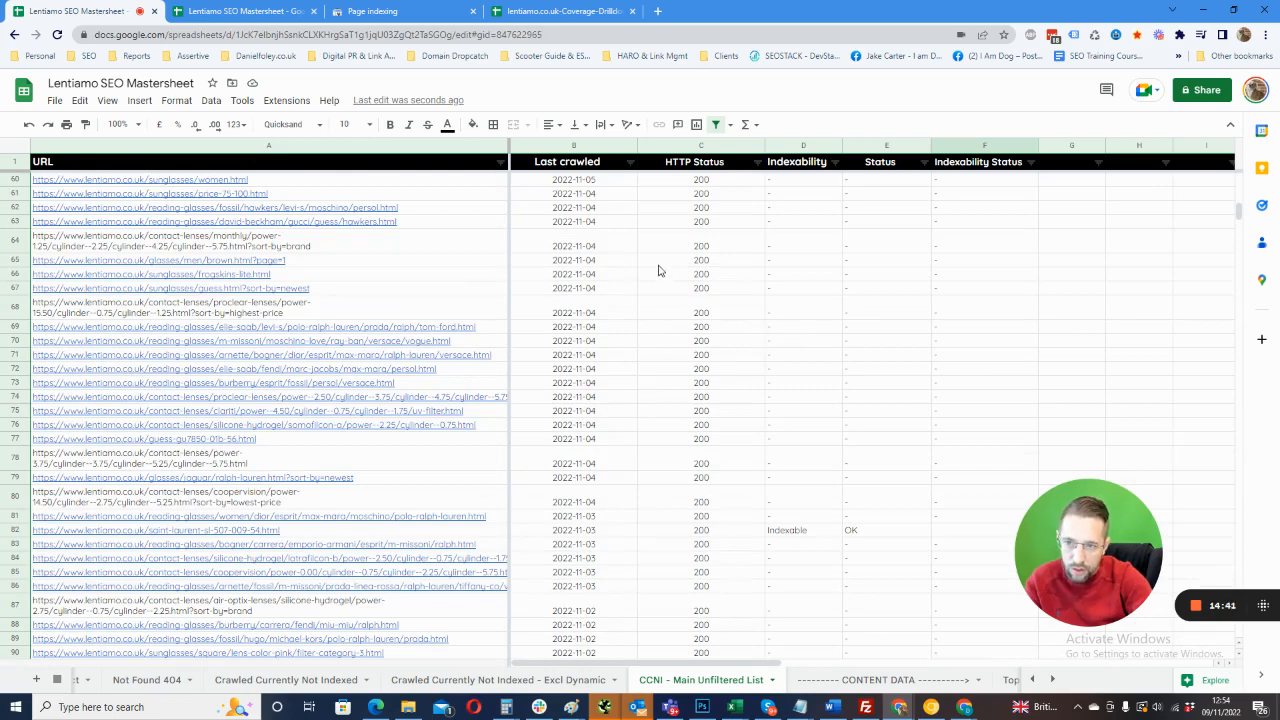
scroll(729, 246, "down", 2)
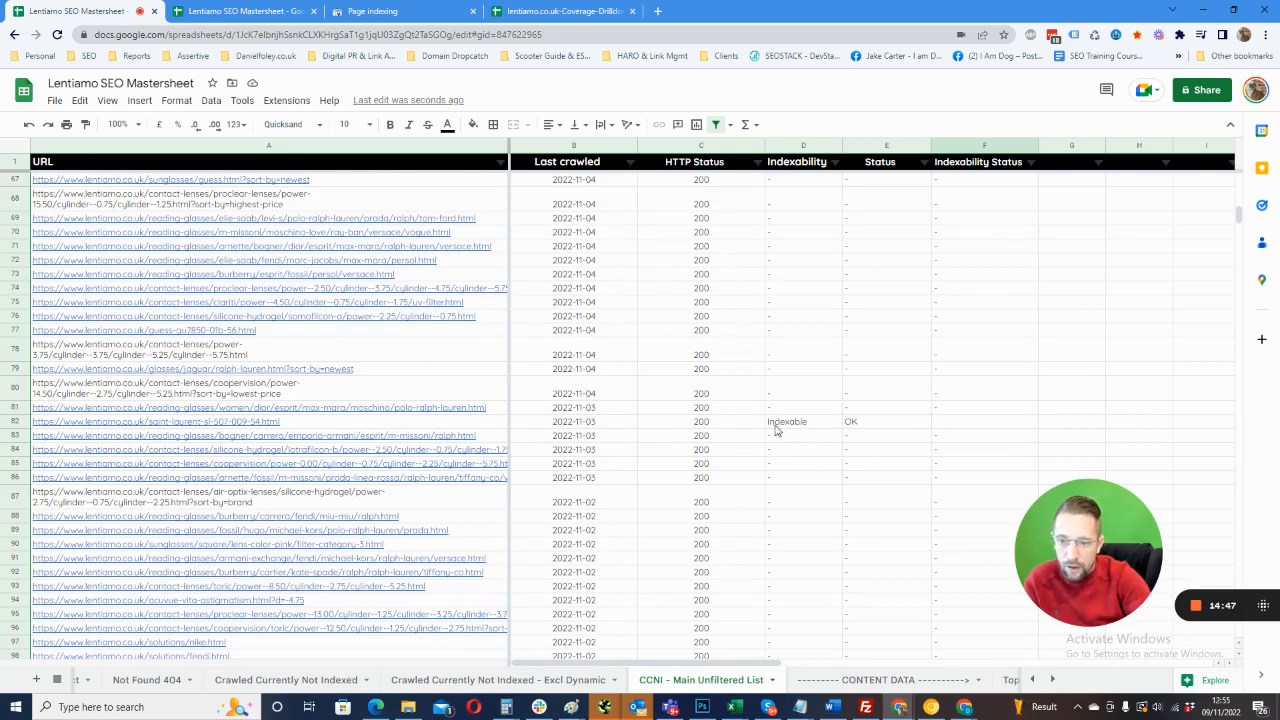
mouse_move(430, 408)
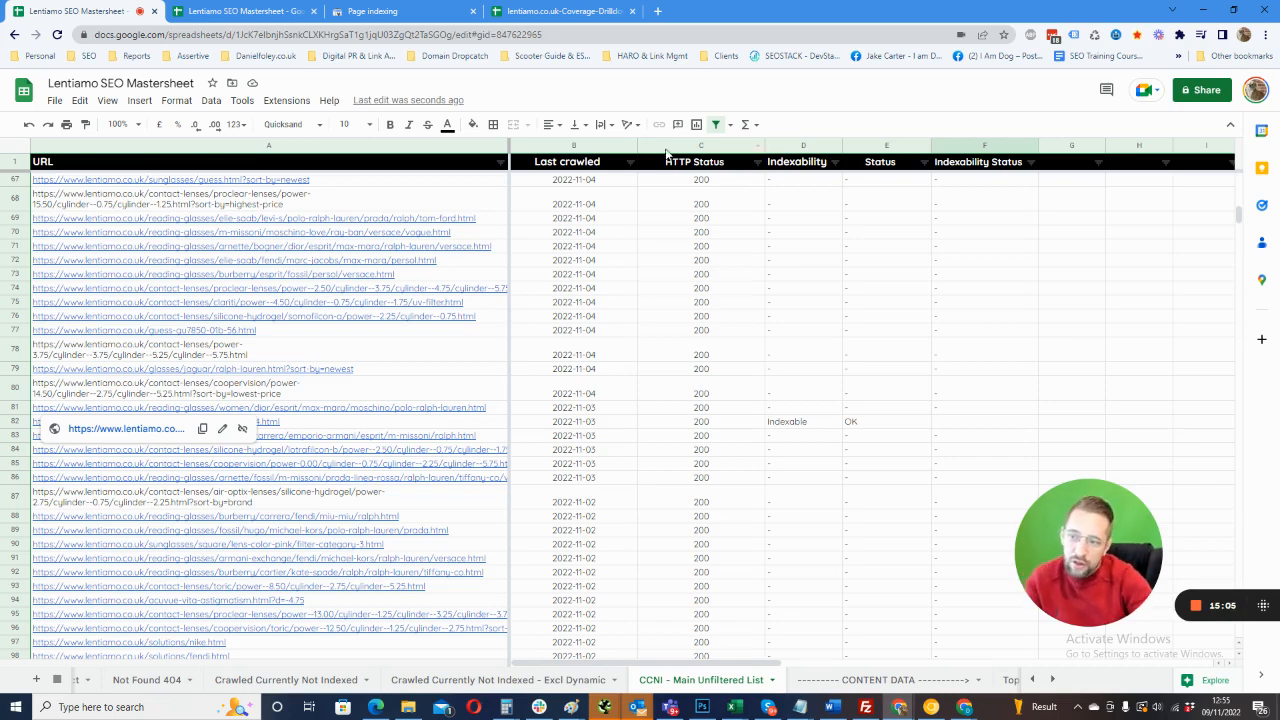
left_click(296, 236)
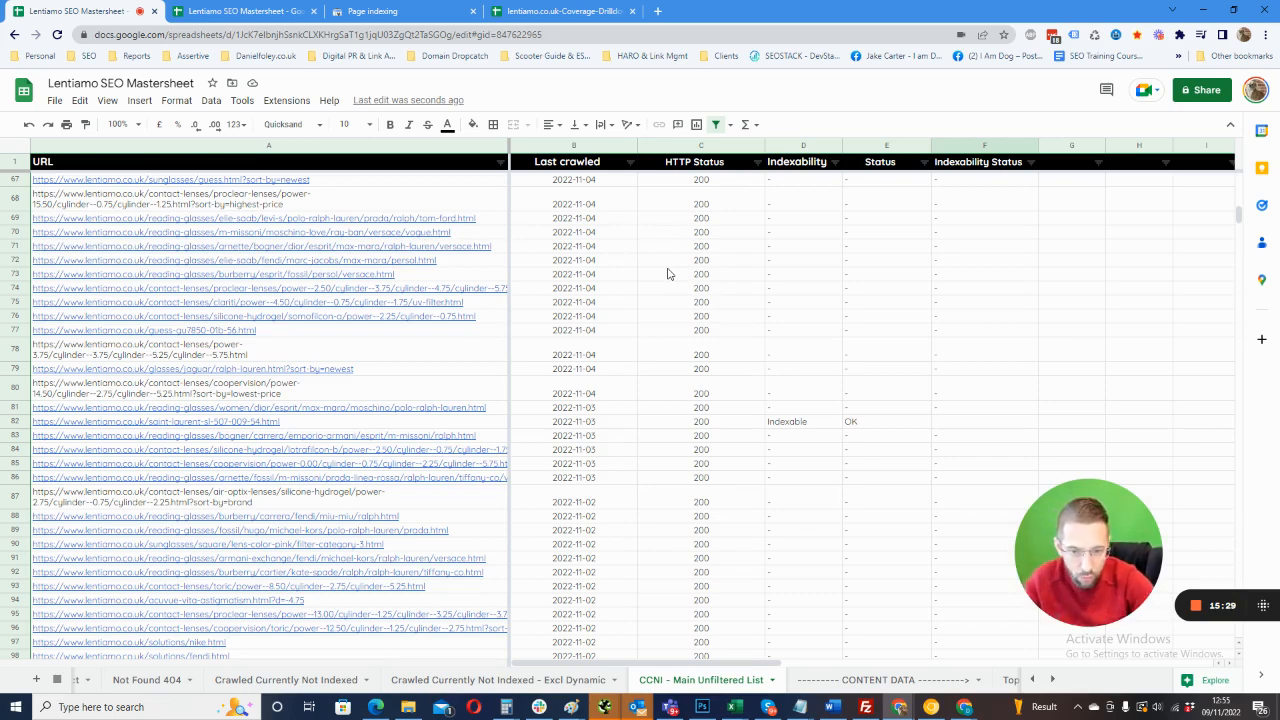
mouse_move(439, 250)
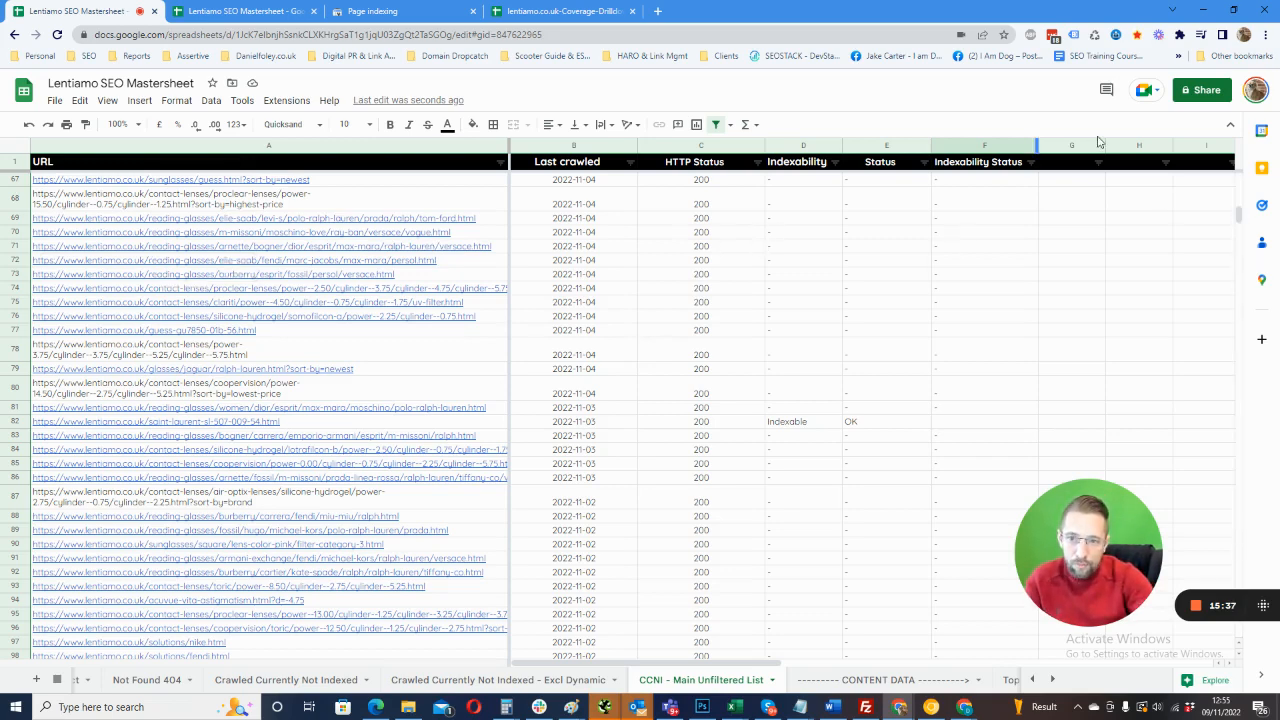
- Copy the Indexability Status header from F1 into G1
left_click(986, 165)
key("ctrl+c")
left_click(1068, 165)
key("ctrl+v")
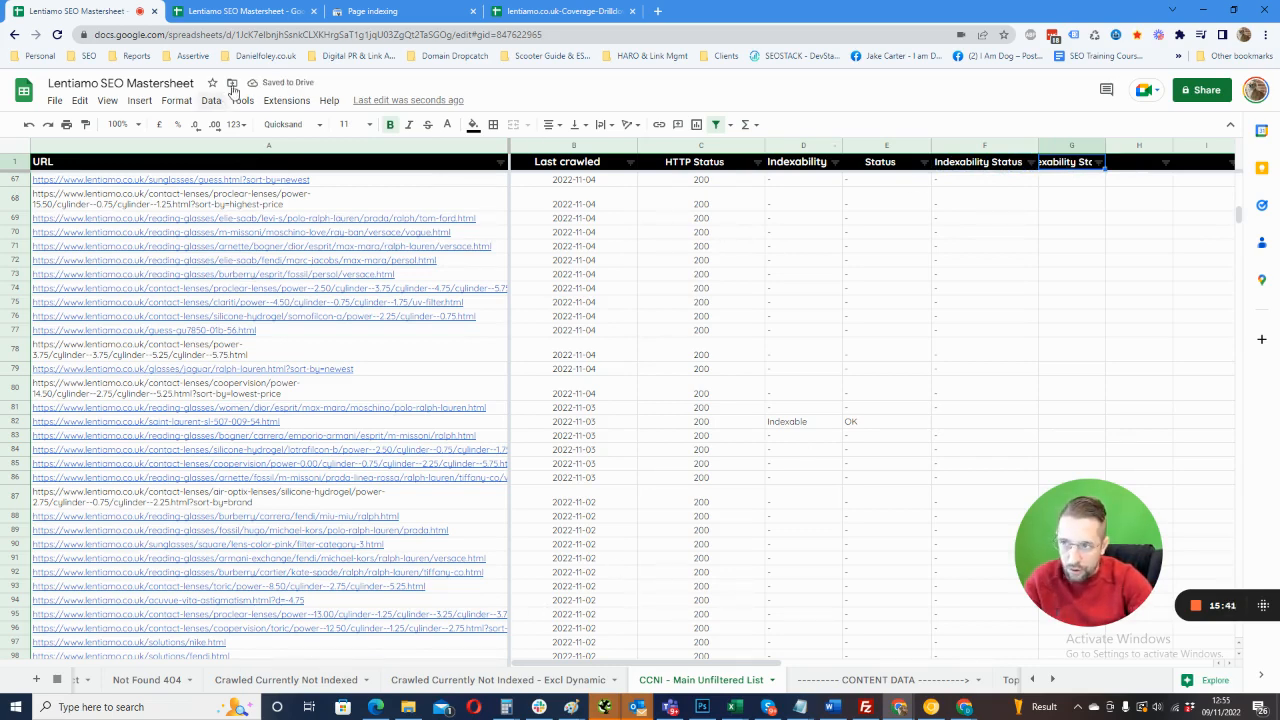
- Look across the Full Website Crawl sheet's columns along row 2 to find the canonical link column
left_click(225, 12)
left_click(1136, 182)
key("Right")
key("Right")
key("Right")
key("Right")
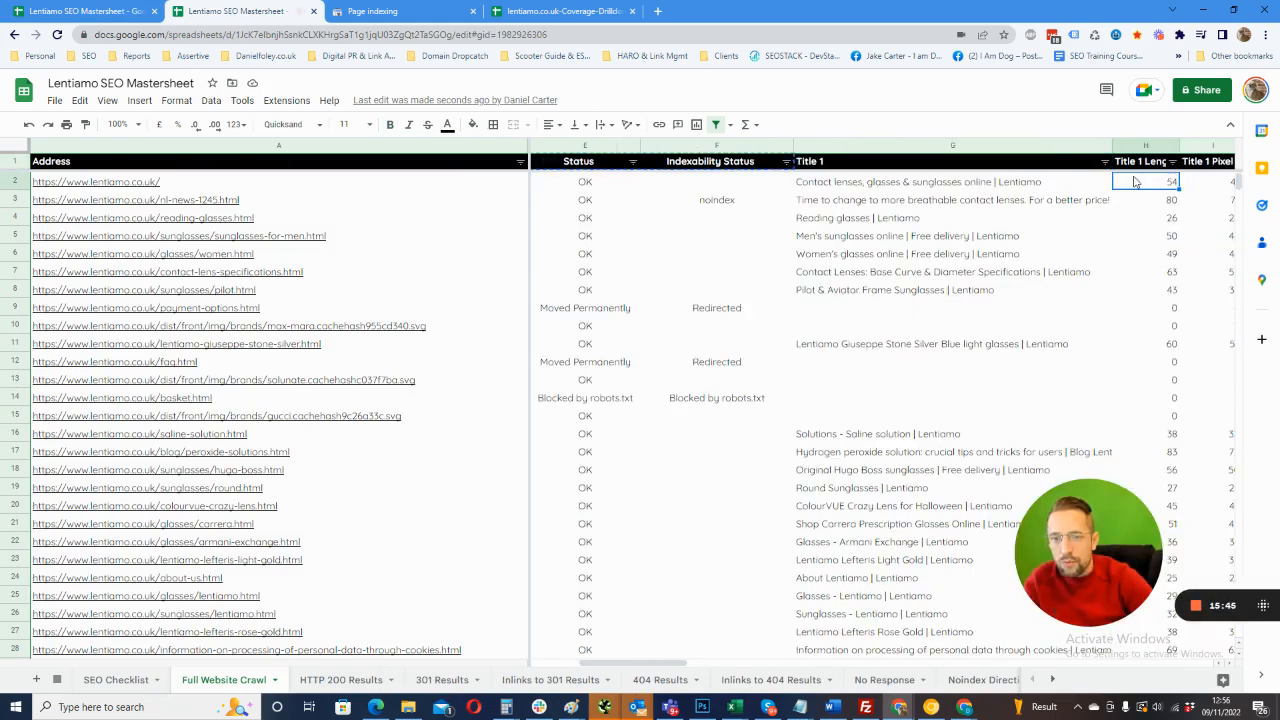
key("Right")
key("Right")
key("Right")
key("Right")
key("Right")
key("Right")
key("Right")
key("Right")
key("Right")
key("Right")
key("Right")
key("Right")
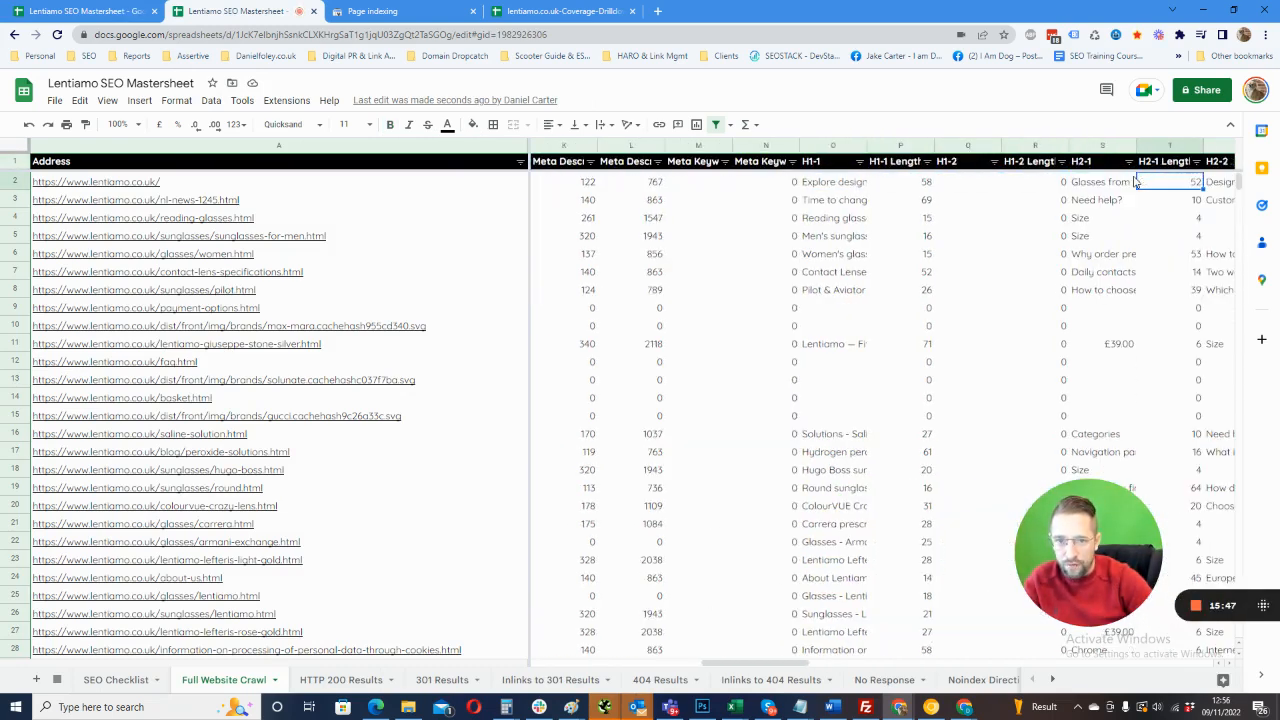
key("Right")
key("Right")
key("Right")
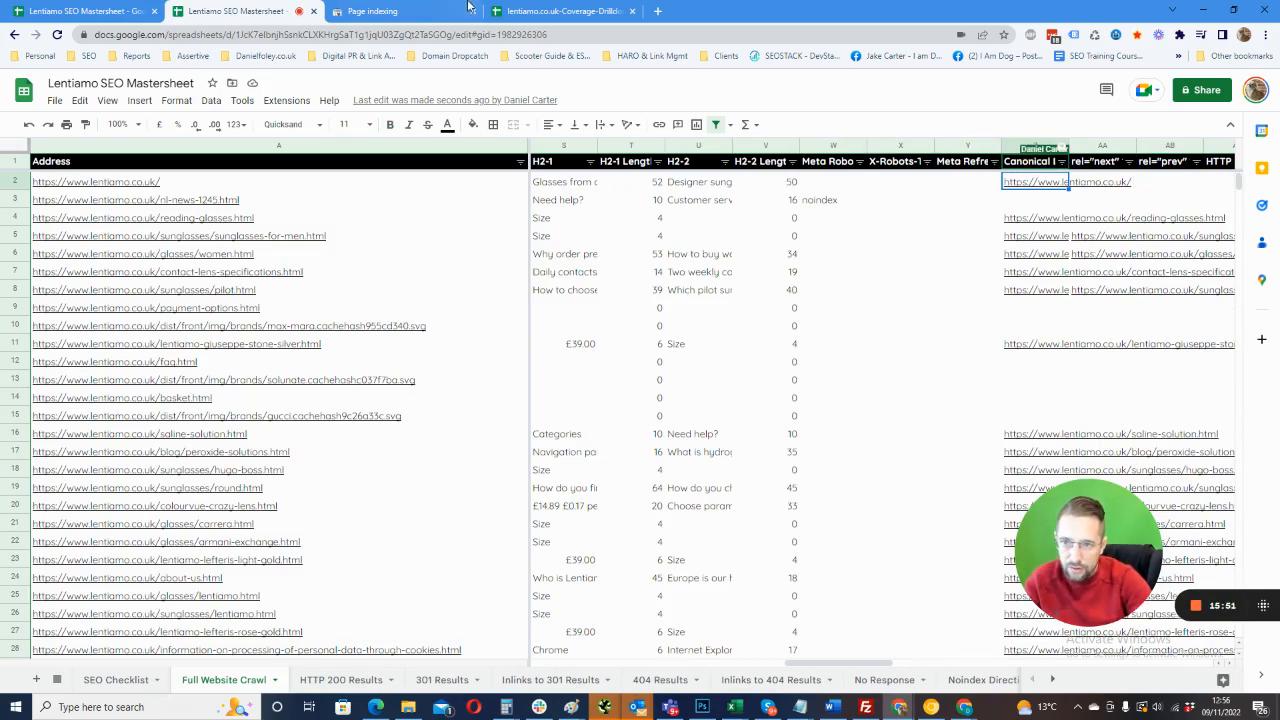
- In the CCNI - Main Unfiltered List sheet, copy the Indexability Status lookup formula from F2 into G2
left_click(85, 11)
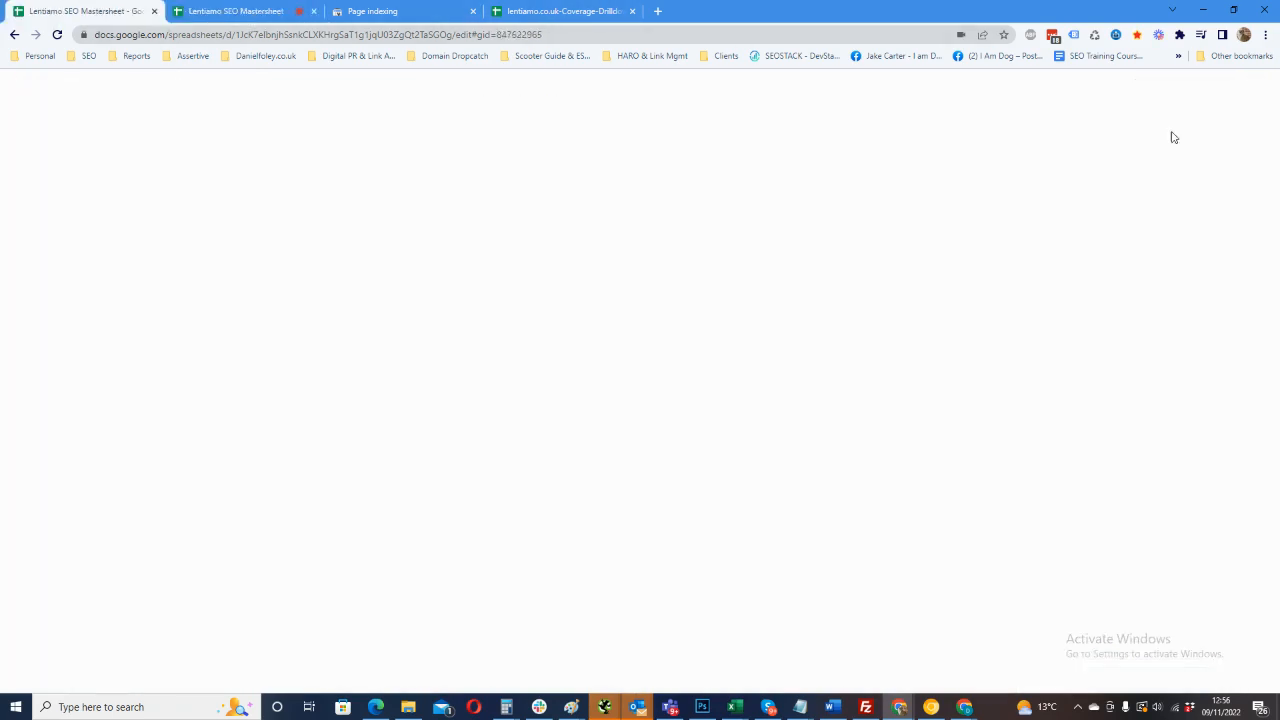
scroll(1128, 186, "up", 20)
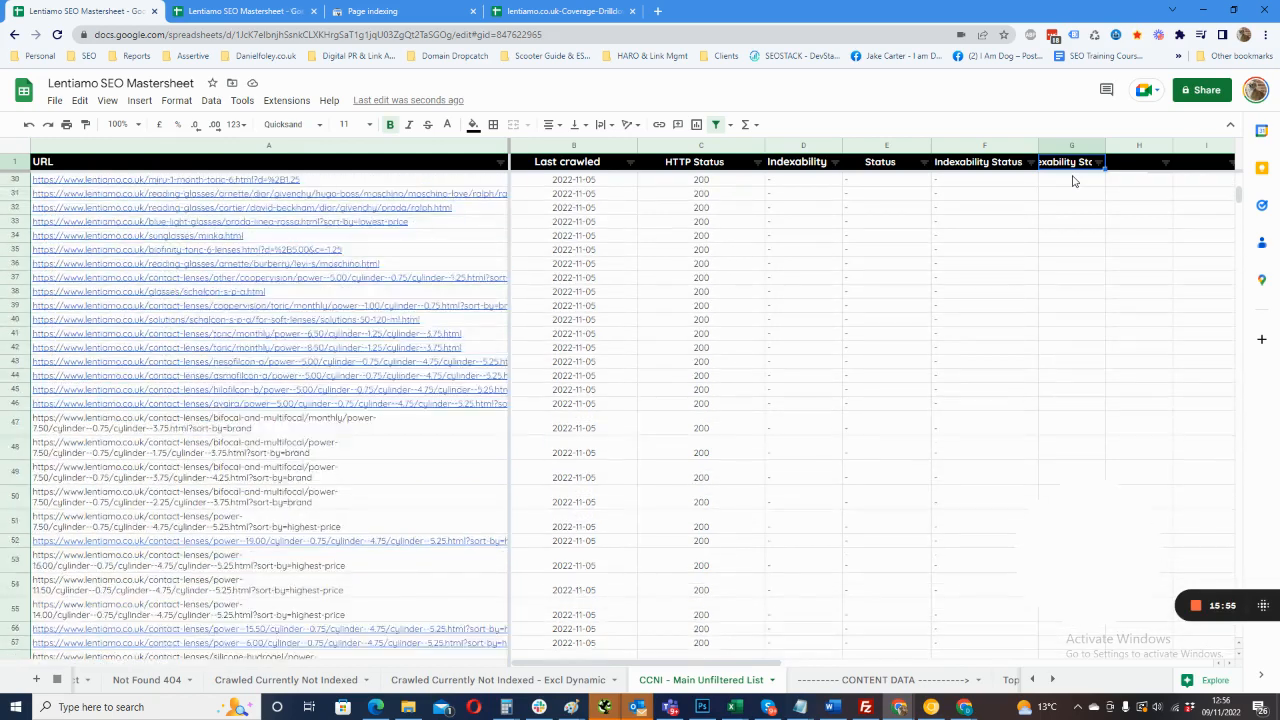
left_click(1085, 182)
type("Indexability Statu")
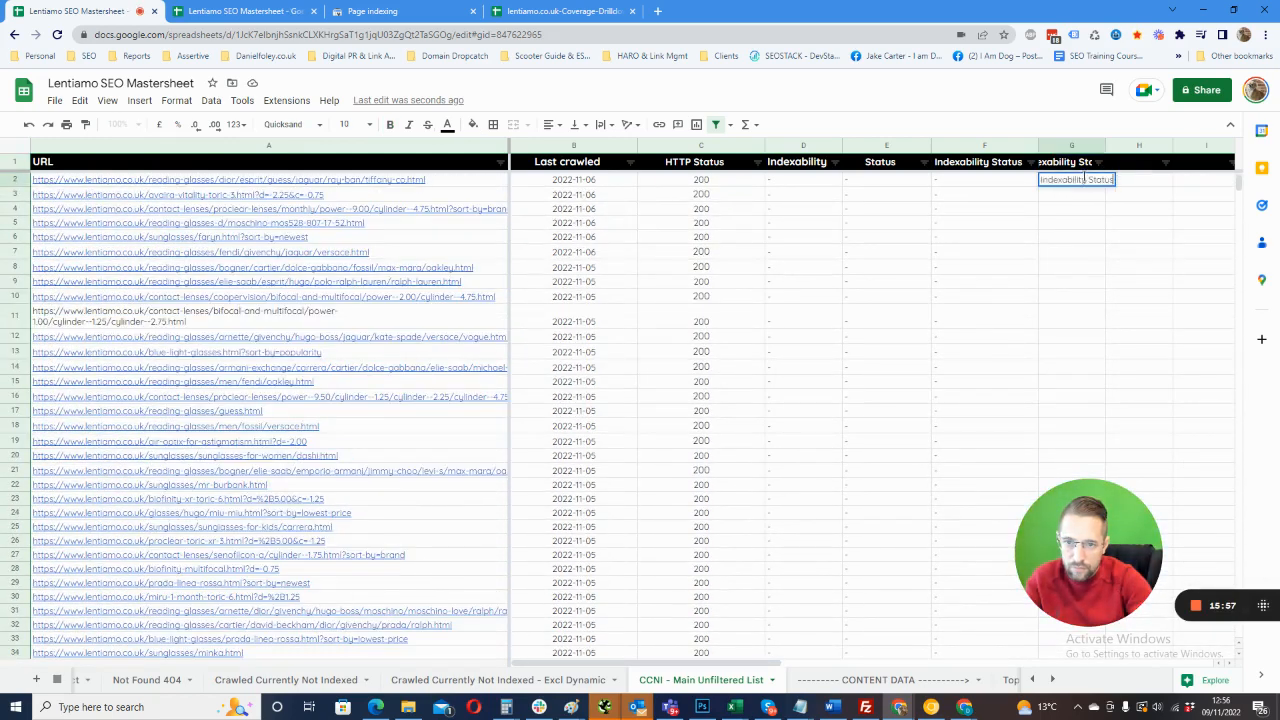
key("Escape")
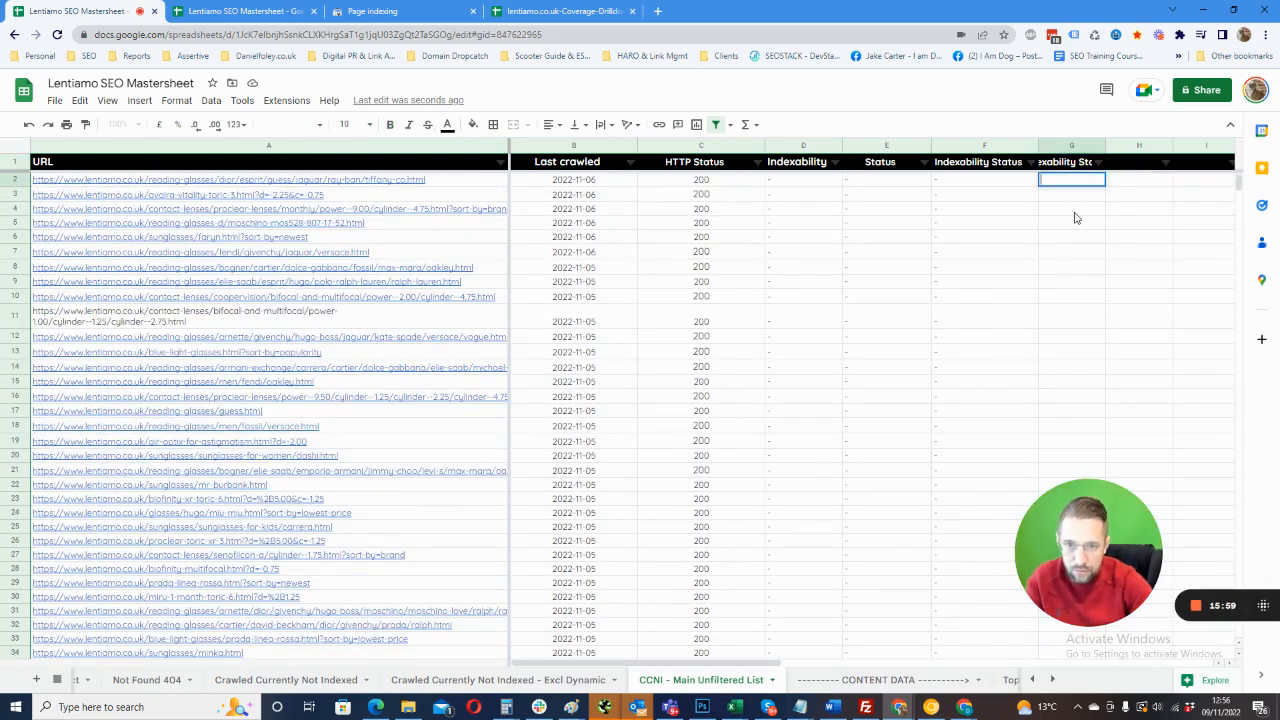
left_click(1002, 178)
double_click(995, 184)
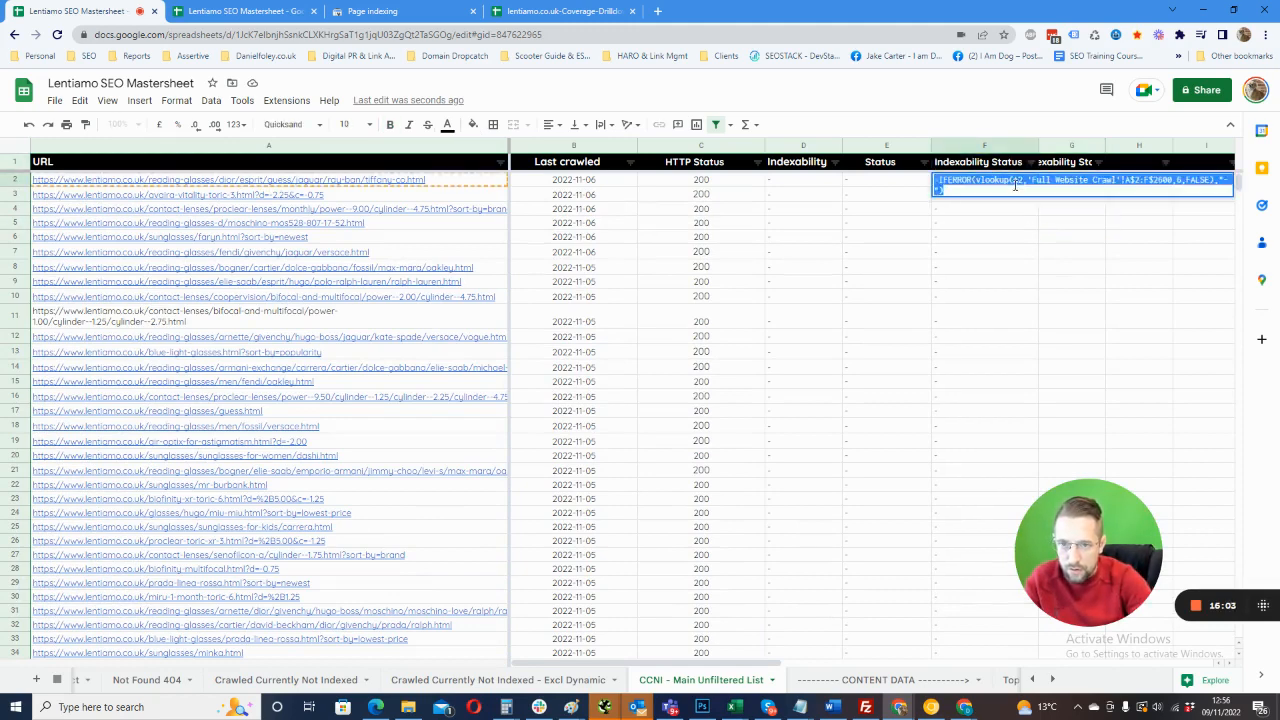
left_click(1032, 228)
double_click(1060, 180)
key("ctrl+v")
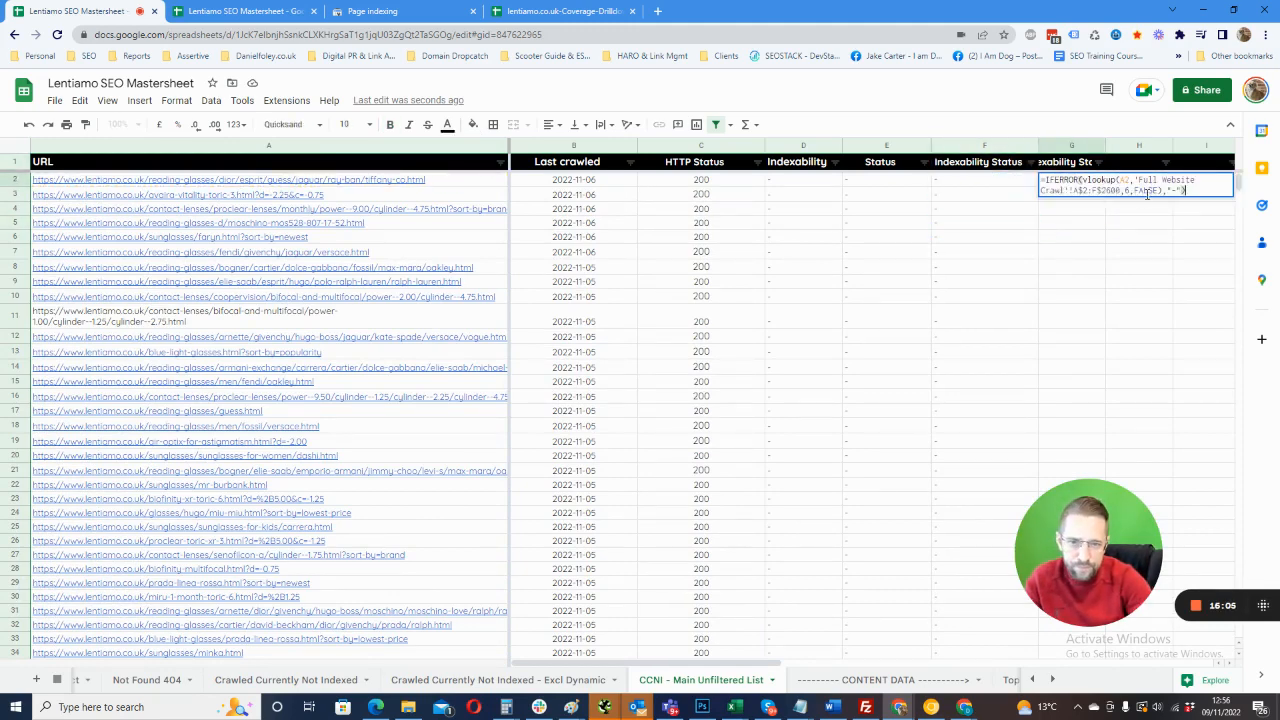
- Change the G2 lookup formula to use the range A$2:Z$2600 and column index 25
left_click(1096, 190)
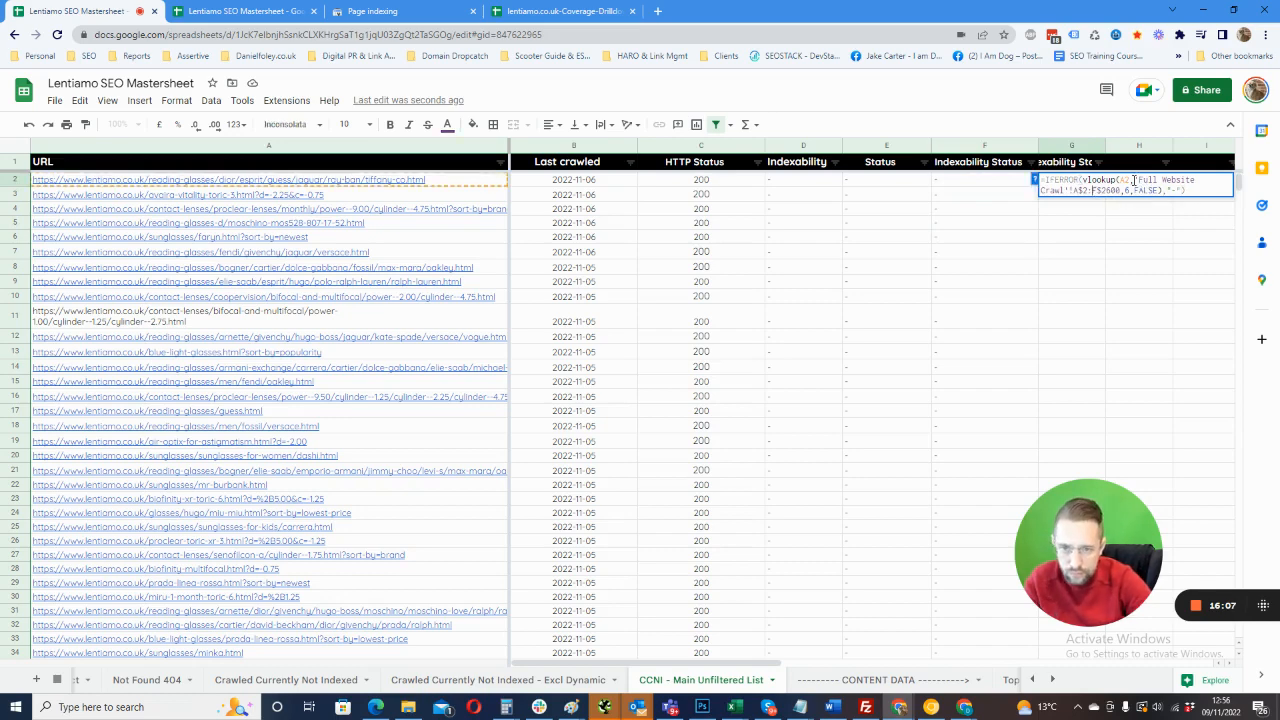
key("Delete")
key("Caps_Lock")
type("g")
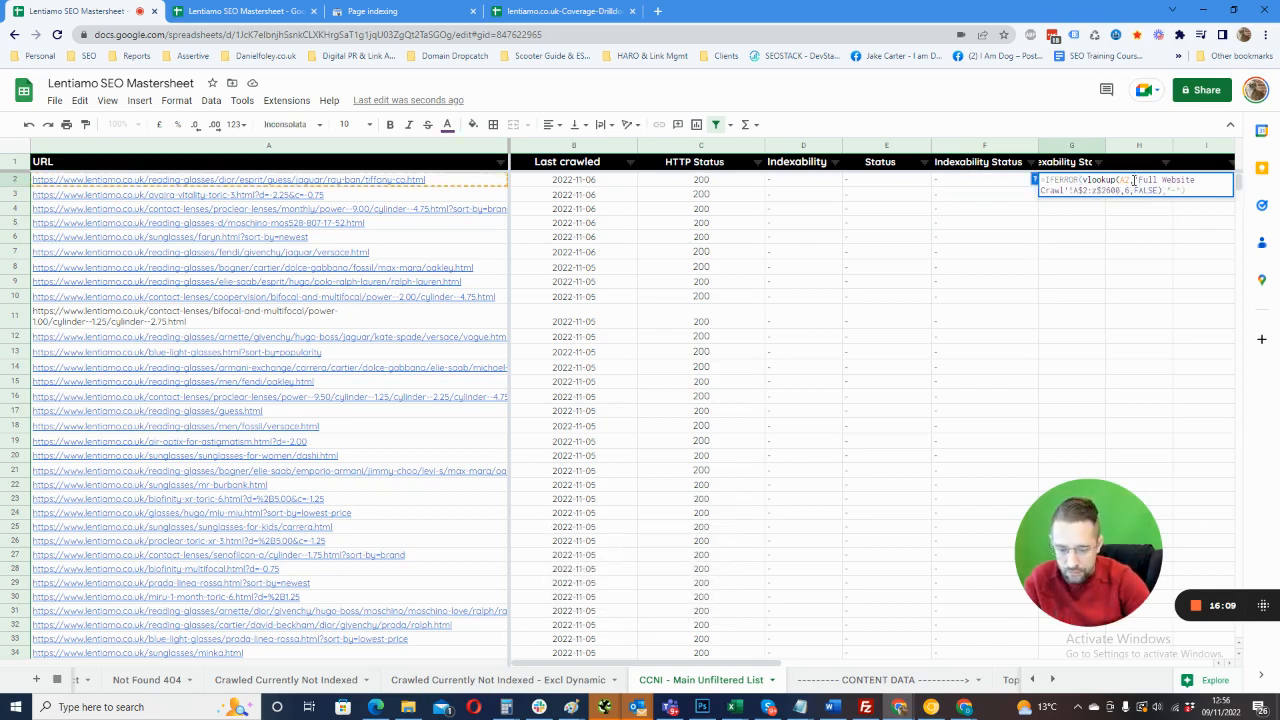
key("BackSpace")
key("Caps_Lock")
type("Z")
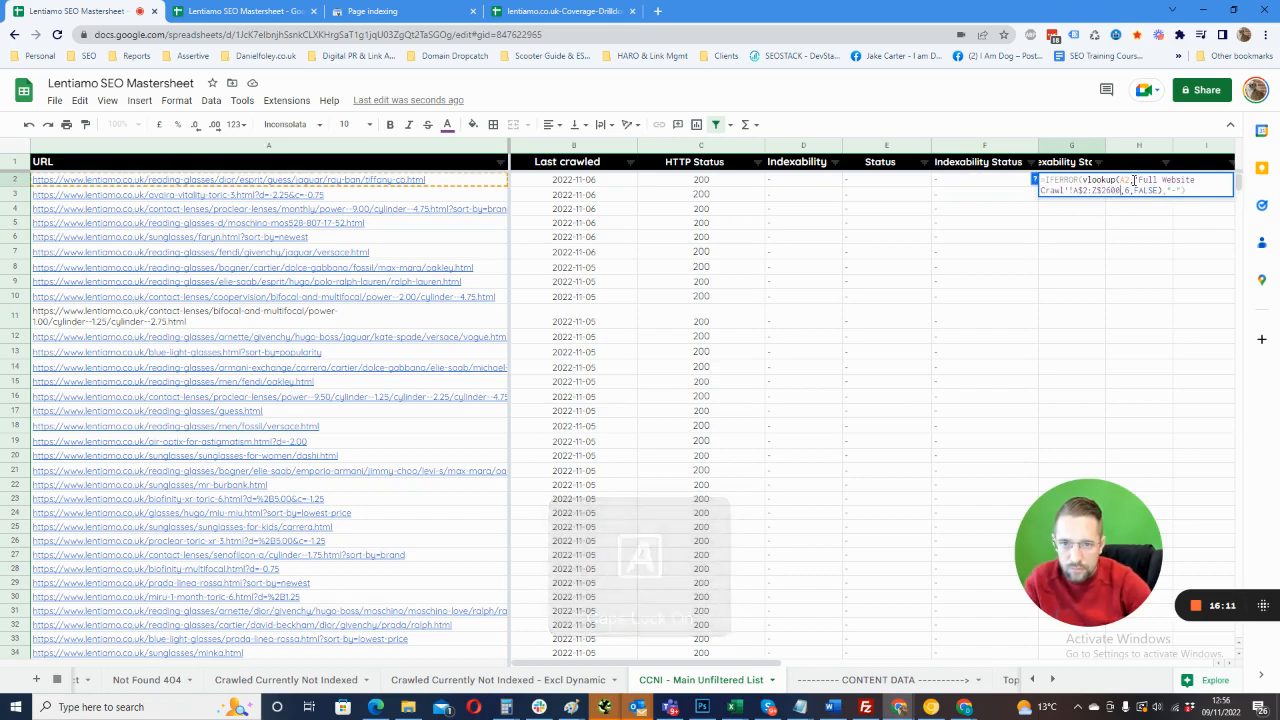
key("BackSpace")
type("25")
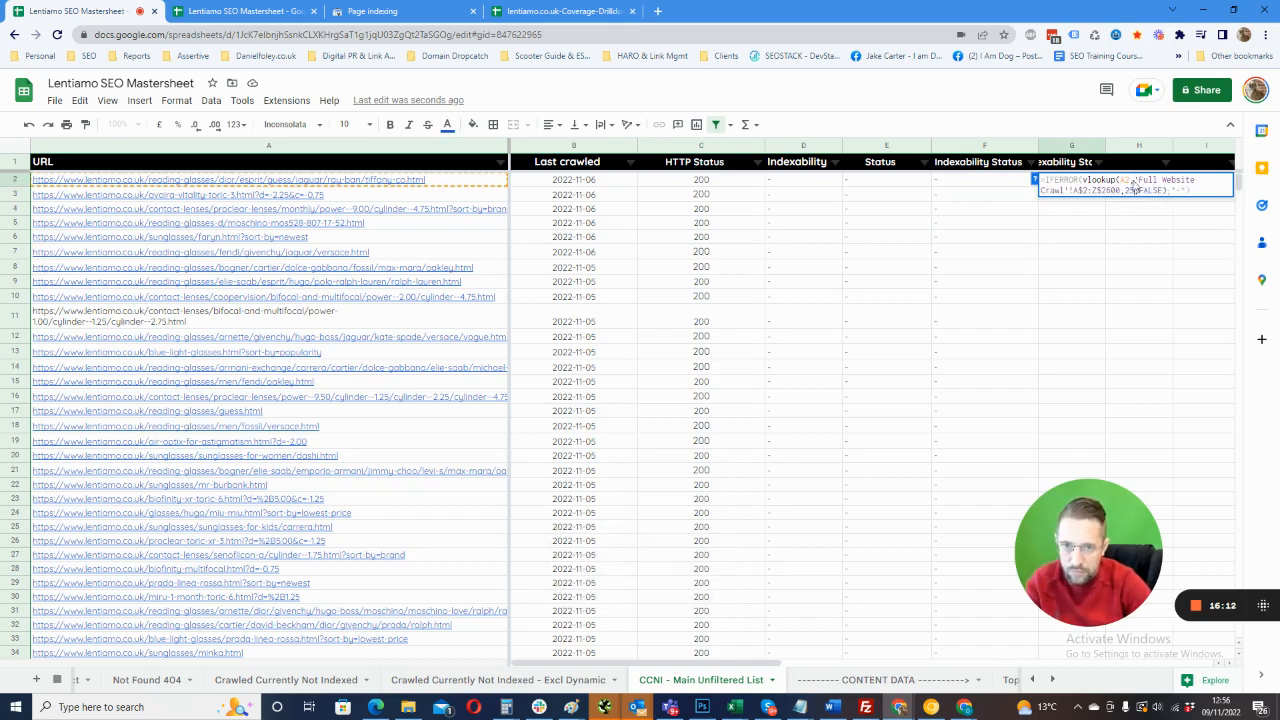
key("Return")
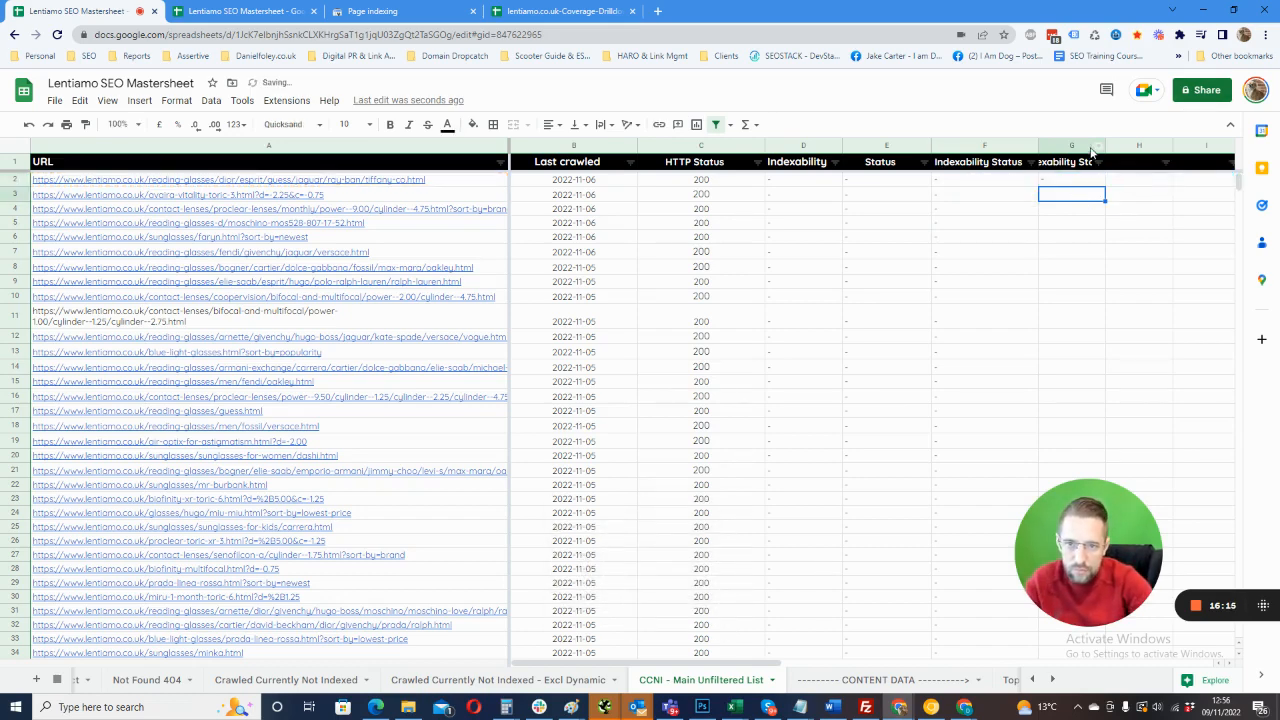
- Rename the G1 header to Canonical and widen column G slightly
left_click(1070, 162)
key("Caps_Lock")
type("ICA")
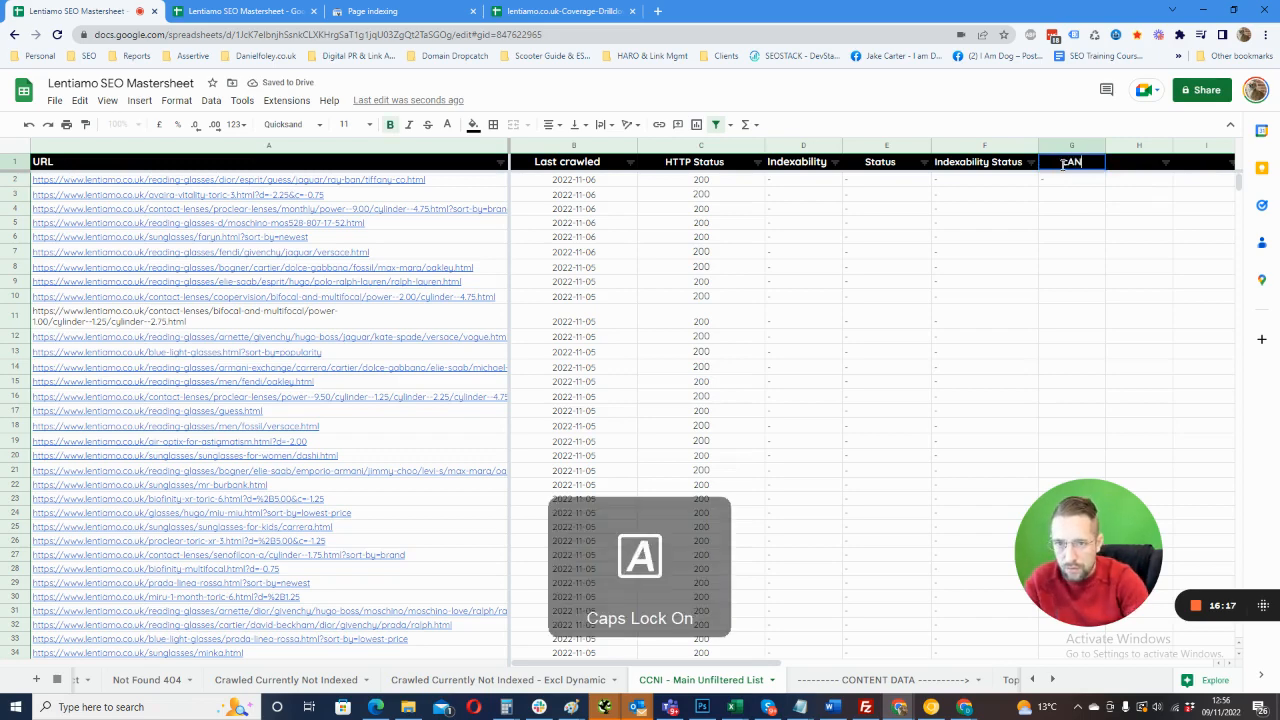
key("BackSpace")
key("BackSpace")
key("BackSpace")
key("Caps_Lock")
type("Canonical")
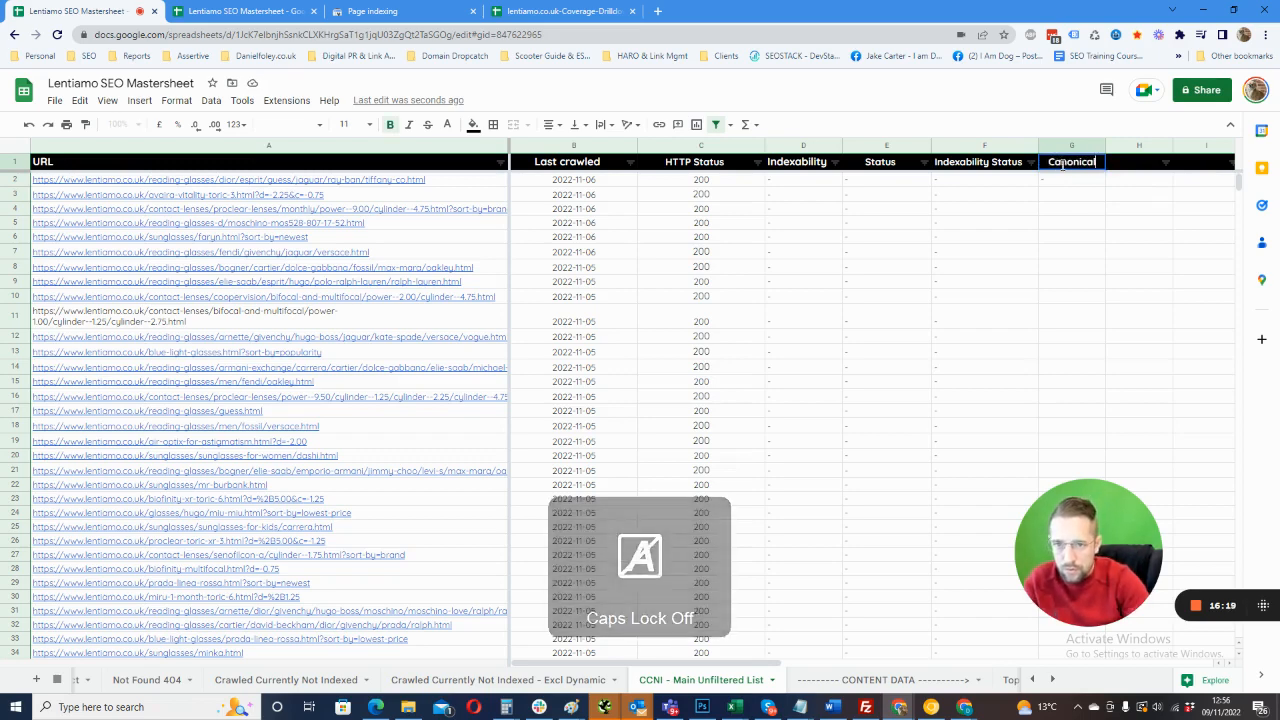
left_click(1098, 237)
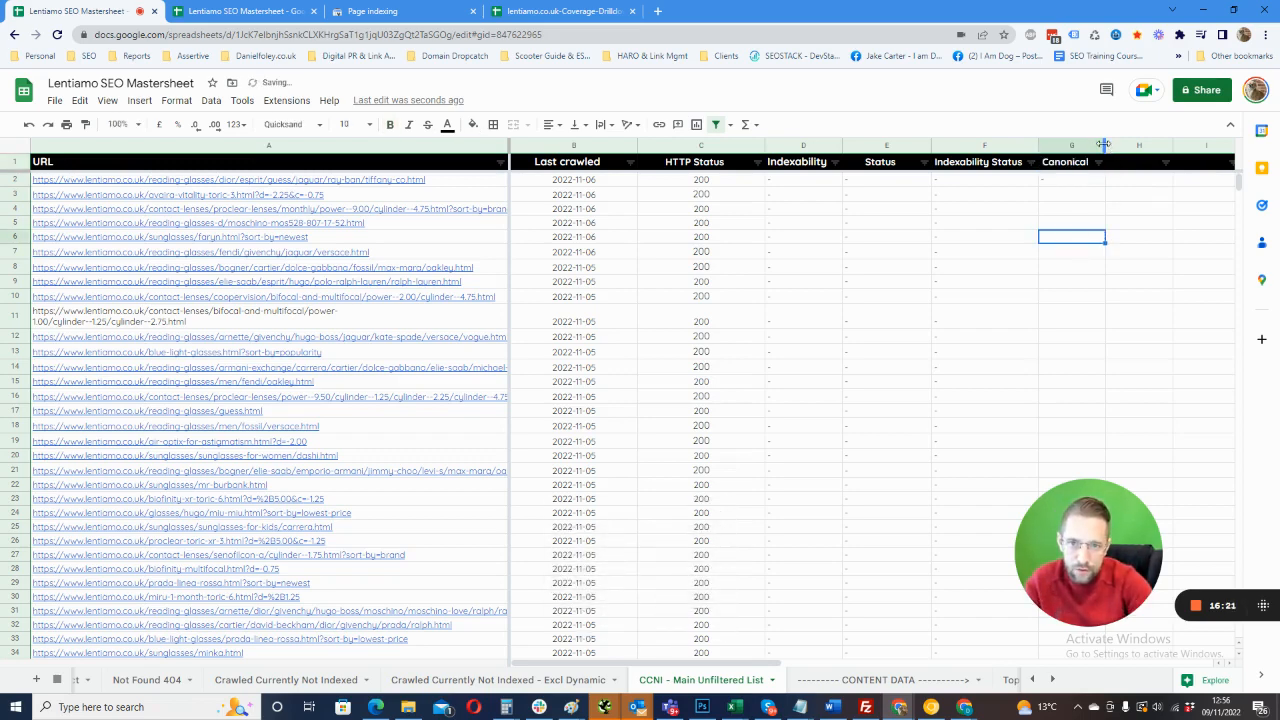
left_click_drag(1103, 145, 1153, 145)
- Fill the Canonical formula from G2 down column G and review the lookup results further down the list
left_click(1110, 184)
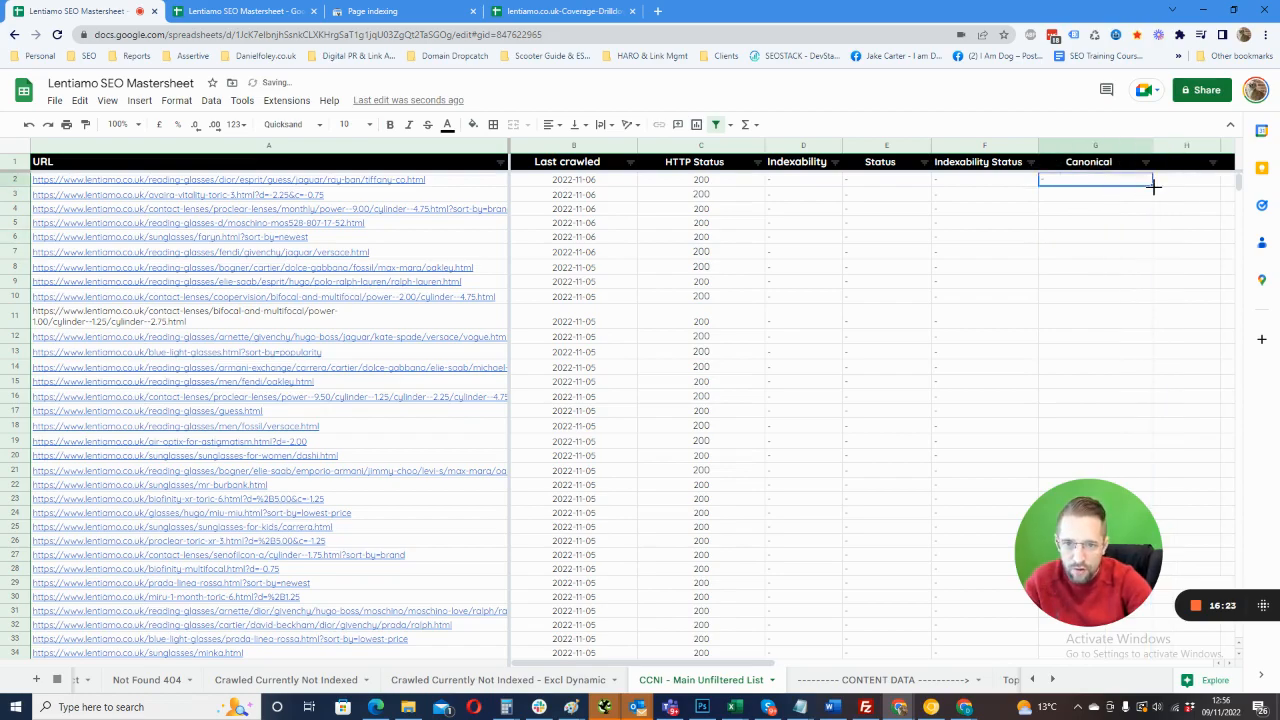
scroll(1131, 246, "down", 15)
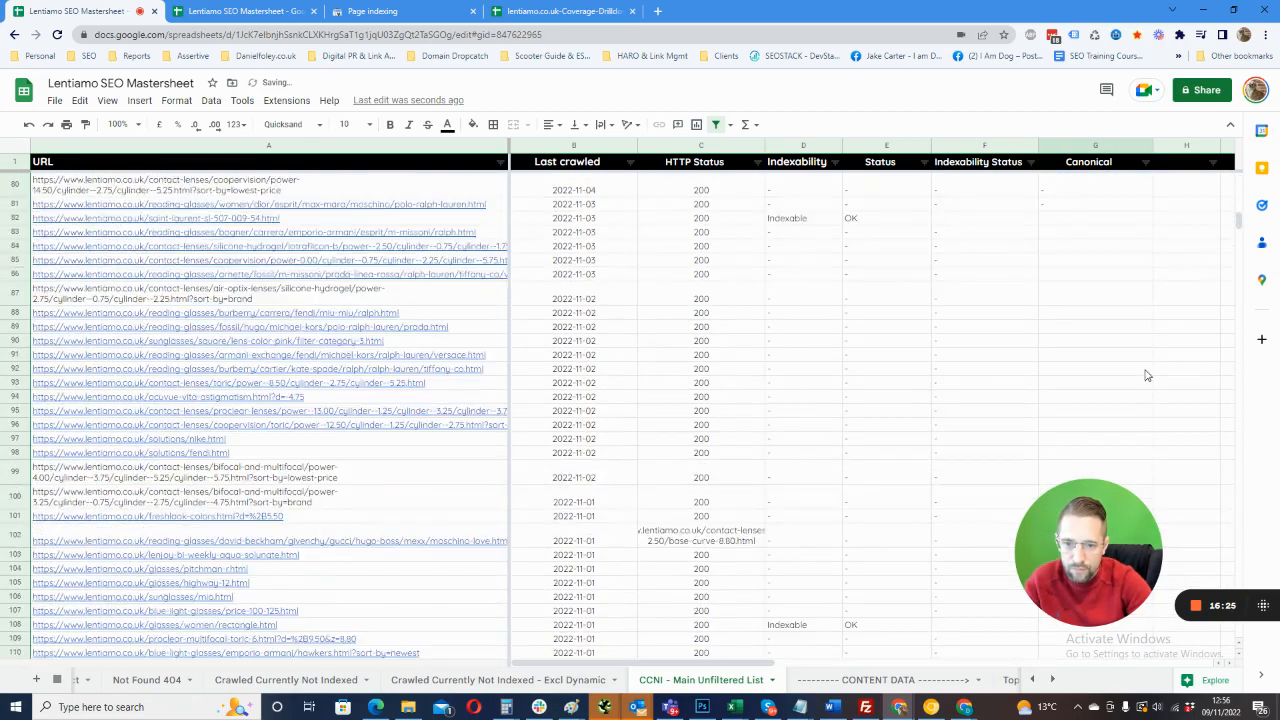
scroll(1147, 376, "down", 10)
left_click_drag(1238, 255, 1238, 148)
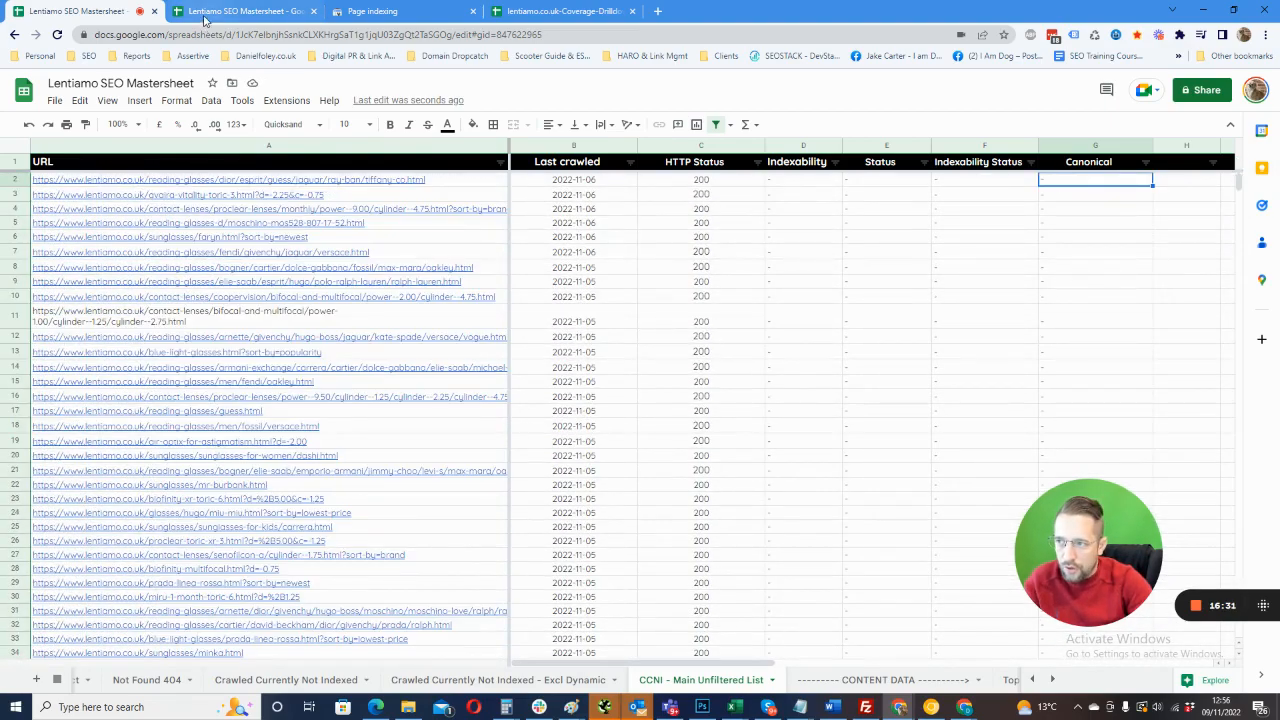
- Copy the homepage URL from A2 of the Full Website Crawl sheet into A2 of the CCNI list to test the lookups
left_click(252, 11)
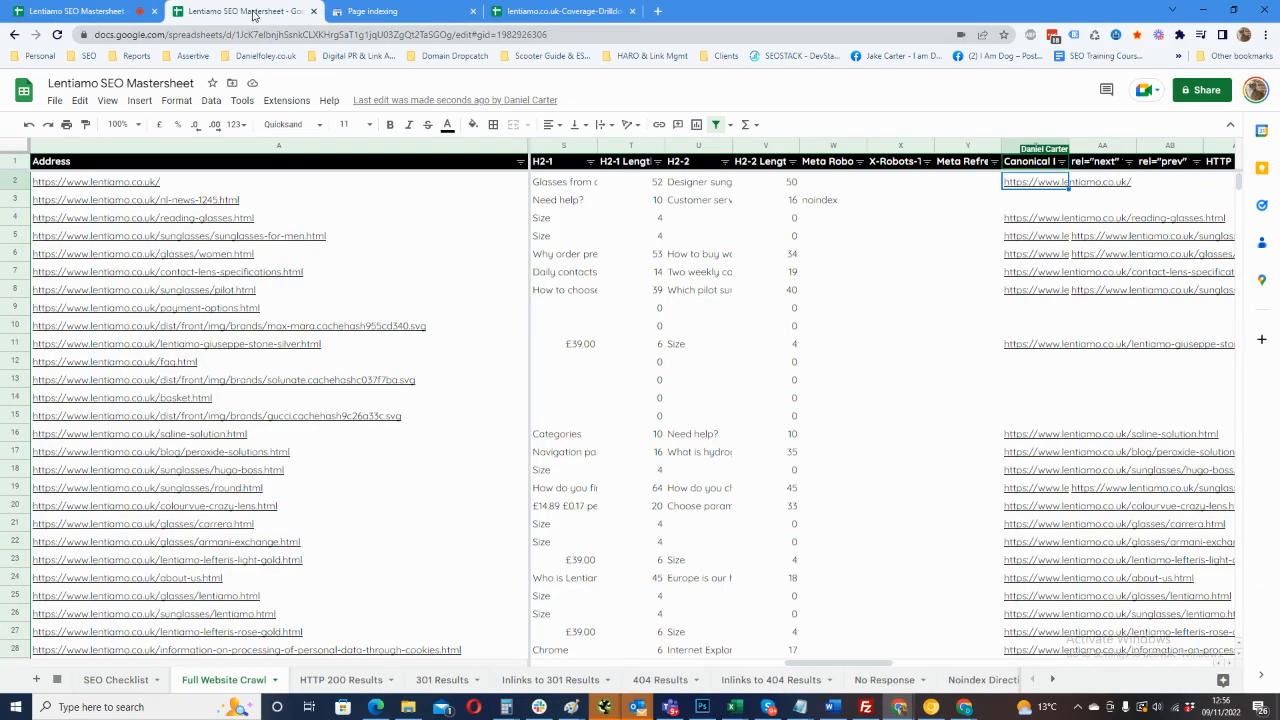
left_click(300, 184)
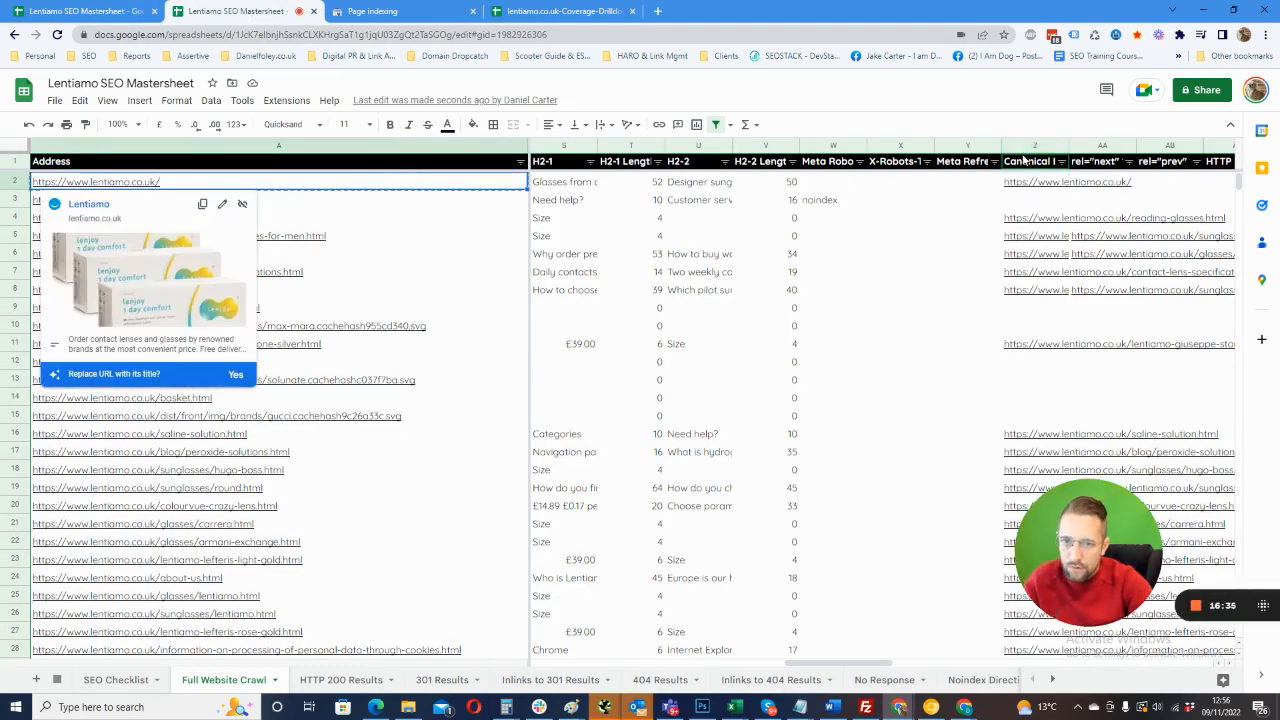
left_click(85, 12)
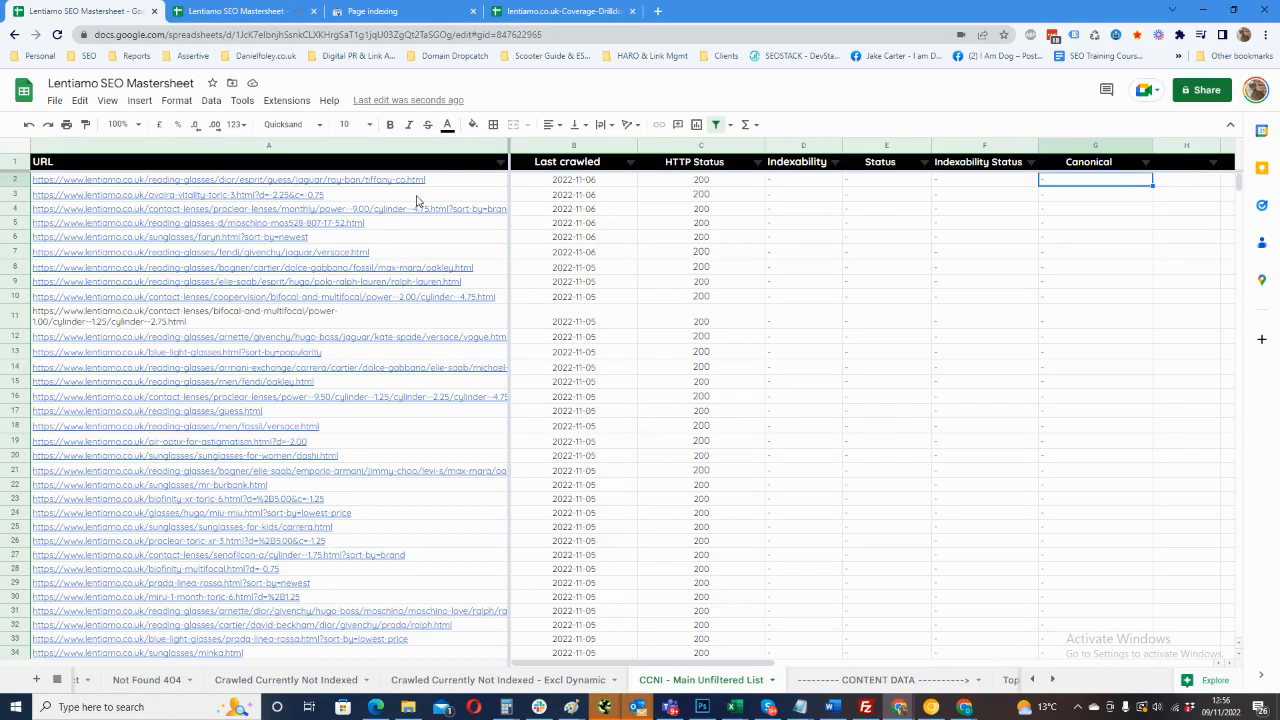
left_click(452, 184)
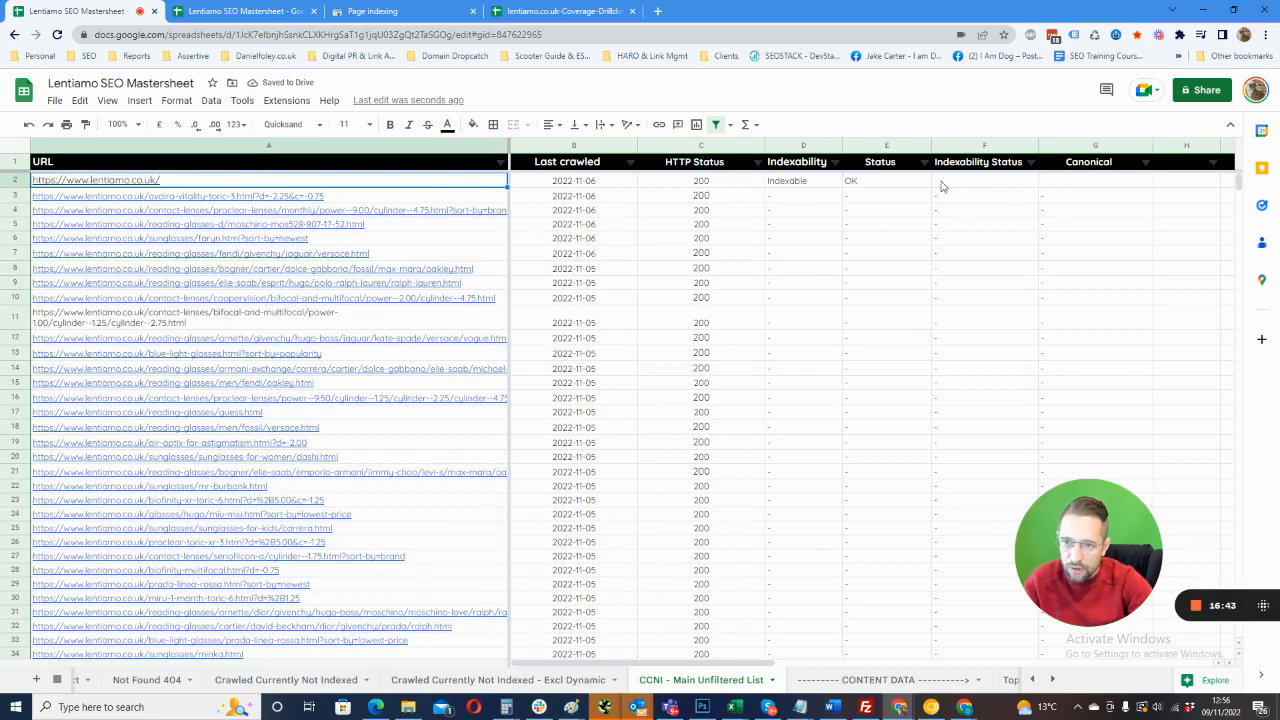
- Set the column index in the Indexability Status formula in F2 to 5
double_click(983, 183)
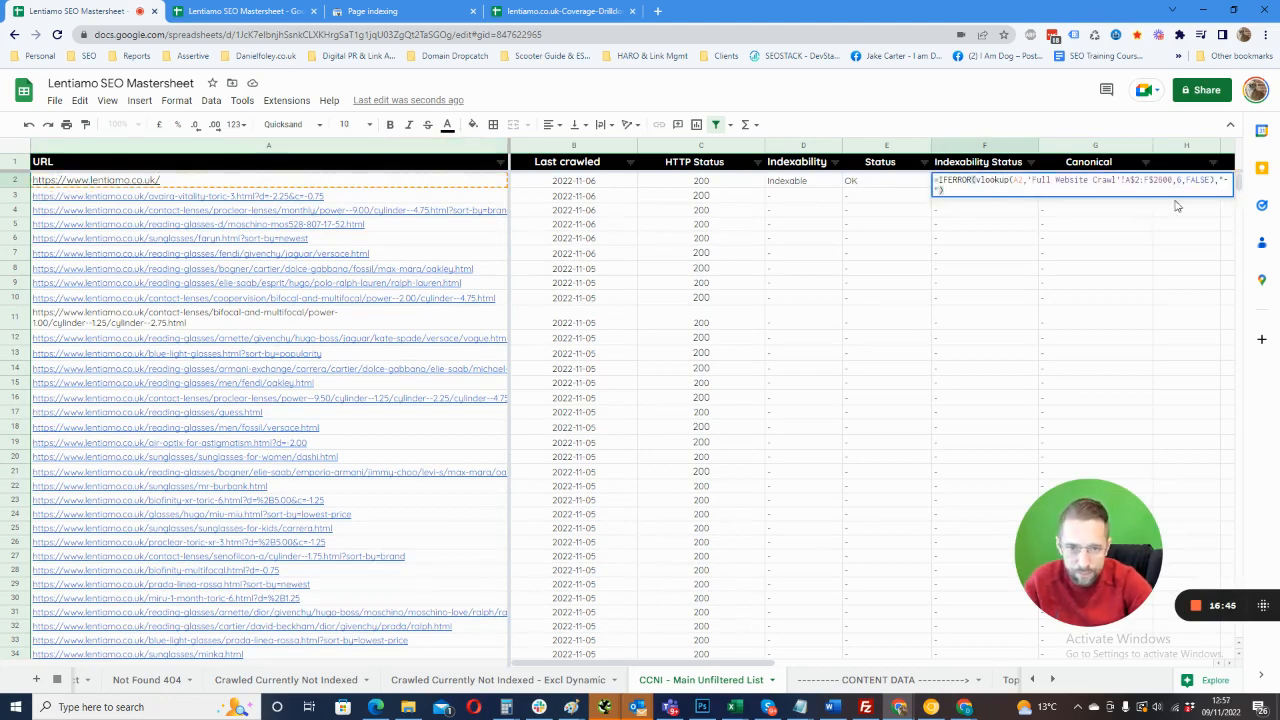
left_click(1179, 183)
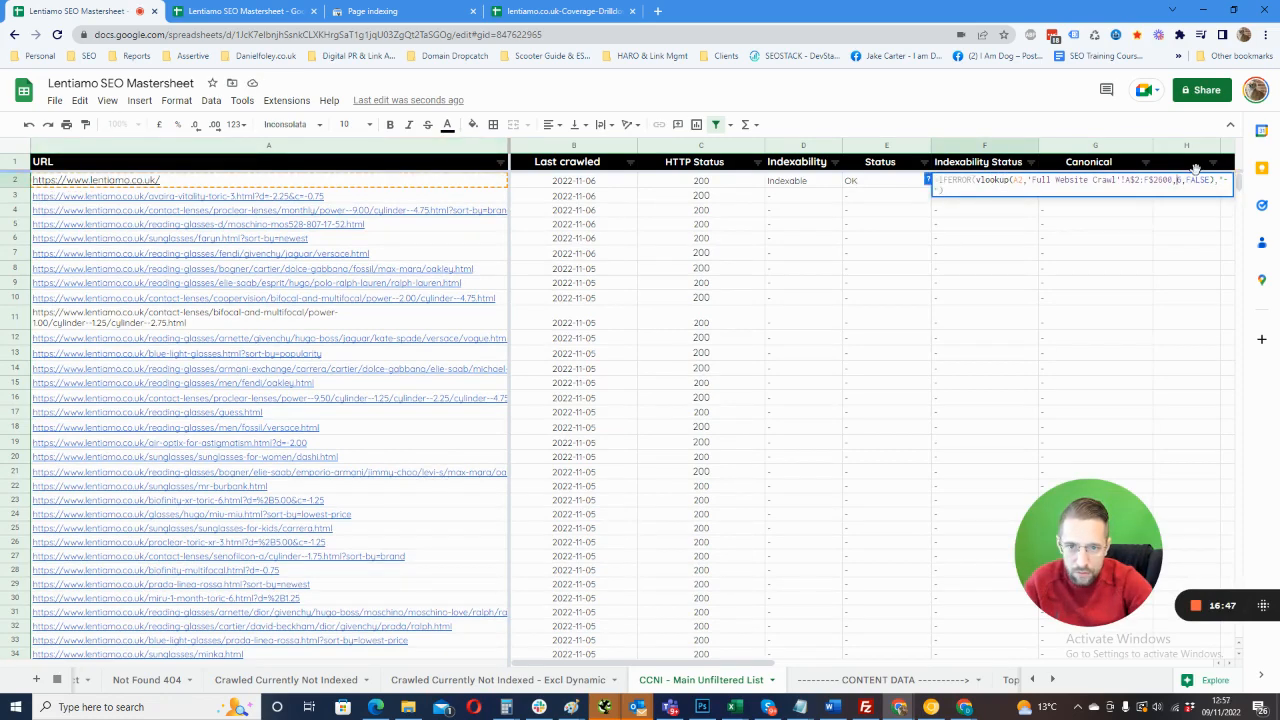
key("Return")
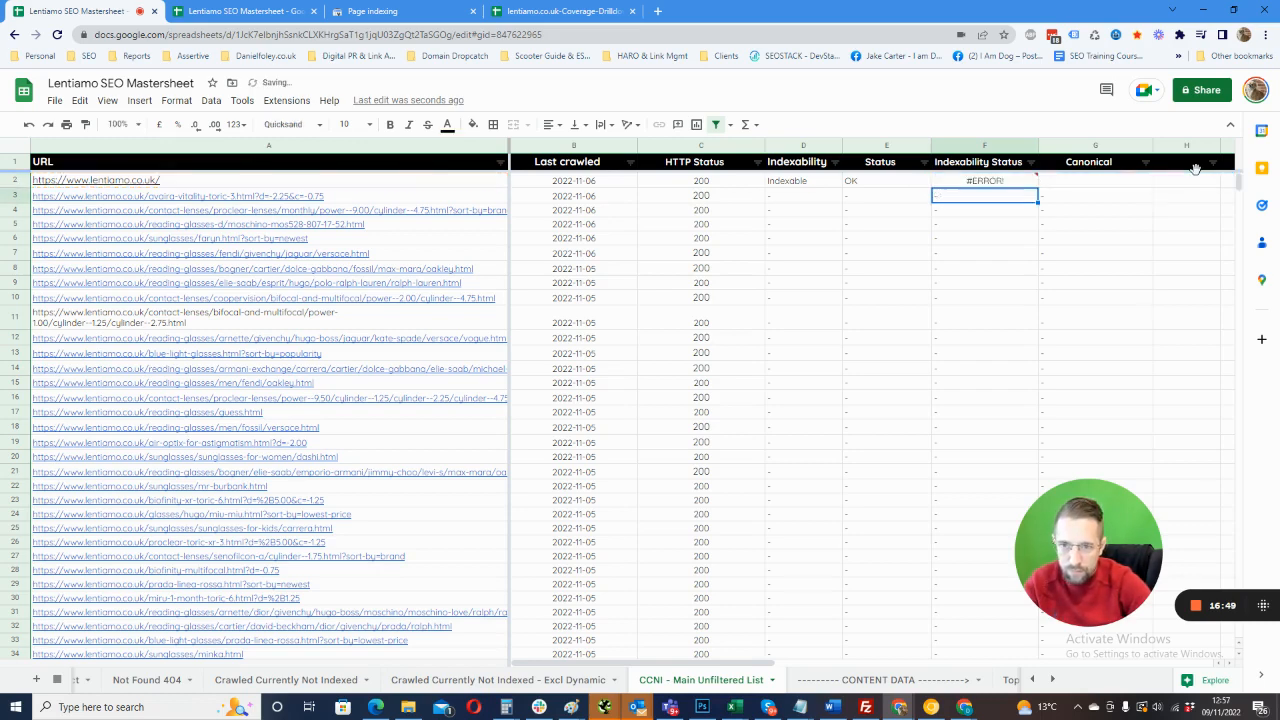
key("Up")
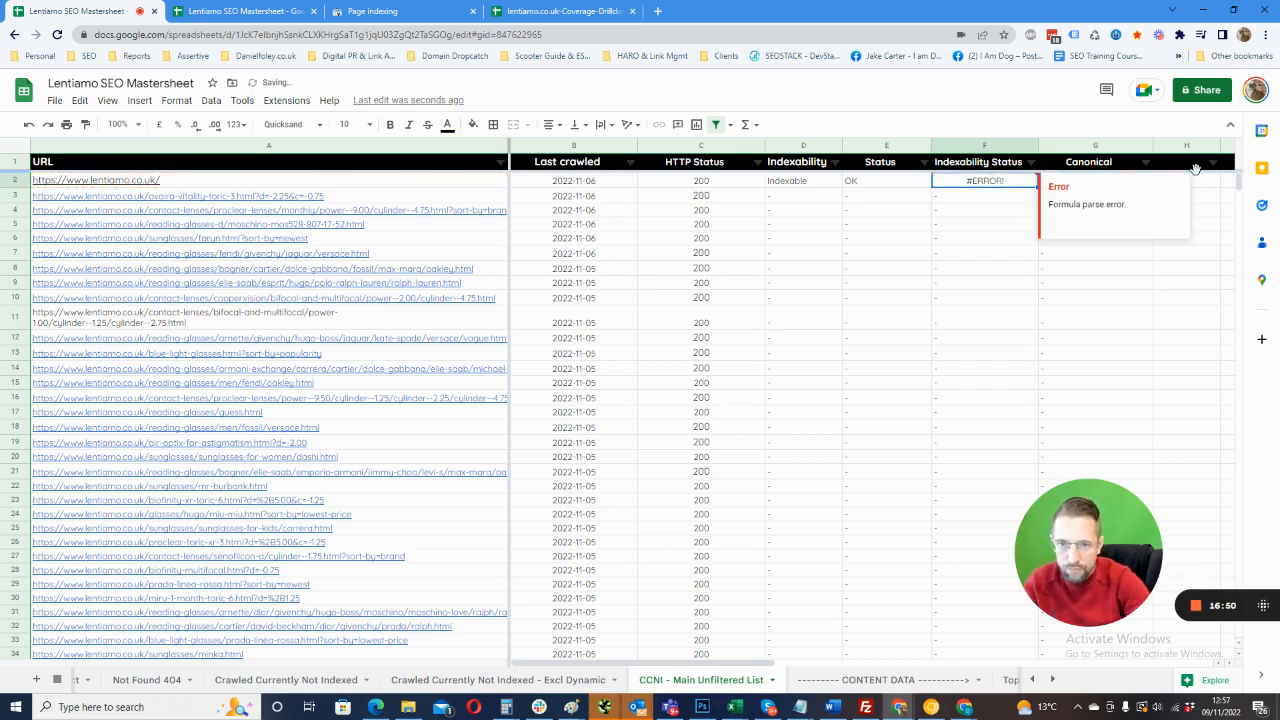
double_click(987, 182)
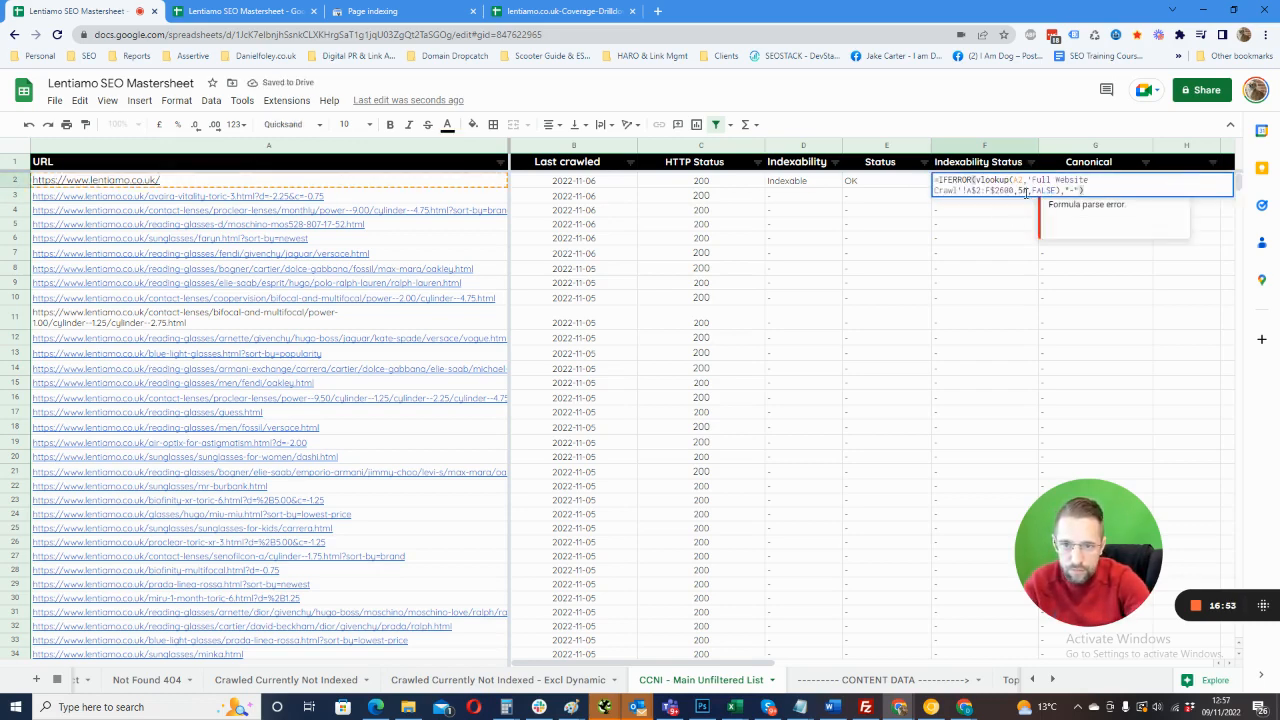
left_click(1027, 191)
key("BackSpace")
key("Return")
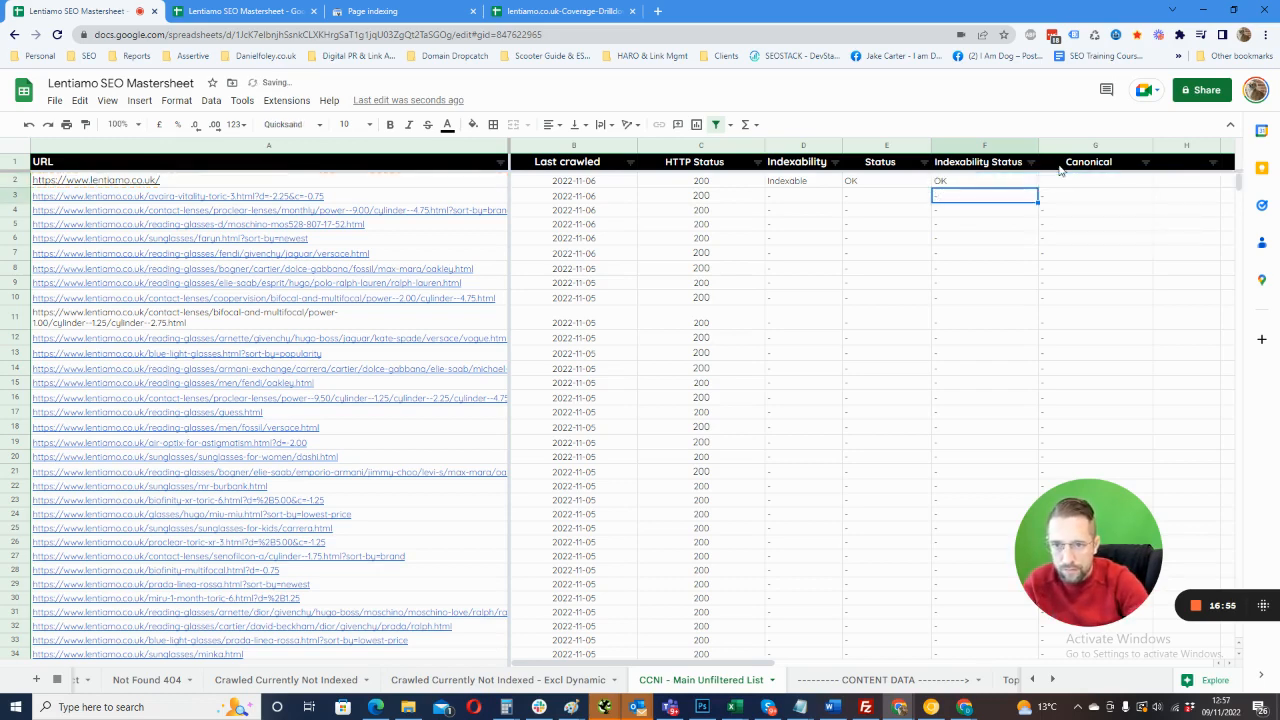
- Extend the F2 formula across into G2, check the crawl sheet's canonical link column, and set the G2 column index to 25
left_click(1003, 181)
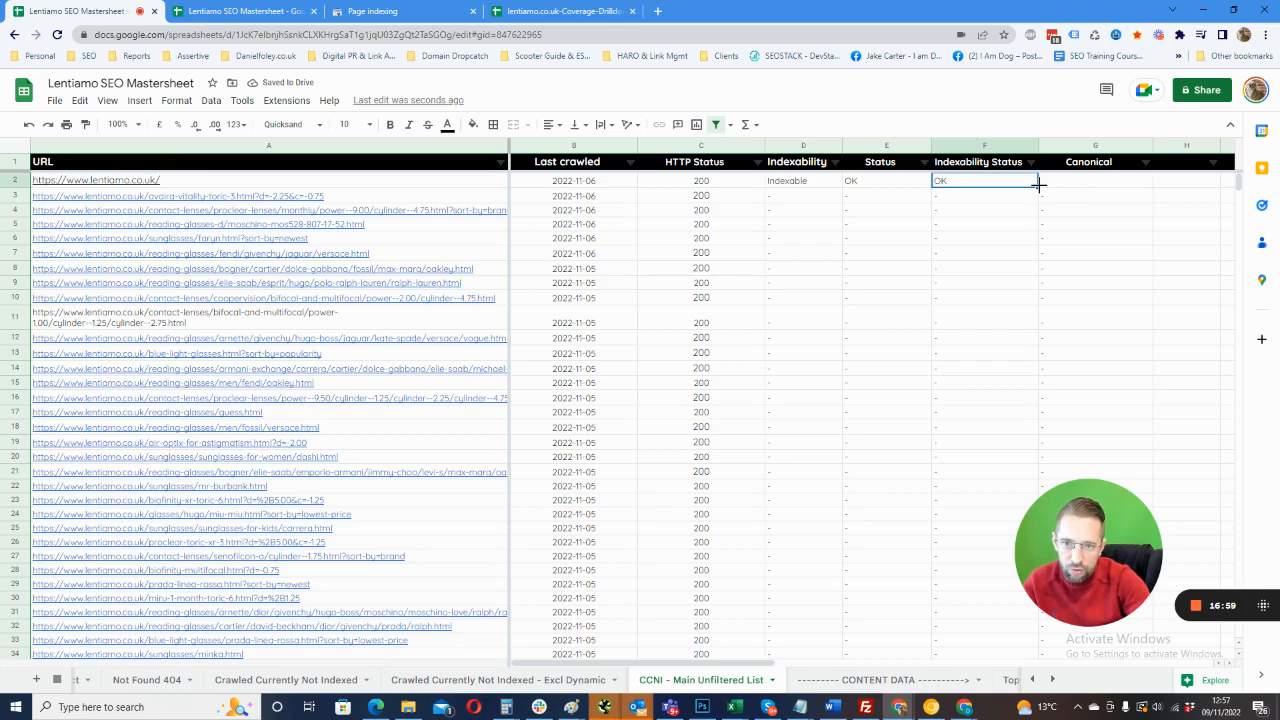
left_click_drag(1038, 187, 1098, 187)
double_click(1082, 184)
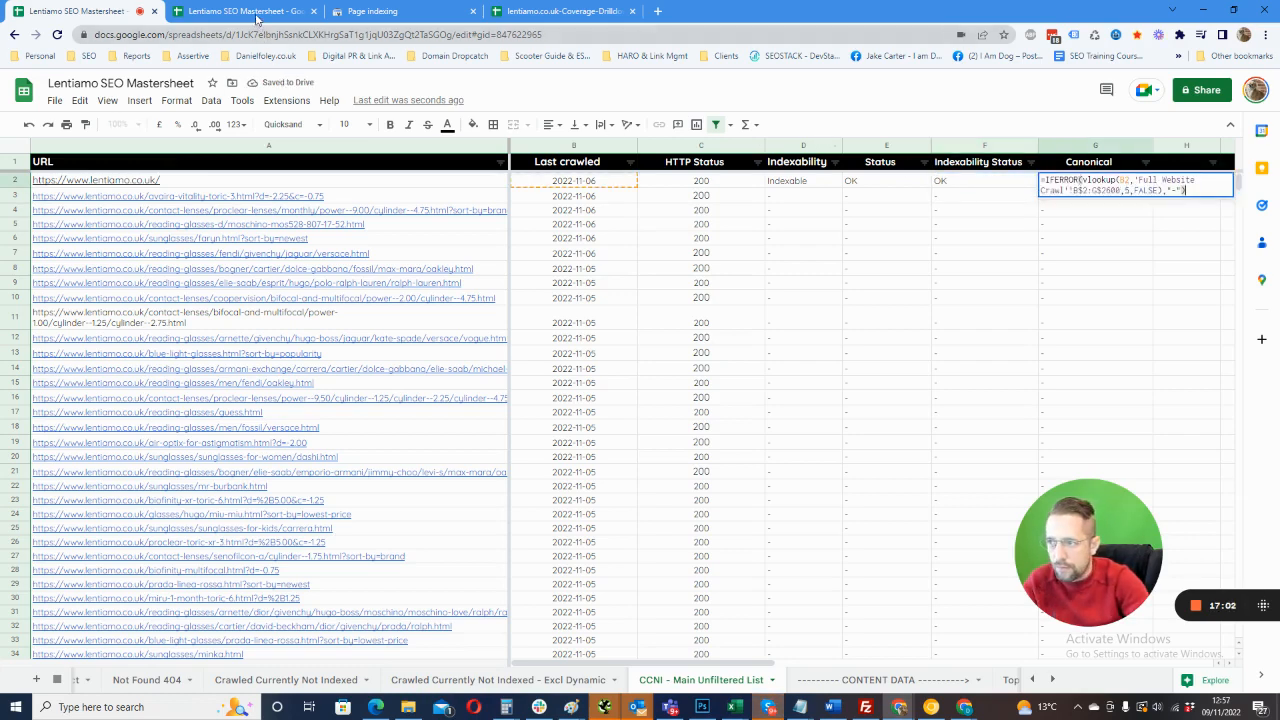
left_click(255, 14)
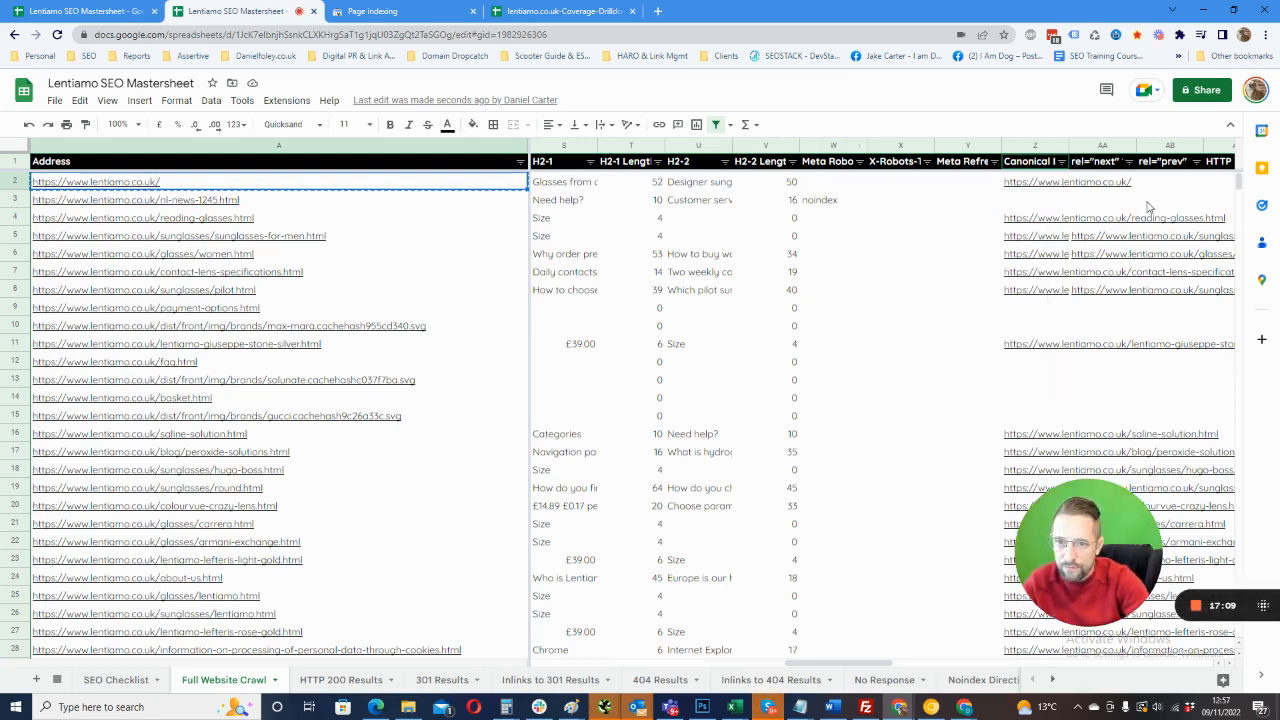
left_click(1041, 184)
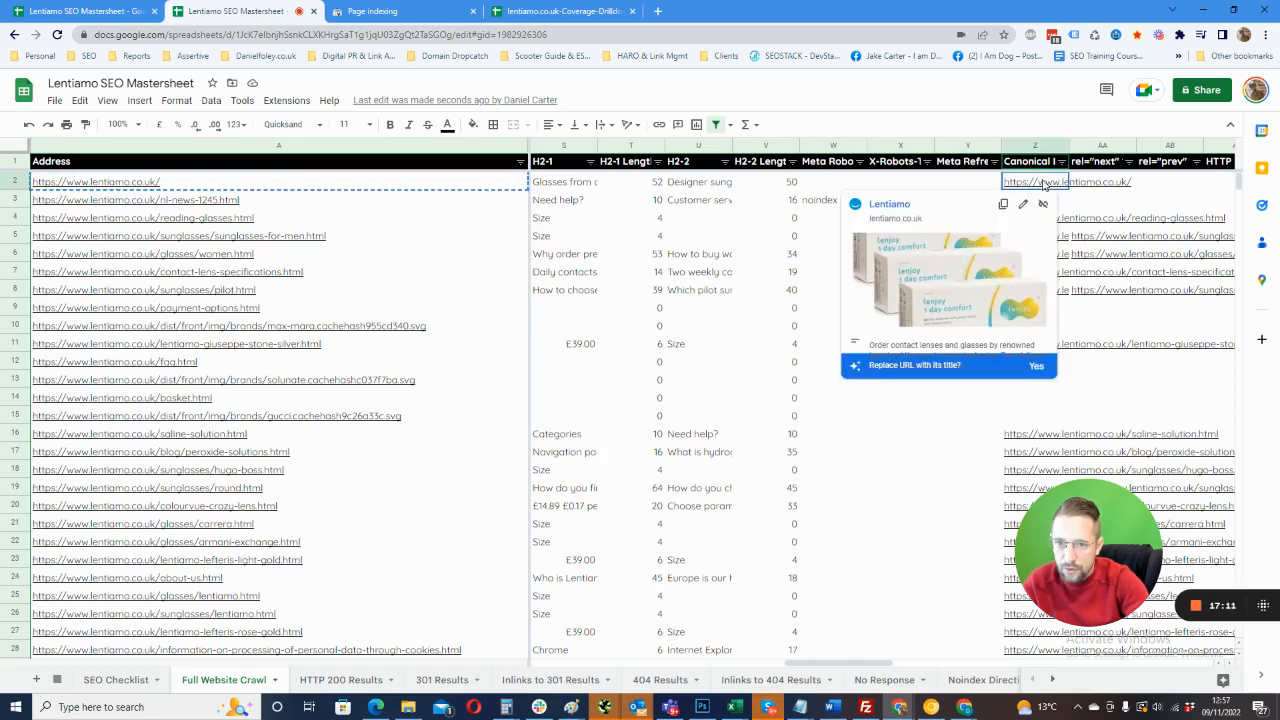
left_click(86, 11)
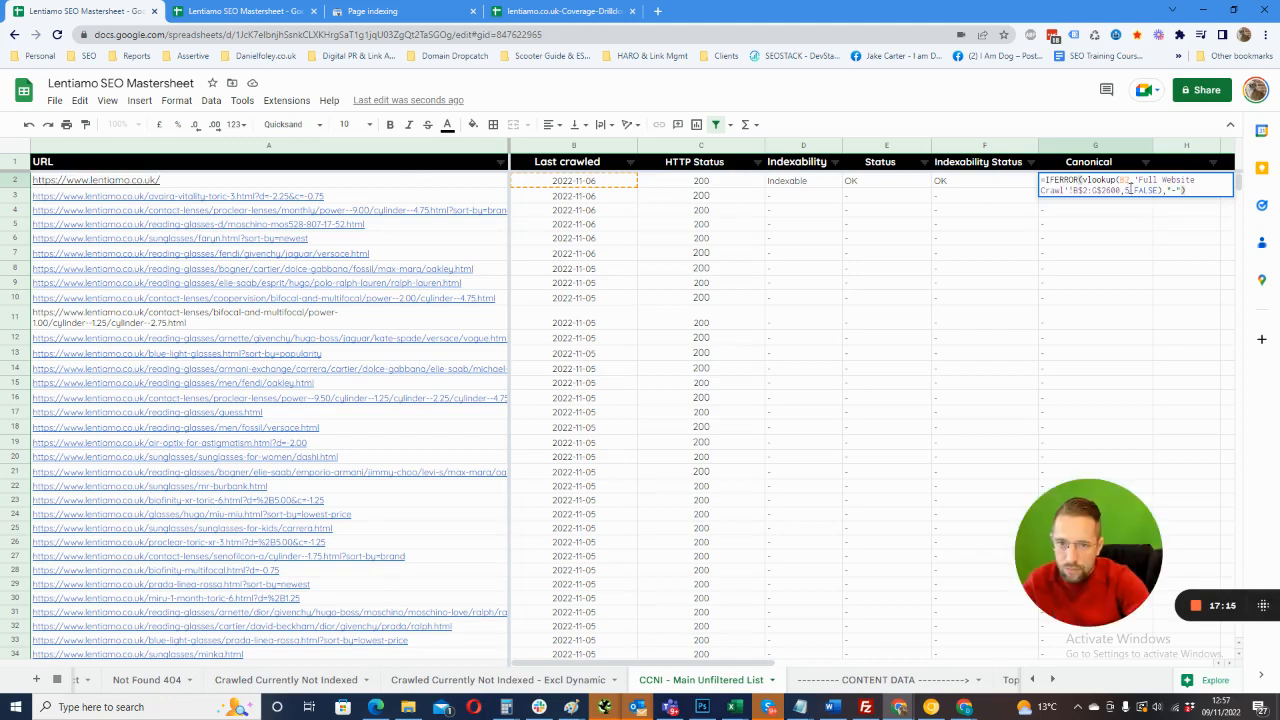
left_click(1127, 189)
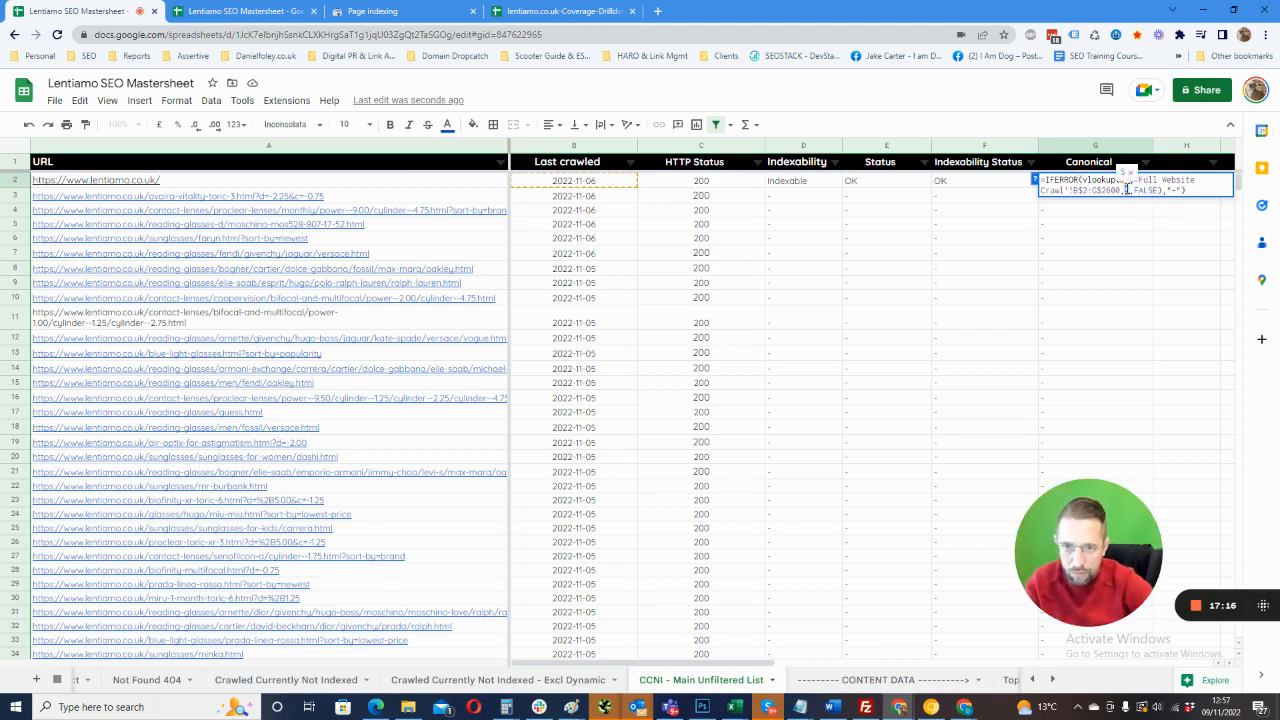
key("Return")
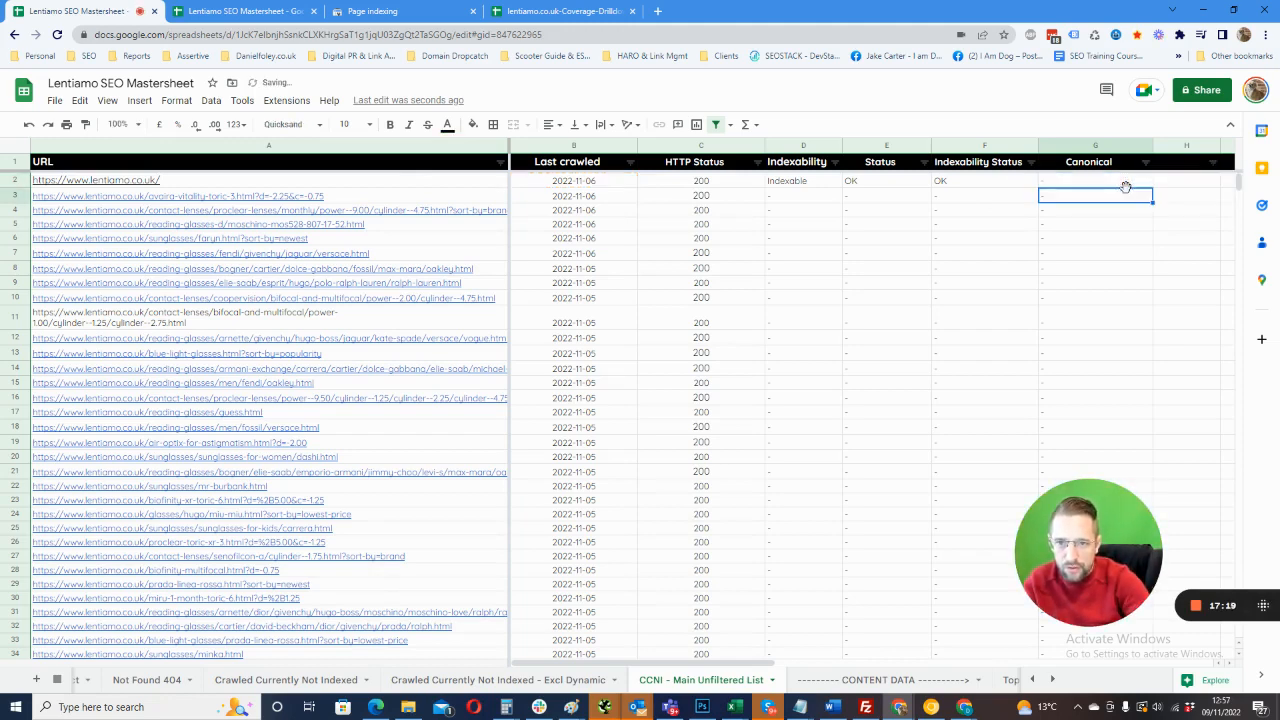
- Set the lookup value in the Canonical formula in G2 to A2
double_click(1127, 189)
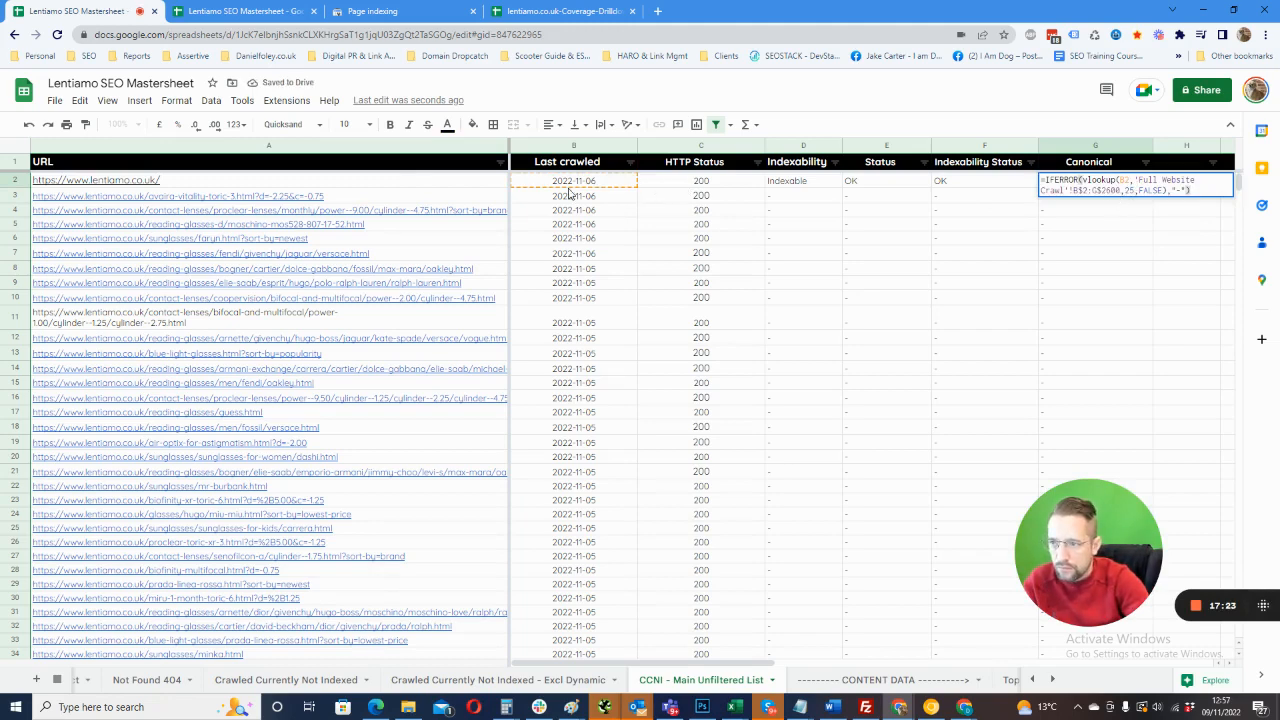
left_click(1128, 179)
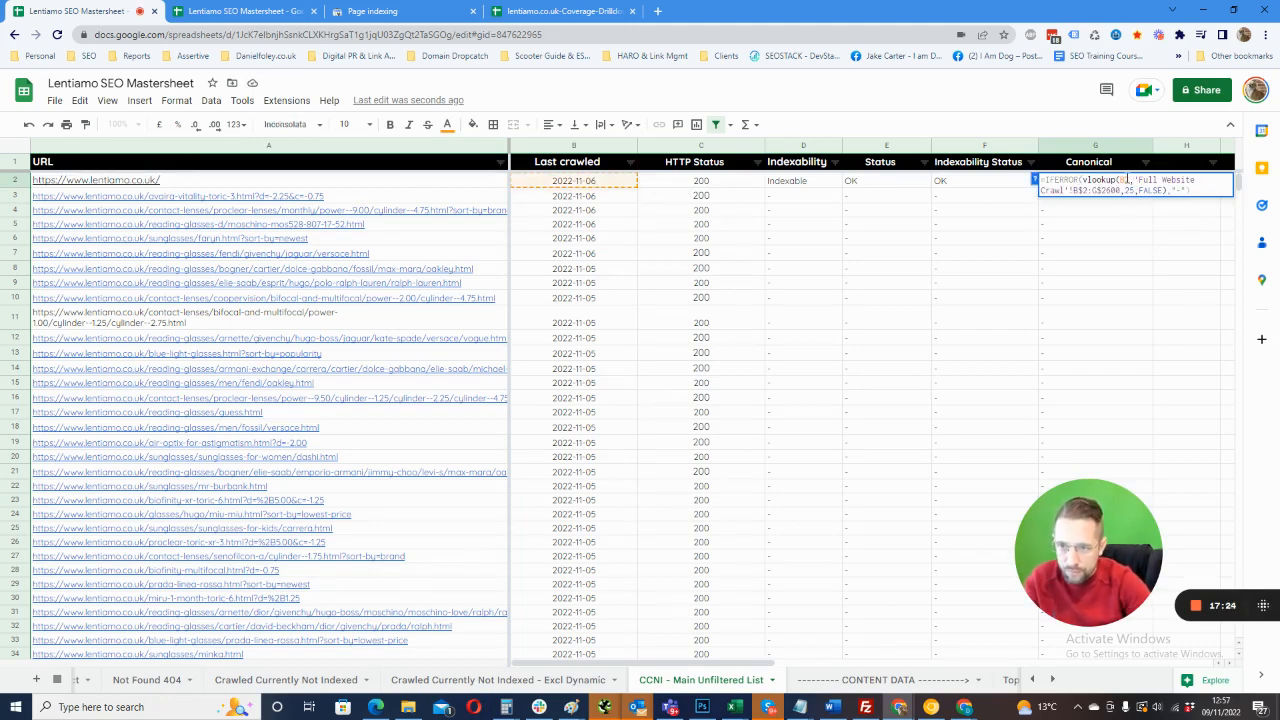
key("Caps_Lock")
key("Return")
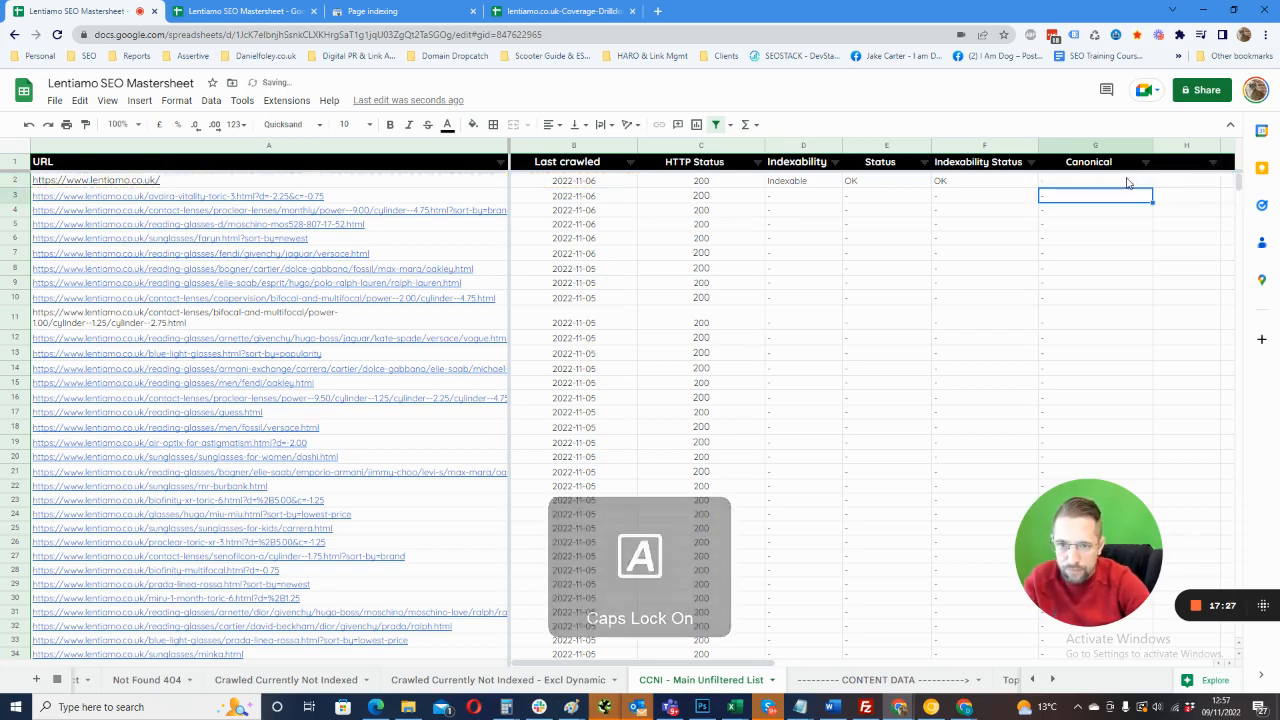
- Compare the Canonical lookup formula in G2 with the Indexability Status formula in F2 and the Status formula in E2
double_click(1128, 183)
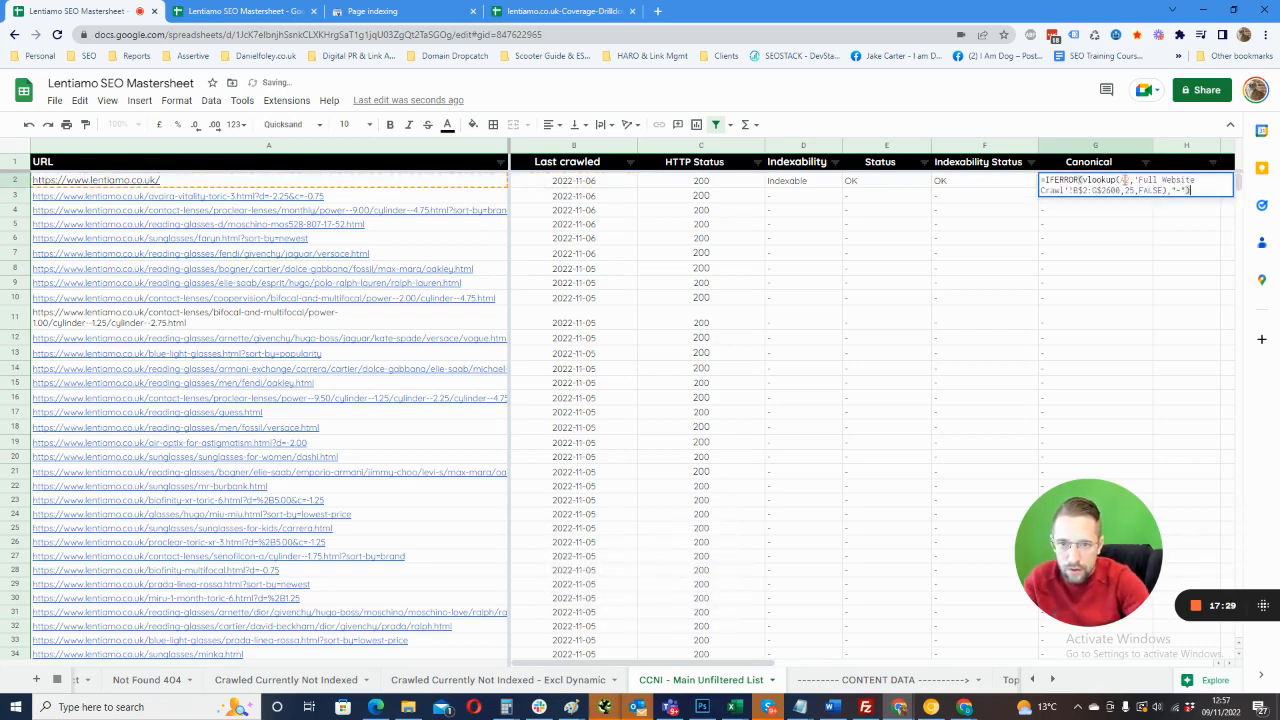
double_click(1000, 183)
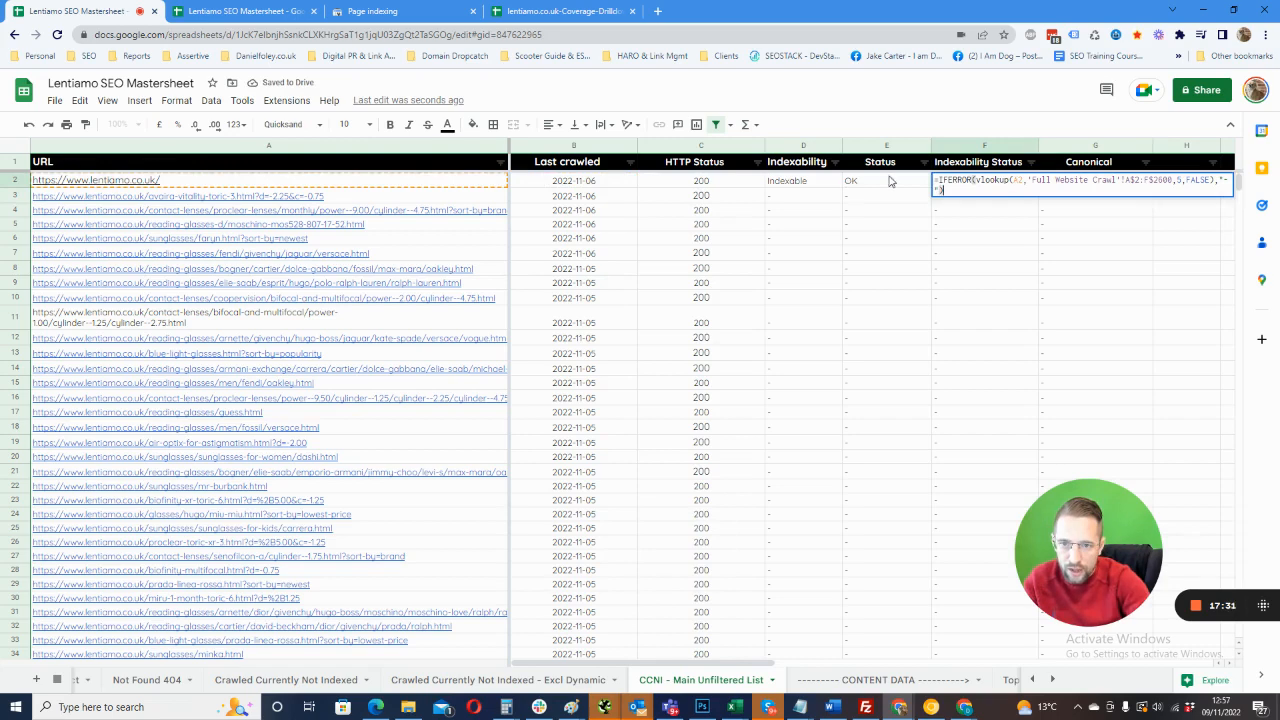
double_click(889, 182)
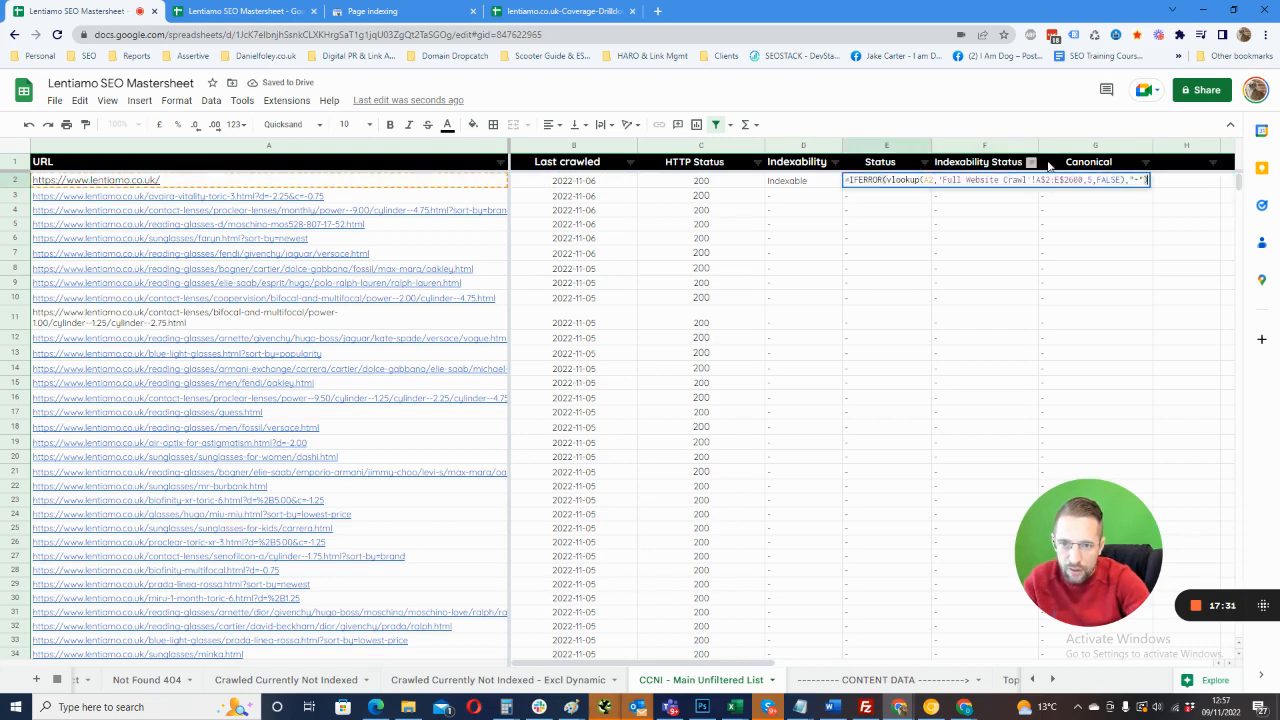
left_click(1034, 240)
left_click(1090, 185)
double_click(1090, 185)
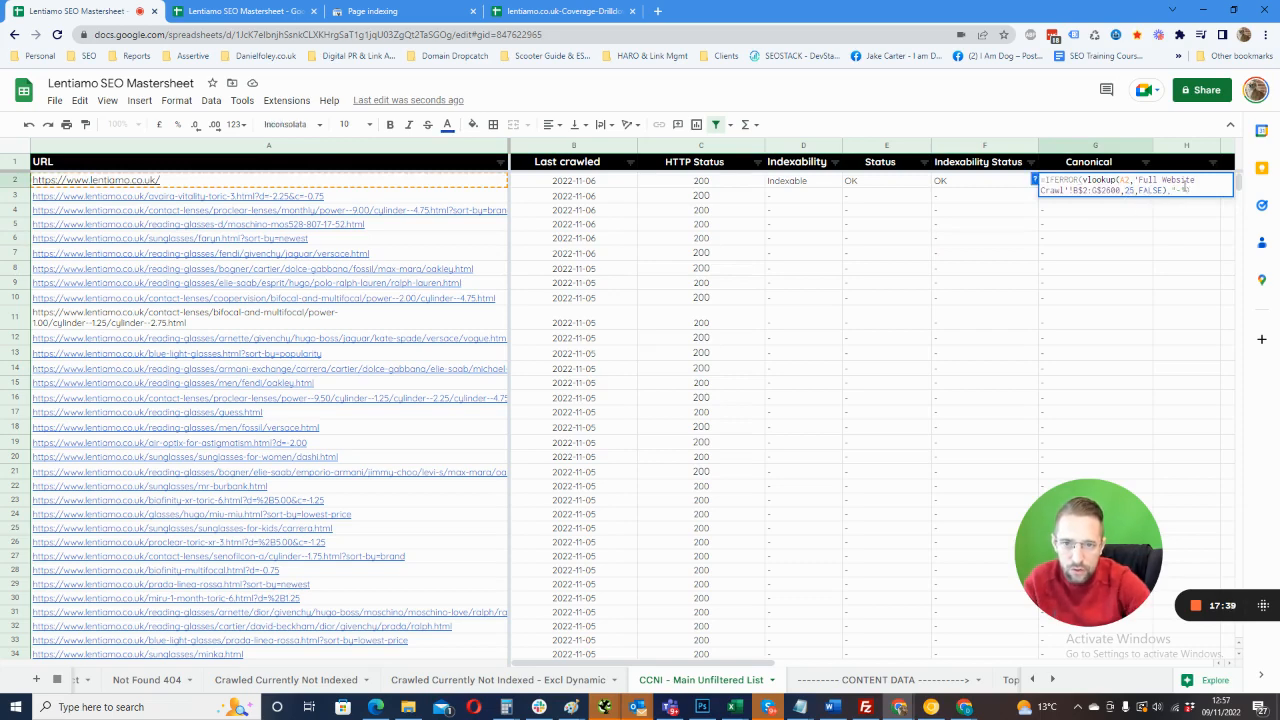
key("Return")
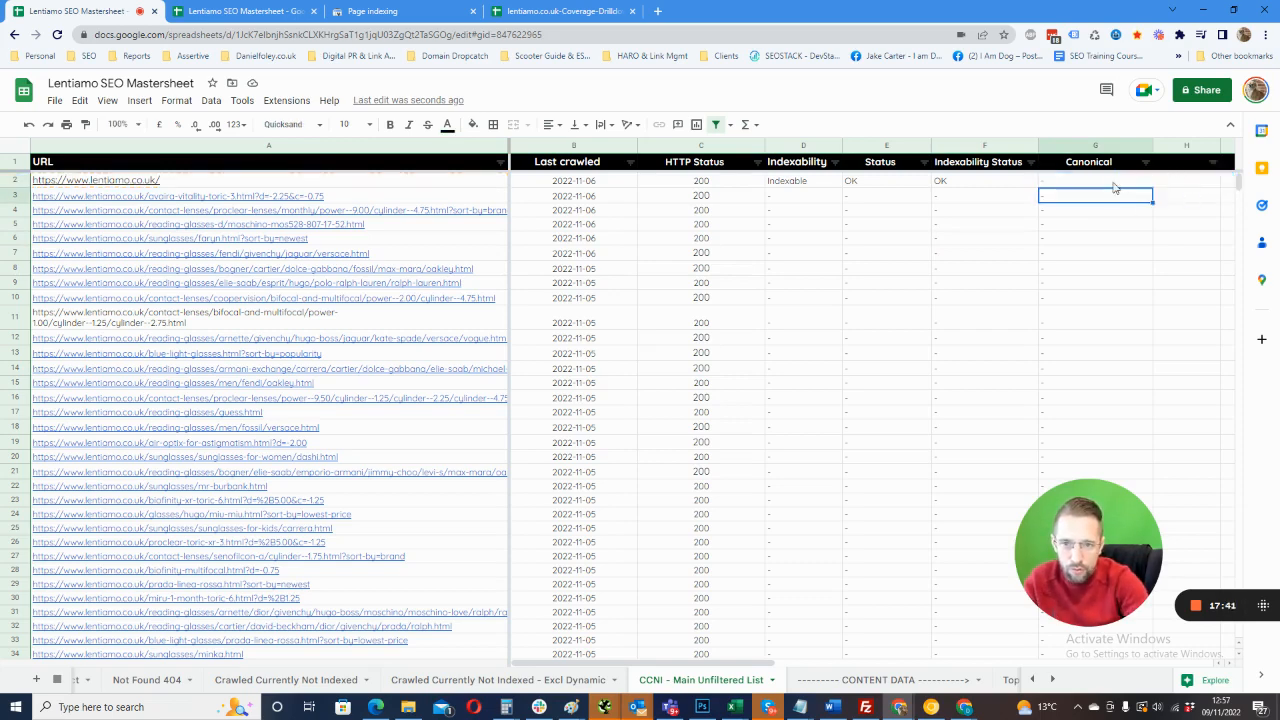
- Extend the lookup range in the G2 formula to end at column Z and set its column index to 2
left_click(1110, 185)
double_click(1110, 188)
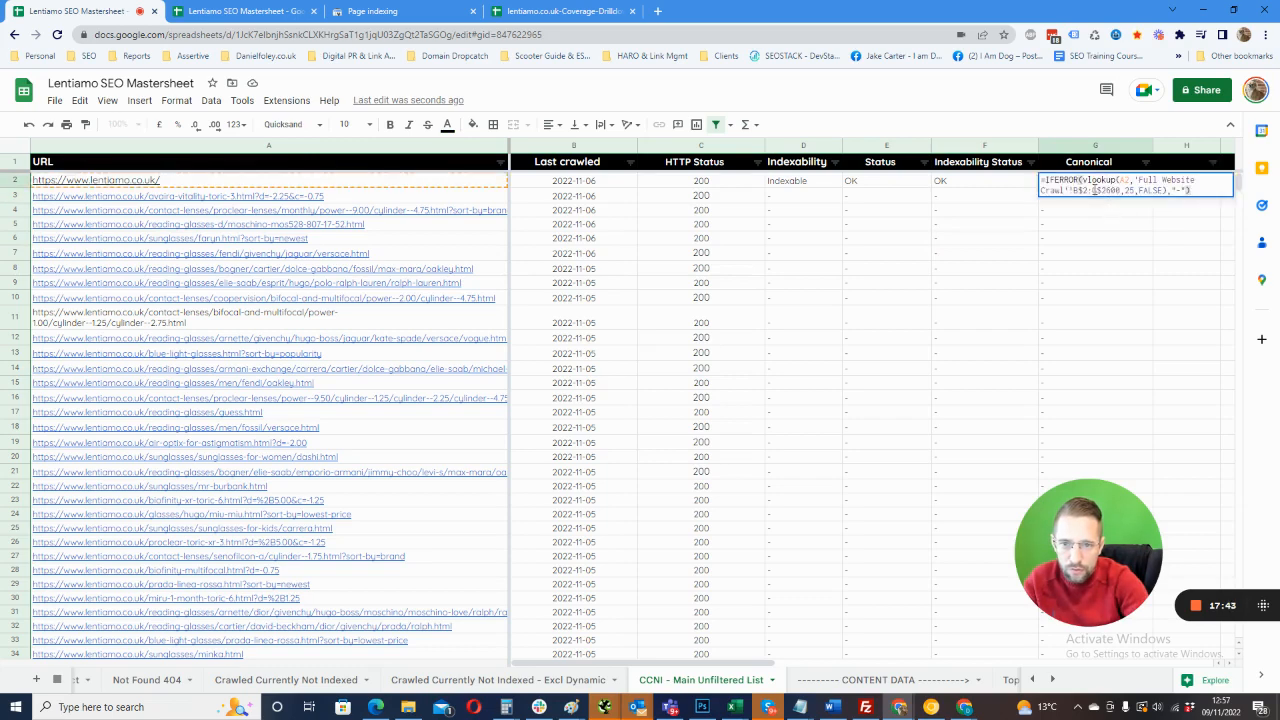
left_click(1080, 181)
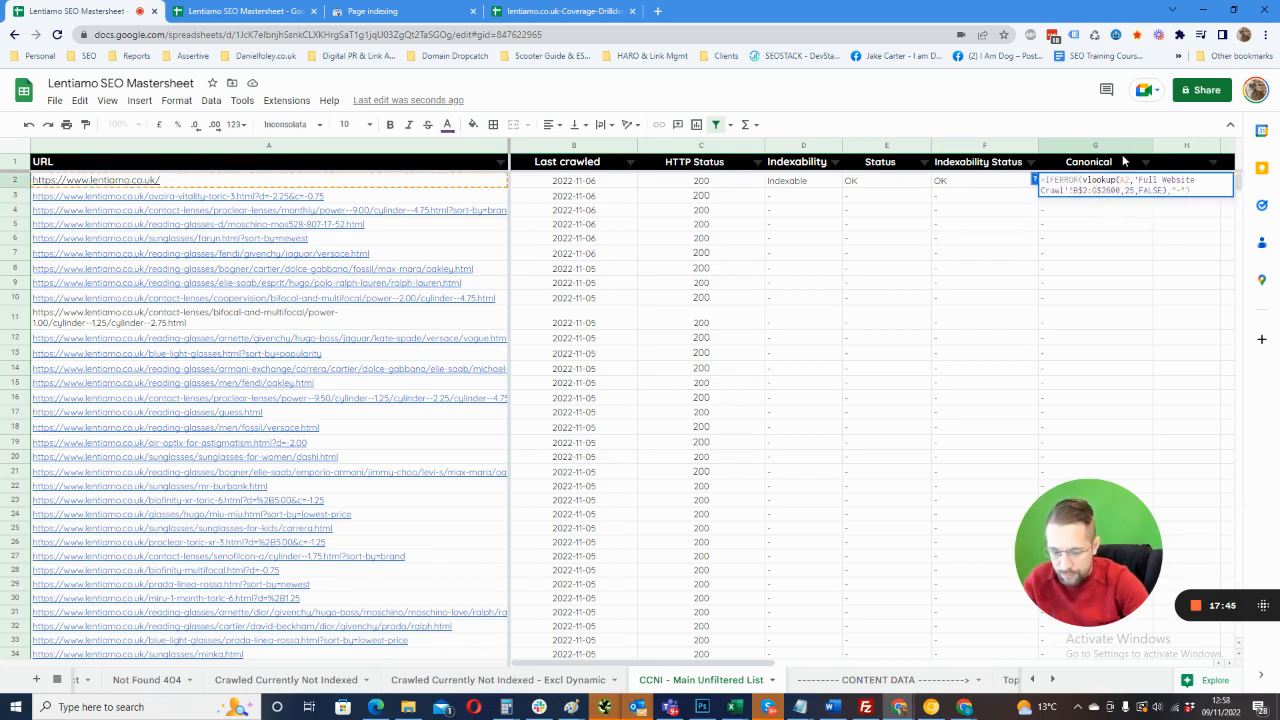
key("BackSpace")
type("Z")
key("Return")
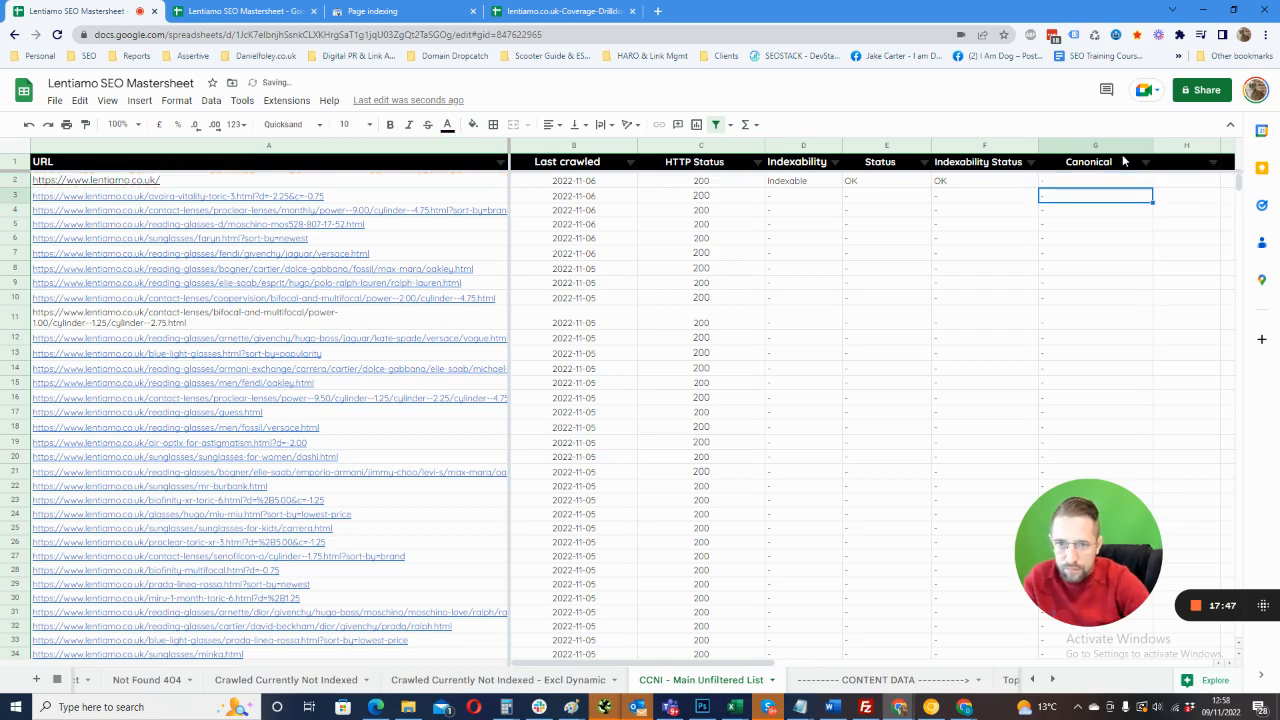
double_click(1112, 183)
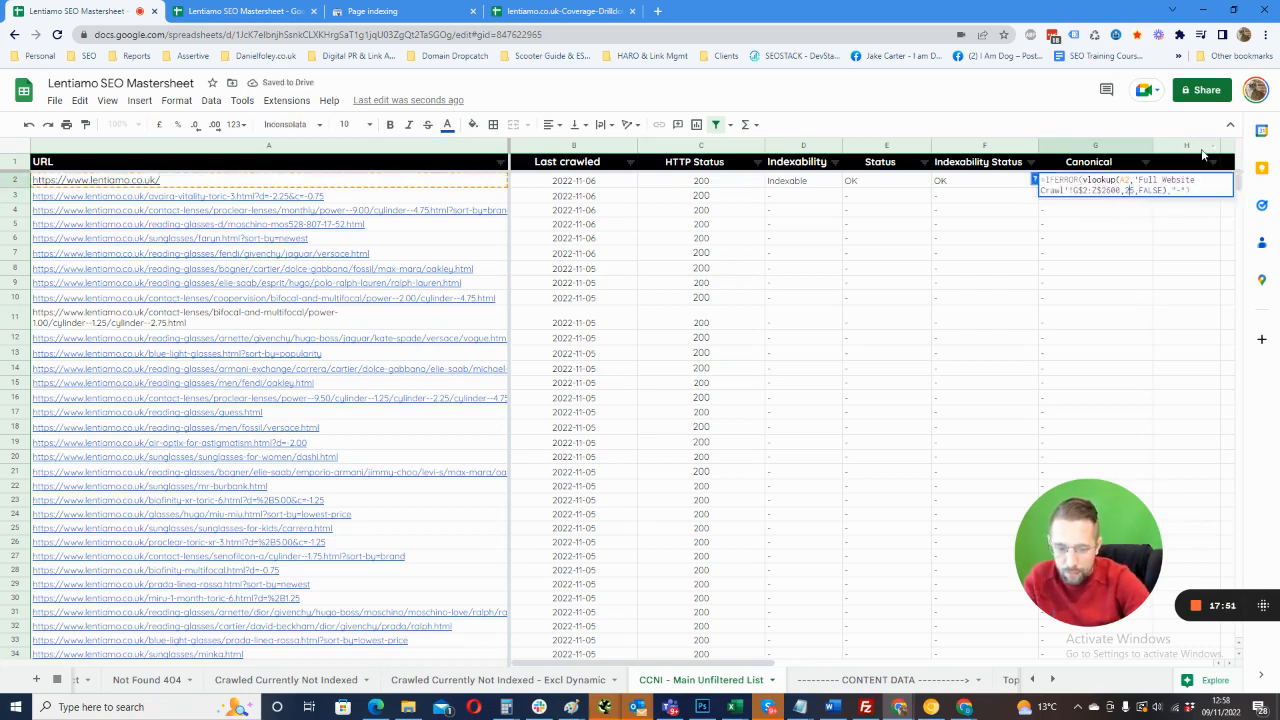
key("Return")
- Set the start of the lookup range in the G2 formula to column A, making it A$2:Z$2600
double_click(1104, 182)
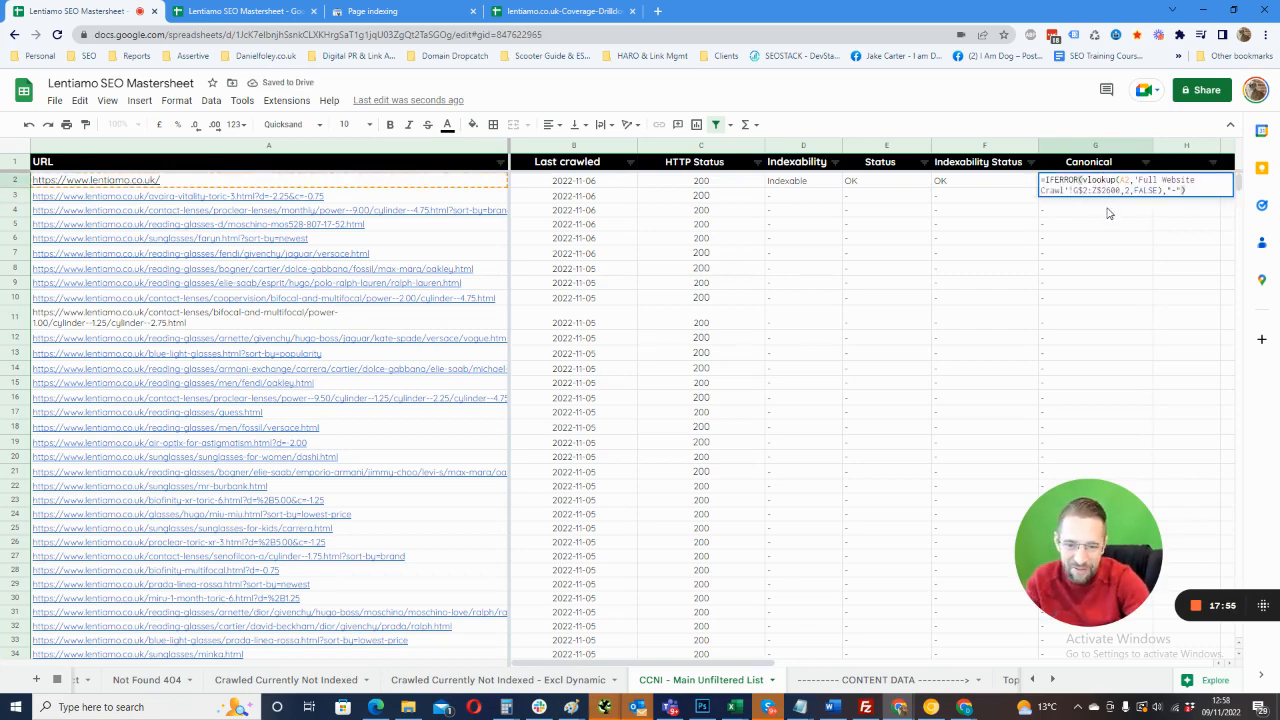
left_click(1077, 188)
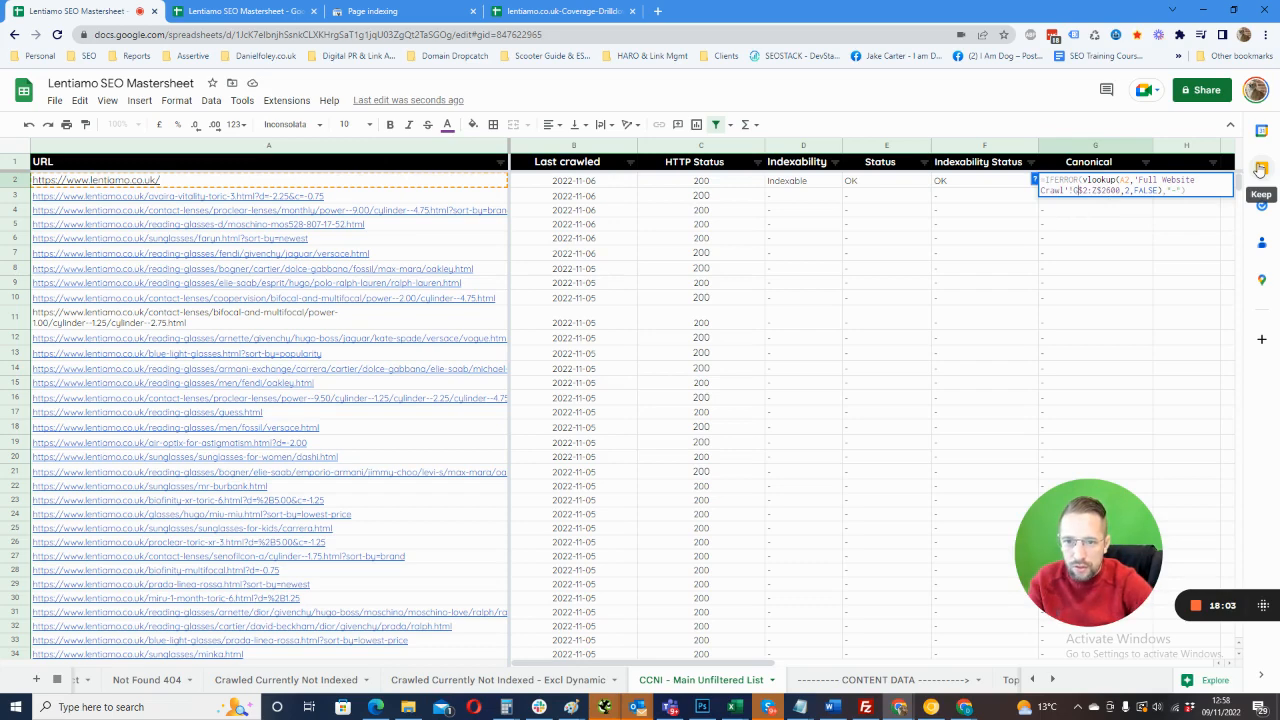
key("BackSpace")
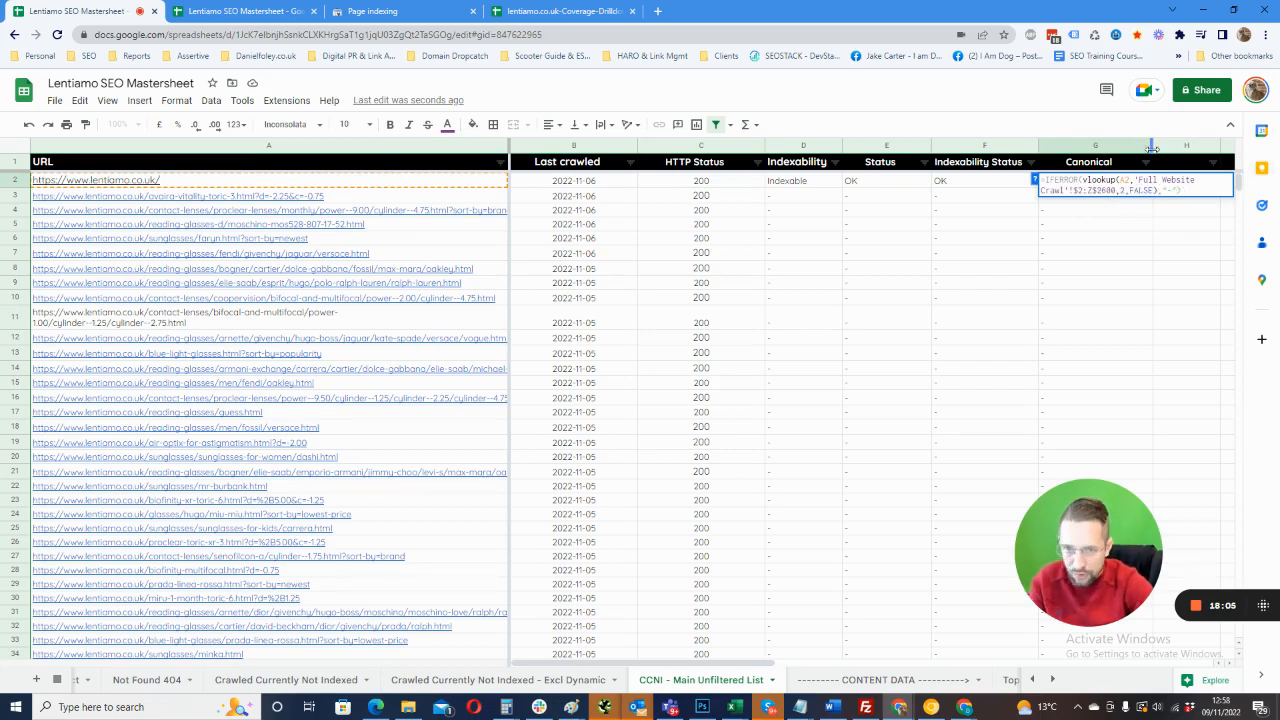
type("A")
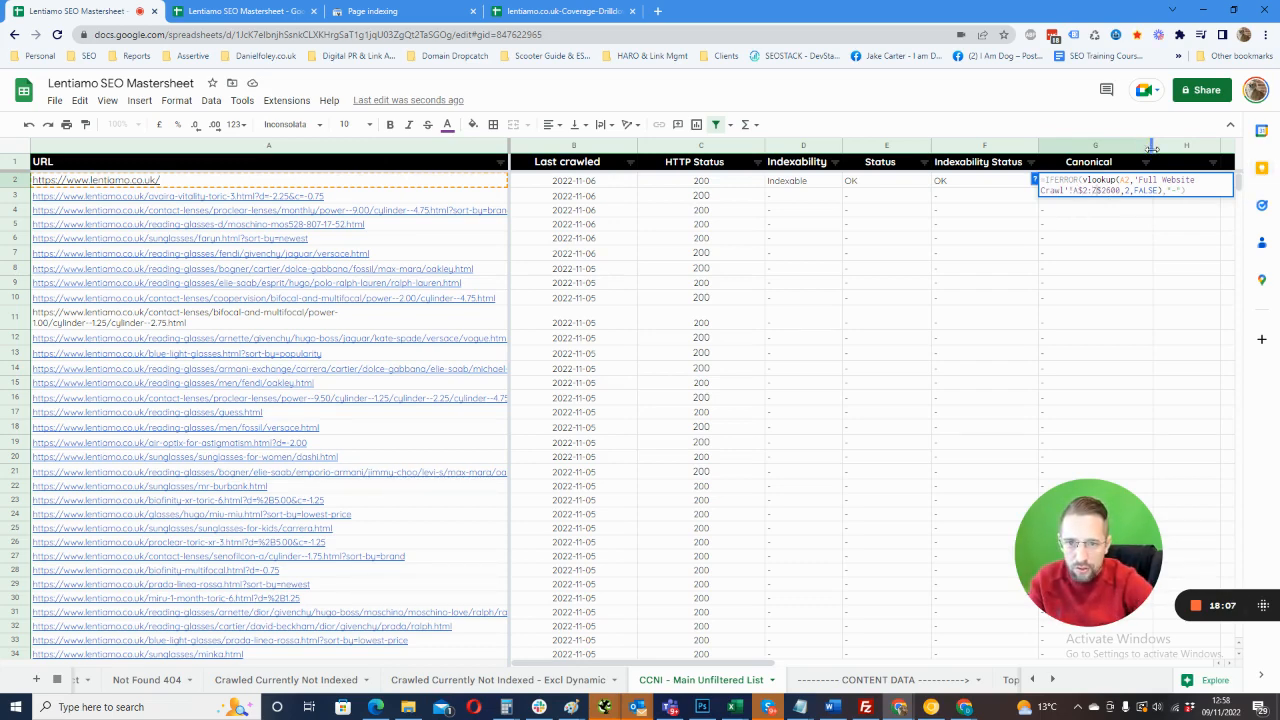
key("Return")
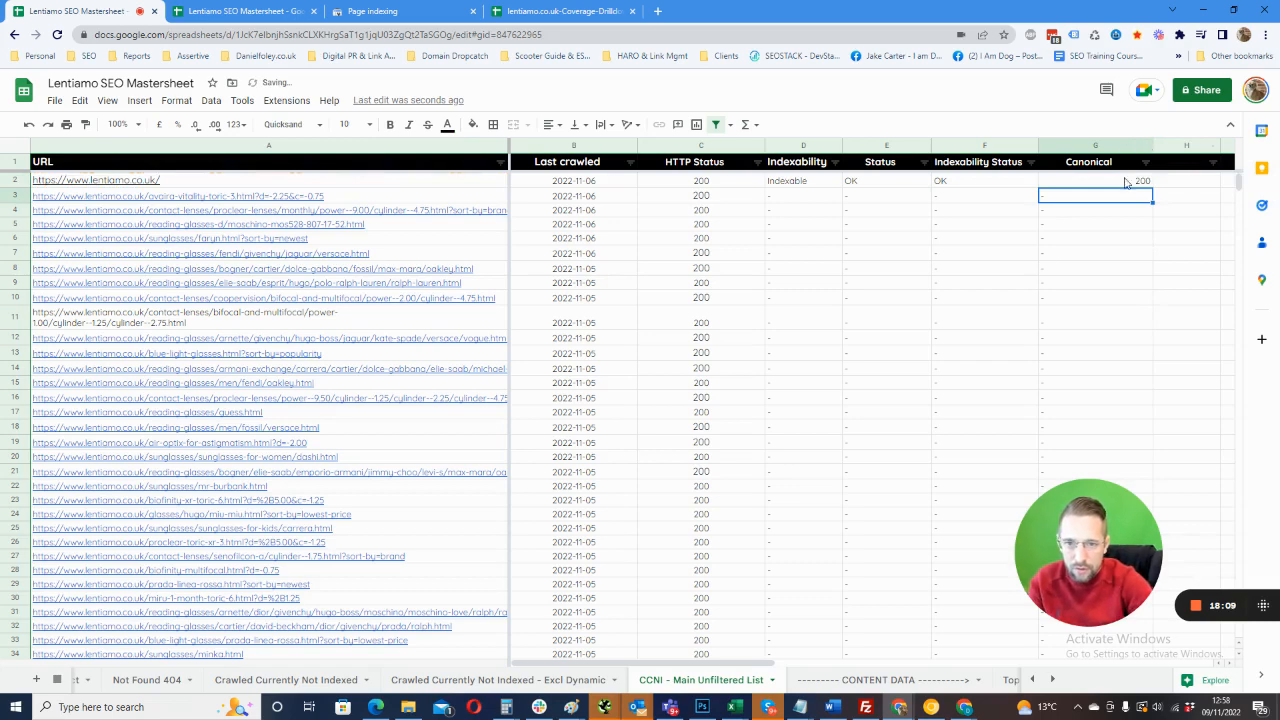
- Set the column index in the G2 formula to 25 and fill the formula down to G16
double_click(1129, 183)
left_click(1130, 190)
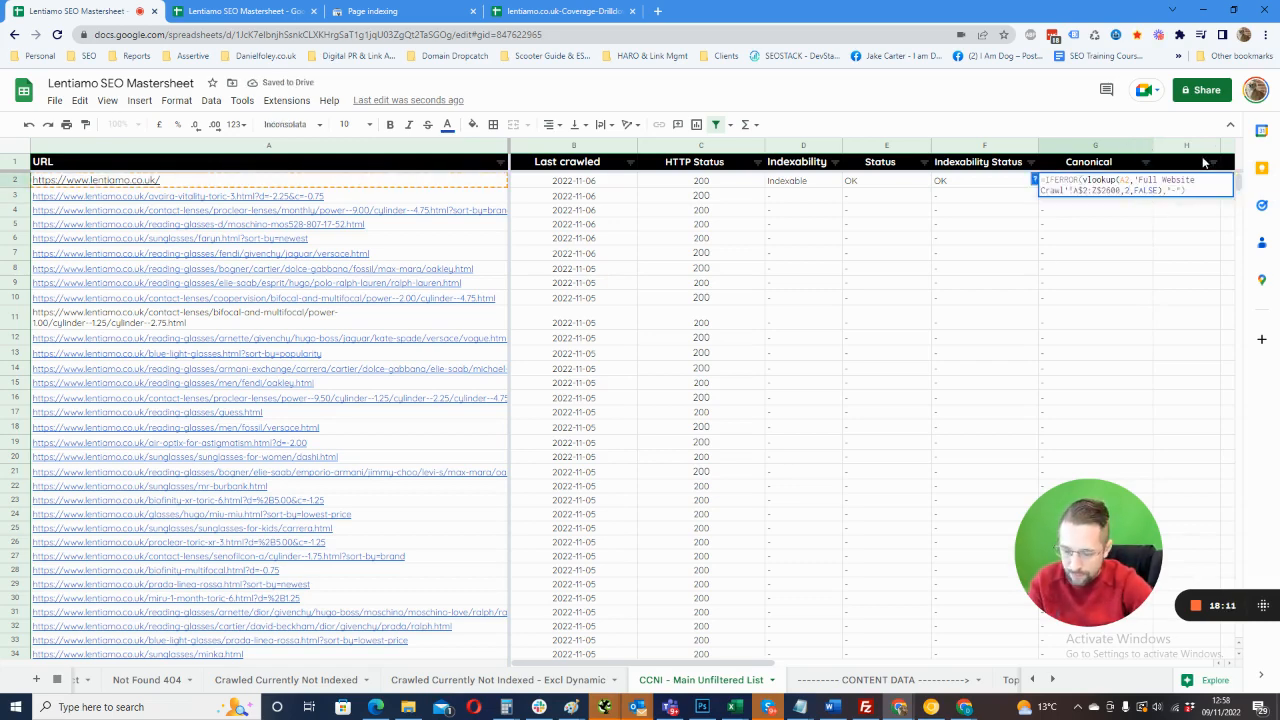
key("Return")
double_click(1115, 186)
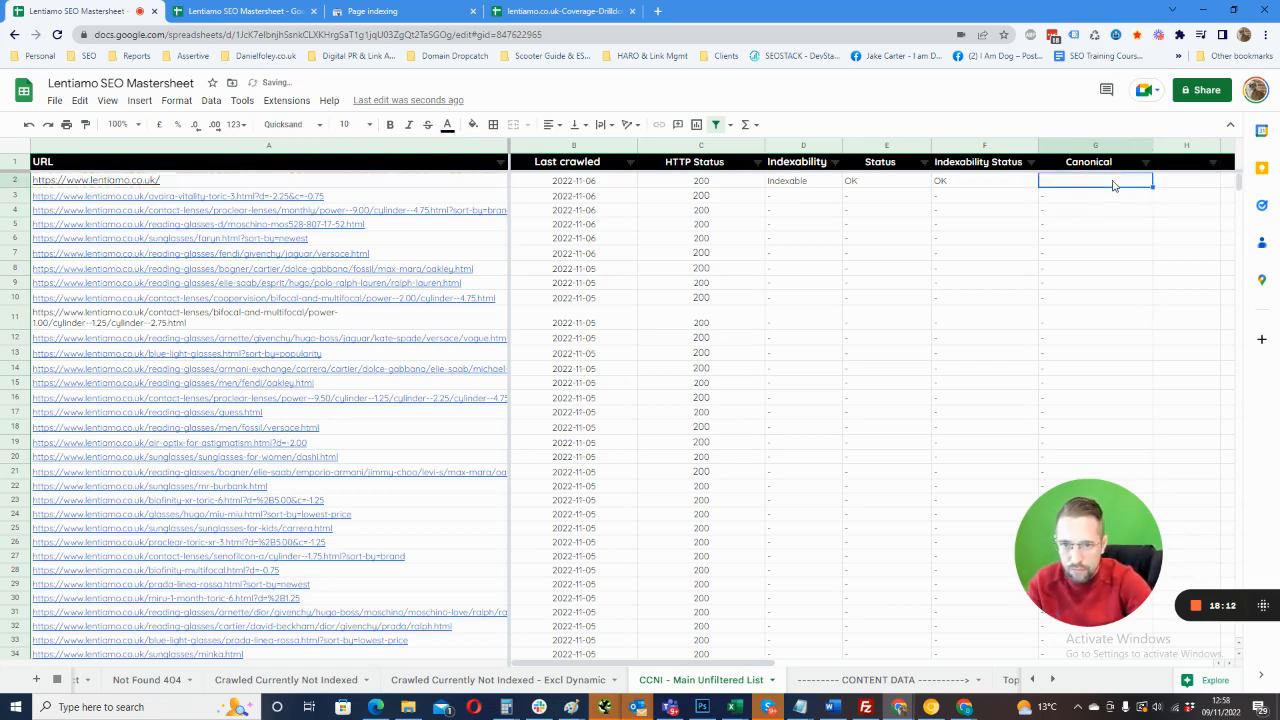
key("Escape")
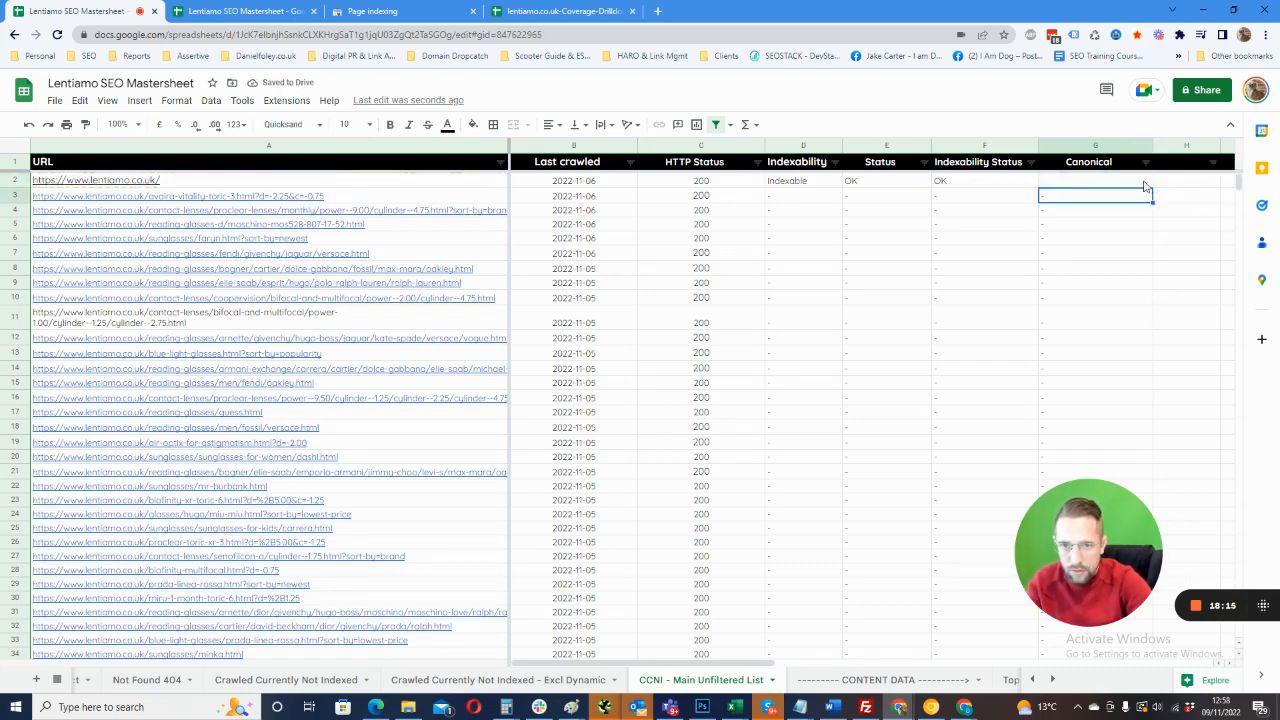
left_click_drag(1152, 187, 1130, 400)
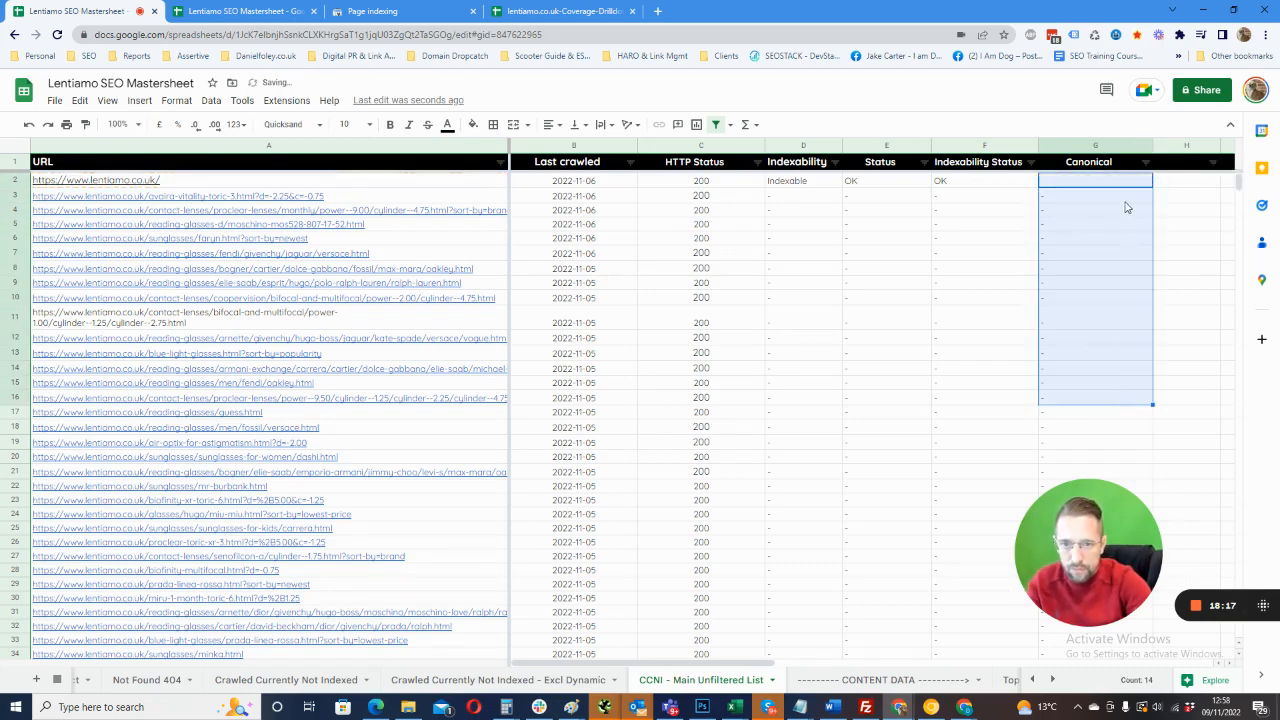
- Set the column index in the G2 formula to 26 and widen the Canonical column to fit its URLs
double_click(1100, 184)
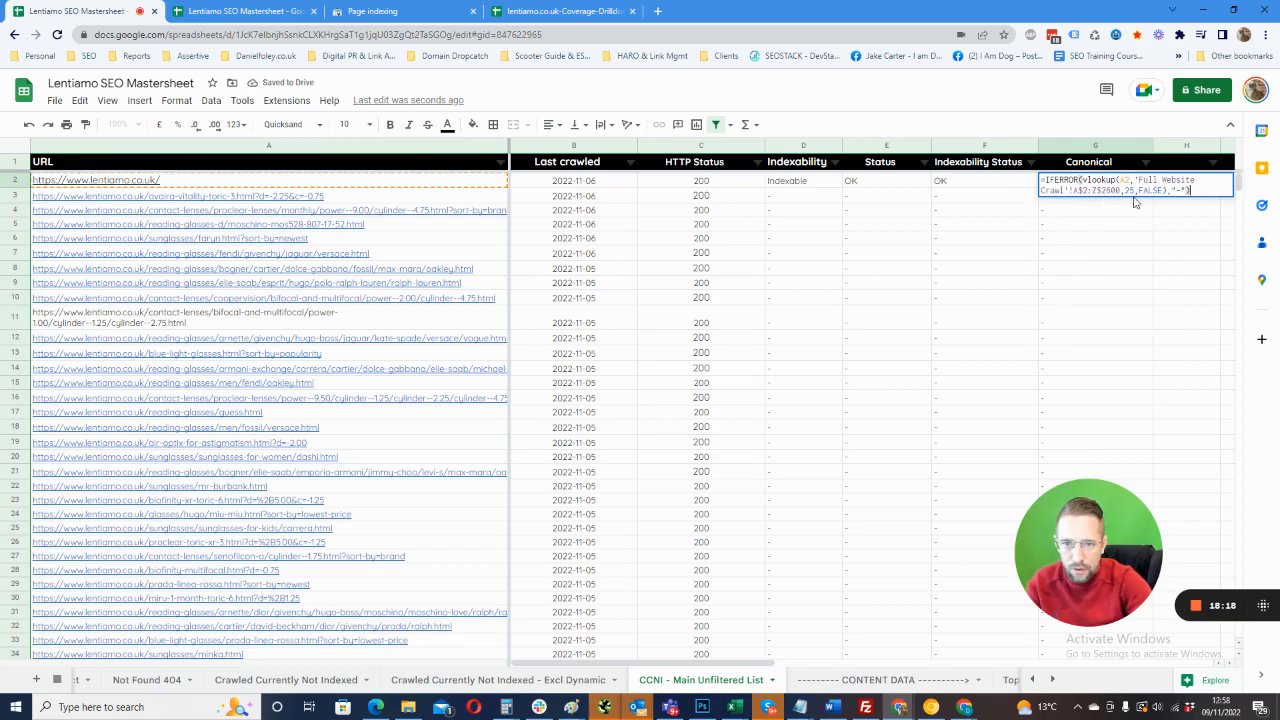
left_click(1130, 191)
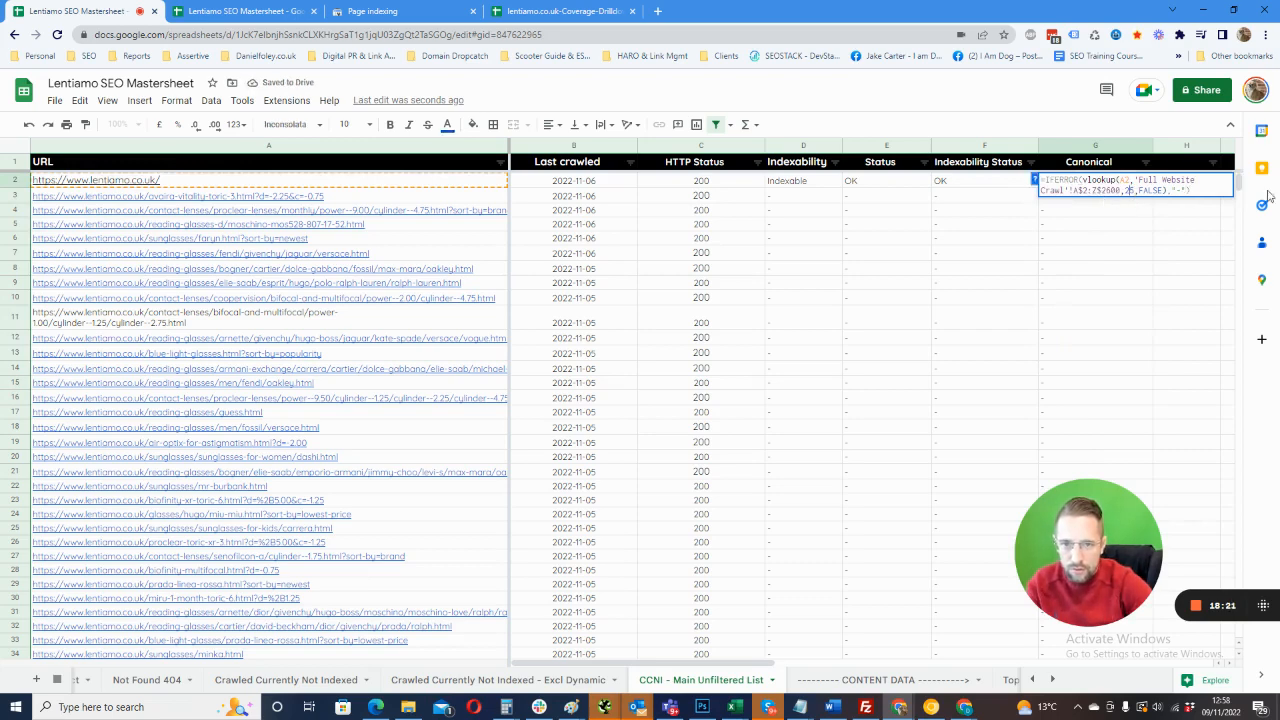
key("Delete")
type("6")
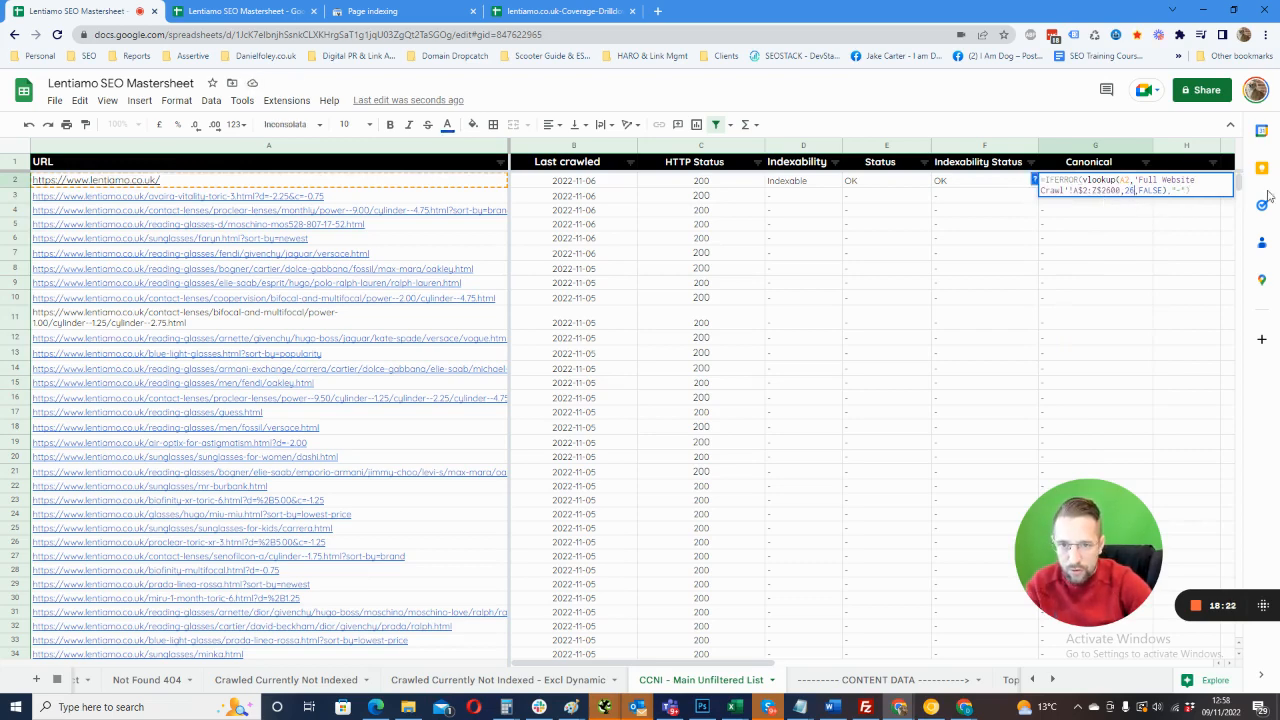
key("Return")
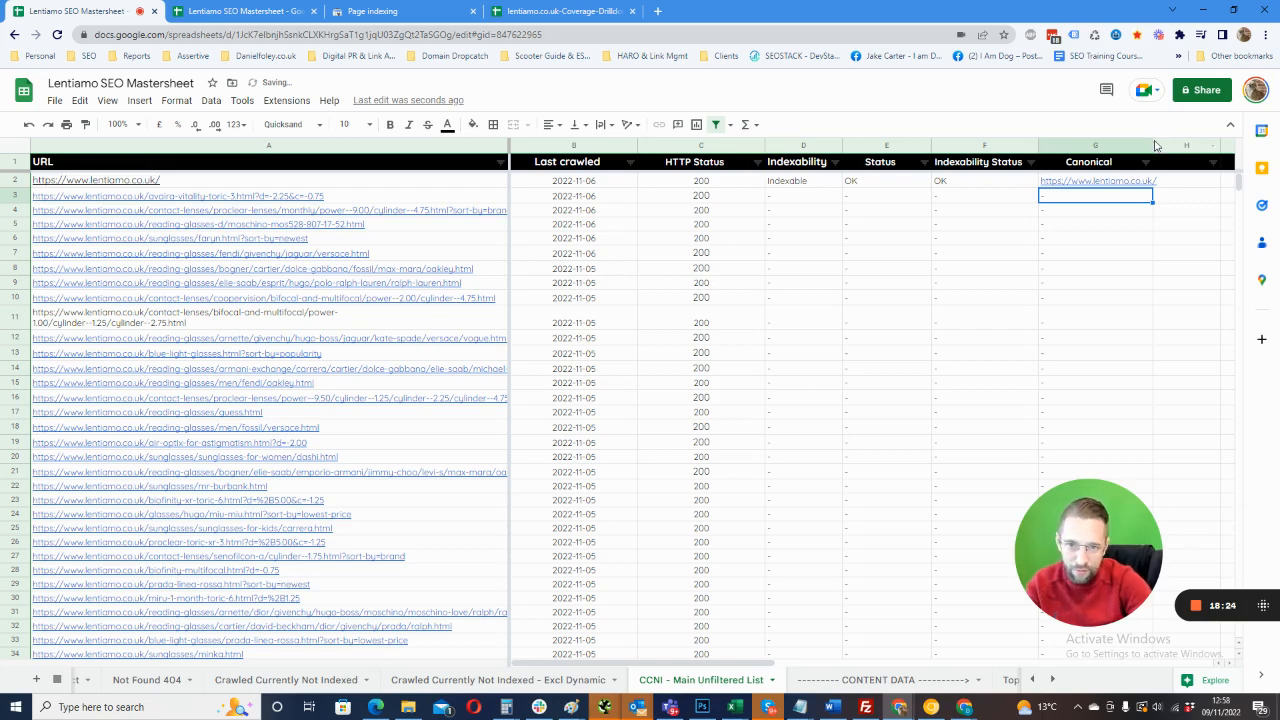
left_click_drag(1153, 147, 1194, 147)
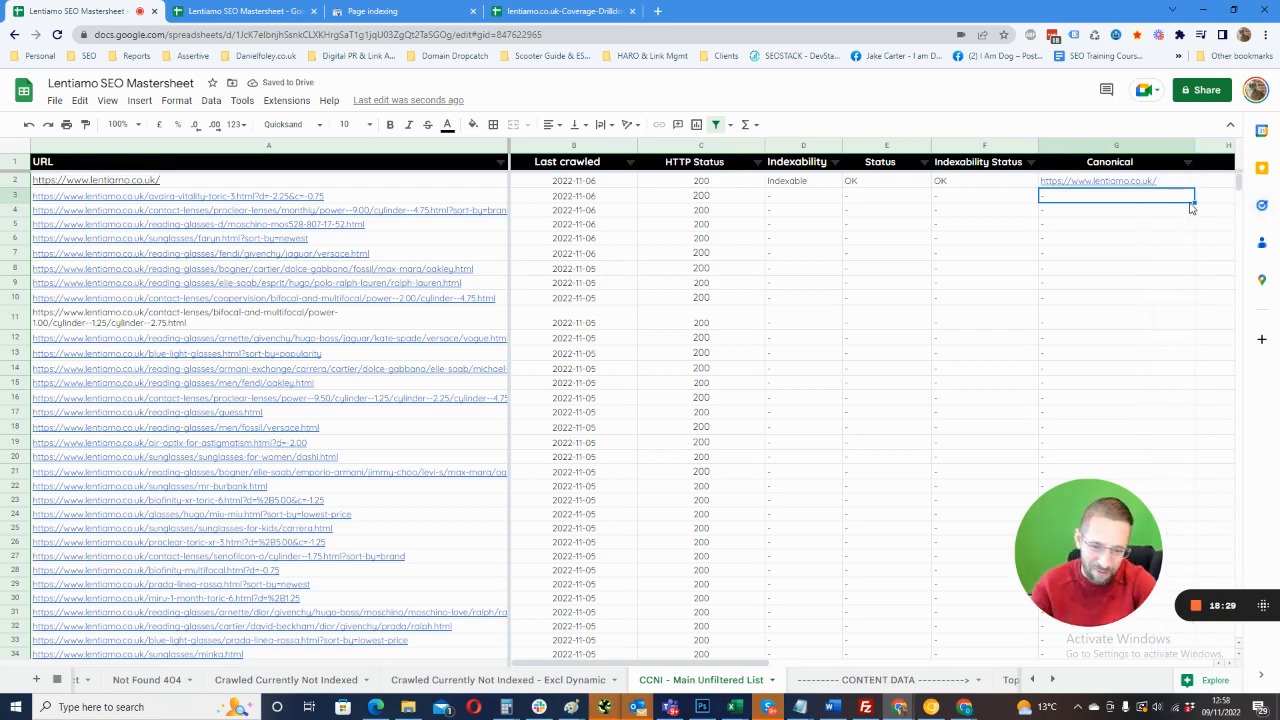
- Review the lookup value, crawl sheet range and column index in the Canonical formula in G2
left_click(1166, 183)
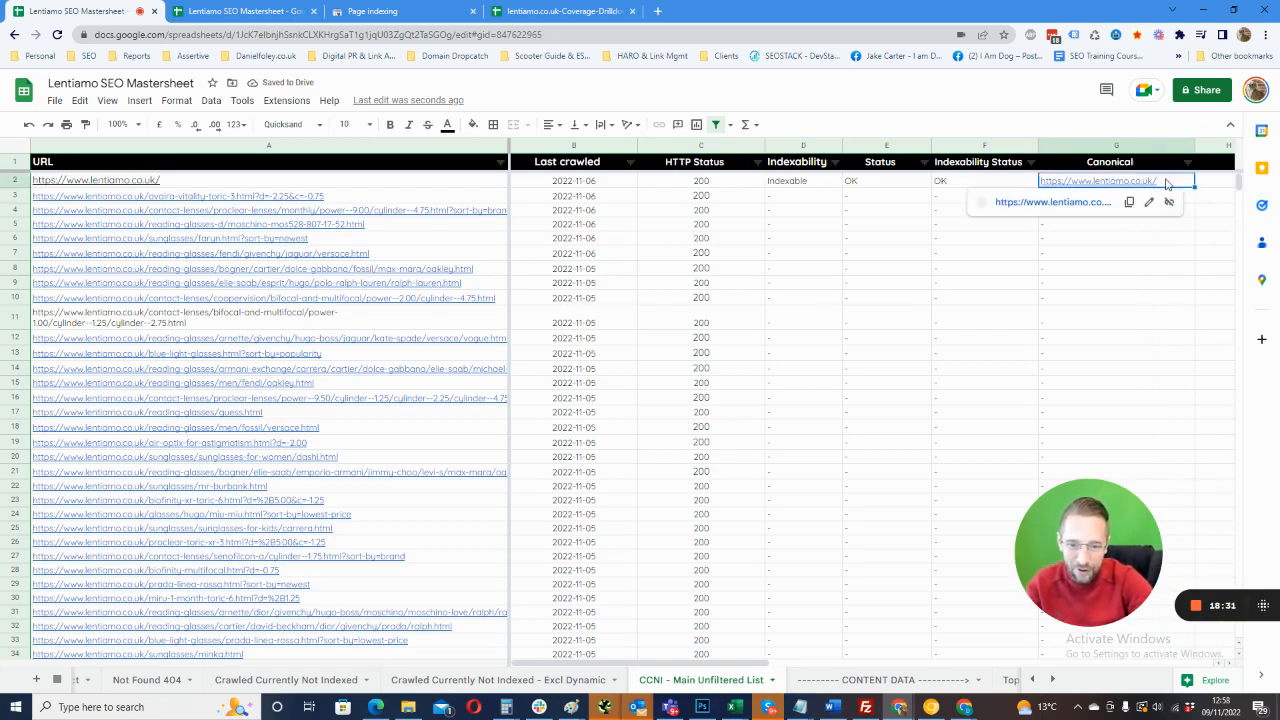
double_click(1166, 183)
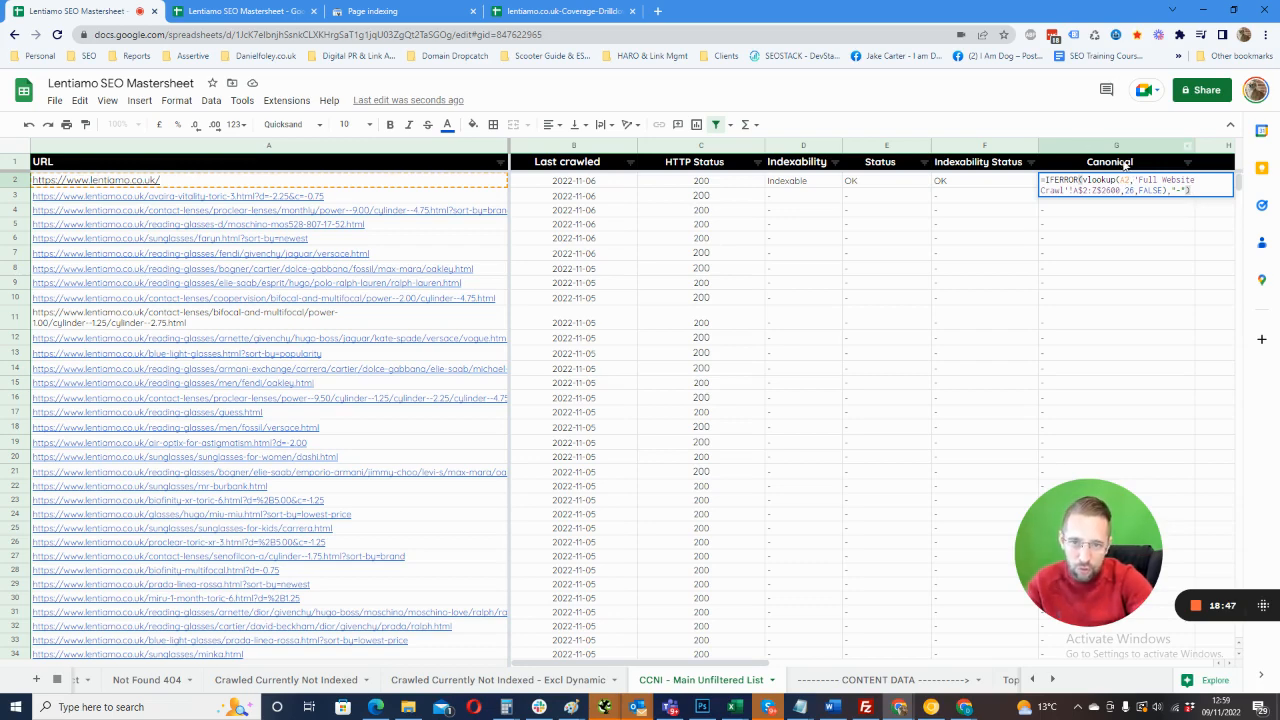
double_click(1124, 180)
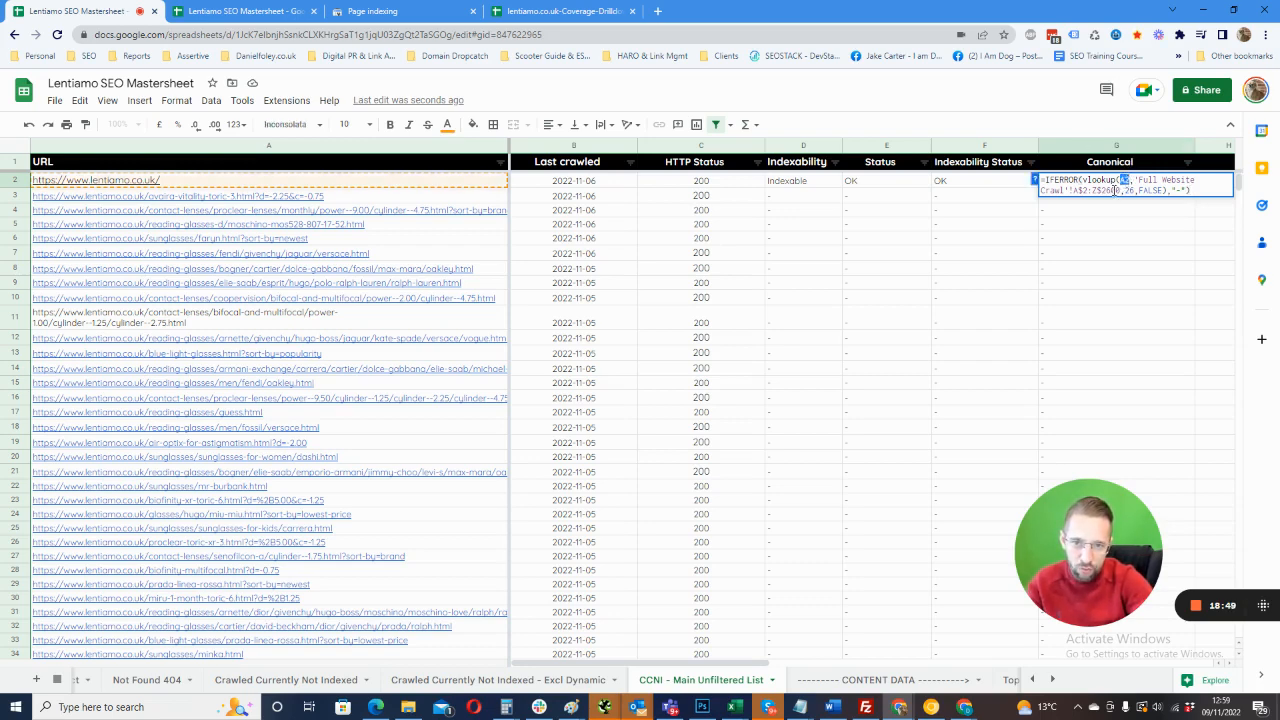
left_click_drag(1074, 190, 1132, 195)
left_click(1128, 192)
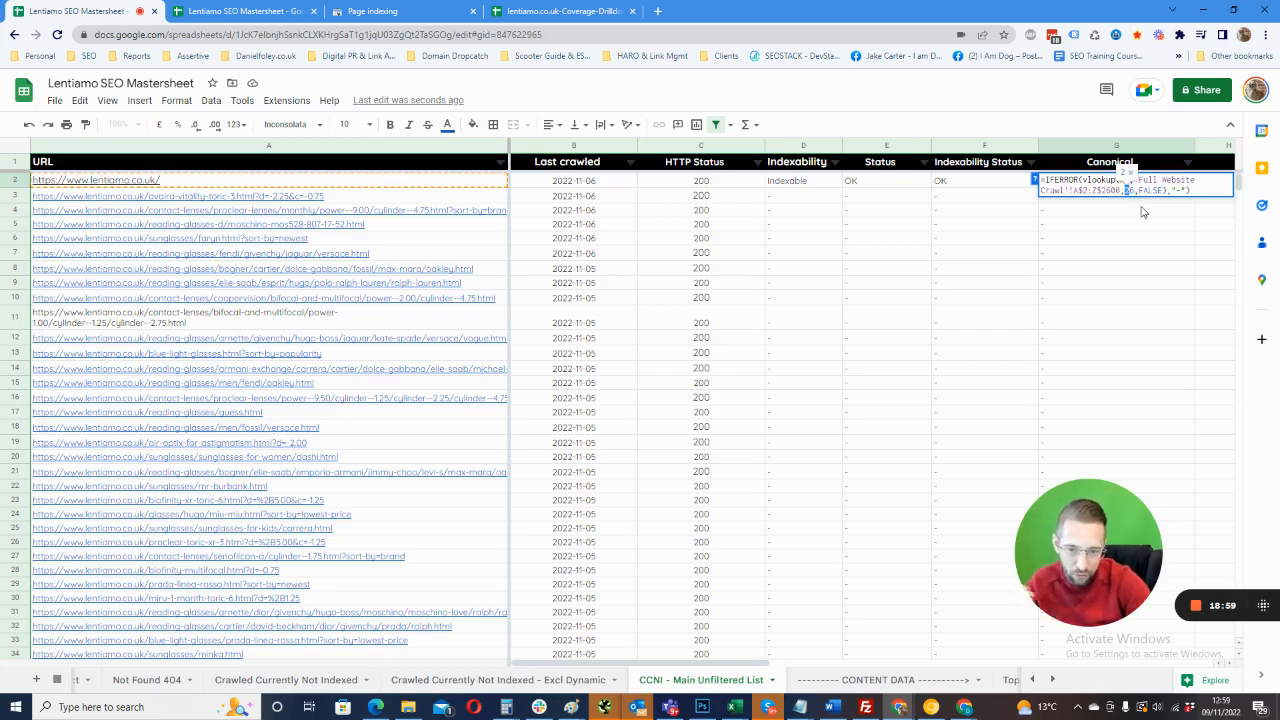
key("Return")
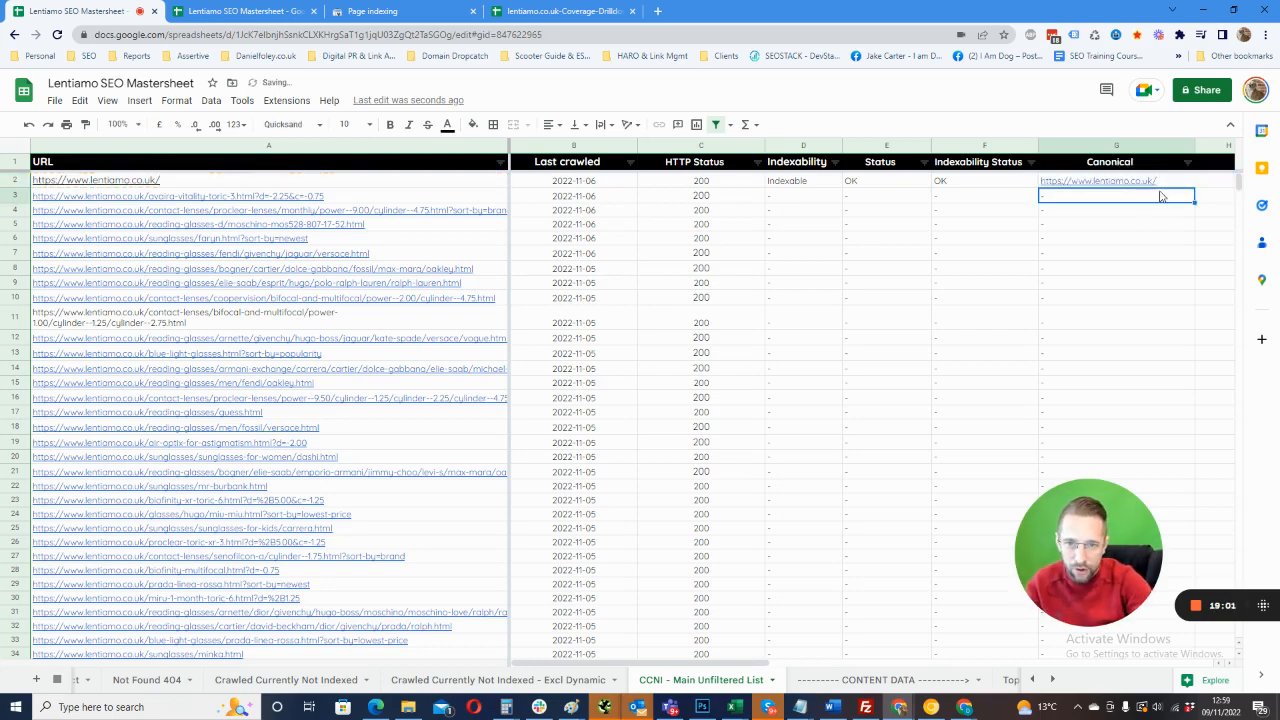
- Fill the corrected Canonical formula from G2 down column G and check the results across the list
left_click(1183, 182)
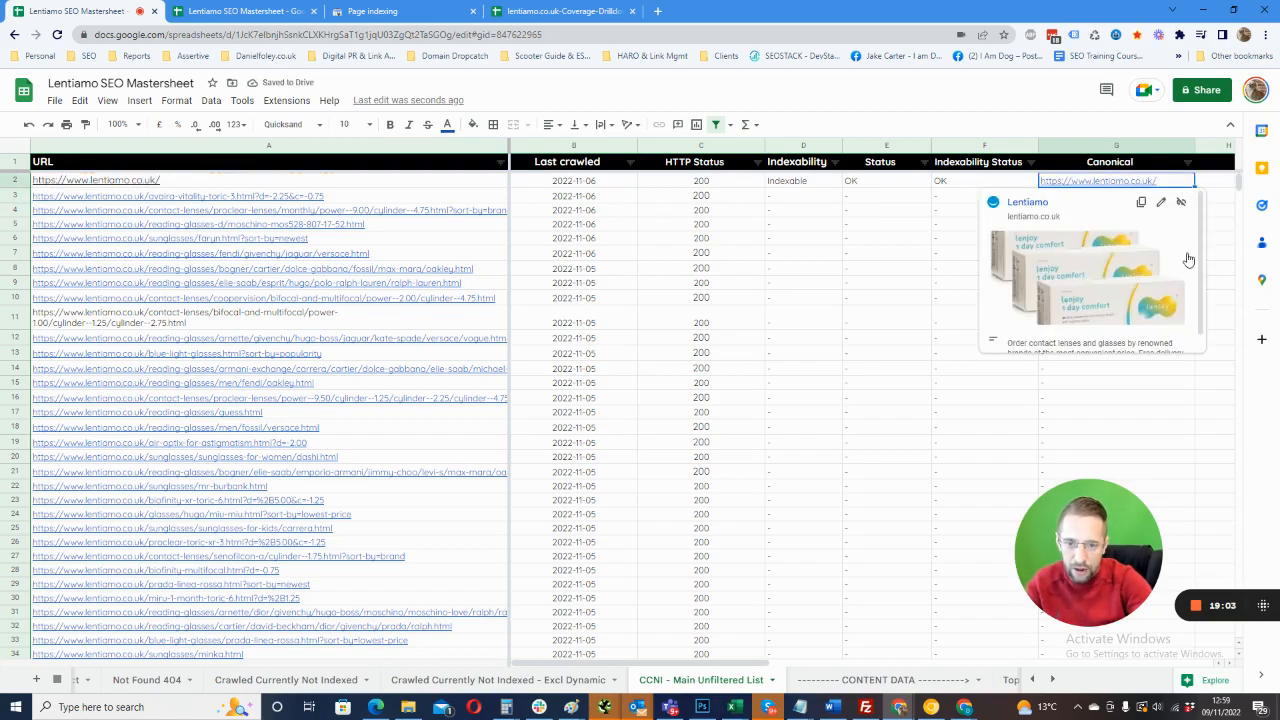
scroll(1156, 622, "down", 3)
left_click_drag(1160, 648, 1160, 648)
scroll(1143, 330, "up", 3)
scroll(1125, 378, "up", 10)
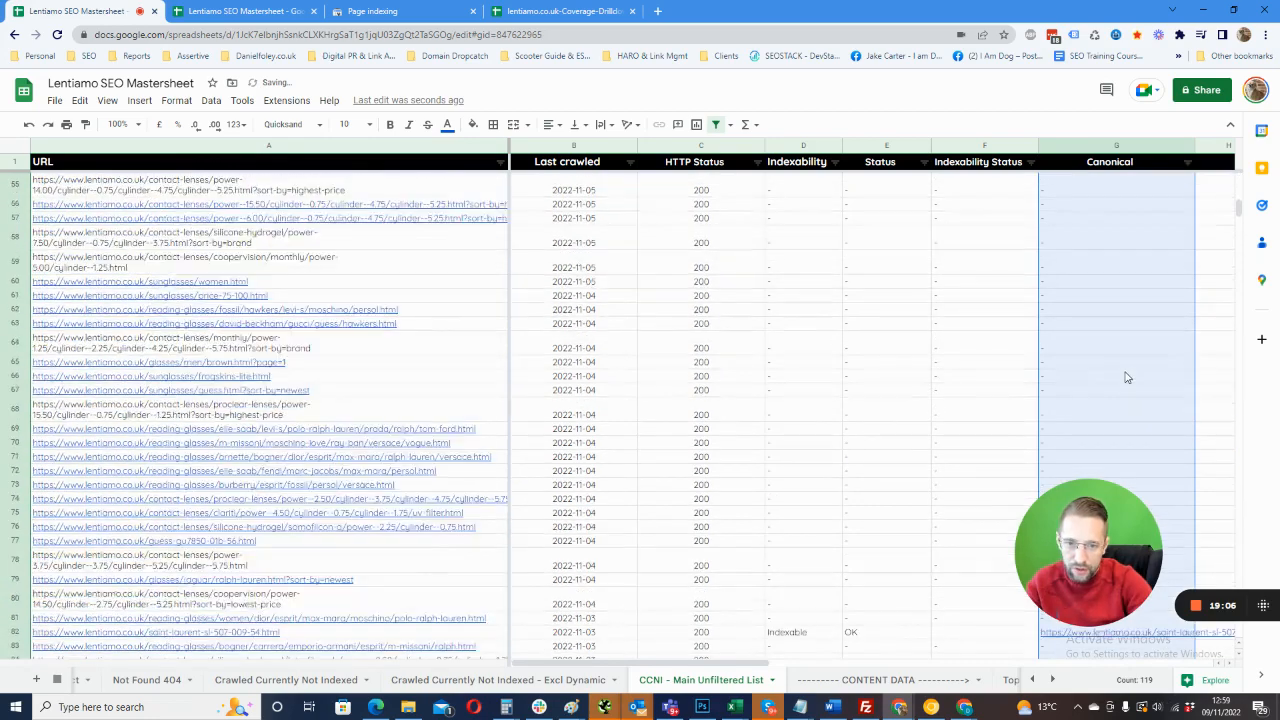
scroll(1130, 358, "up", 1)
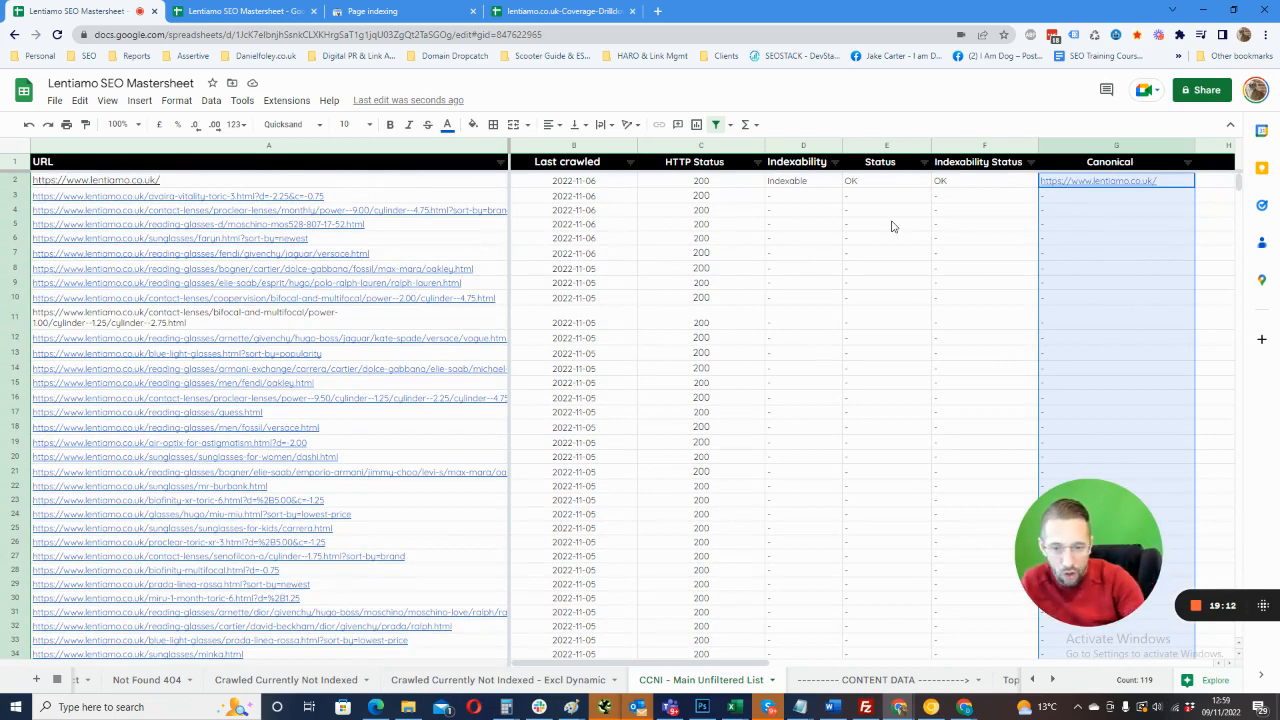
left_click(791, 201)
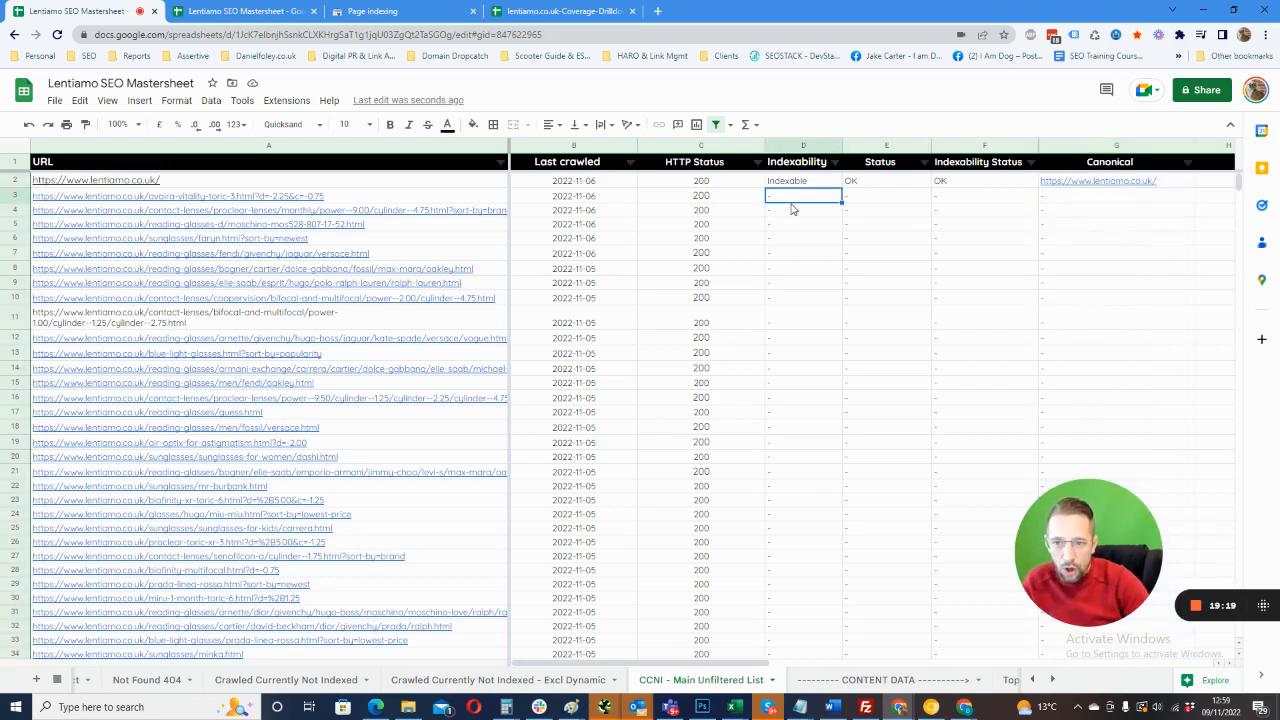
- Examine the HTTP status, indexability and status cells against the URLs in rows 3 and 4
key("Left")
key("Left")
key("Left")
key("Right")
key("Right")
key("Right")
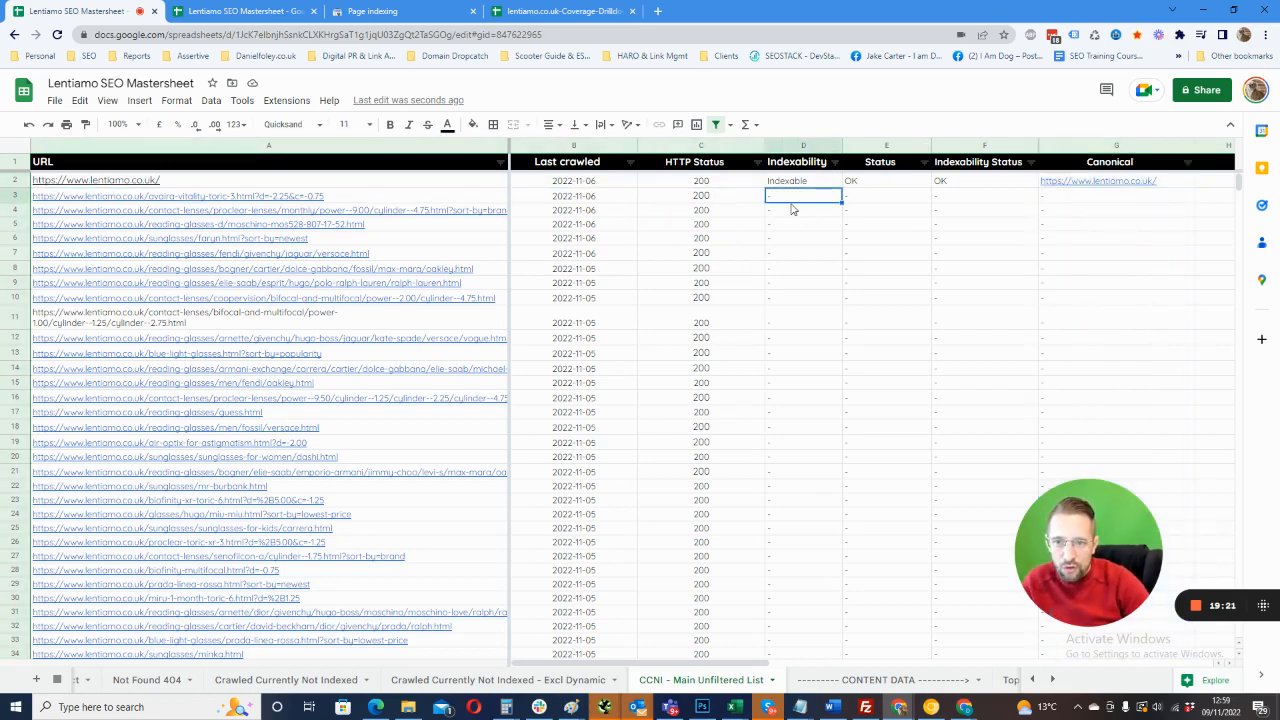
key("Right")
key("Left")
key("Left")
key("Left")
key("Left")
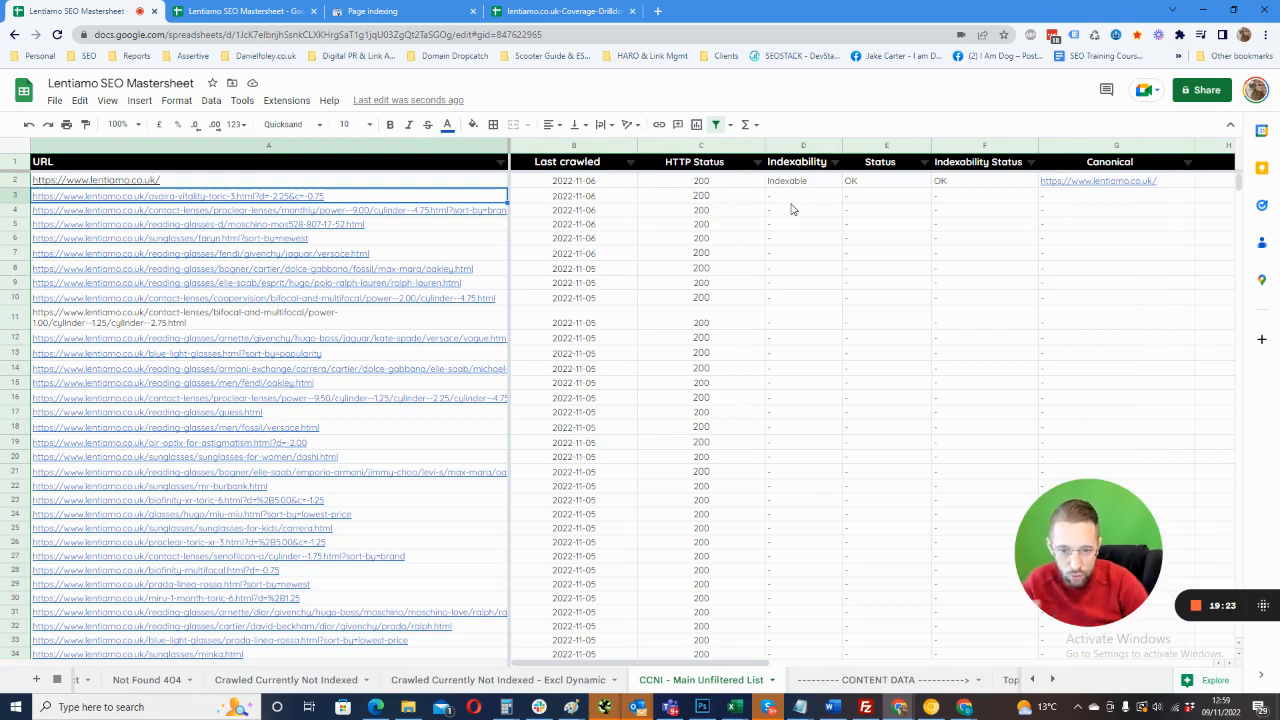
key("Right")
key("Right")
left_click(790, 208)
key("Right")
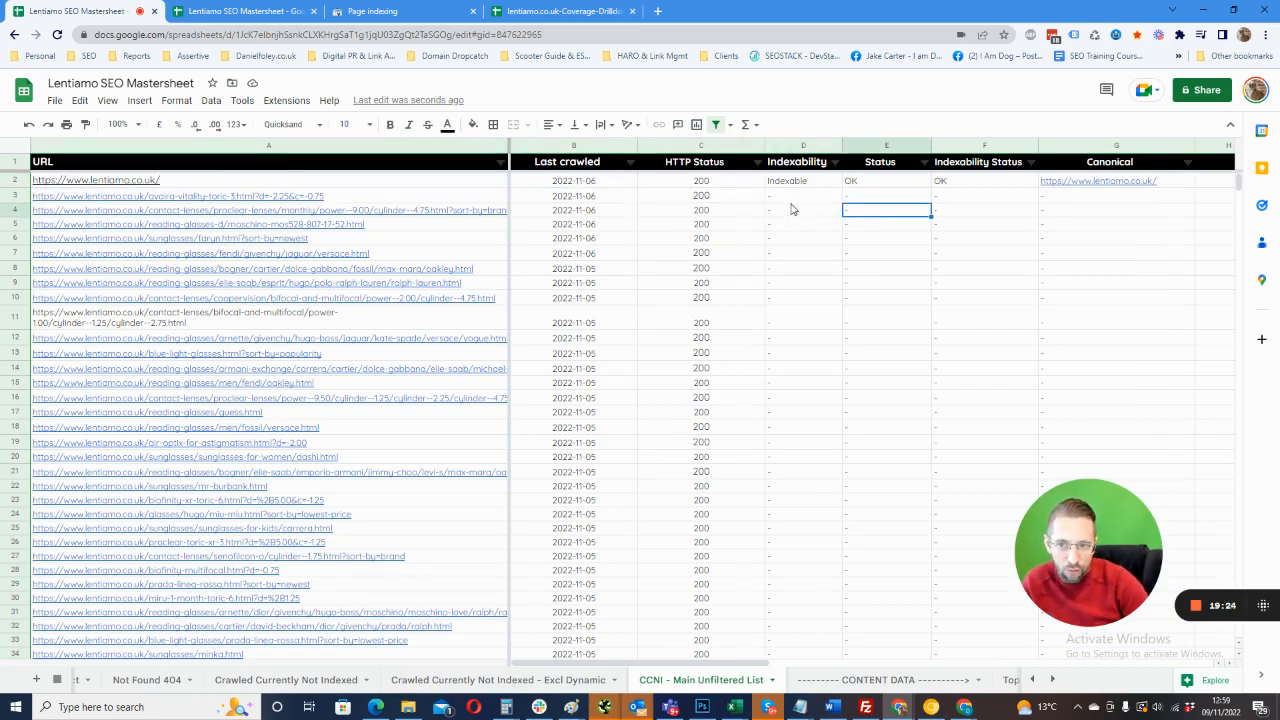
key("Left")
key("Up")
key("Left")
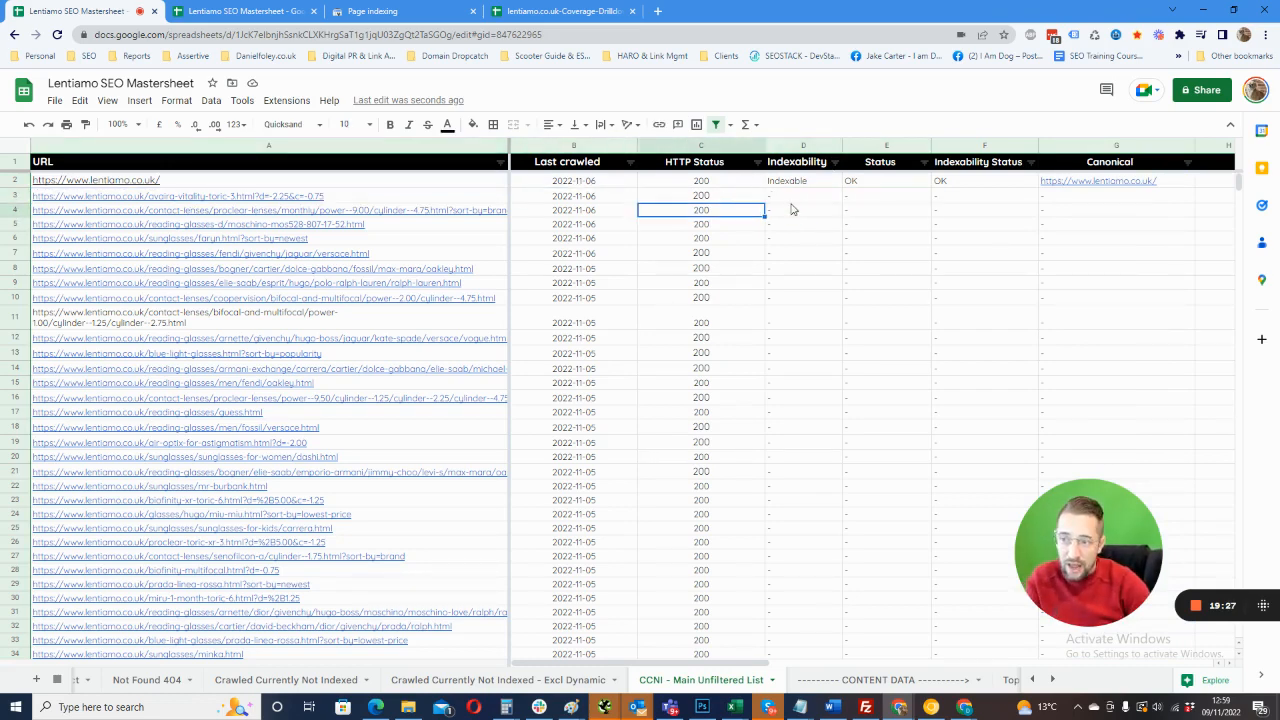
- Copy the reading-glasses URL in cell A7
key("Left")
key("Left")
key("Down")
key("Down")
key("Down")
key("Down")
key("ctrl+c")
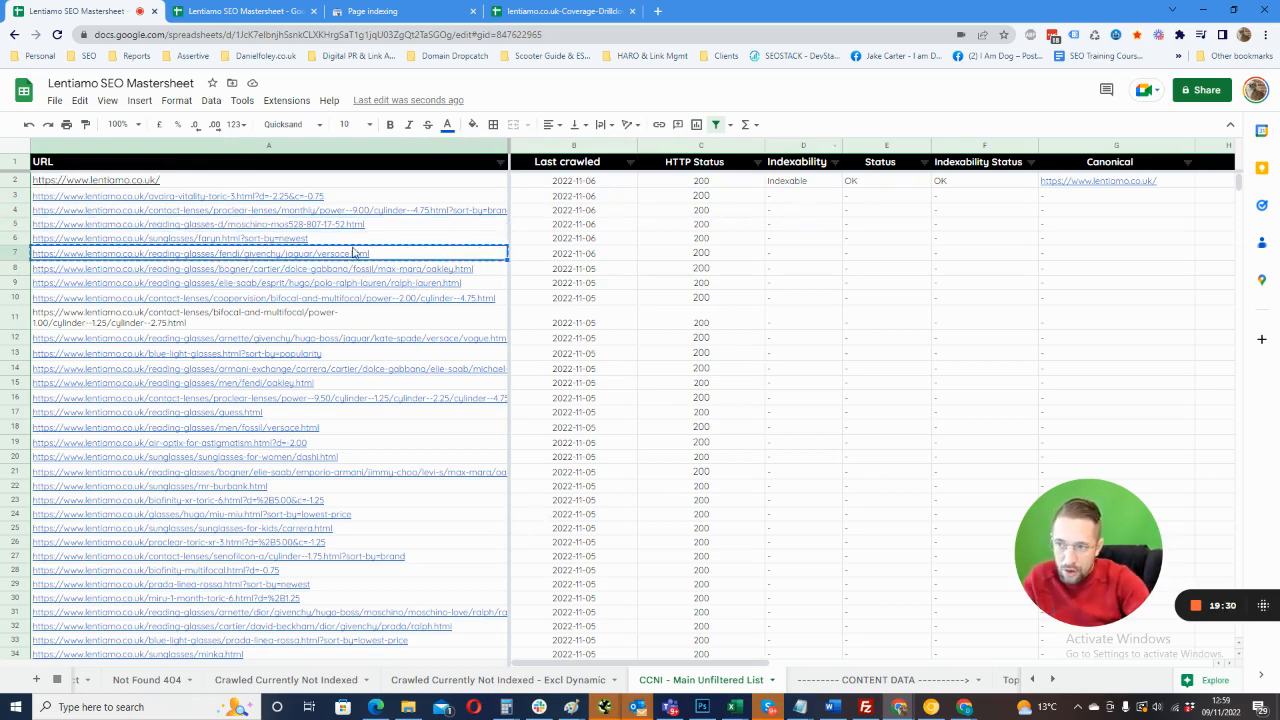
mouse_move(352, 247)
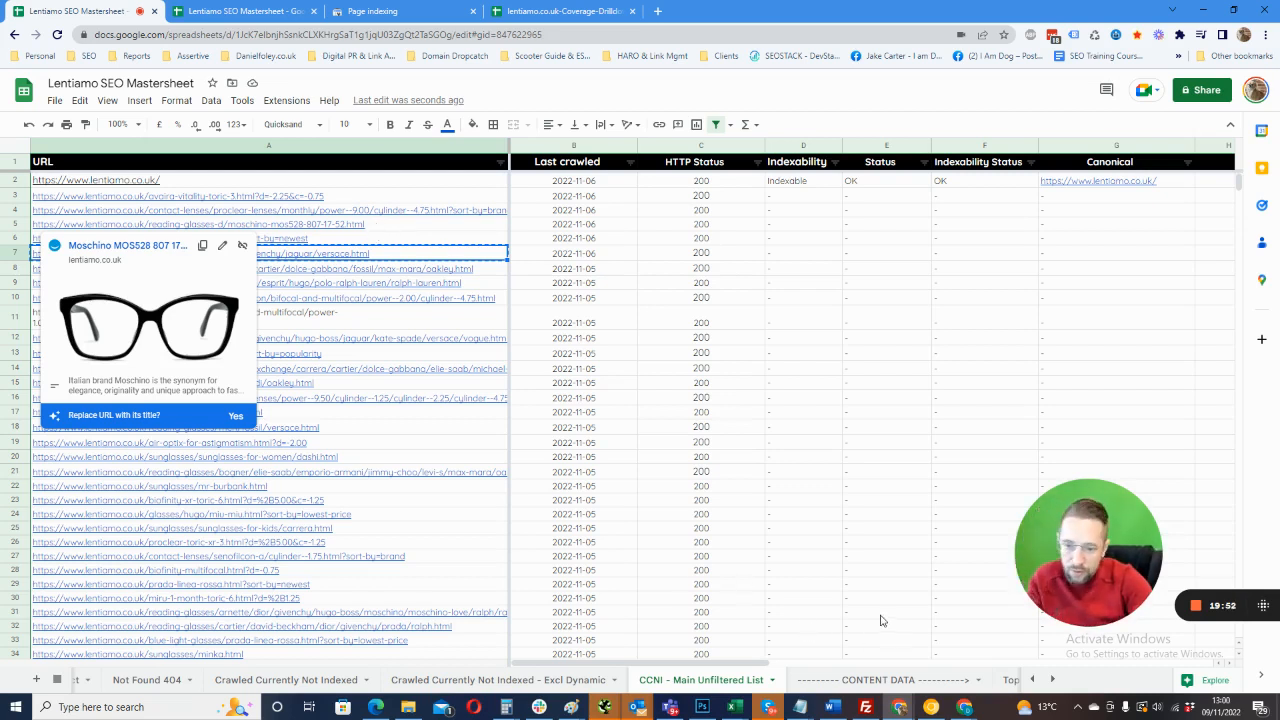
- Review the lookup range and column index in the Status formula in E2
left_click(926, 196)
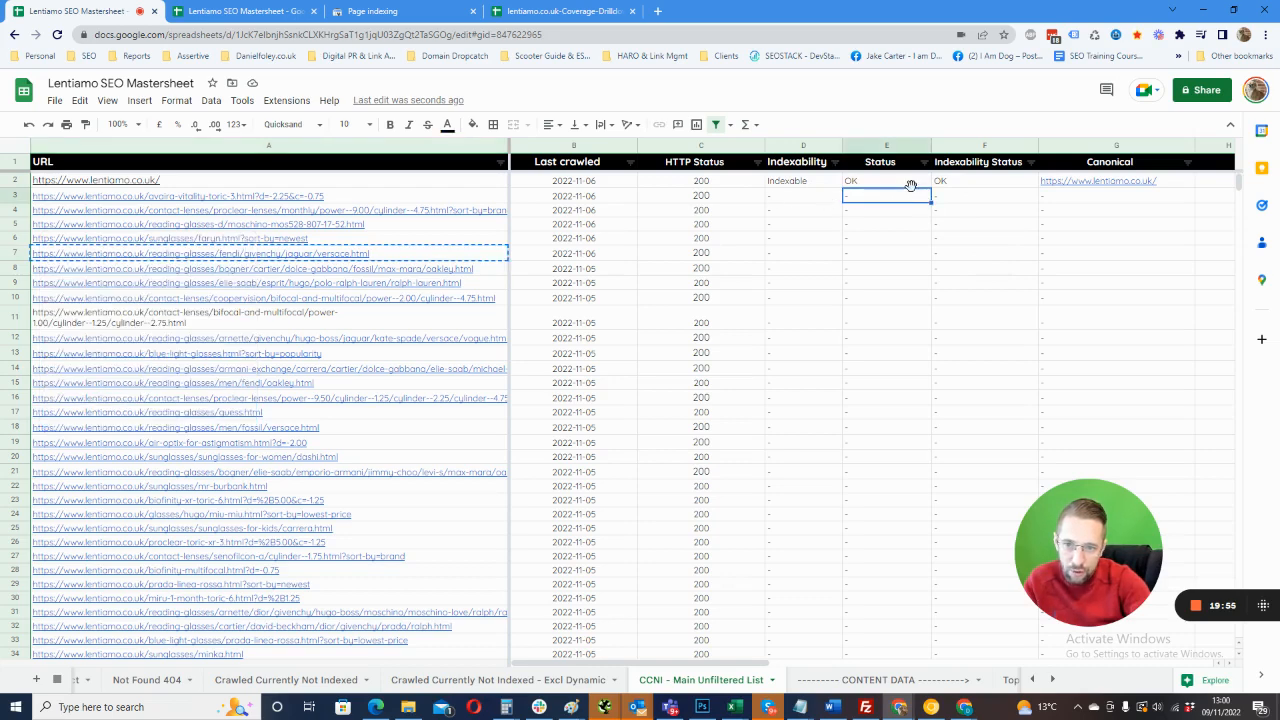
left_click(883, 183)
double_click(883, 183)
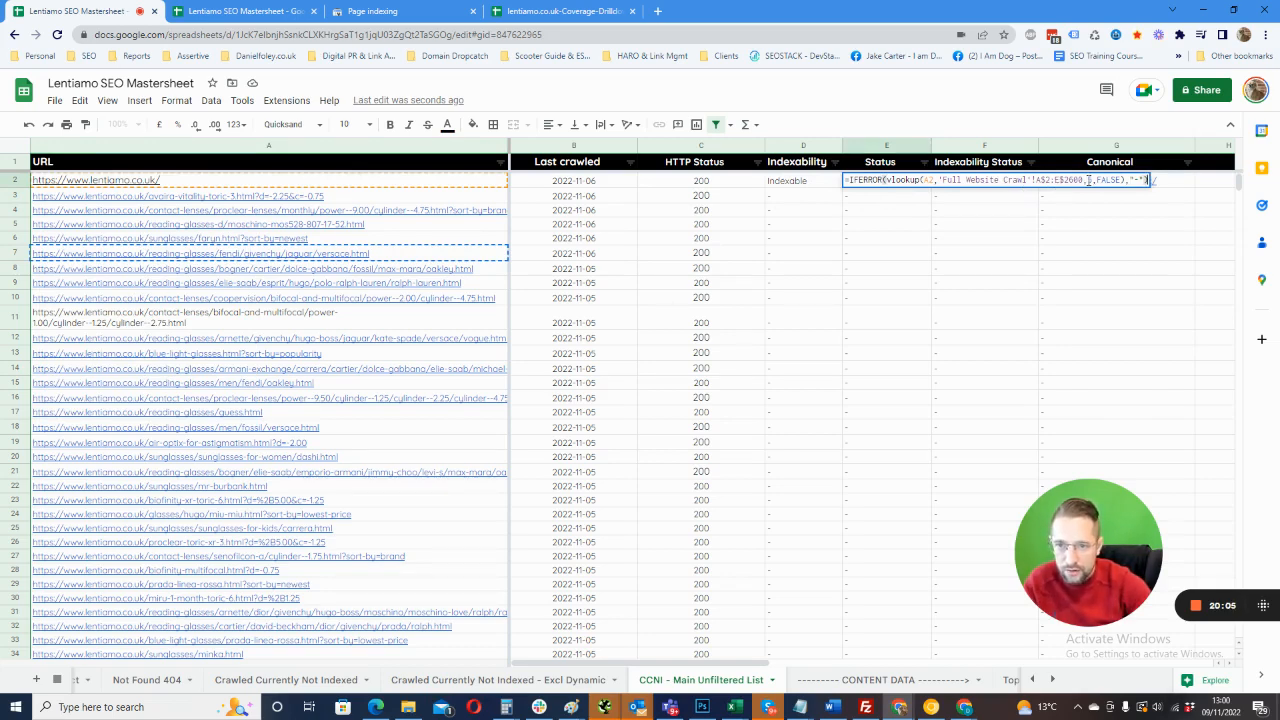
key("Return")
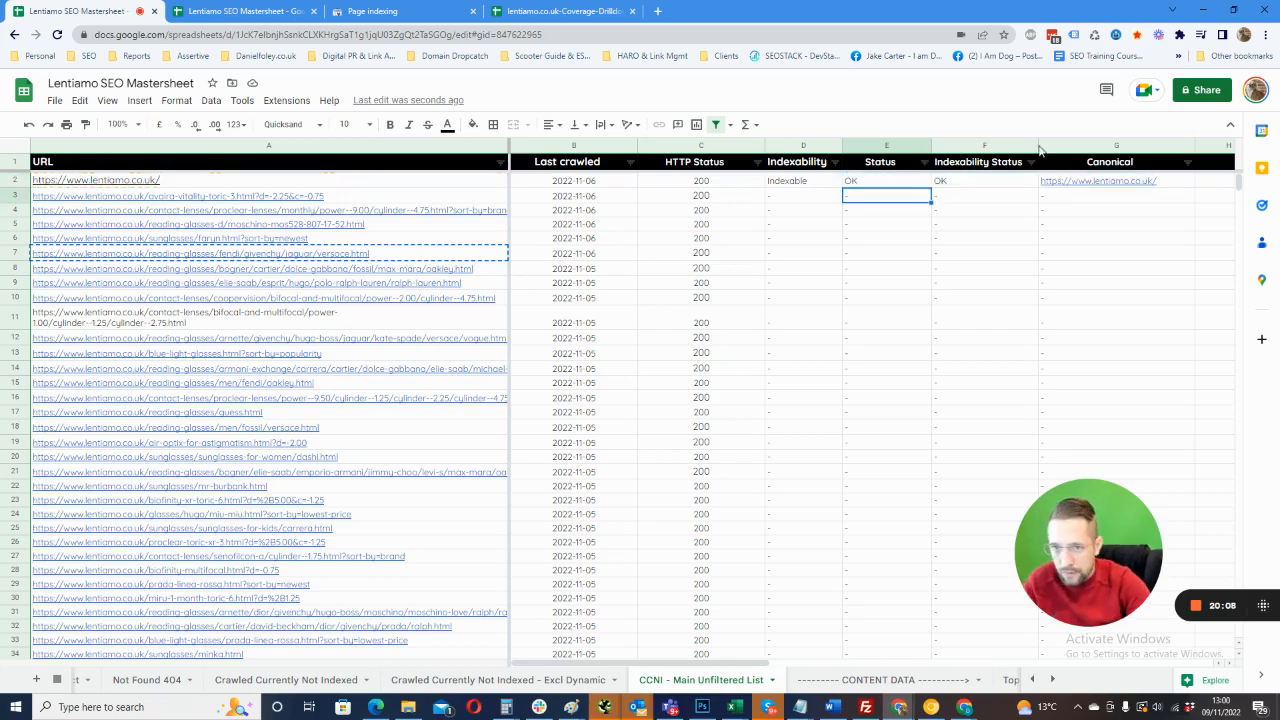
- Change the column index in the Indexability Status formula in F2 and fill the formula down column F
left_click(995, 182)
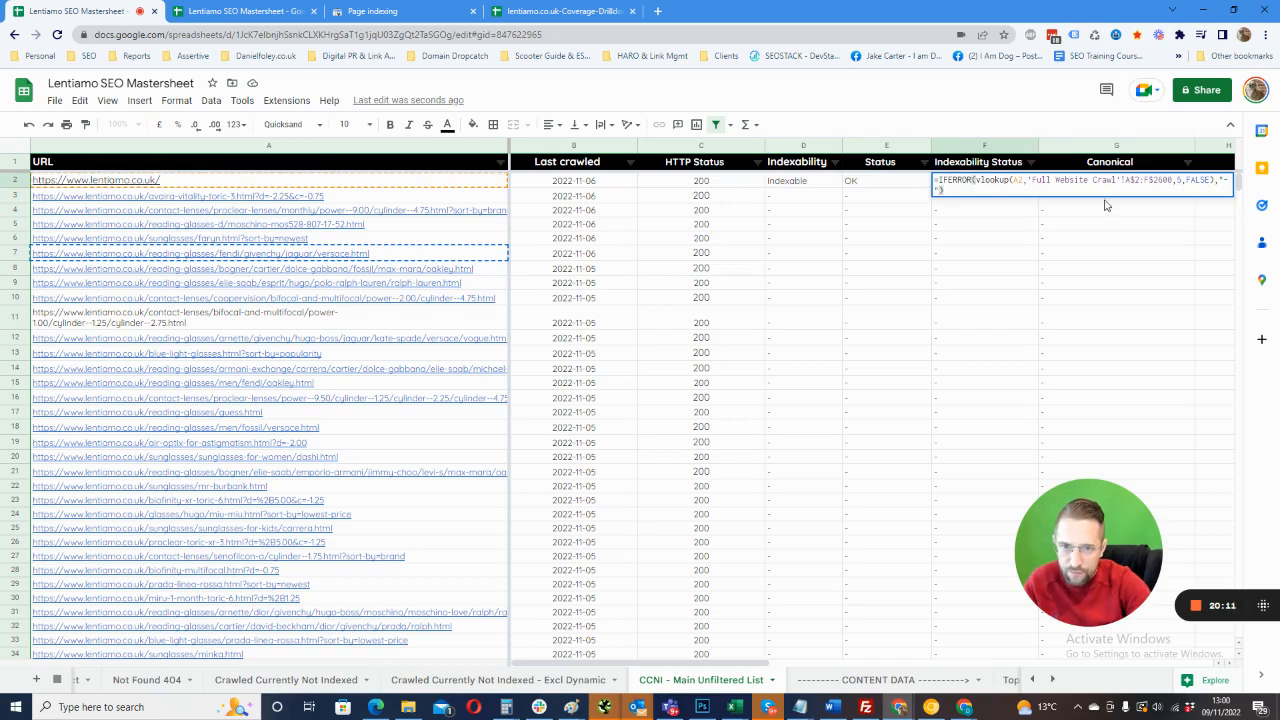
left_click(1182, 180)
key("Return")
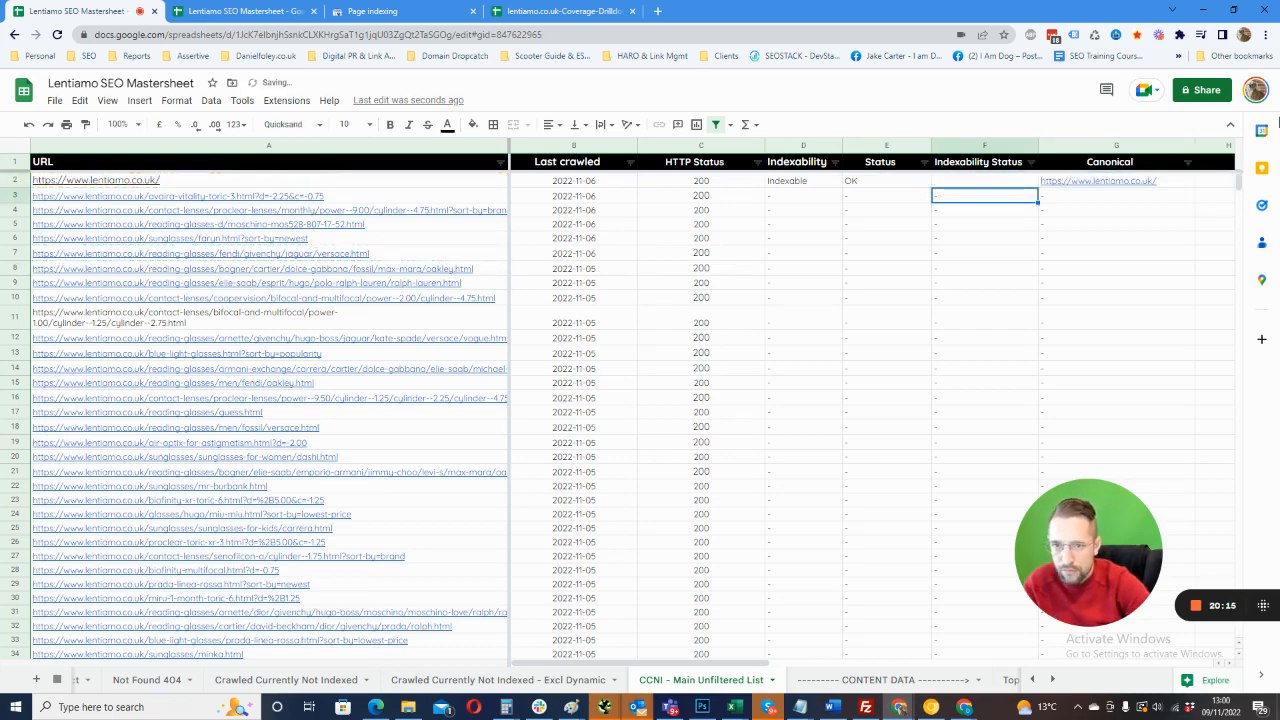
left_click(1010, 184)
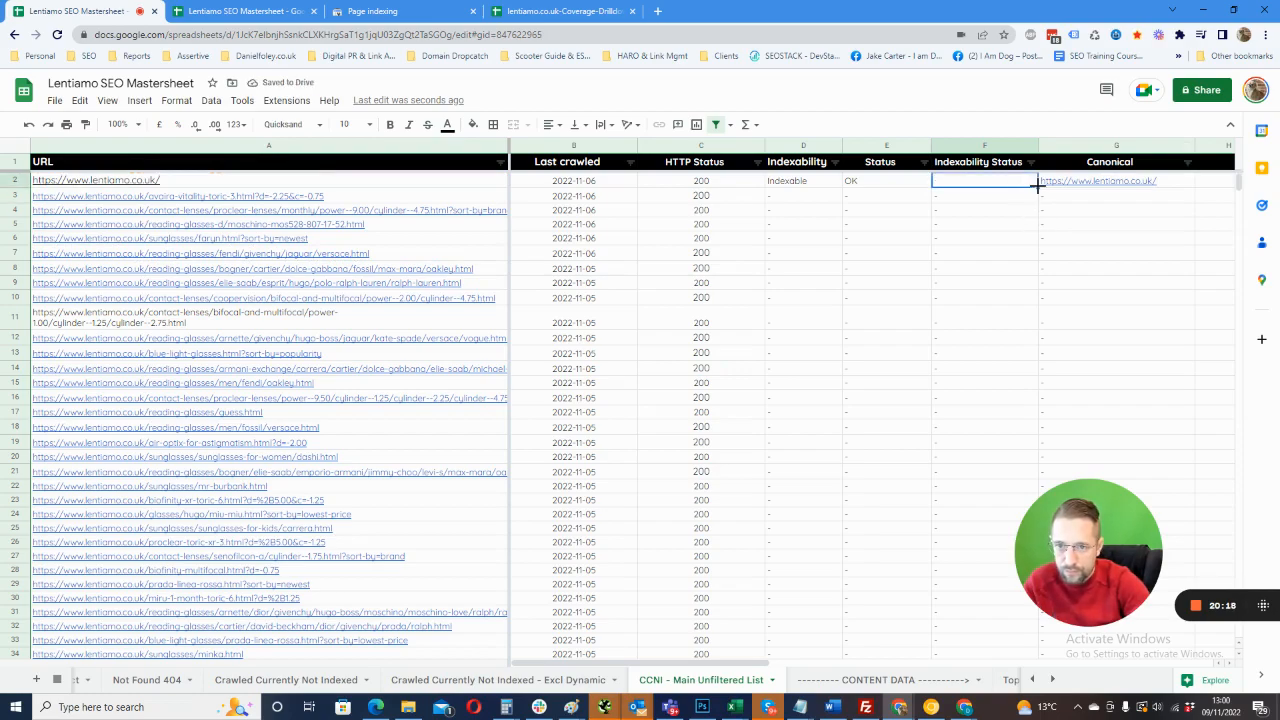
left_click_drag(1038, 184, 1036, 658)
scroll(1066, 285, "up", 10)
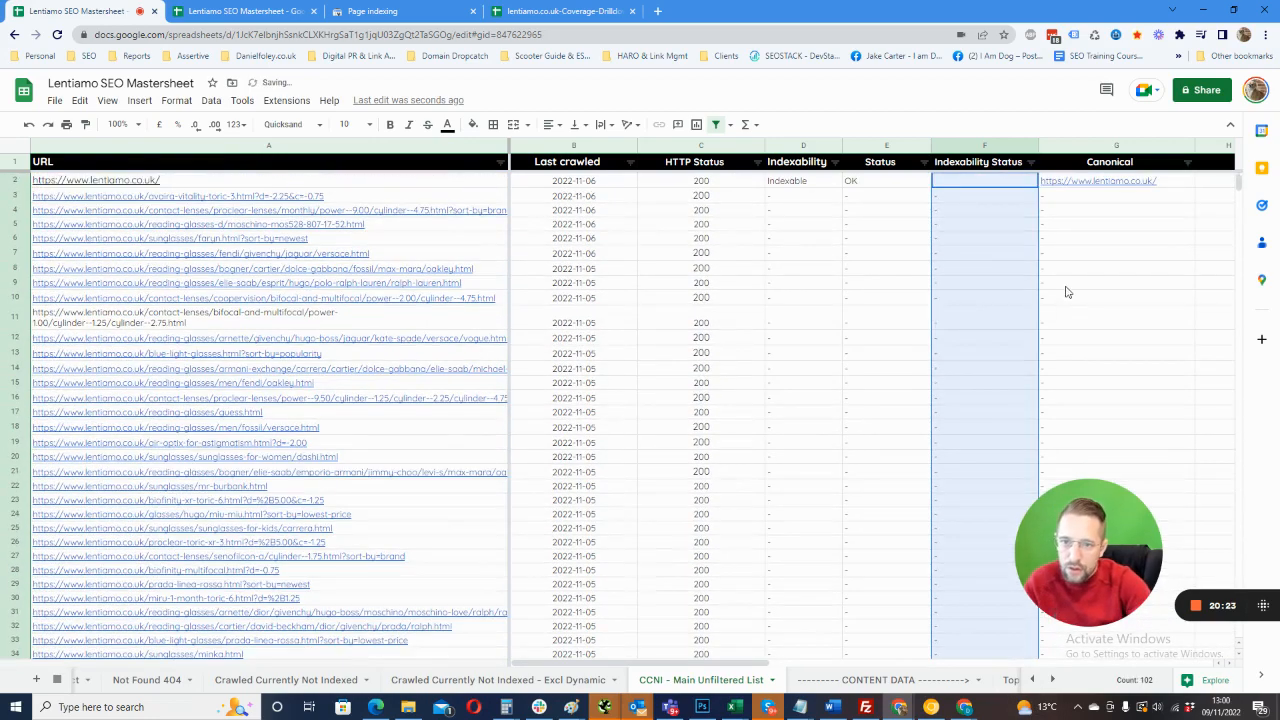
left_click(872, 257)
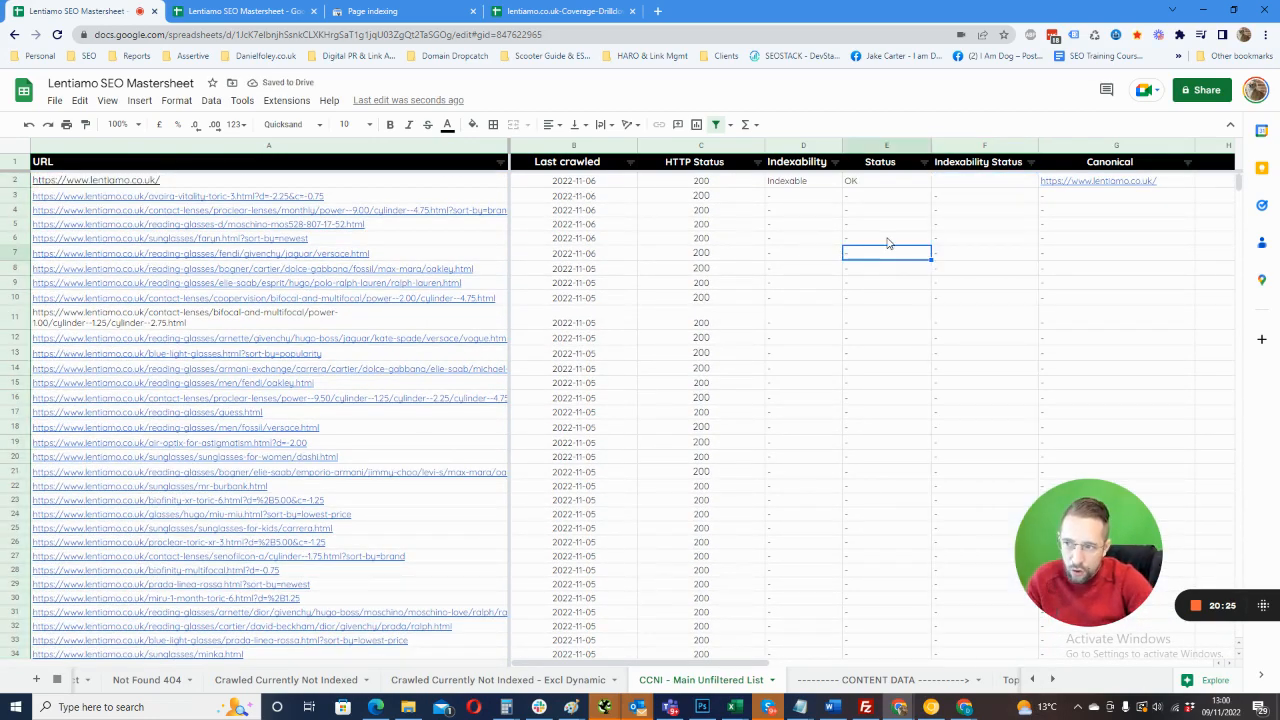
- Duplicate the CCNI - Main Unfiltered List sheet and rename the copy CCNI - HTTP 200
right_click(722, 681)
left_click(674, 469)
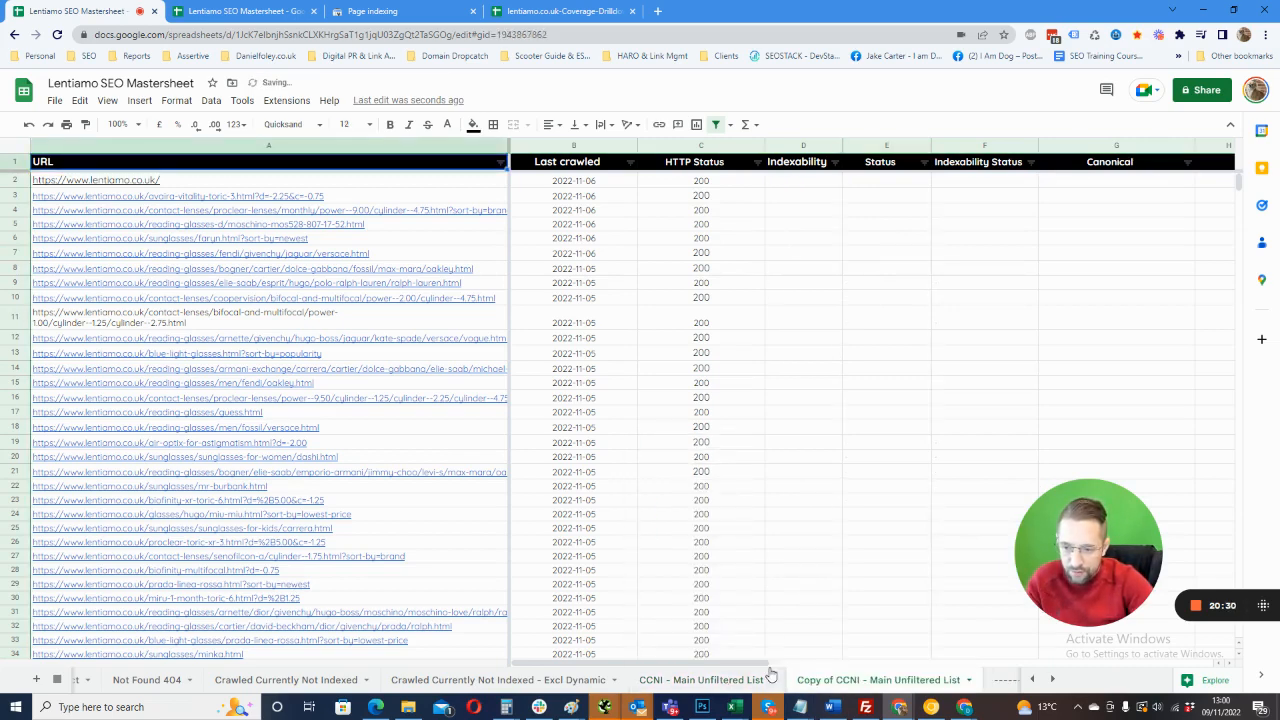
double_click(853, 680)
key("Caps_Lock")
type("cc")
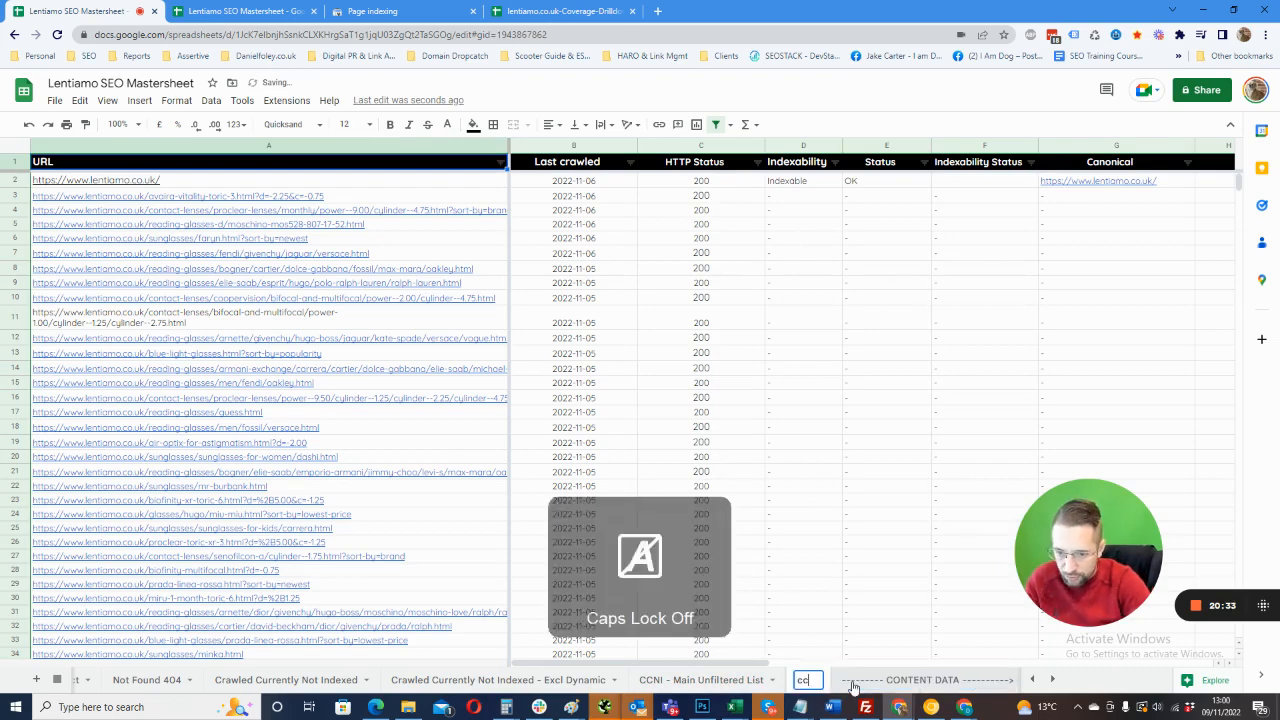
key("BackSpace")
key("BackSpace")
key("Caps_Lock")
type("CCNI")
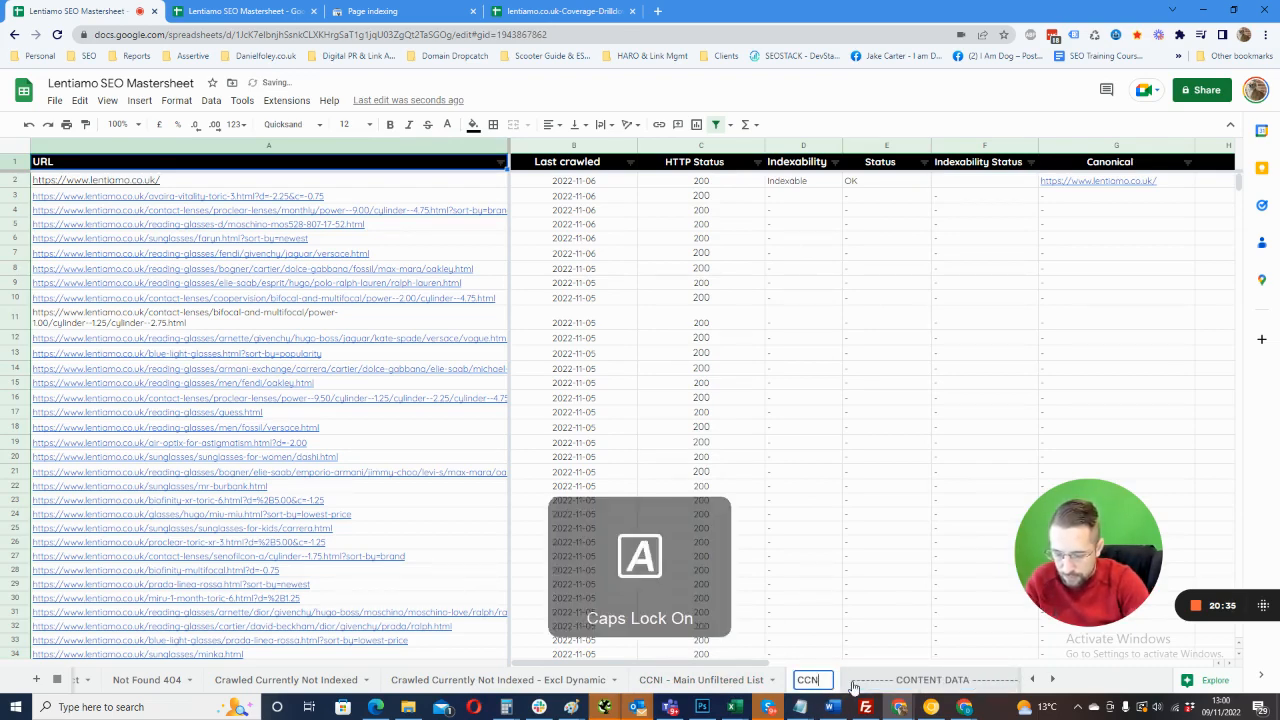
type(" - HTTP 2000")
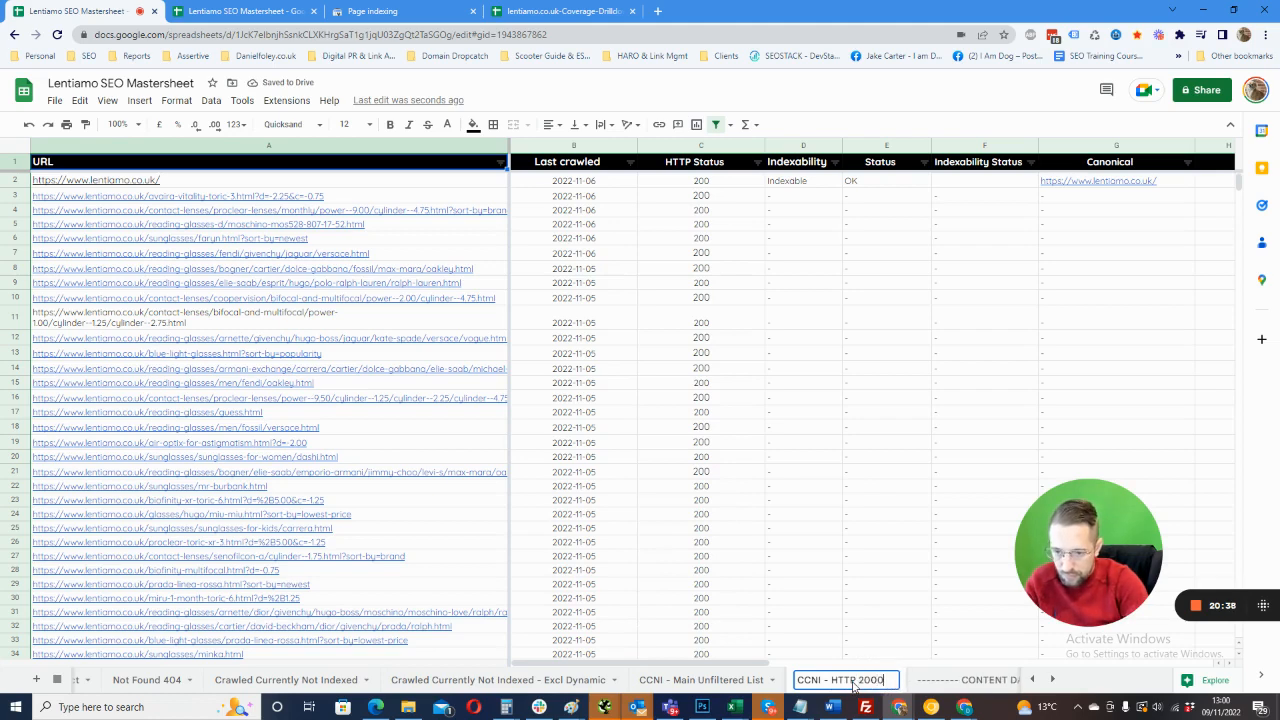
key("BackSpace")
key("Return")
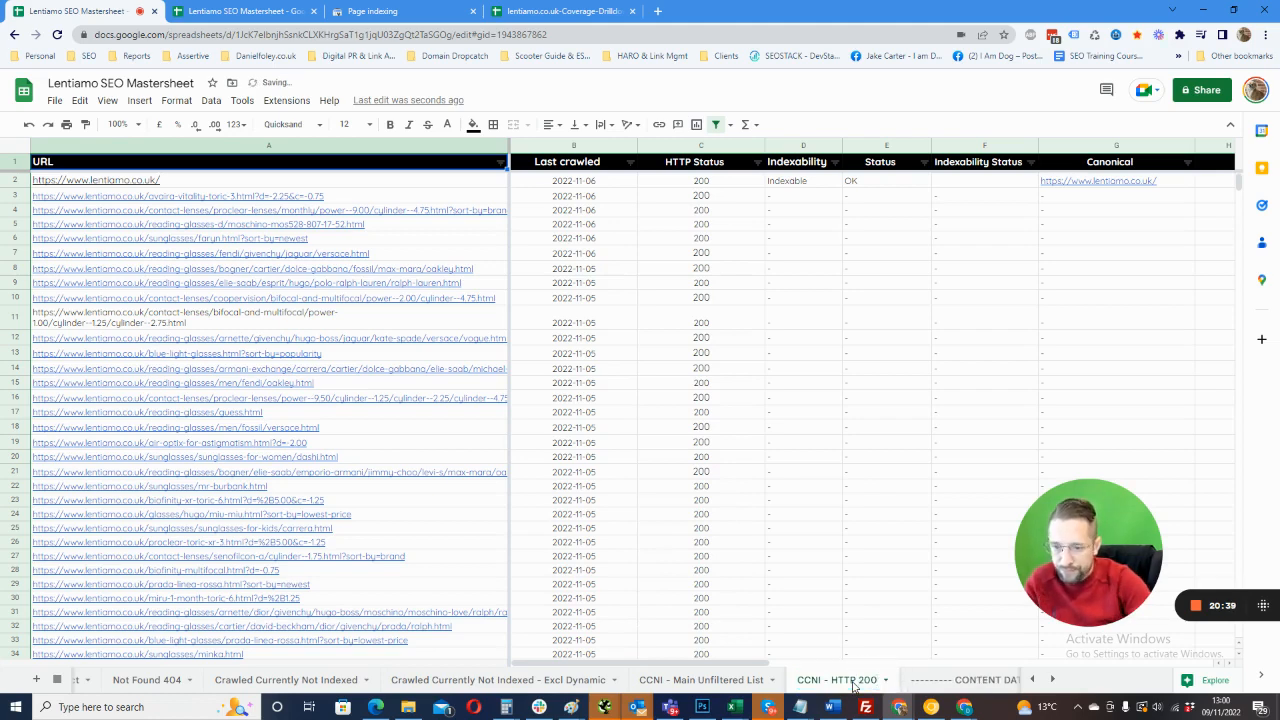
- Filter the HTTP Status column of the CCNI - HTTP 200 sheet to show only the value 200
left_click(757, 162)
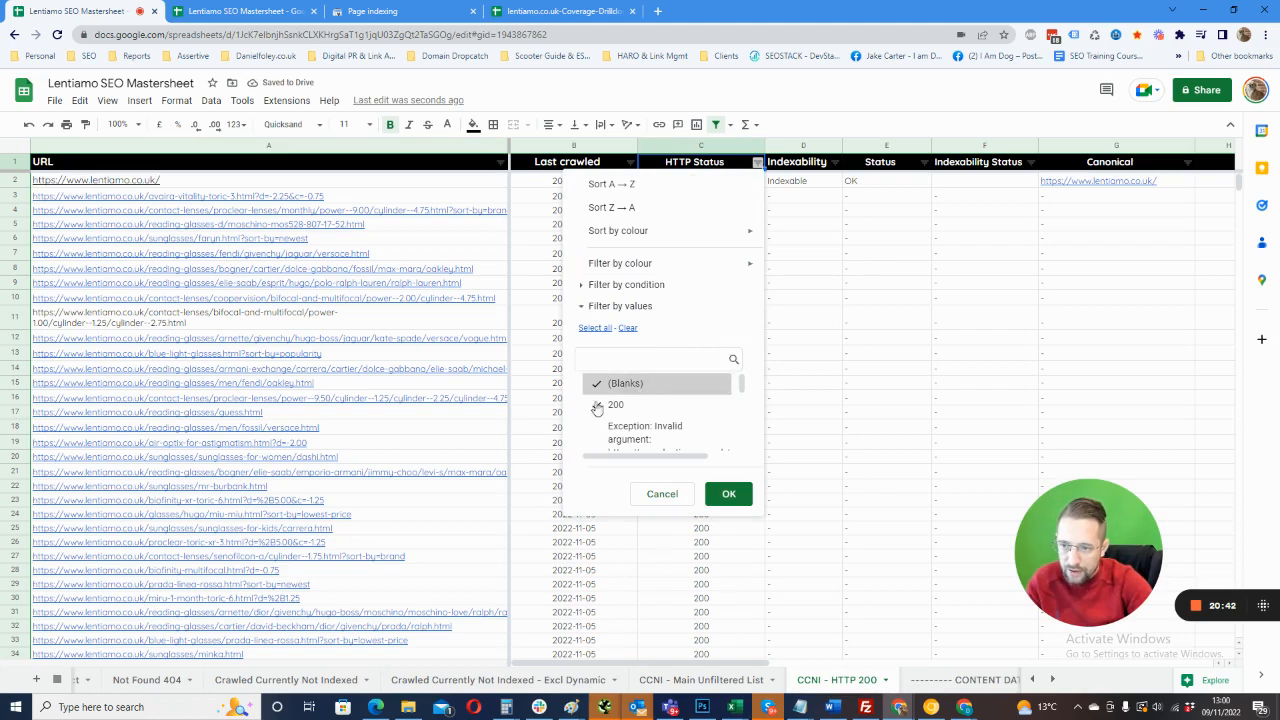
scroll(635, 420, "down", 3)
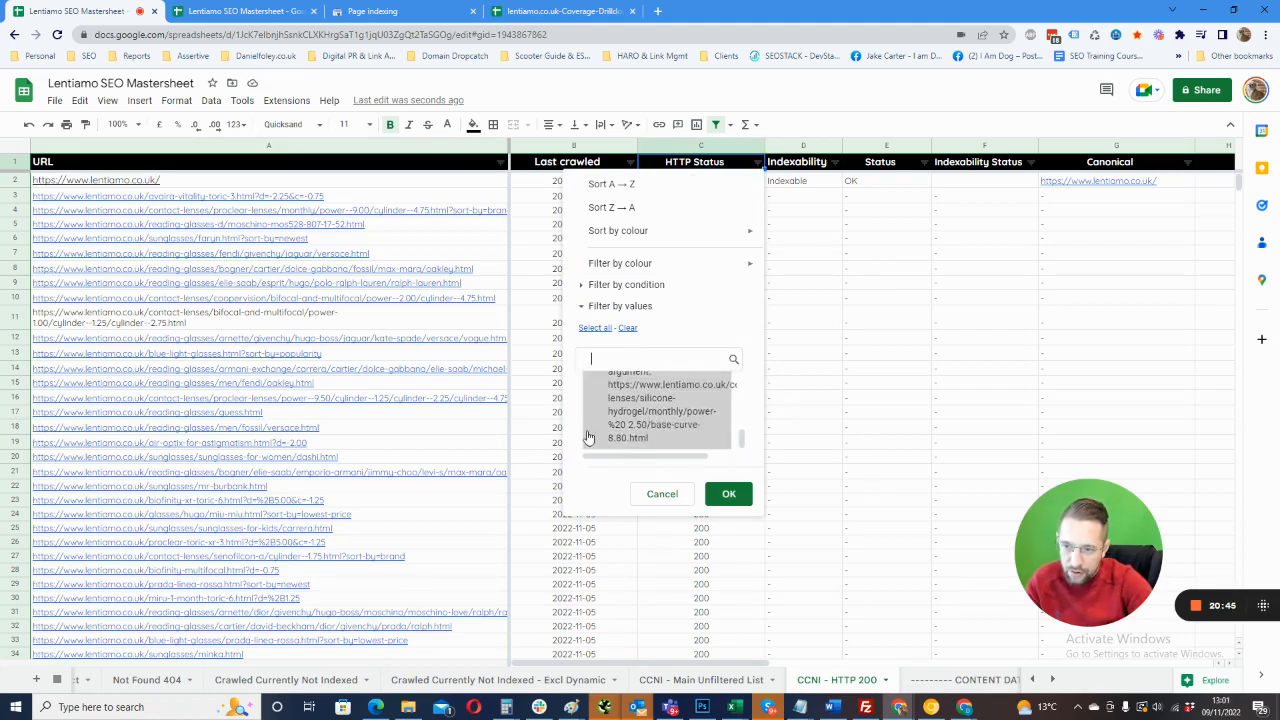
scroll(650, 415, "up", 2)
scroll(648, 413, "up", 3)
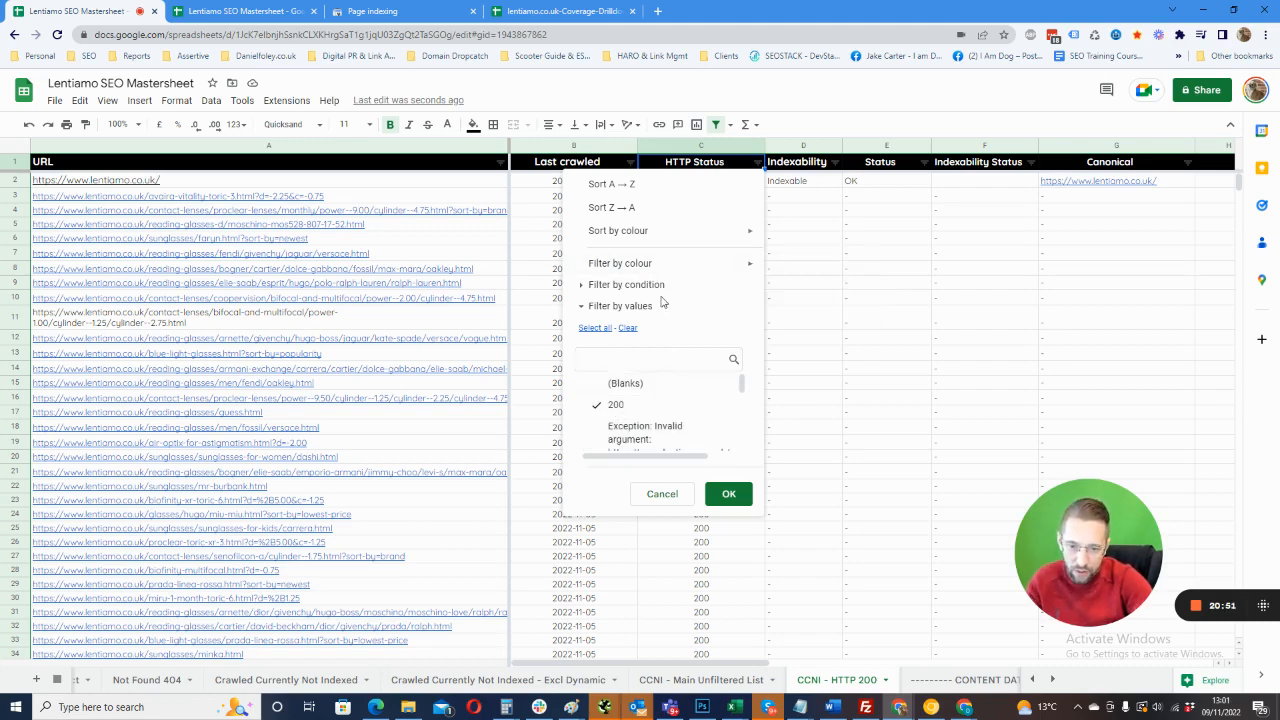
left_click(733, 494)
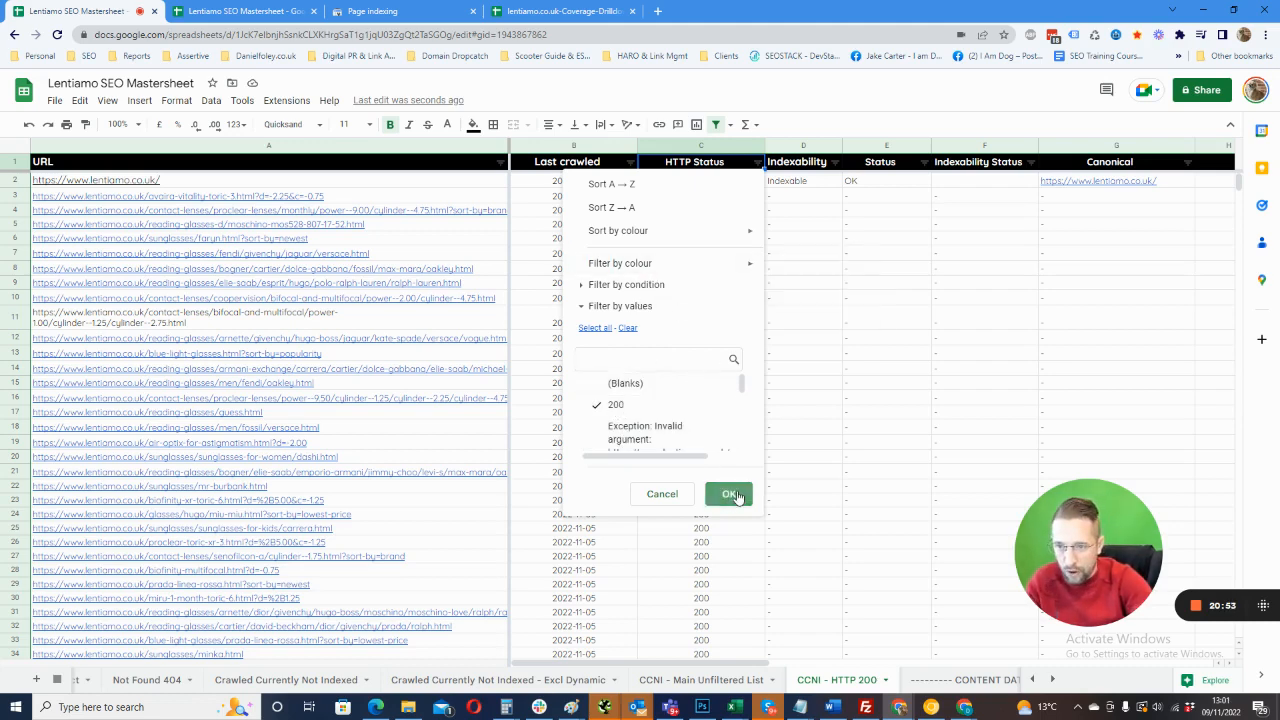
left_click_drag(1240, 187, 1168, 172)
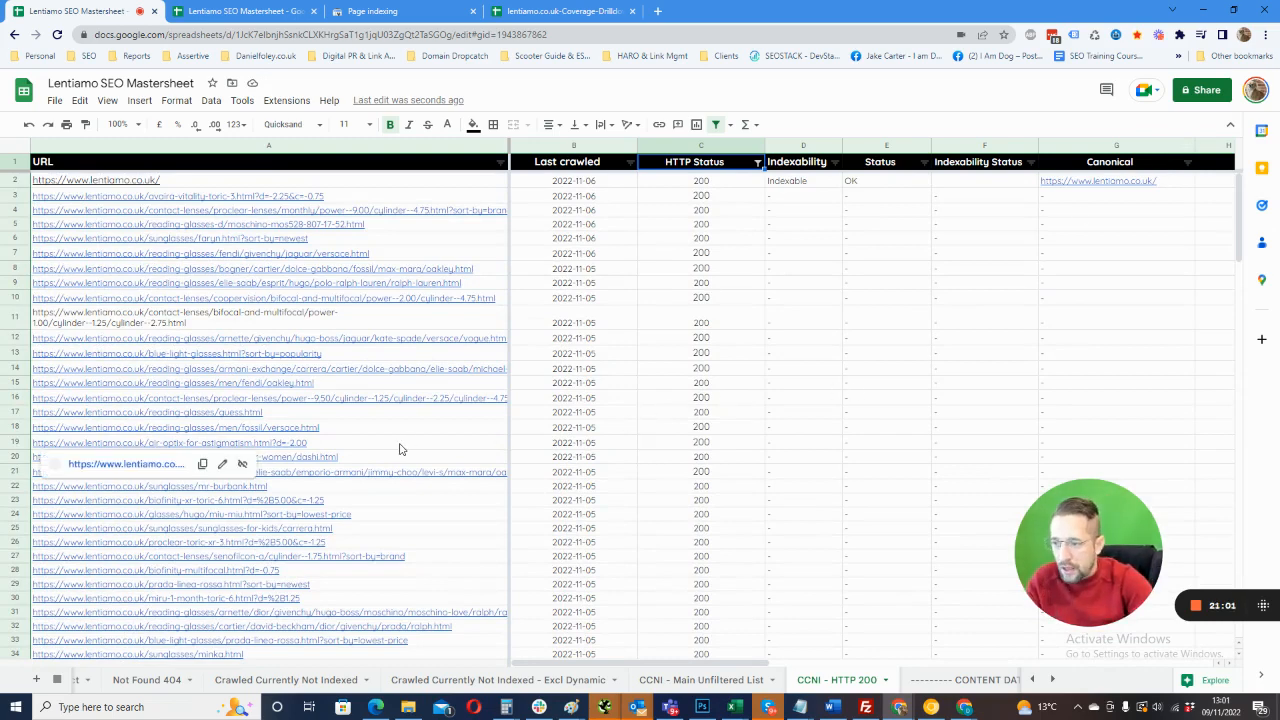
- Duplicate the CCNI - HTTP 200 sheet and rename the copy CCNI - HTTP 200 - Static
right_click(826, 684)
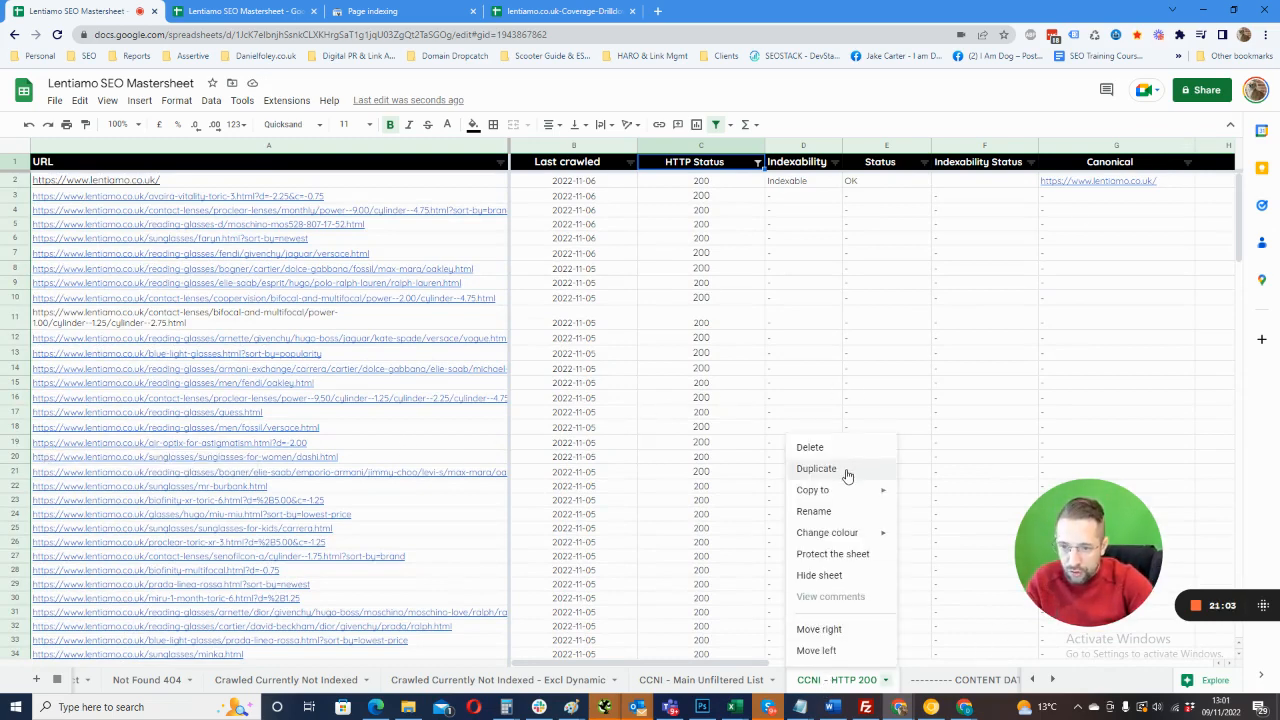
left_click(882, 478)
double_click(846, 685)
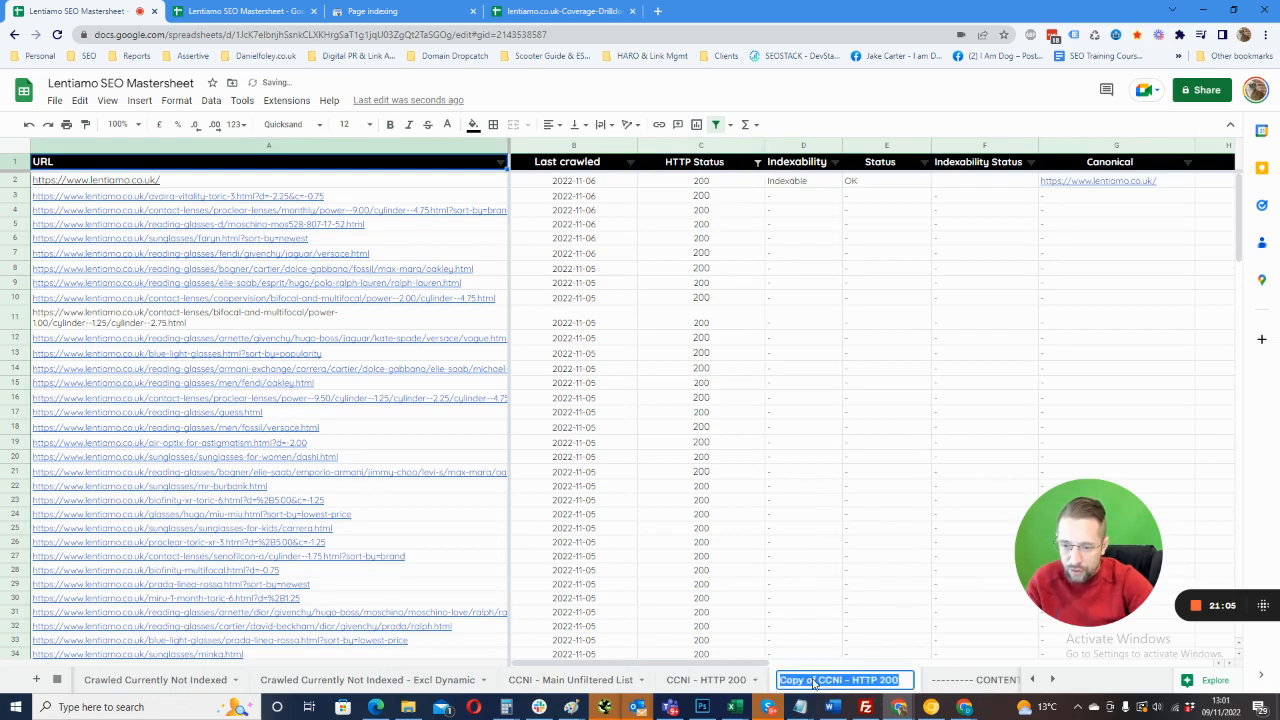
left_click(818, 683)
left_click_drag(818, 683, 738, 684)
key("BackSpace")
key("Return")
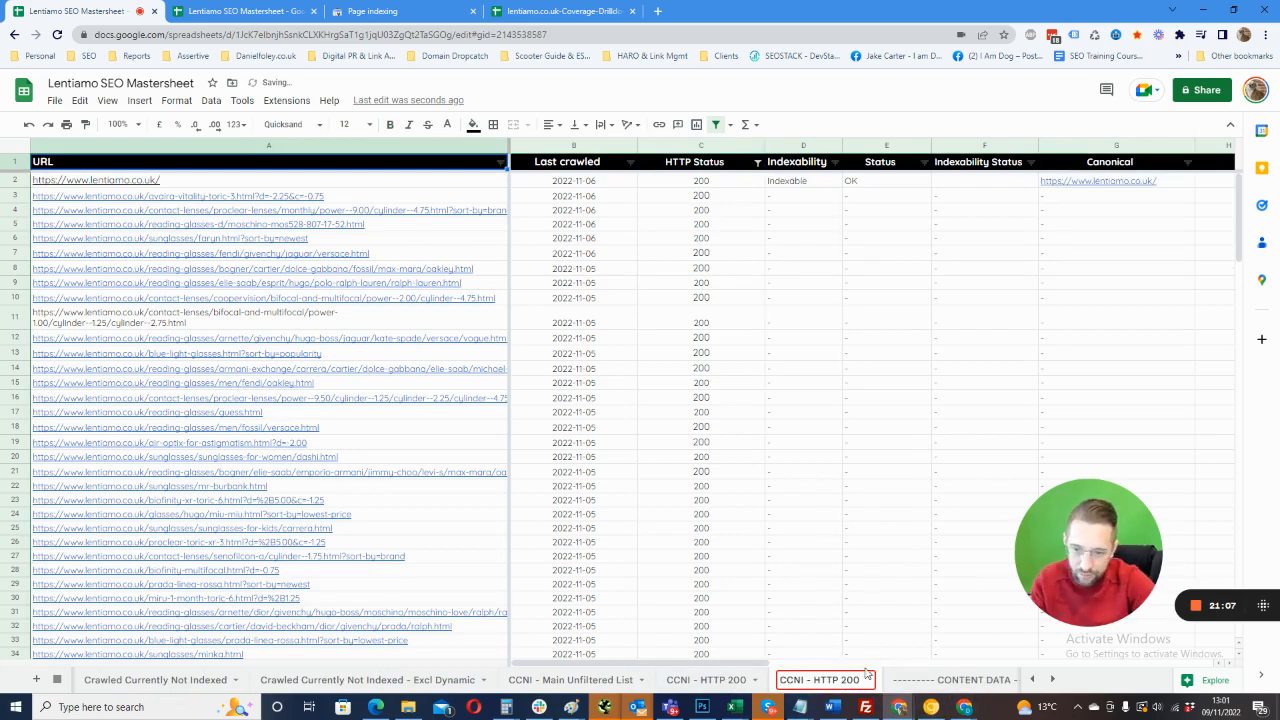
type("-")
key("Caps_Lock")
type("s")
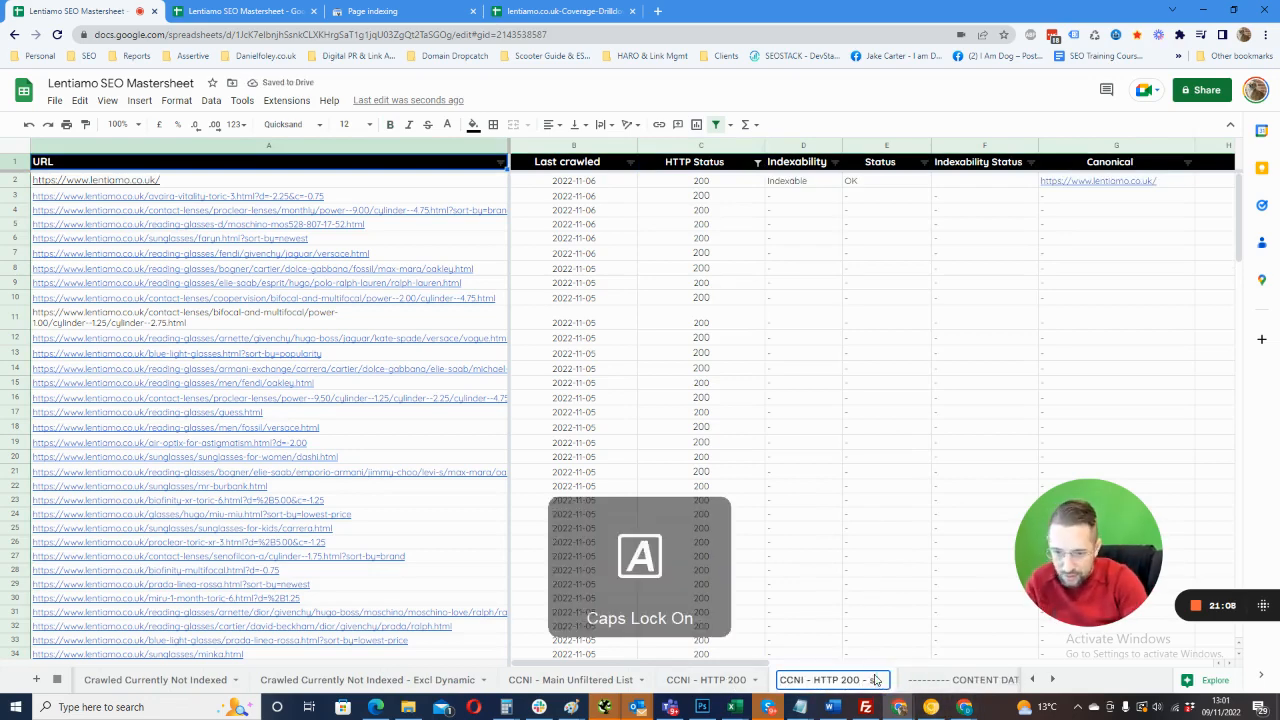
key("Caps_Lock")
type("tatic")
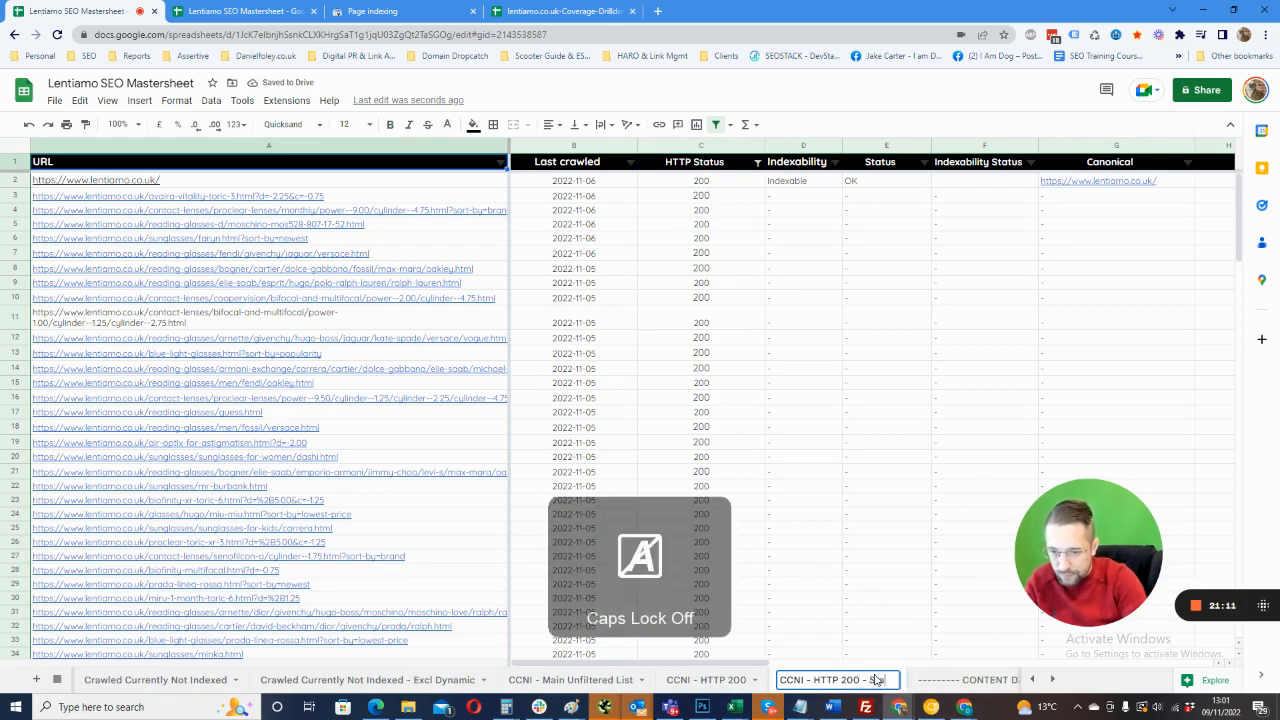
key("Return")
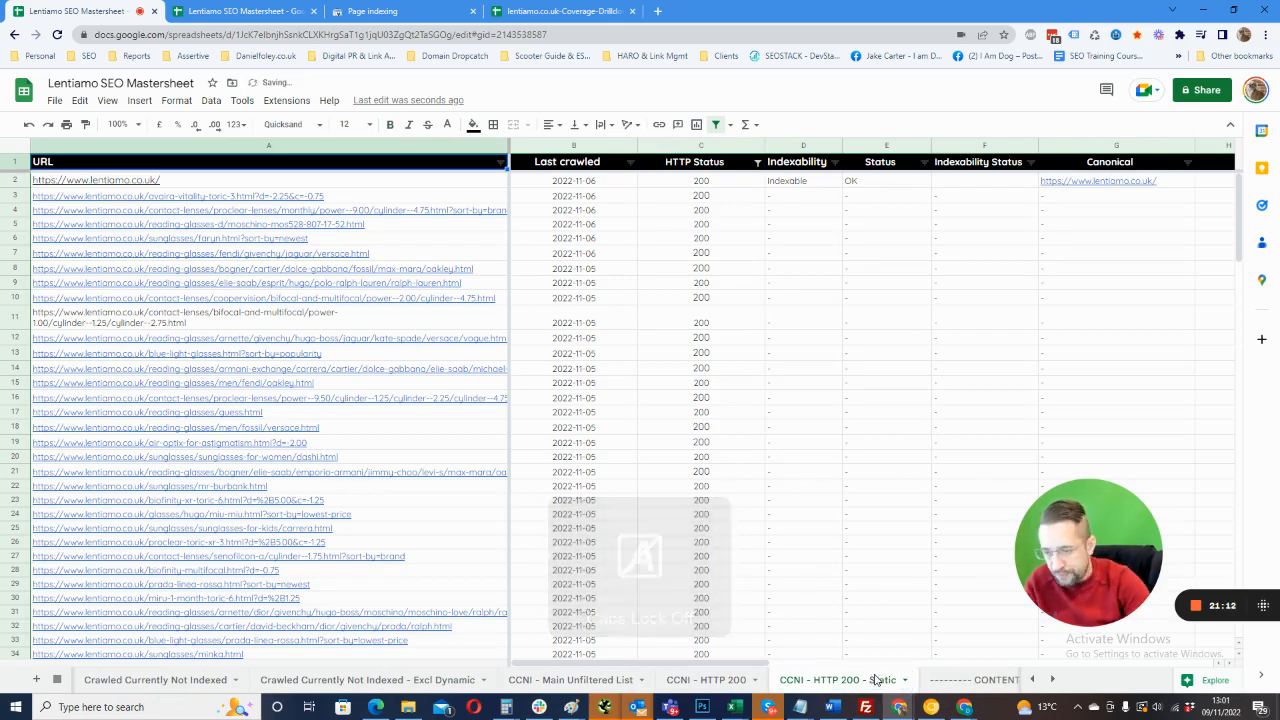
- Filter the URL column of the CCNI - HTTP 200 - Static sheet by the condition Text does not contain "="
left_click(501, 163)
left_click(404, 285)
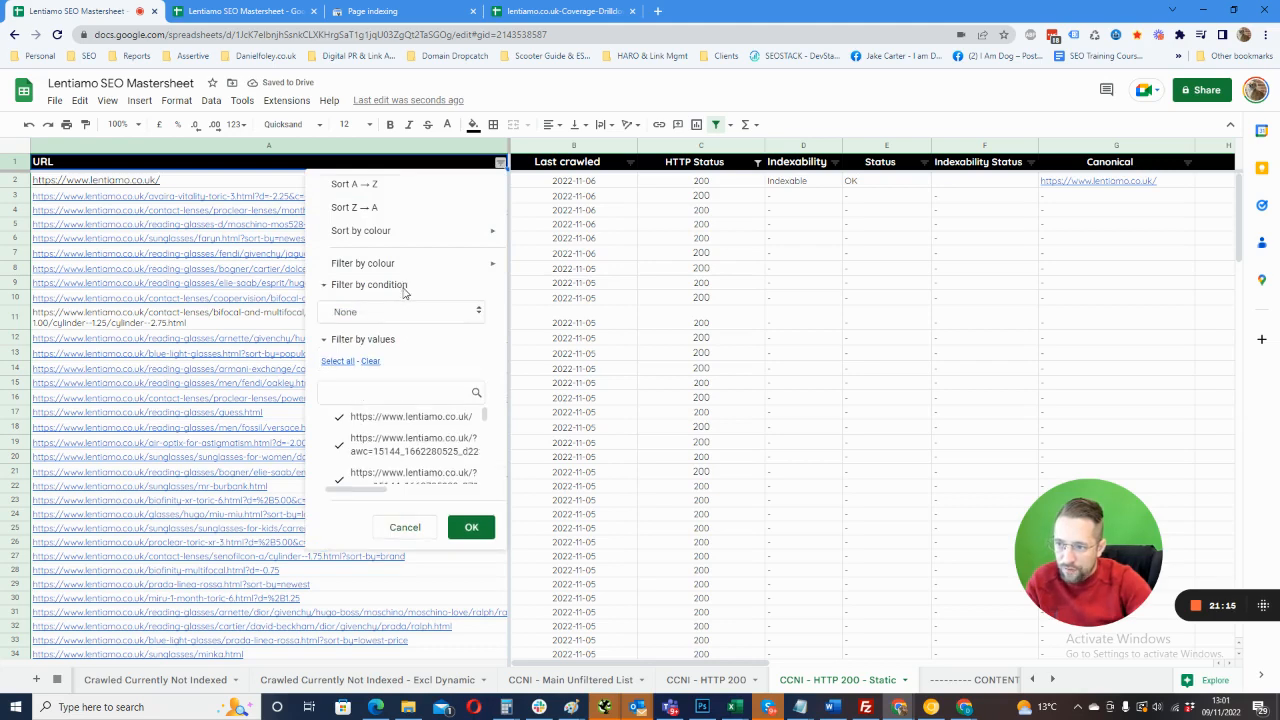
left_click(404, 312)
left_click(395, 414)
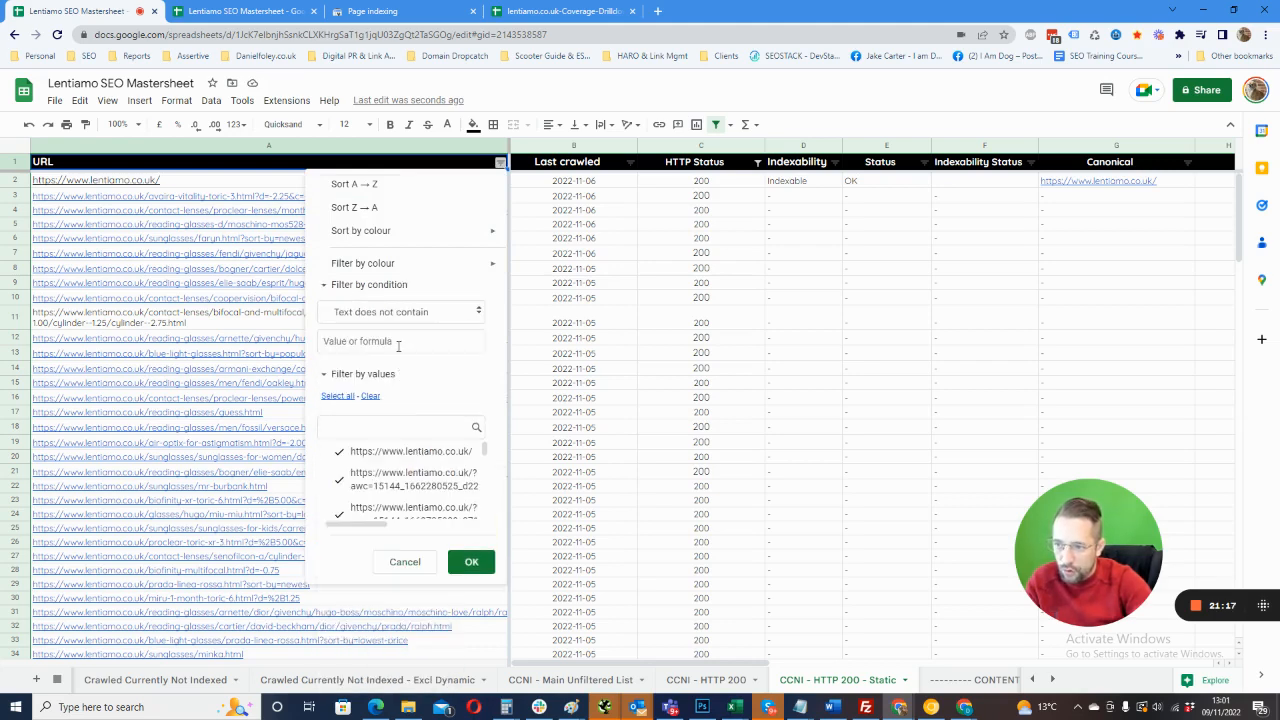
left_click(398, 342)
type("=")
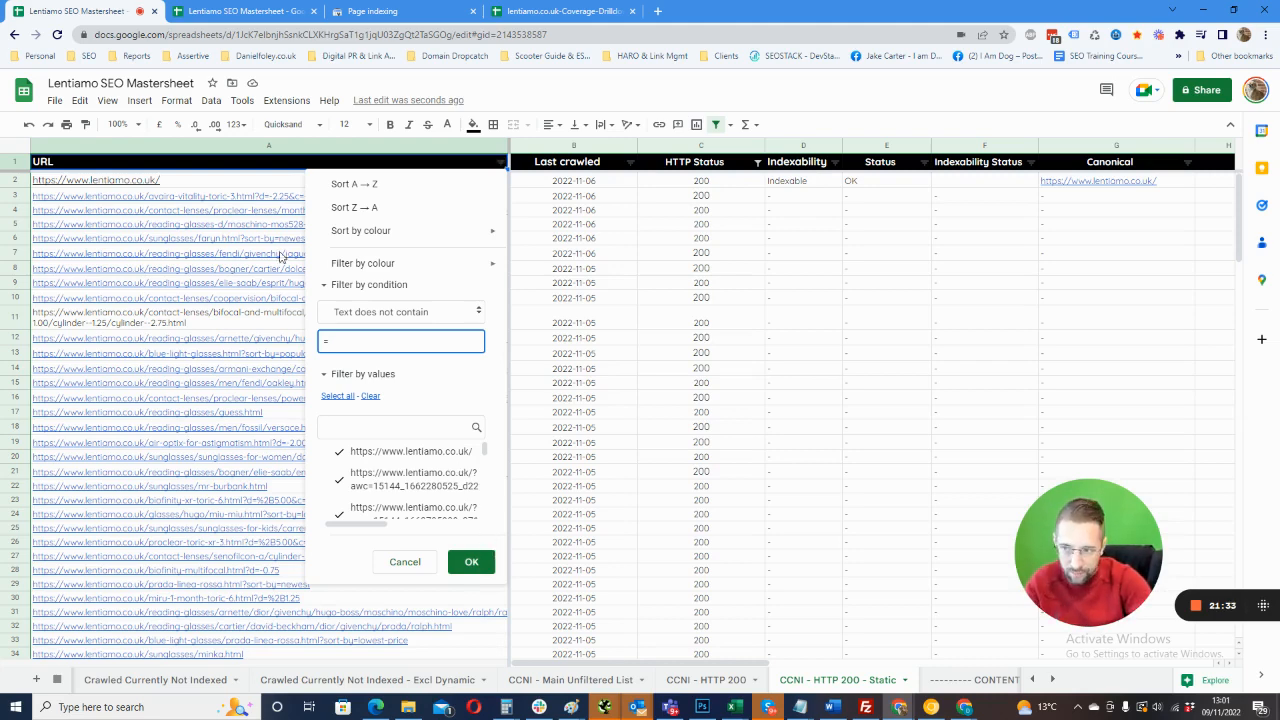
left_click(472, 562)
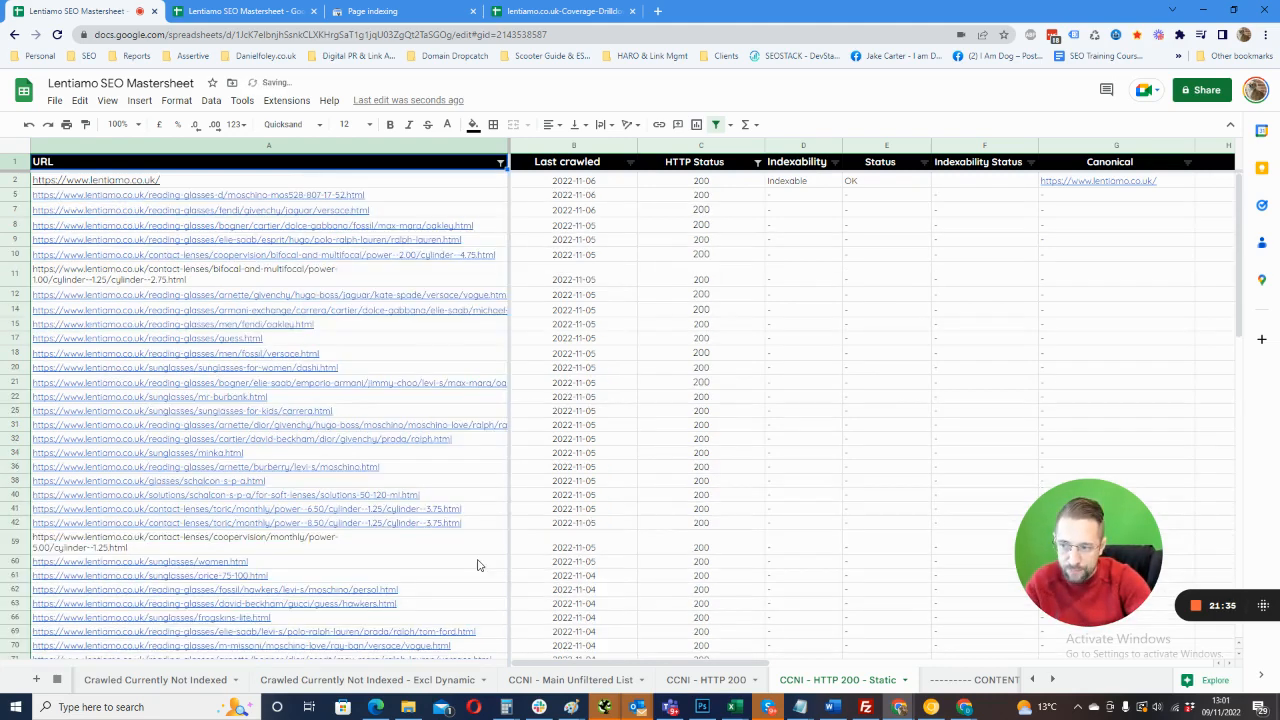
left_click(592, 325)
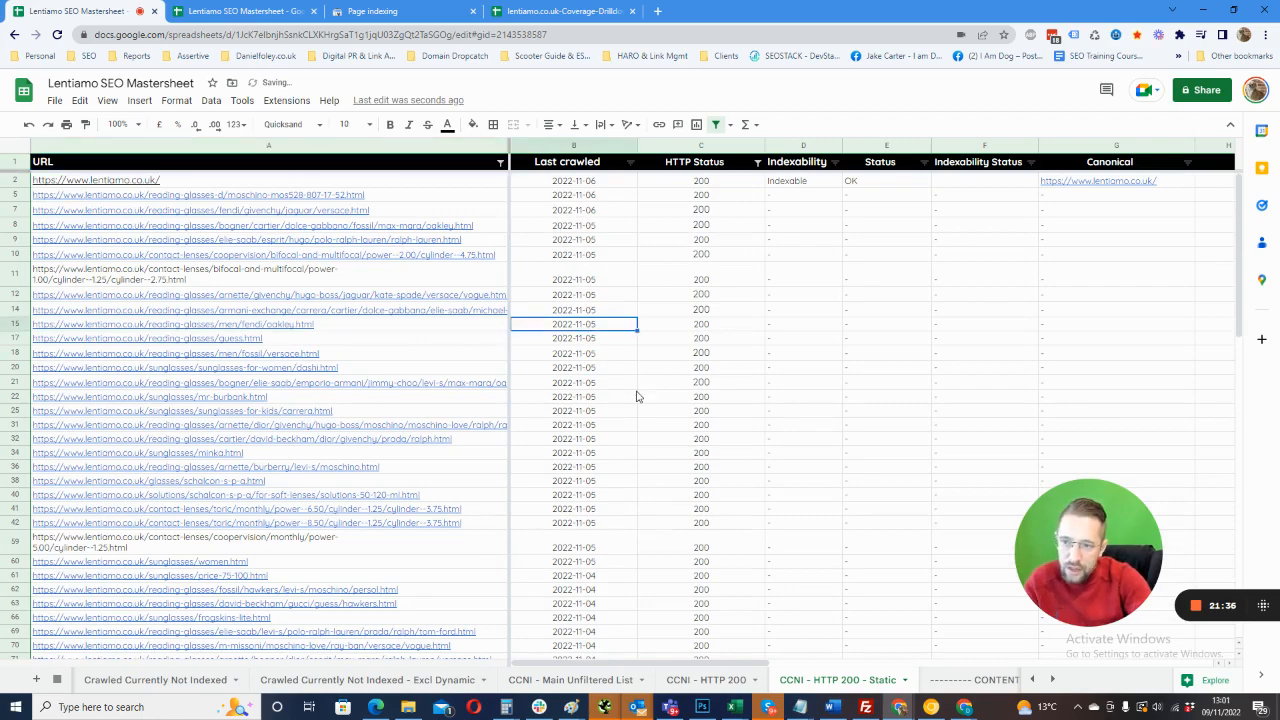
- Examine the filtered URLs and their indexability details in the CCNI - HTTP 200 - Static sheet
scroll(636, 399, "down", 5)
scroll(632, 417, "down", 4)
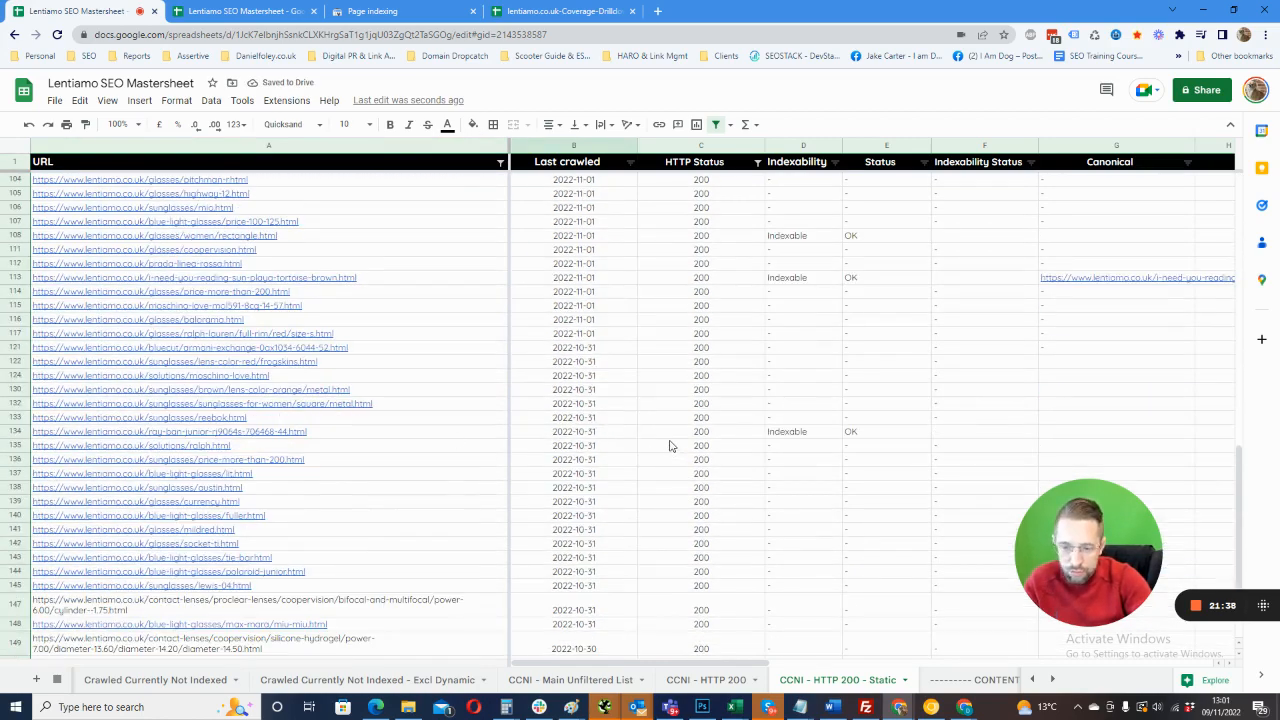
scroll(634, 437, "up", 5)
scroll(404, 484, "up", 5)
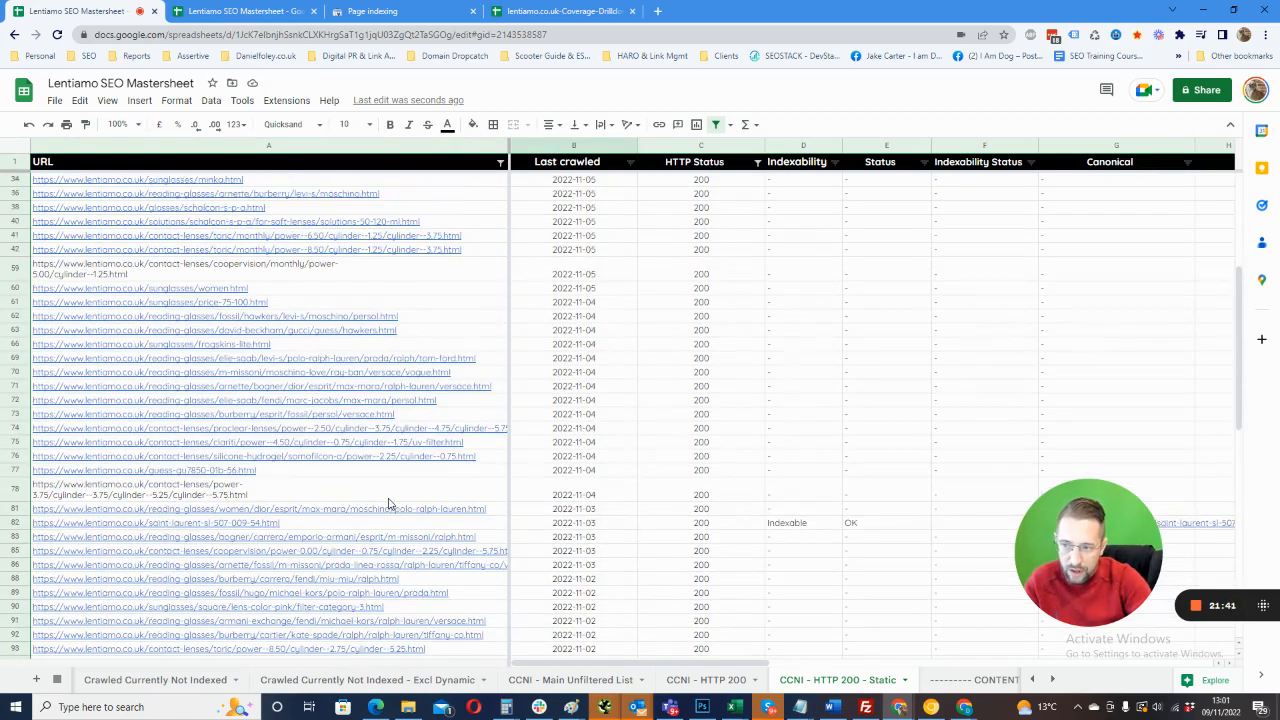
mouse_move(466, 428)
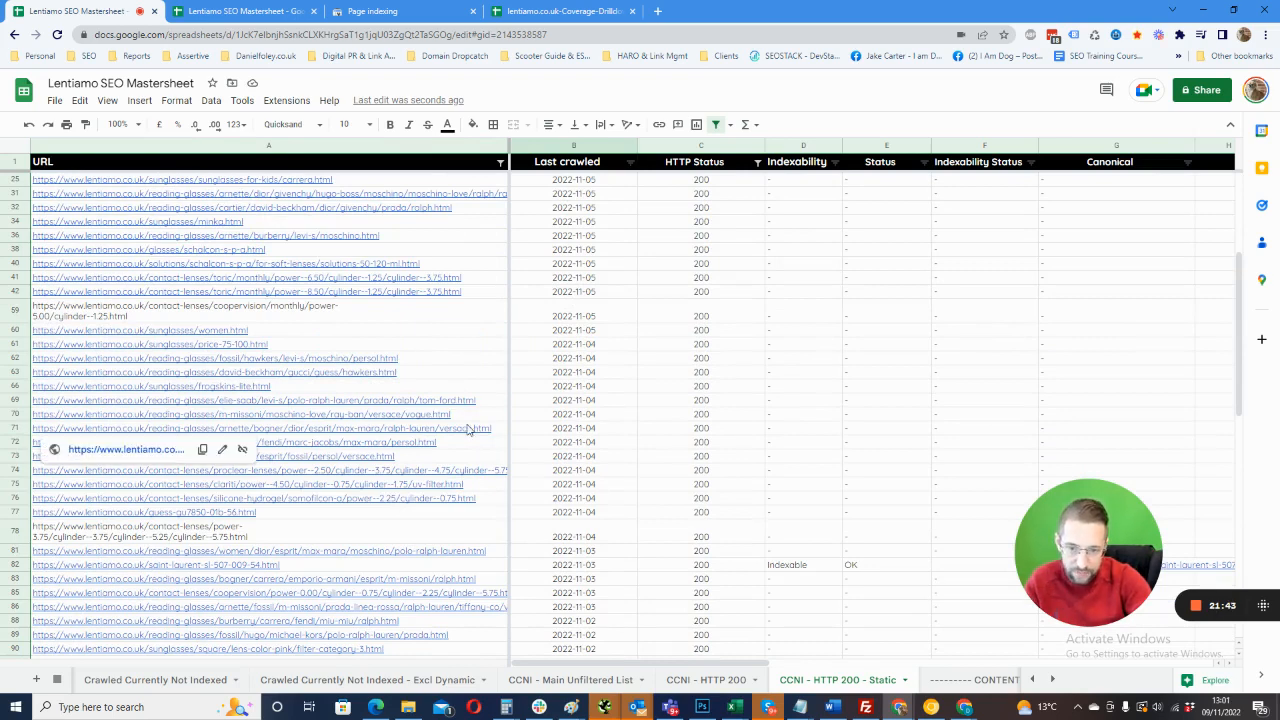
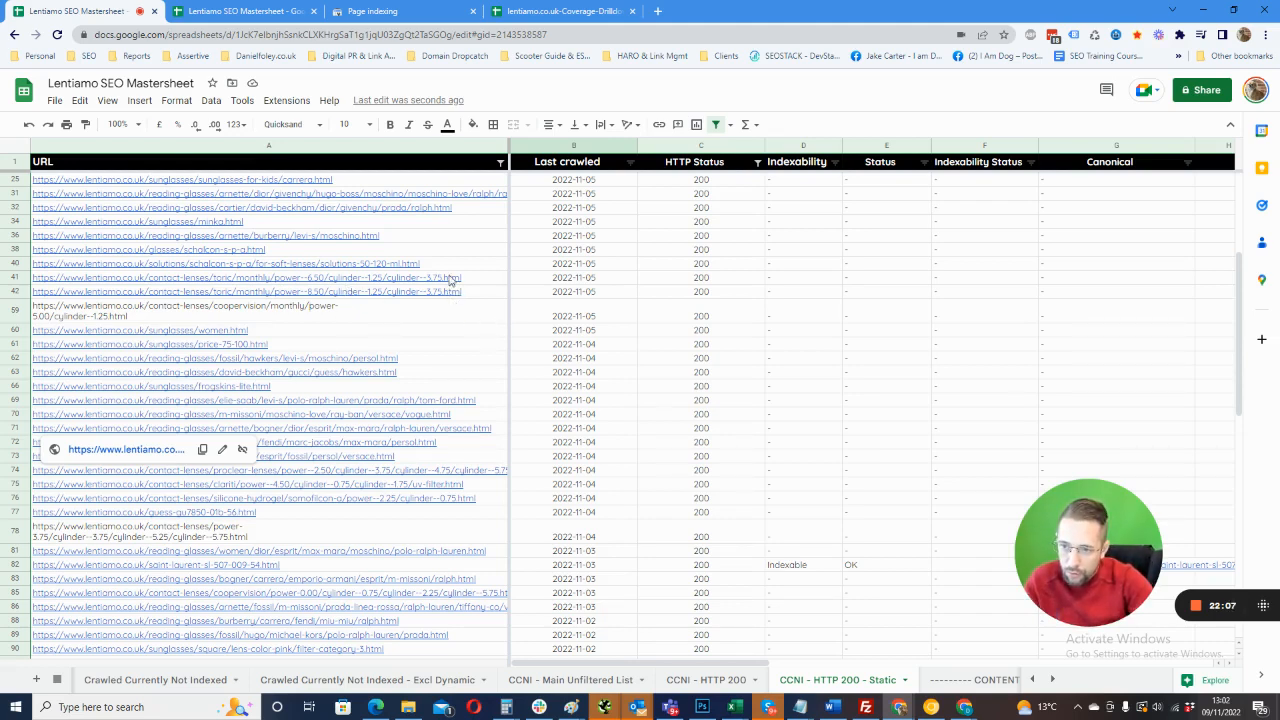
scroll(290, 262, "up", 5)
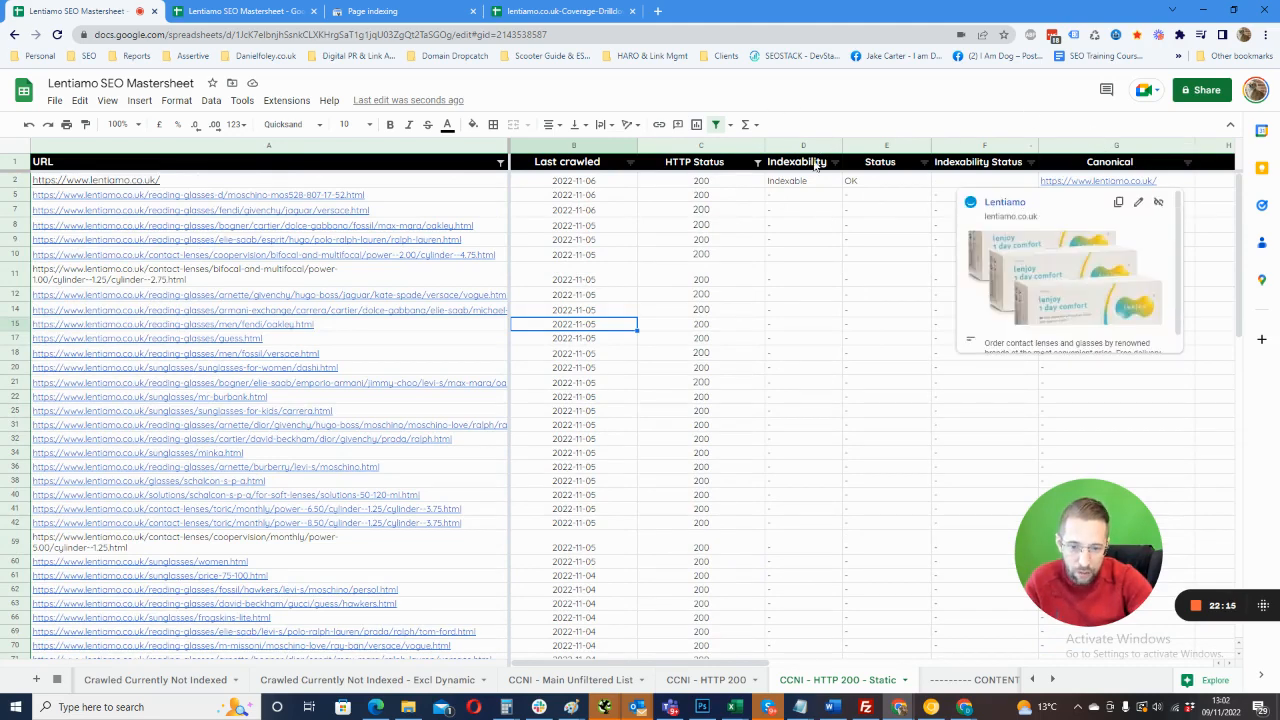
left_click(796, 369)
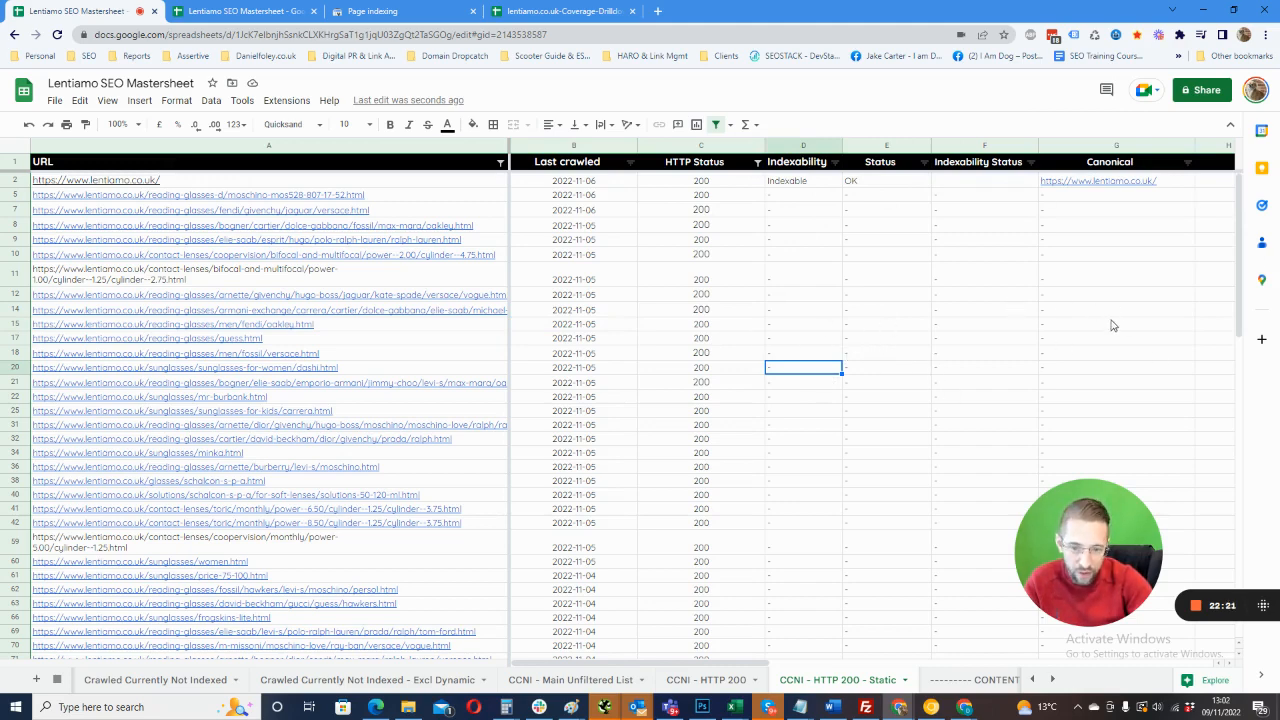
- Copy the reading-glasses/guess.html URL from the static list and search for it in the Full Website Crawl sheet
left_click(351, 342)
key("ctrl+c")
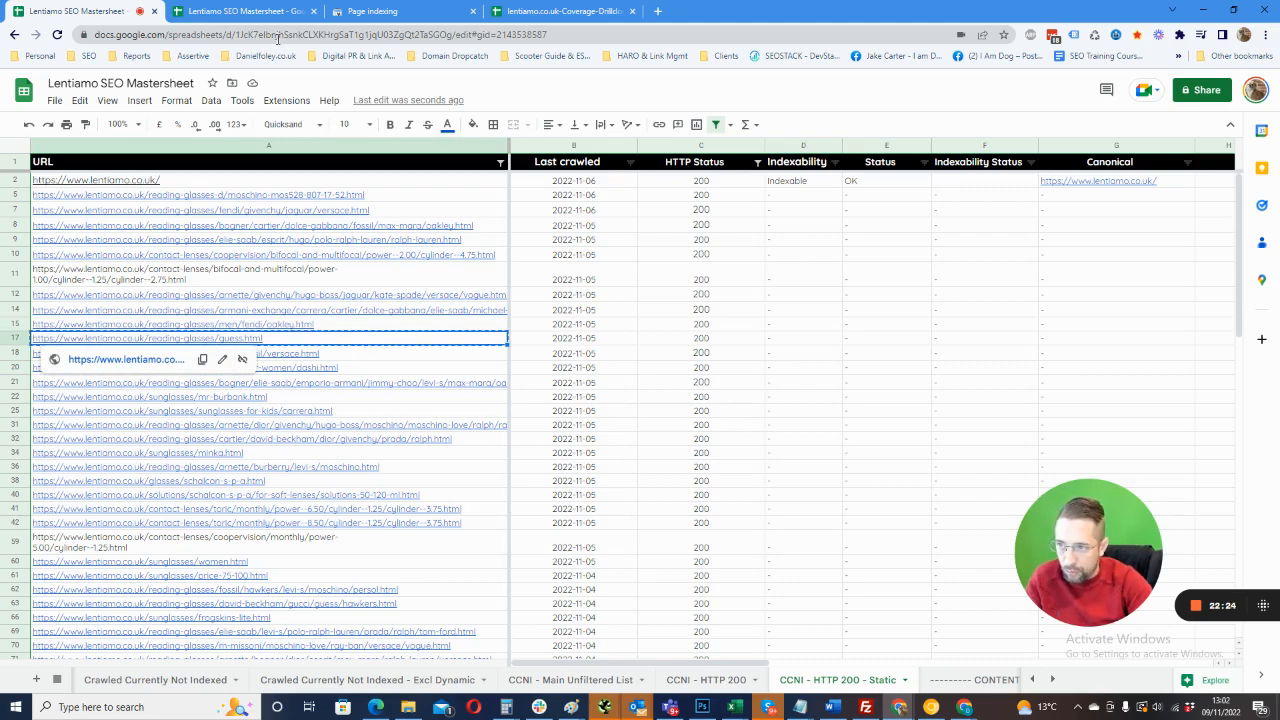
left_click(245, 11)
left_click(376, 246)
key("ctrl+f")
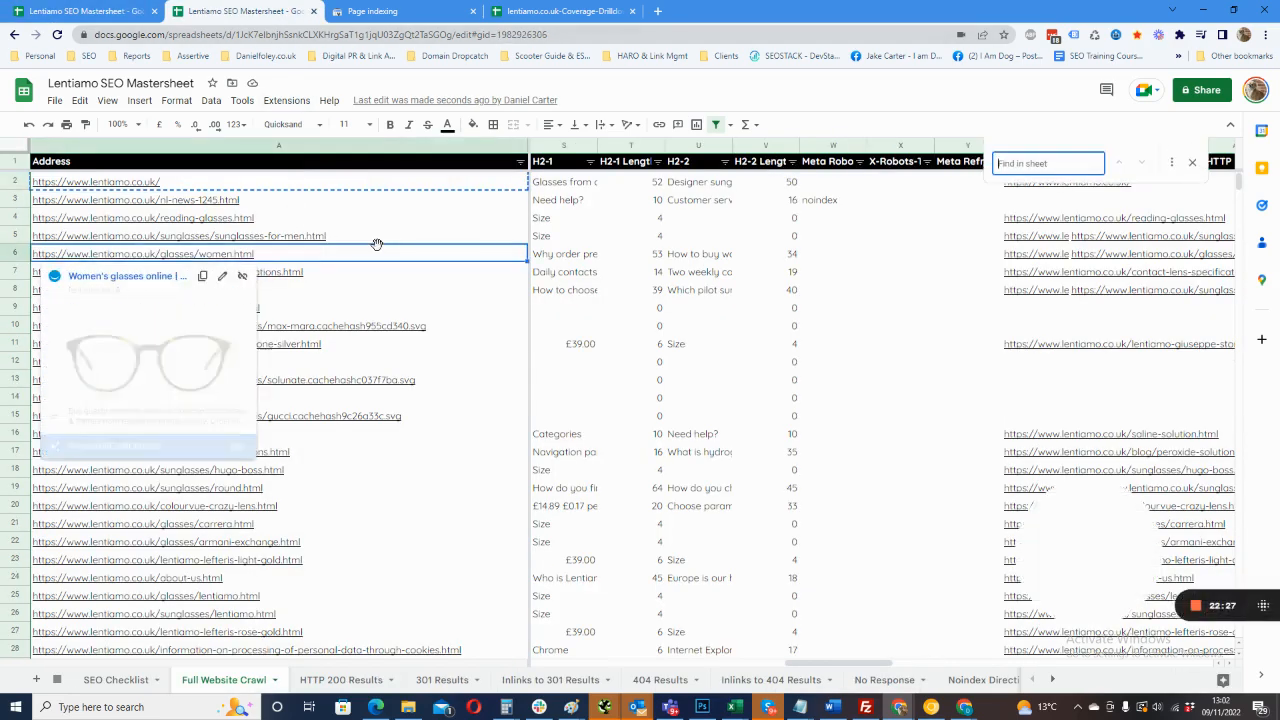
key("ctrl+v")
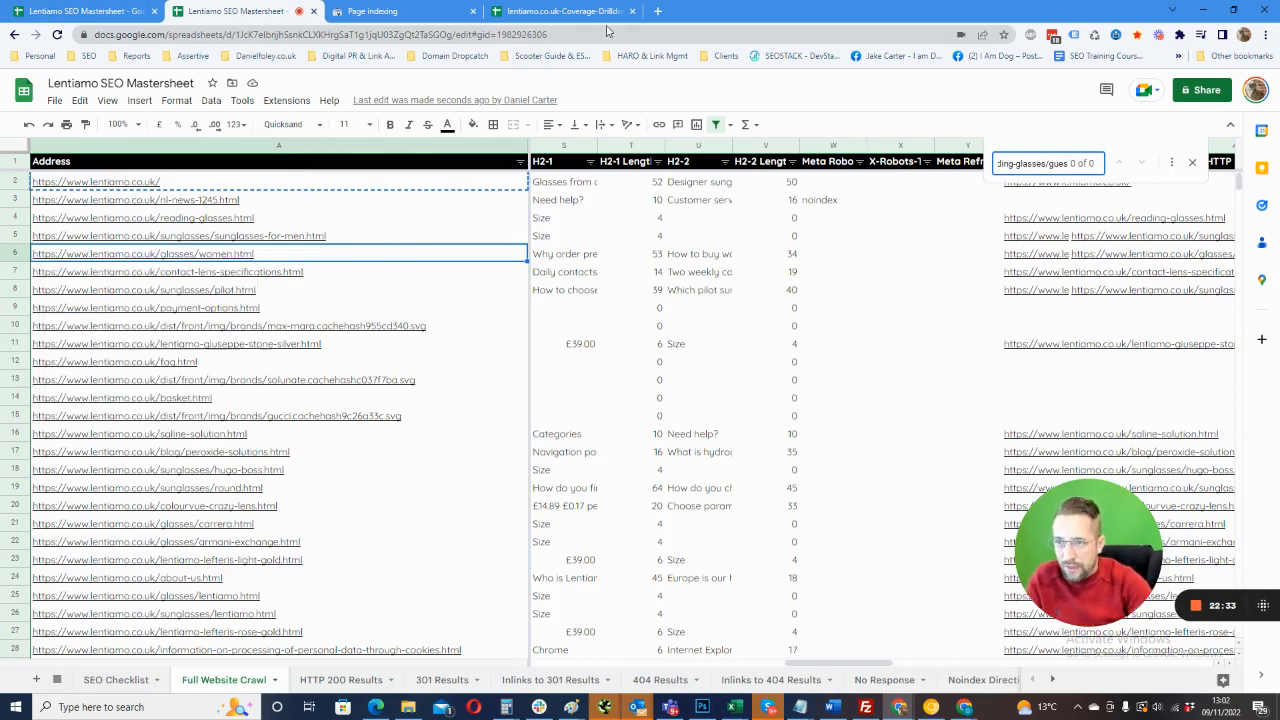
- Open the copied guess.html URL in a new browser tab and search its page source for "canonica"
left_click(660, 12)
key("ctrl+v")
key("Return")
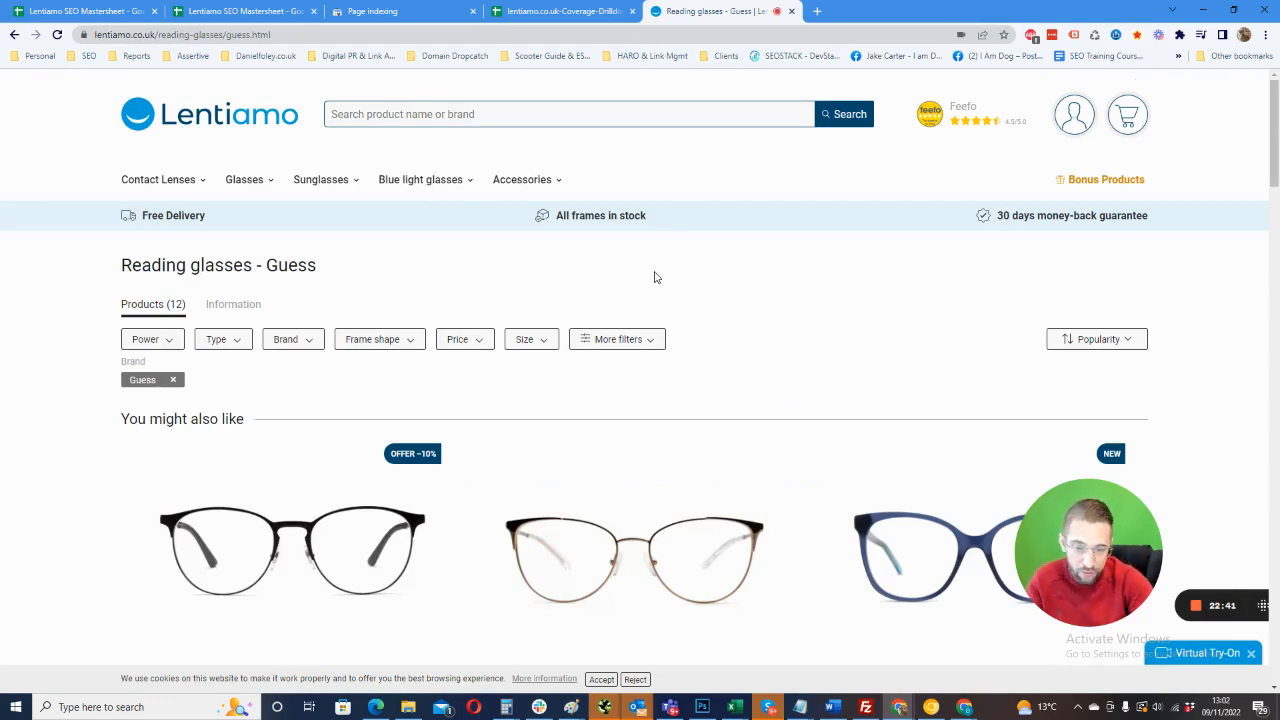
right_click(72, 410)
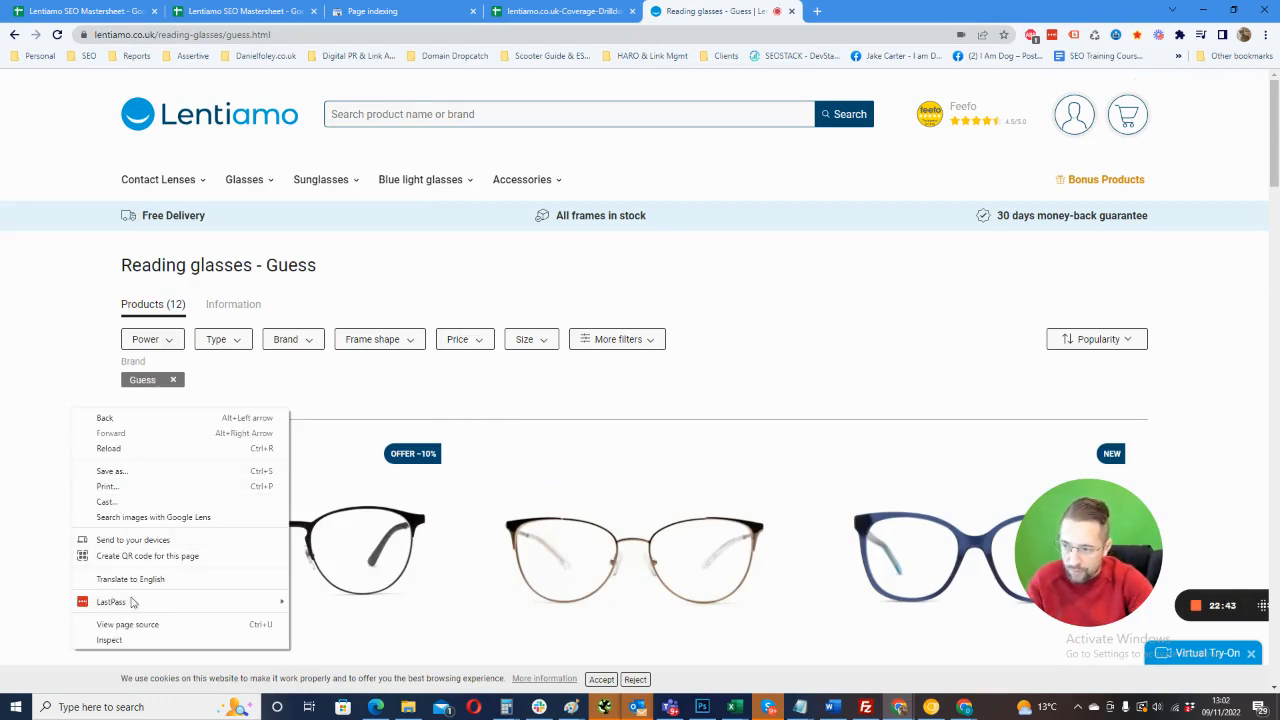
left_click(140, 623)
key("ctrl+f")
type("canonica")
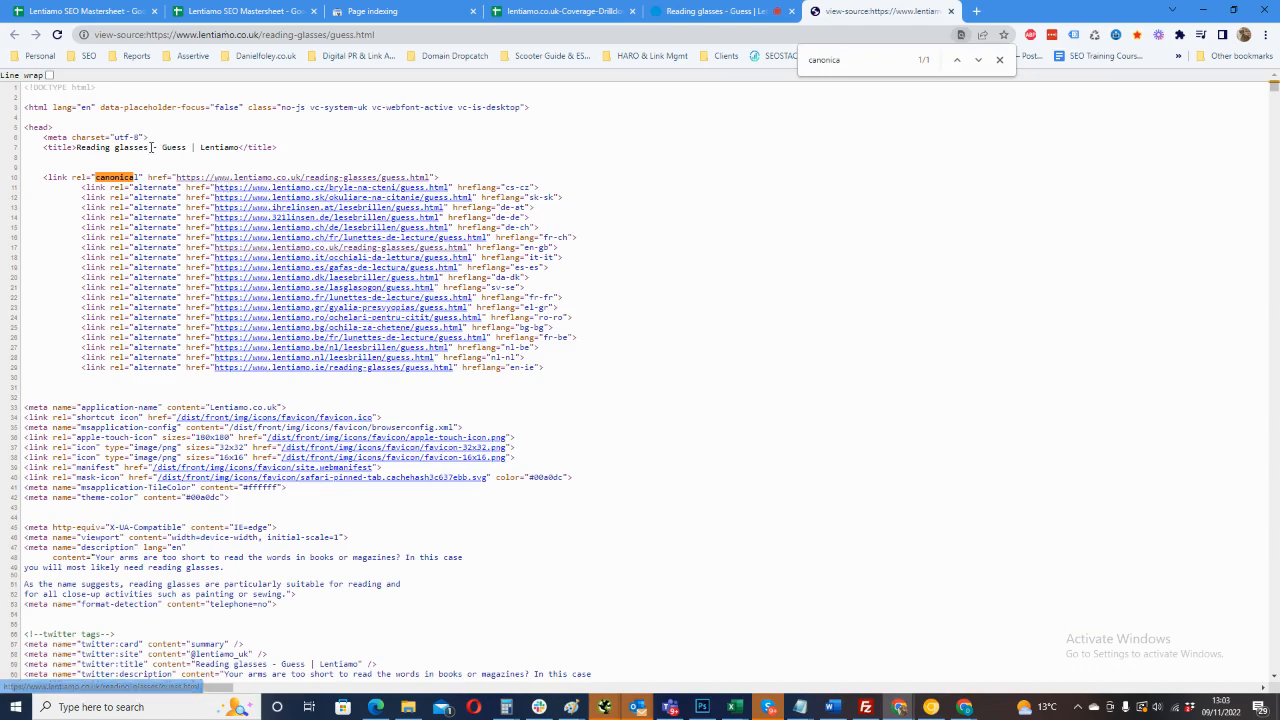
- Back in the mastersheet, duplicate the CCNI - HTTP 200 - Static sheet and rename the copy CCNI - HTTP 200 - Static - Indexable
left_click(110, 11)
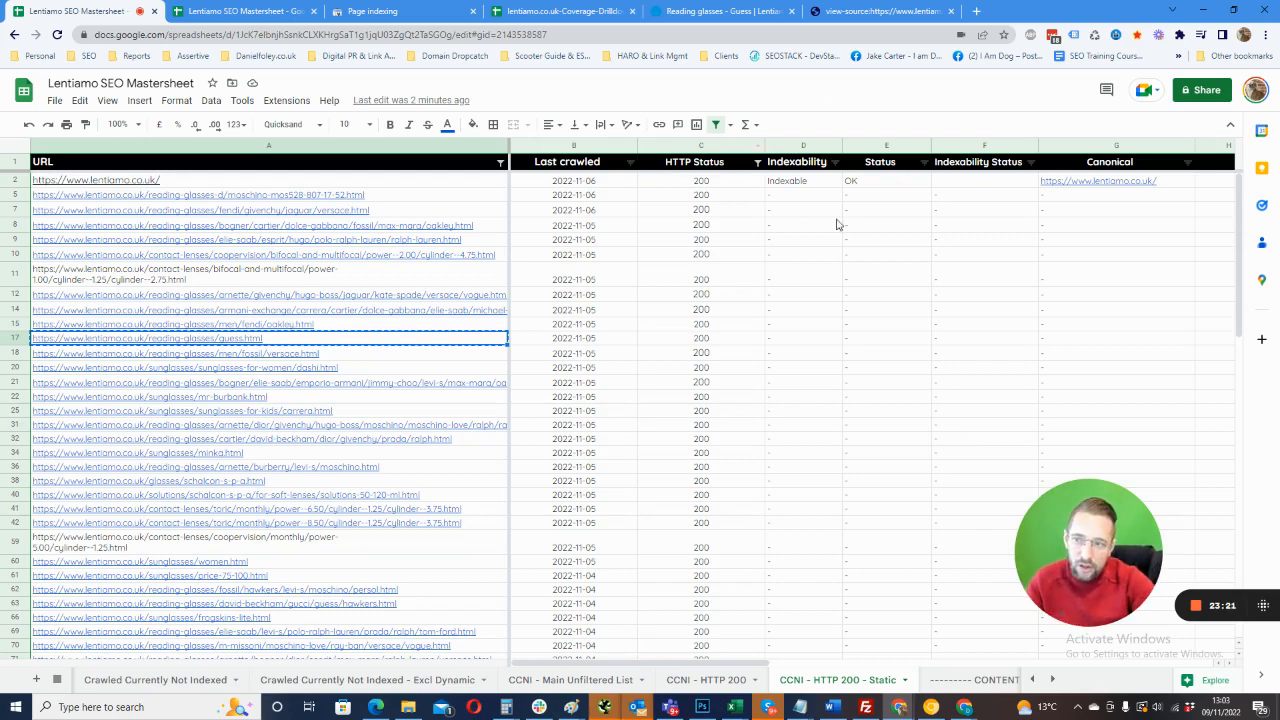
scroll(819, 307, "down", 5)
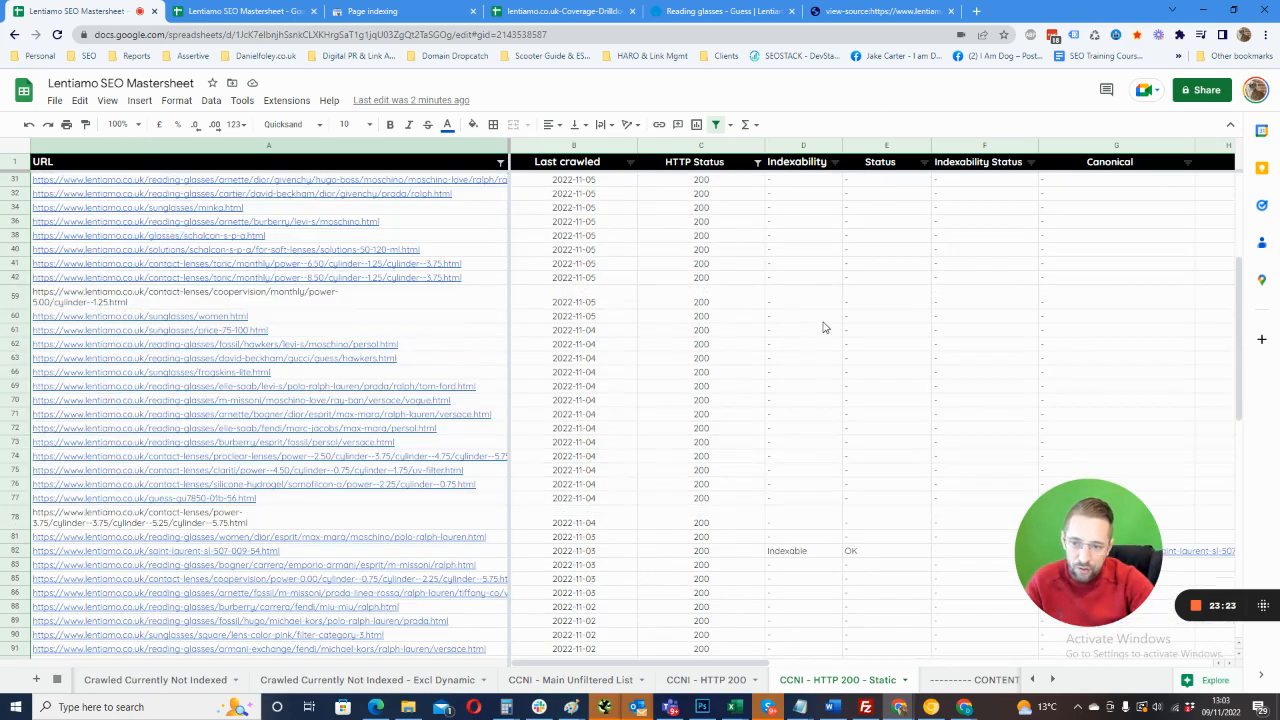
scroll(793, 519, "up", 5)
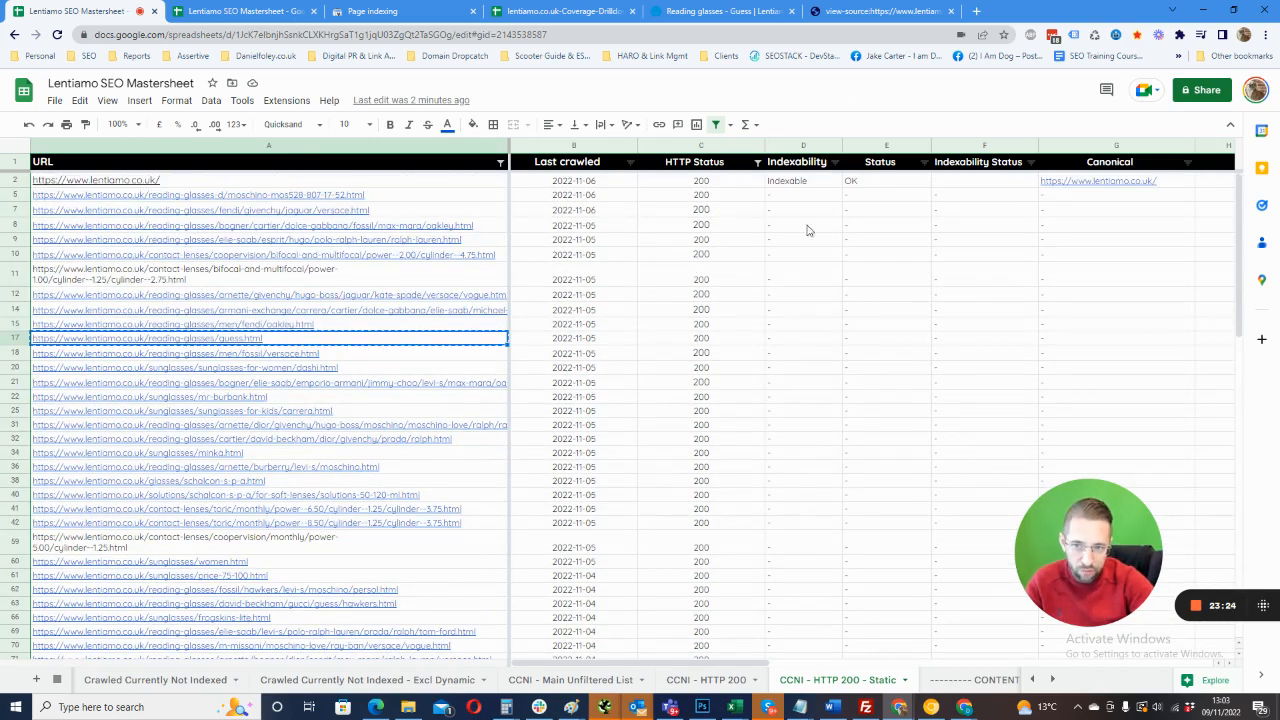
right_click(841, 683)
left_click(822, 475)
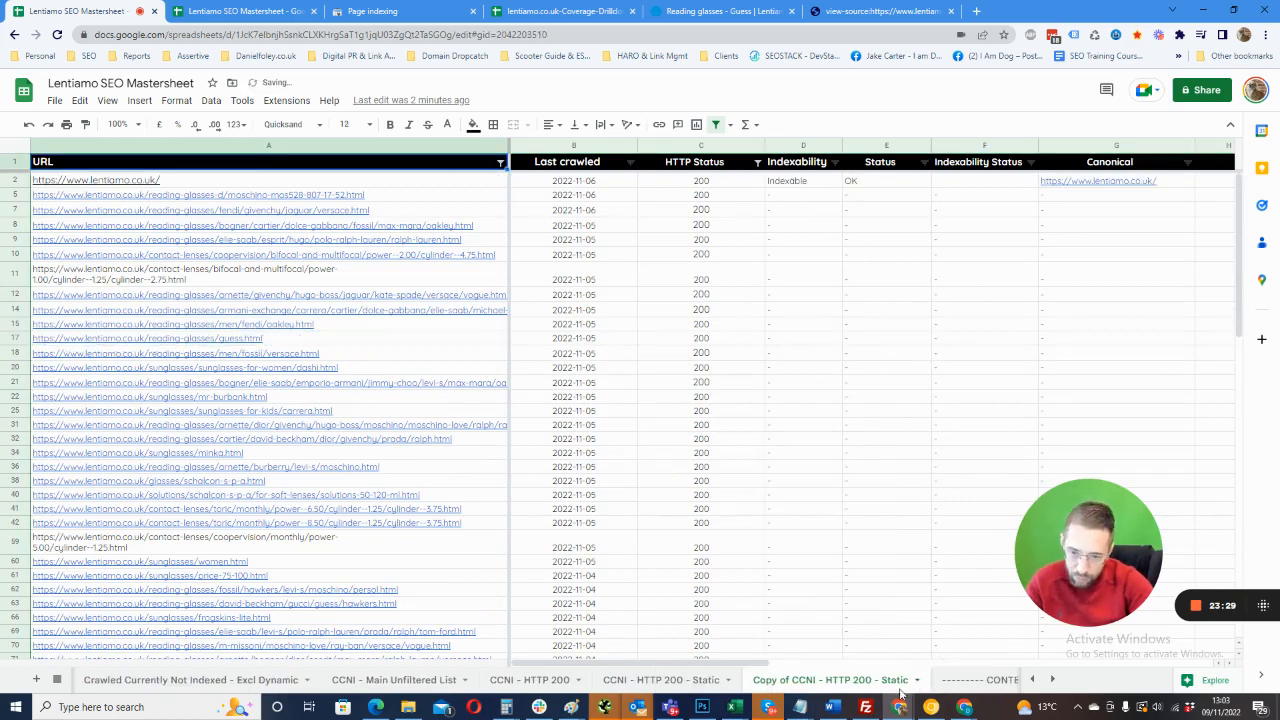
double_click(766, 684)
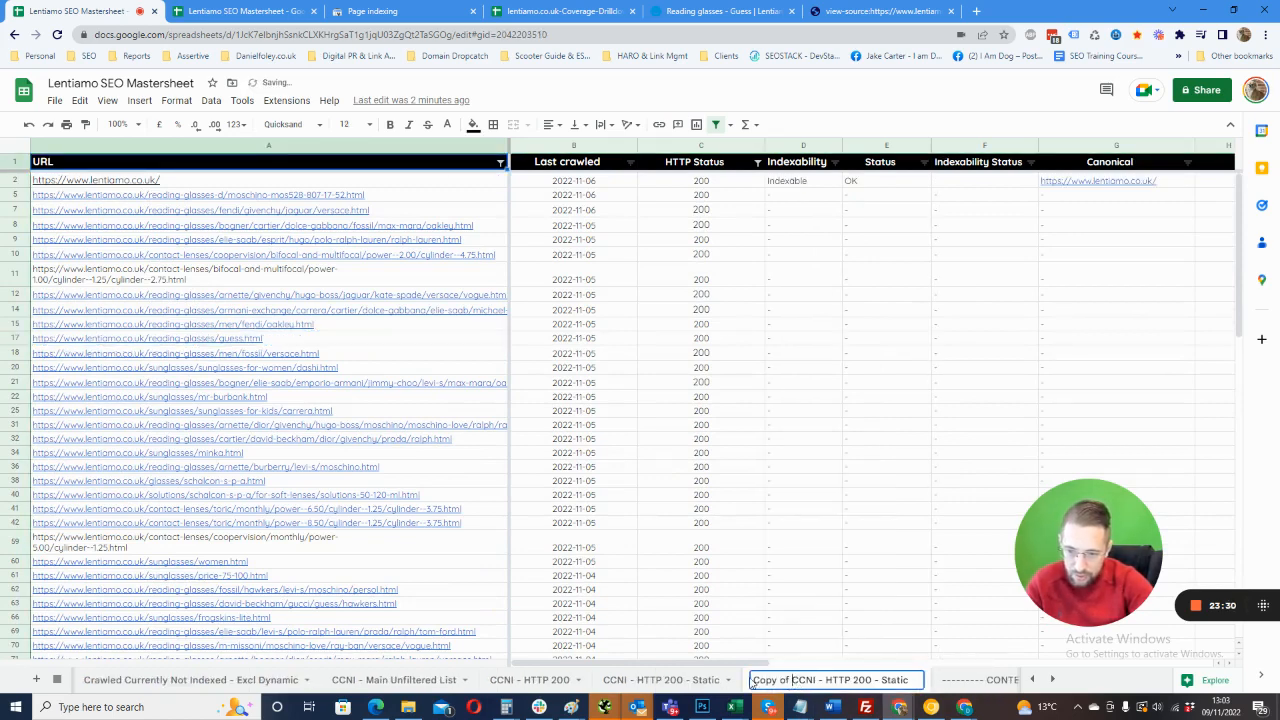
left_click_drag(794, 682, 752, 682)
key("BackSpace")
type("-")
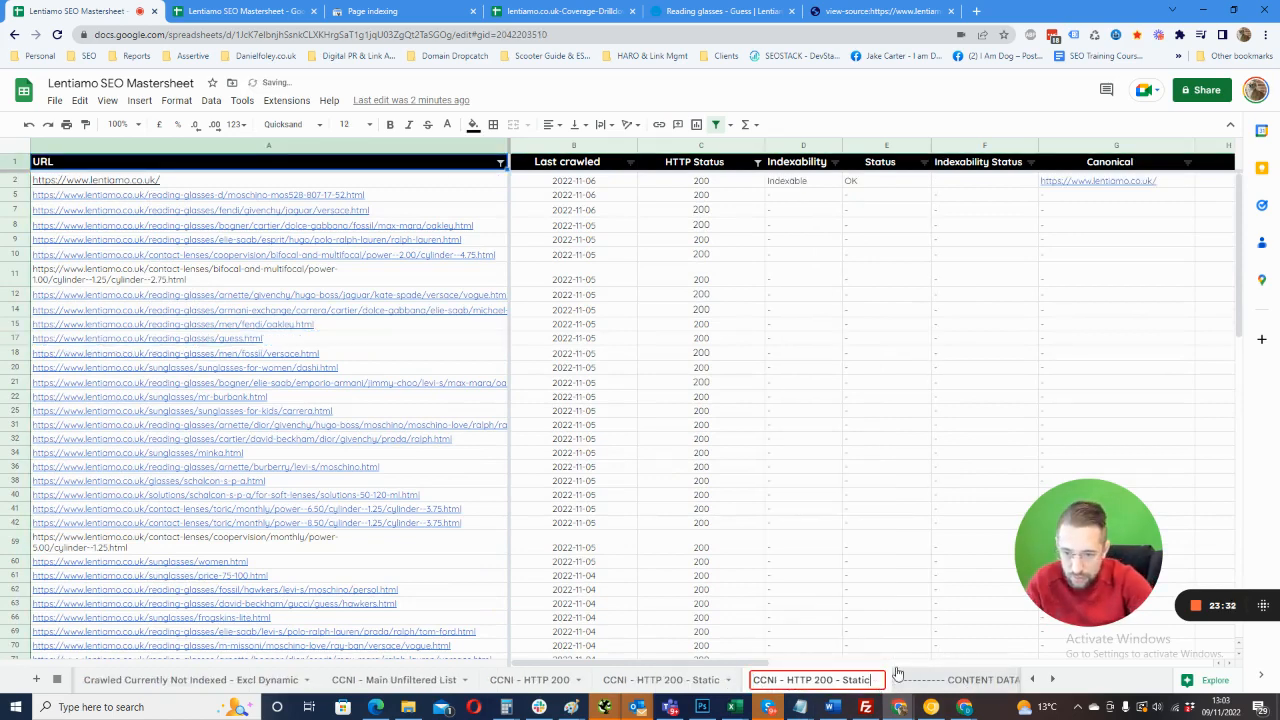
key("Caps_Lock")
type("I")
key("Caps_Lock")
type("ndexable")
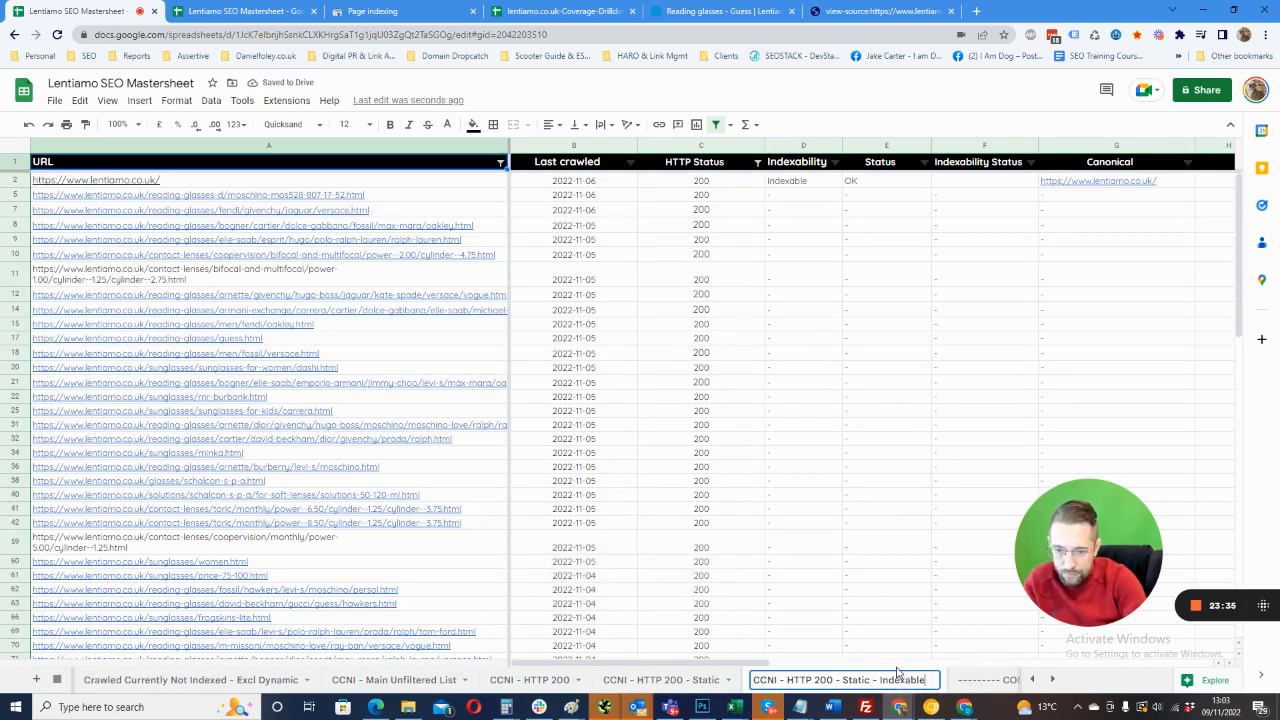
key("Return")
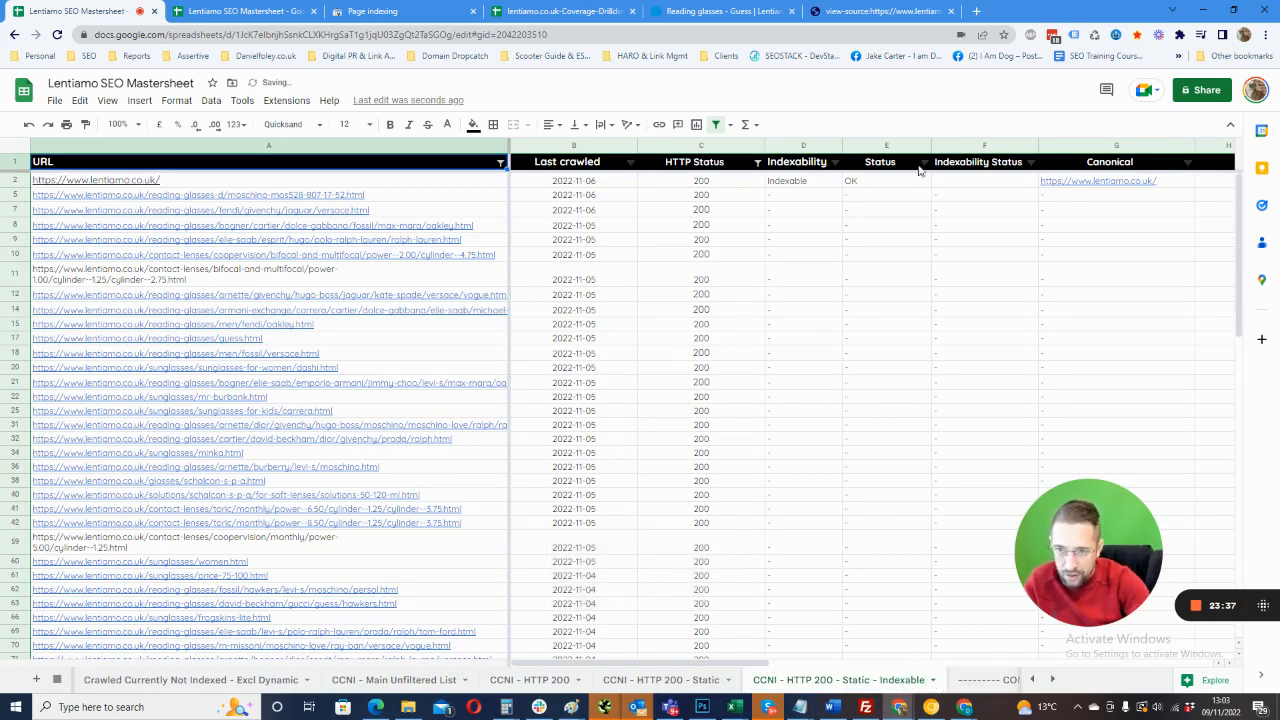
- Filter the Indexability column of the CCNI - HTTP 200 - Static - Indexable sheet to show only the value Indexable
left_click(835, 162)
left_click(742, 284)
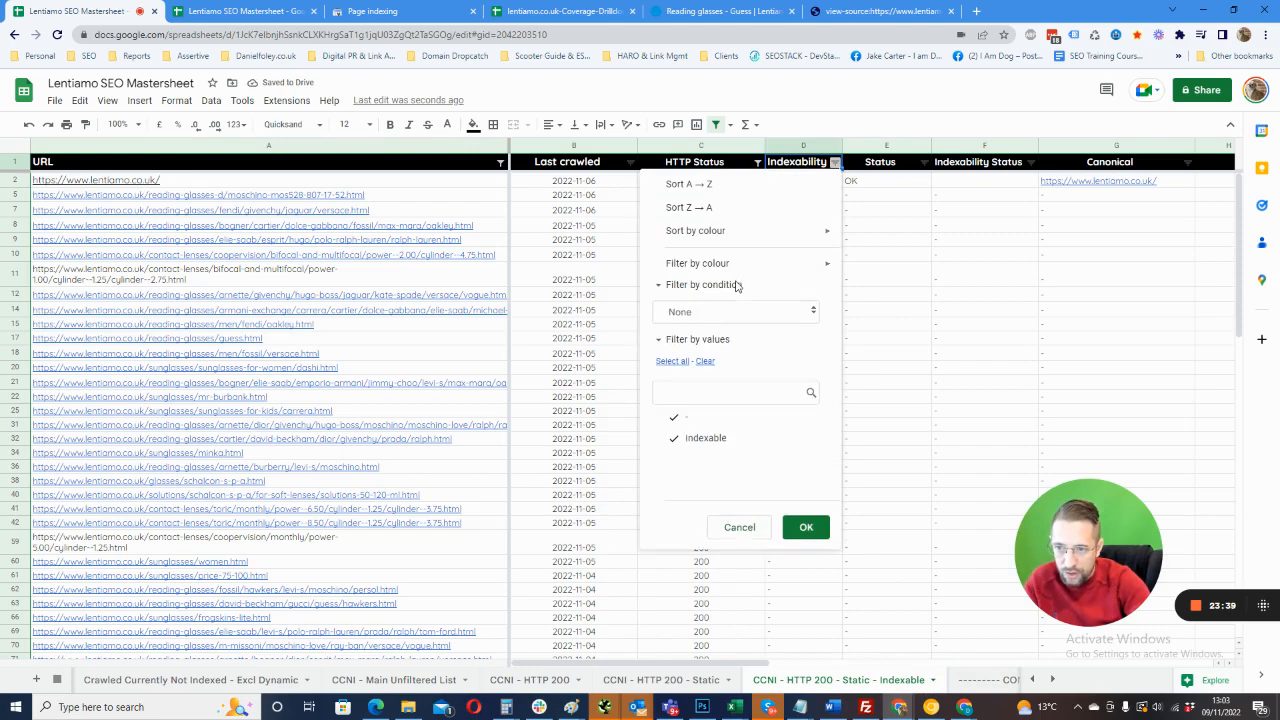
left_click(696, 427)
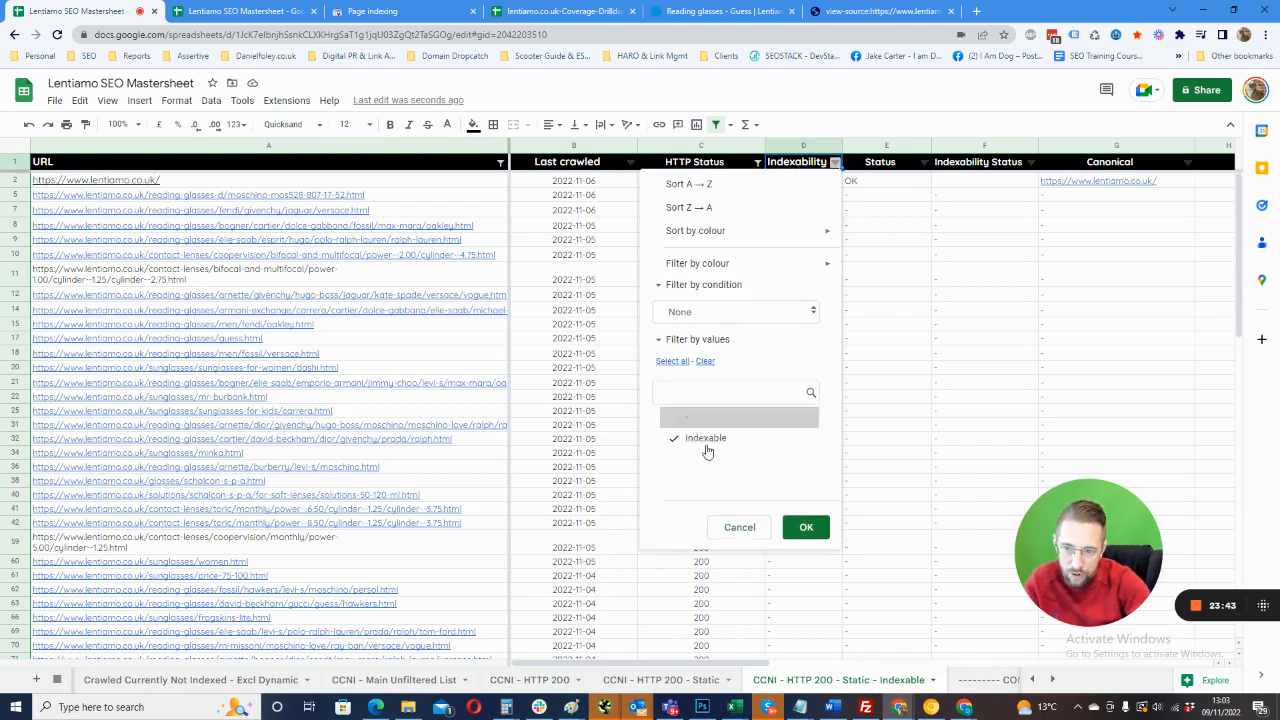
left_click(806, 527)
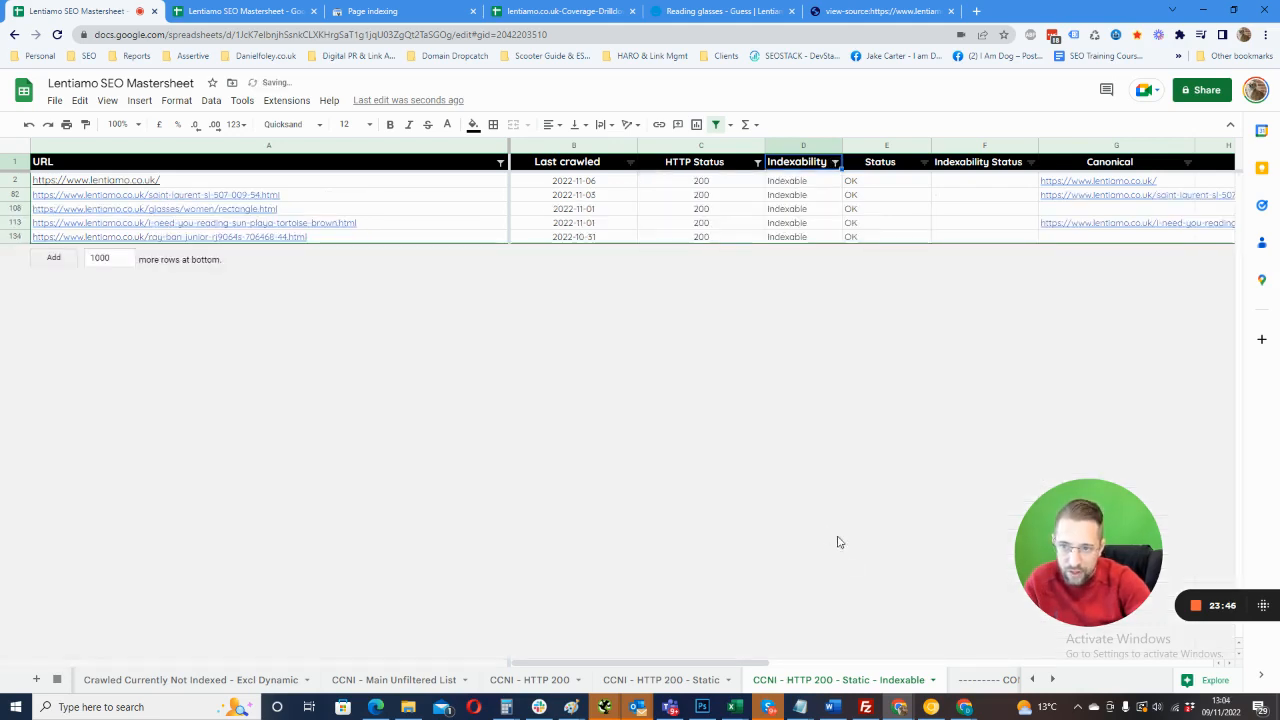
- Duplicate the CCNI - HTTP 200 - Static - Indexable sheet and rename the copy CCNI - HTTP 200 - Static - Non Indexable
left_click(908, 680)
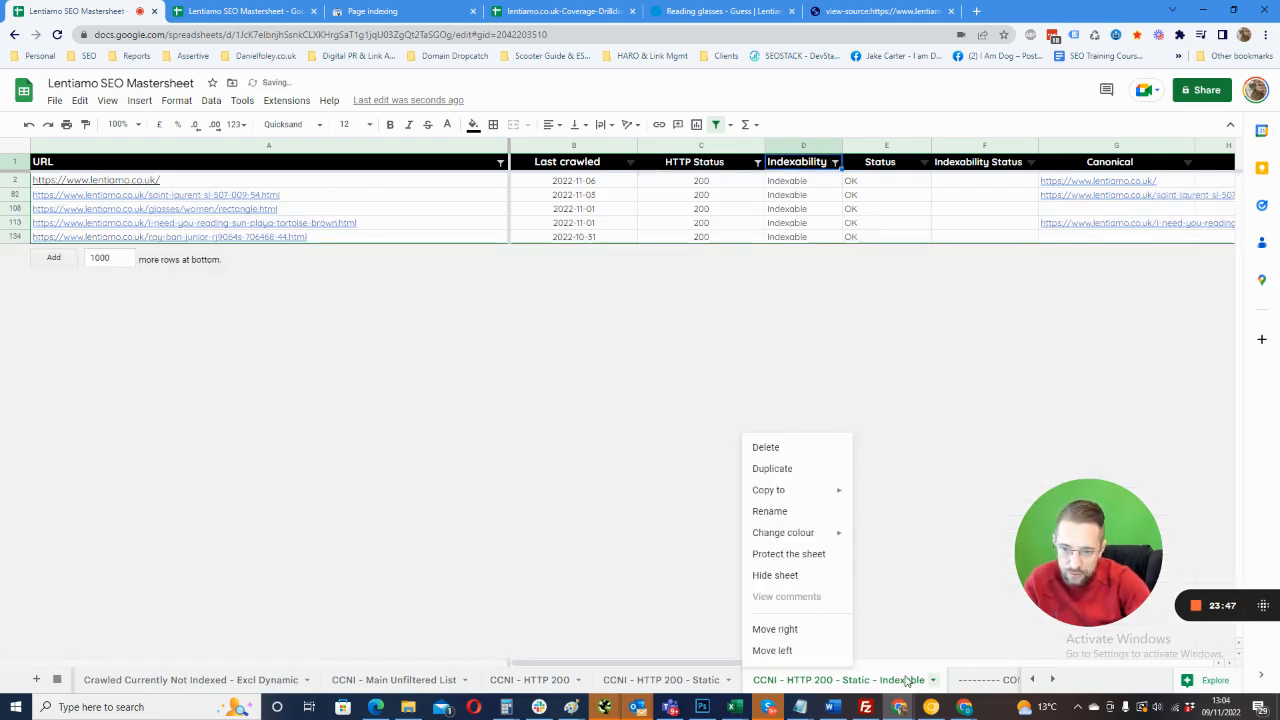
left_click(772, 468)
double_click(785, 680)
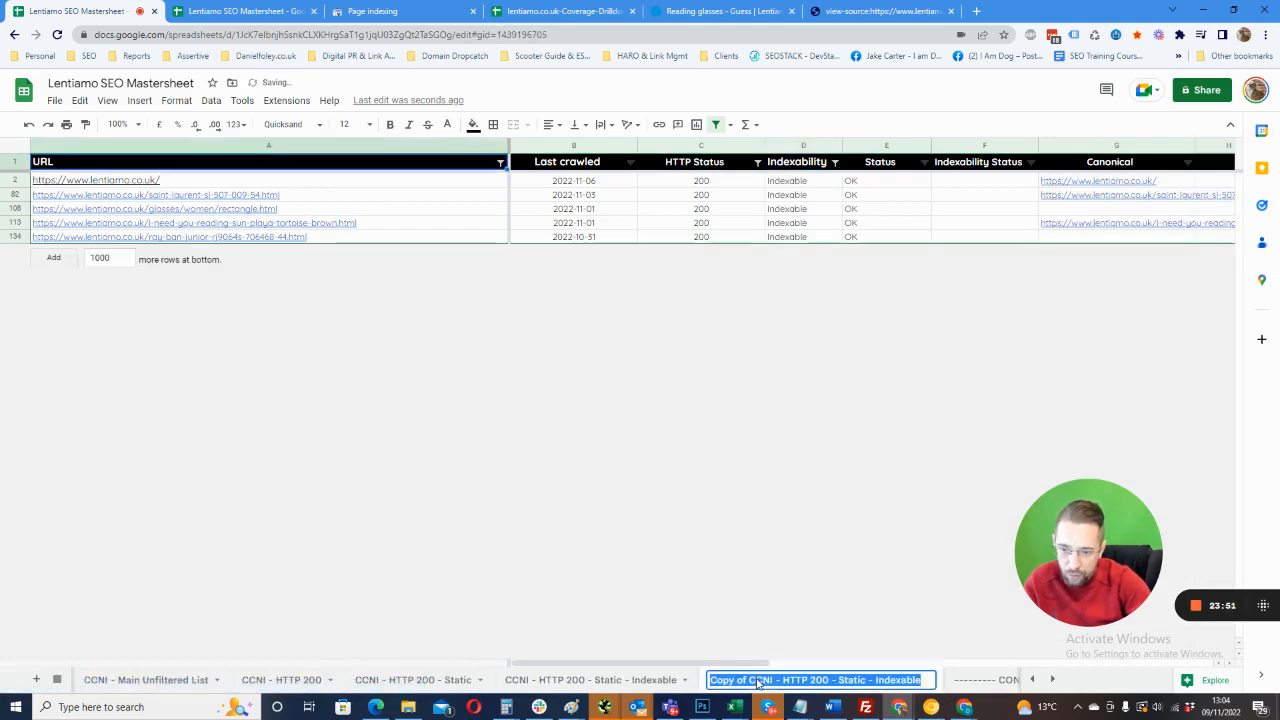
left_click_drag(750, 681, 666, 682)
key("BackSpace")
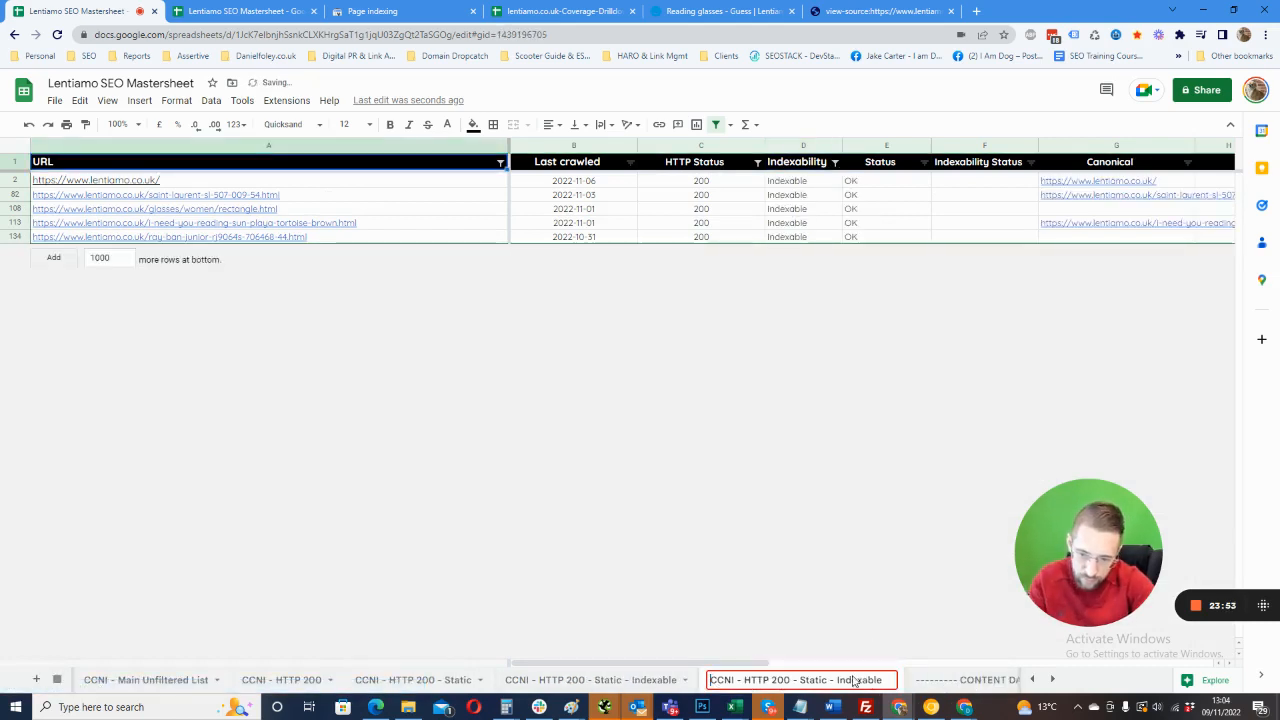
left_click(841, 681)
type("Non")
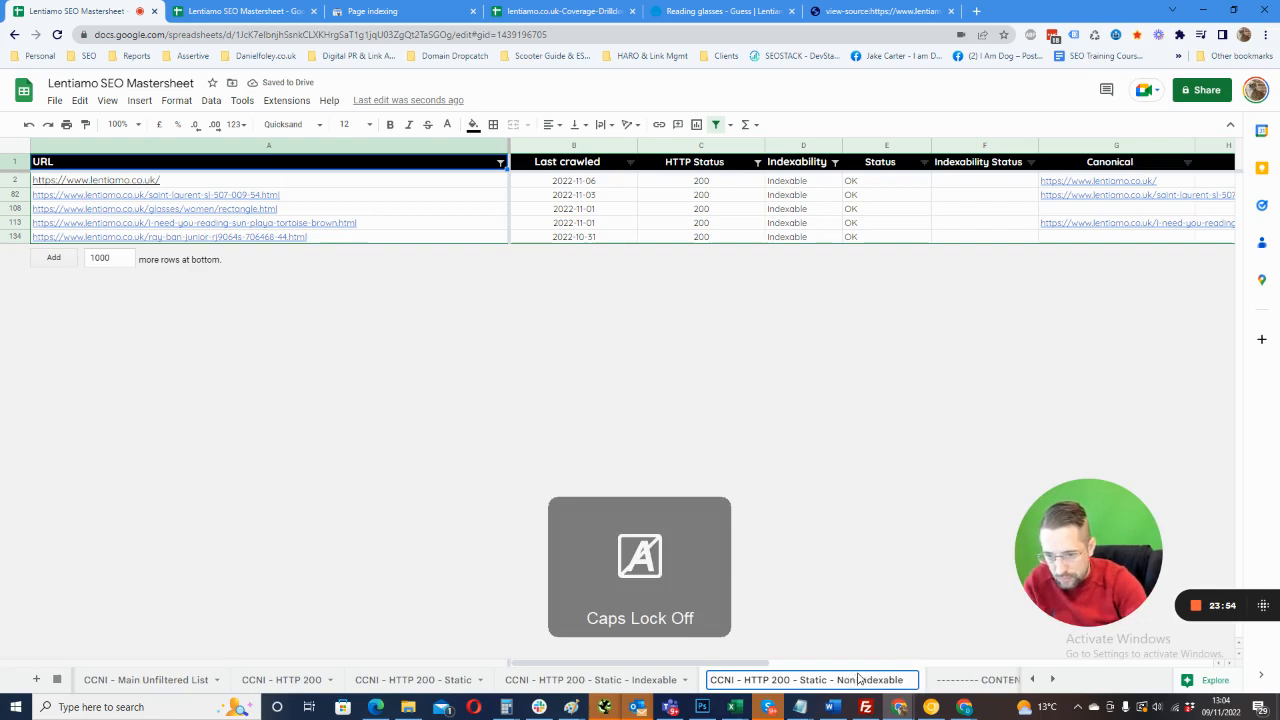
key("Return")
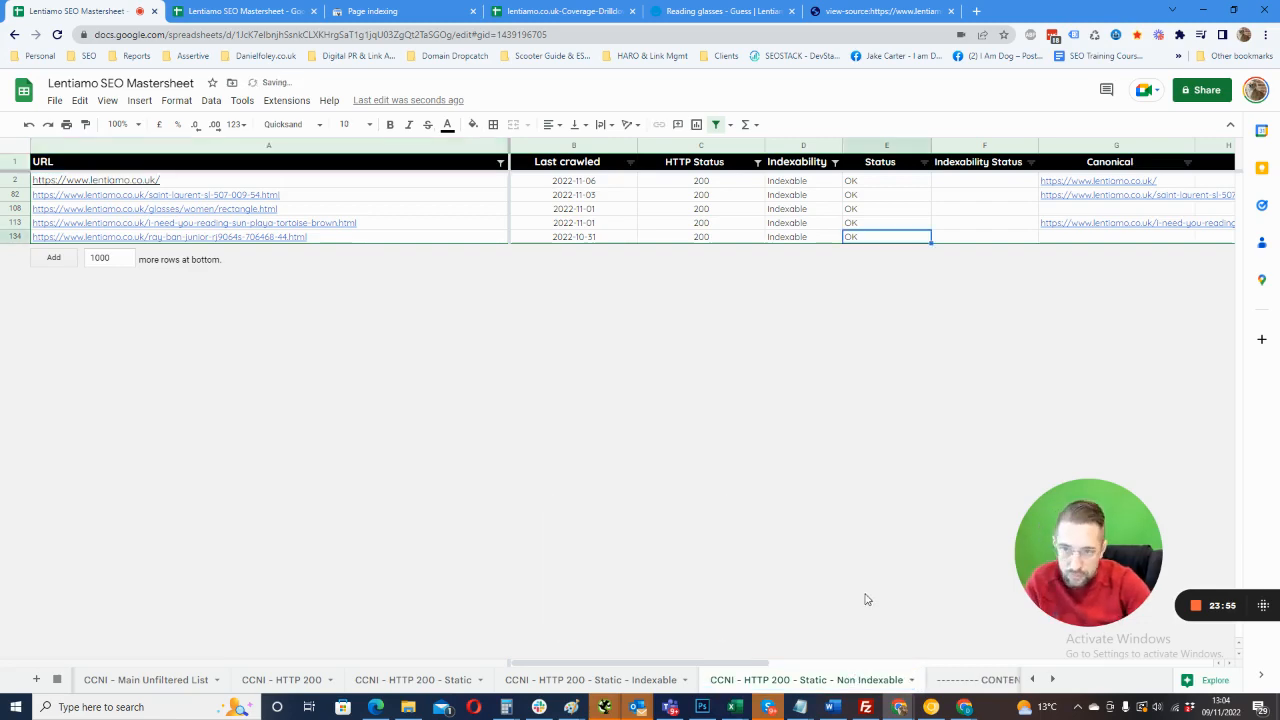
- Filter the Indexability column of the CCNI - HTTP 200 - Static - Non Indexable sheet to show only the value "-"
left_click(836, 163)
left_click(700, 387)
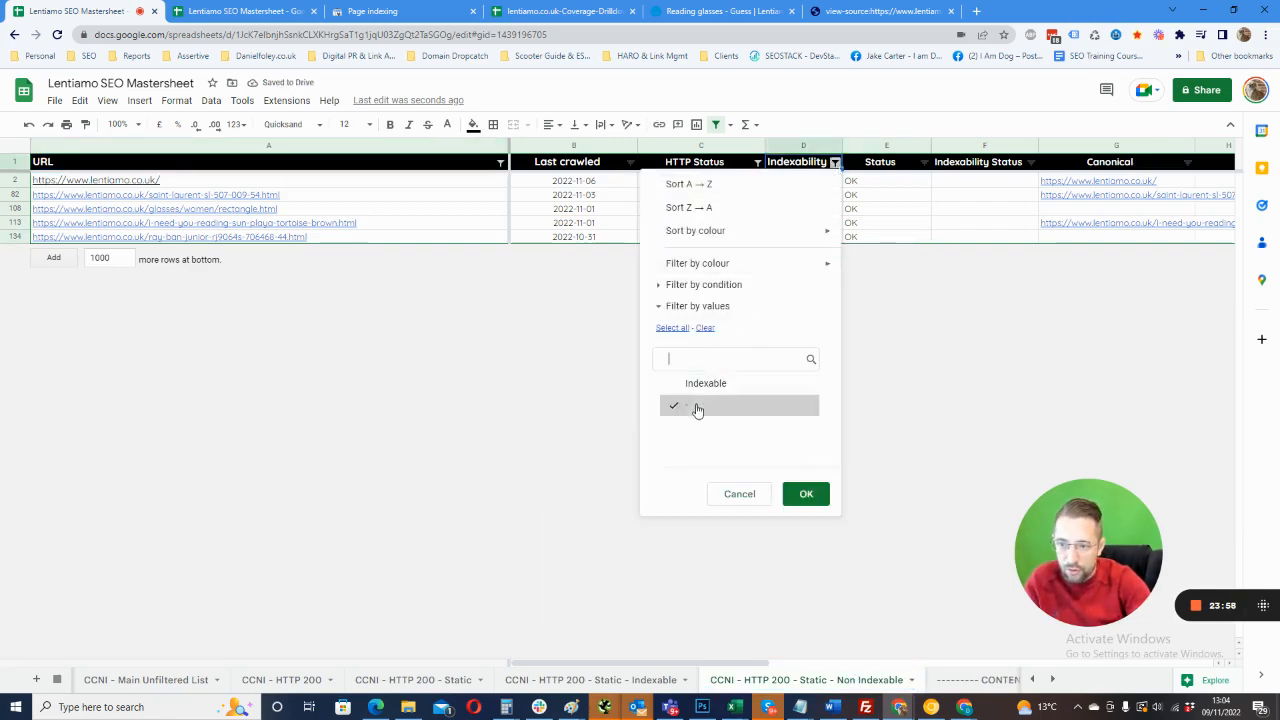
left_click(807, 494)
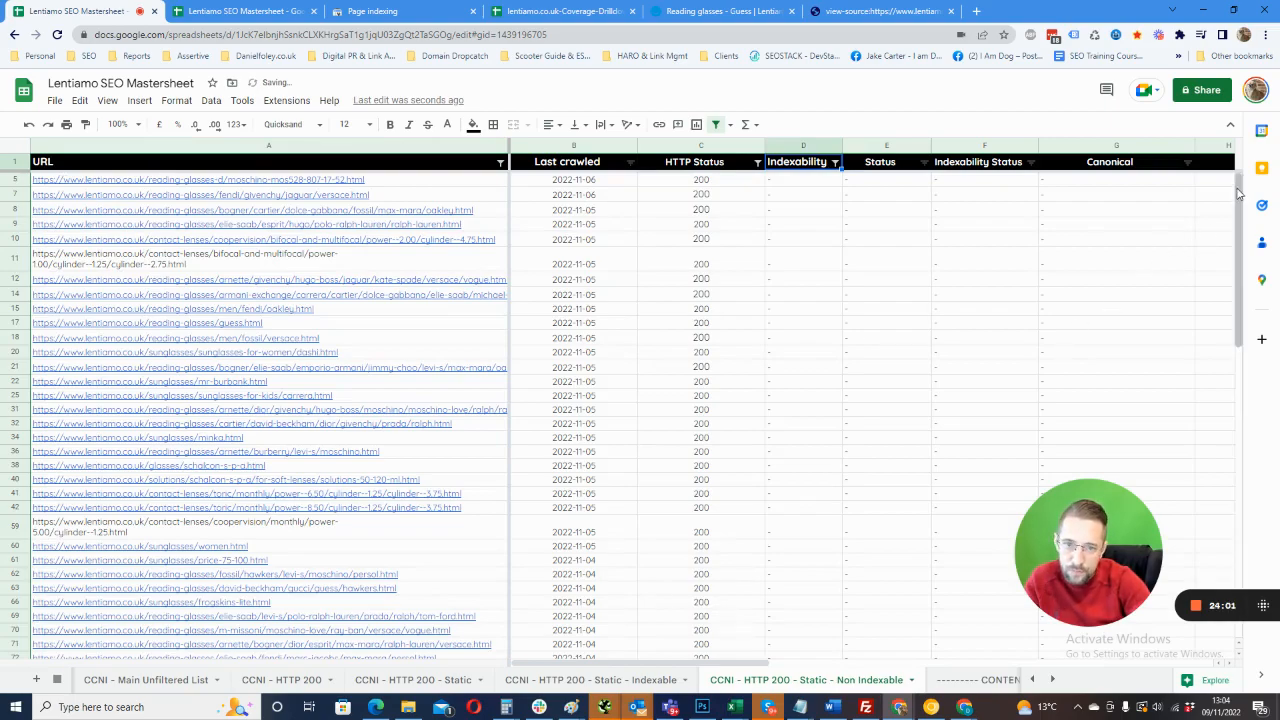
- Review the URLs listed in the CCNI - HTTP 200 - Static - Non Indexable sheet, including reading-glasses/guess.html
scroll(1230, 200, "down", 5)
scroll(1195, 190, "up", 5)
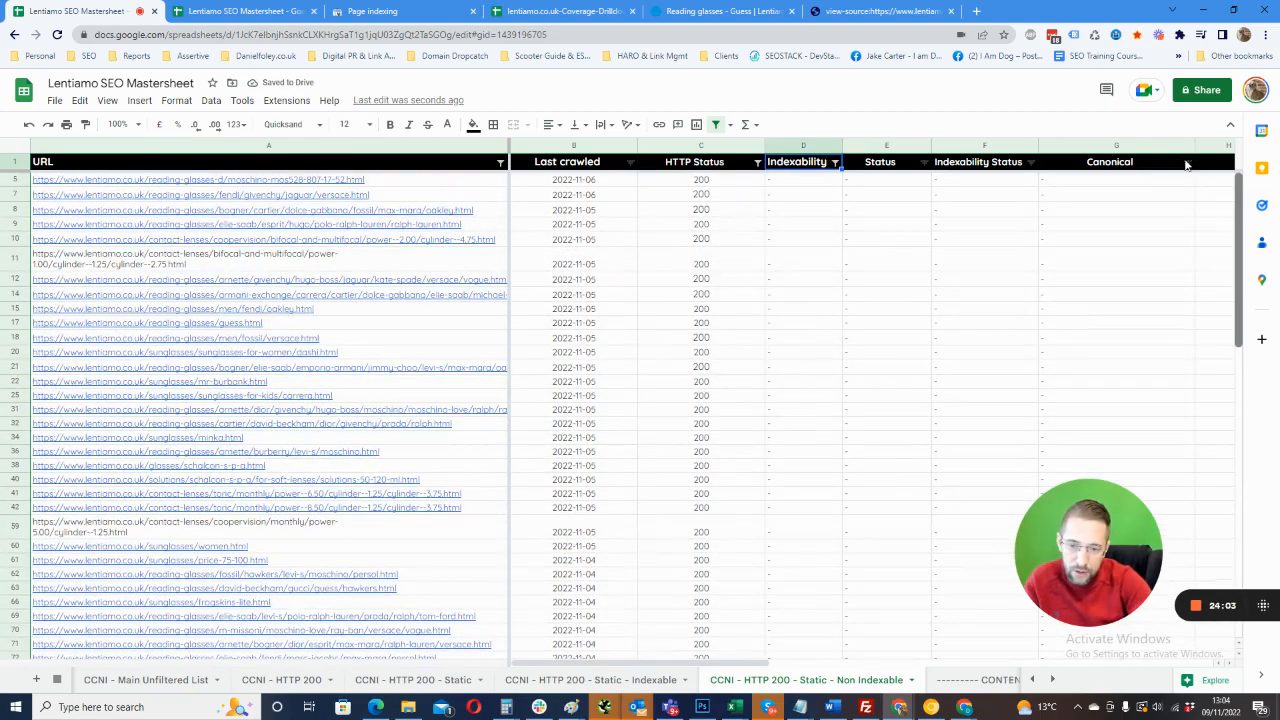
left_click(855, 277)
scroll(445, 320, "down", 20)
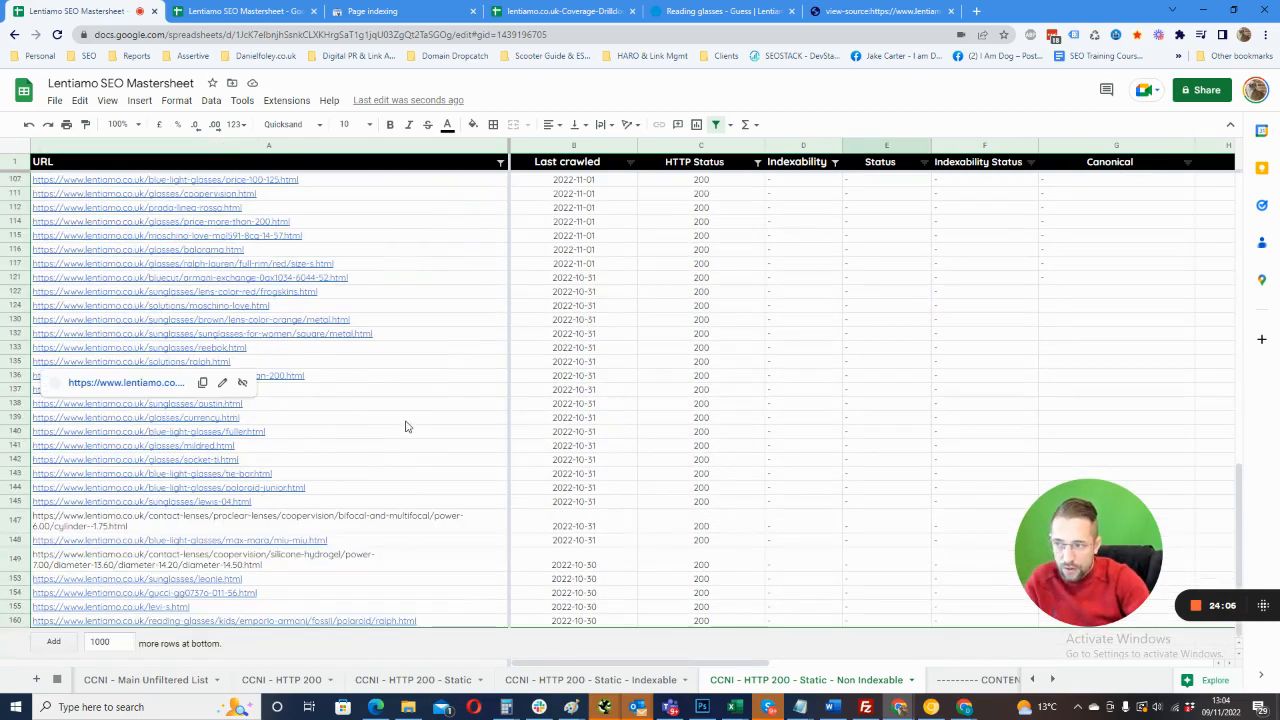
scroll(407, 420, "up", 20)
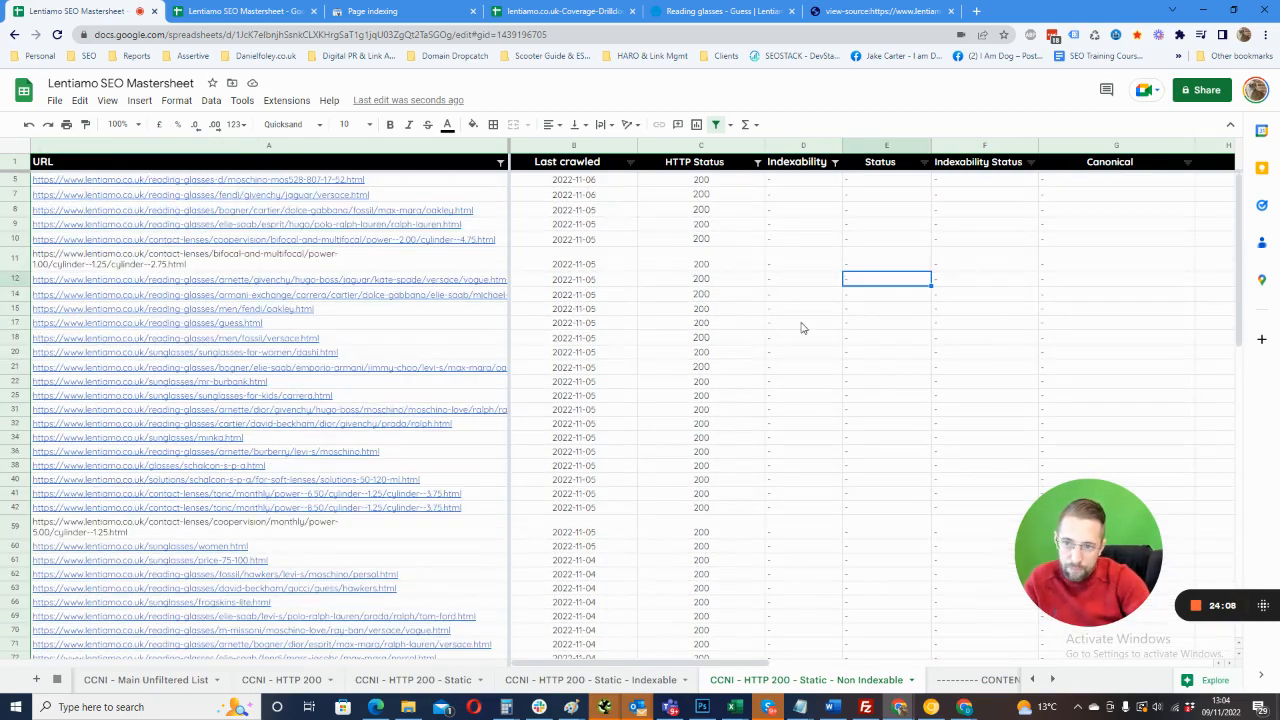
mouse_move(307, 398)
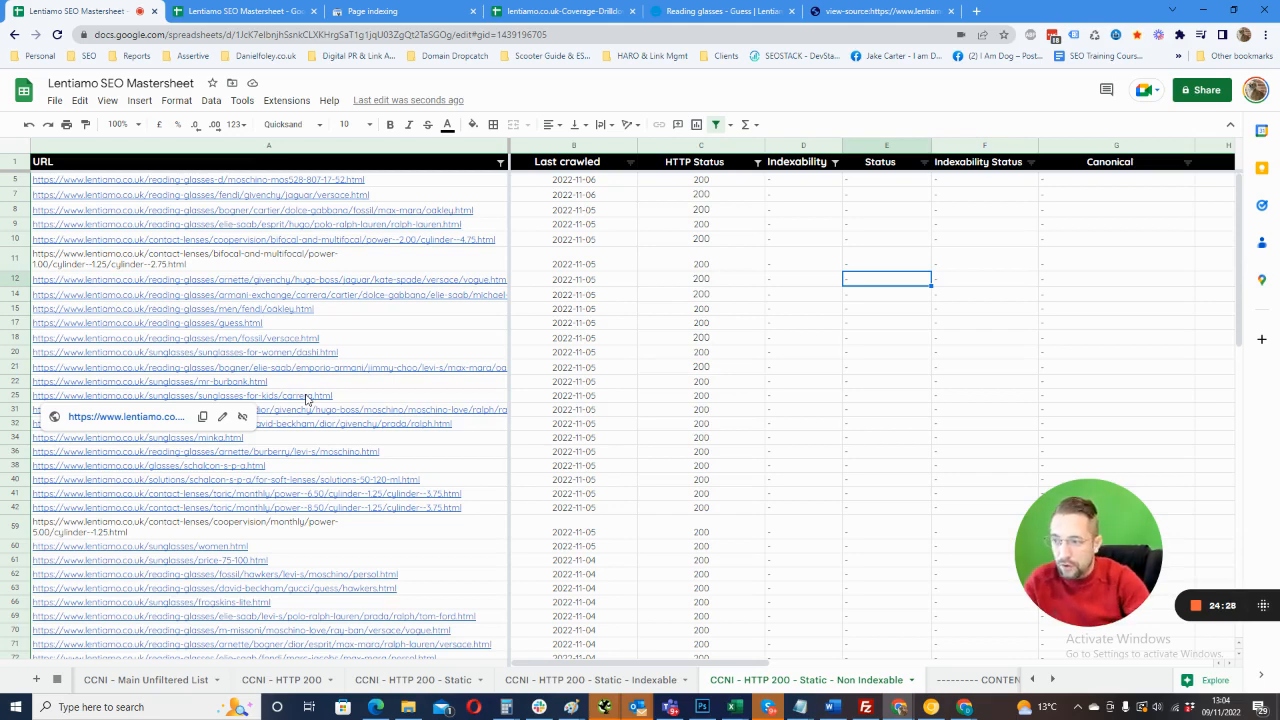
left_click(306, 326)
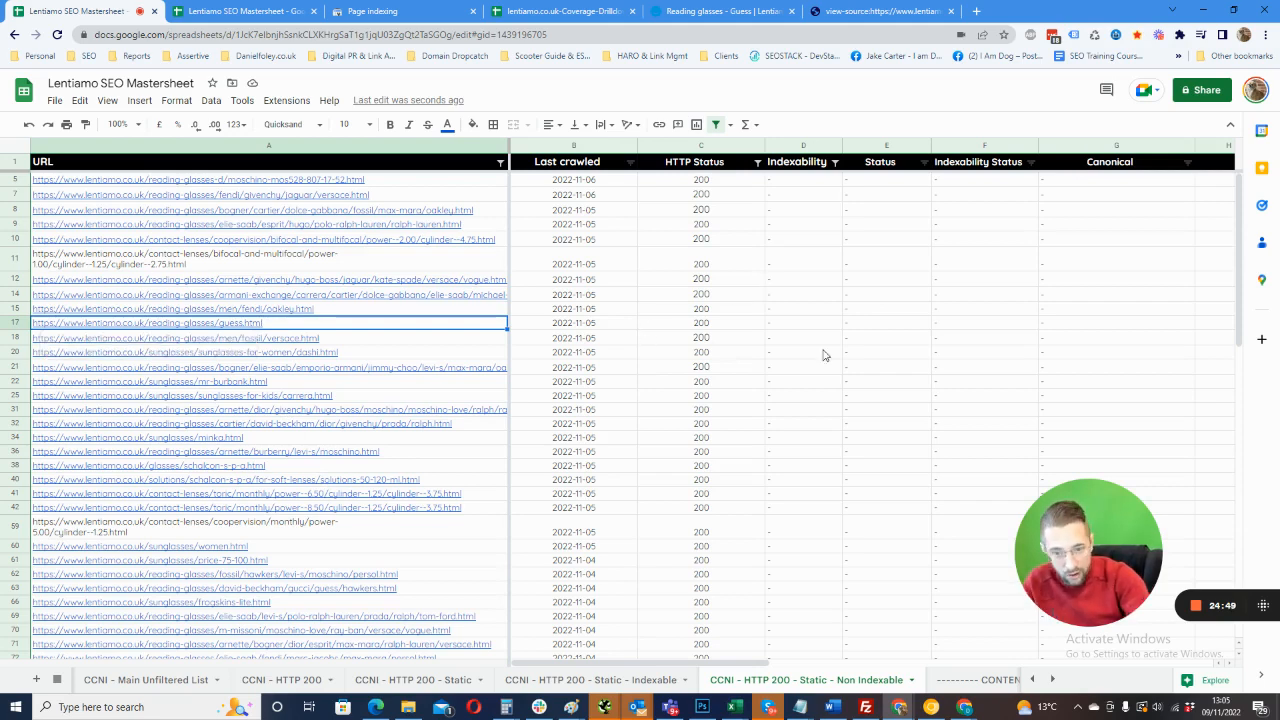
- Add the column headers Clicks and Impressions after Canonical in the CCNI - HTTP 200 - Static - Non Indexable sheet
left_click_drag(758, 664, 962, 662)
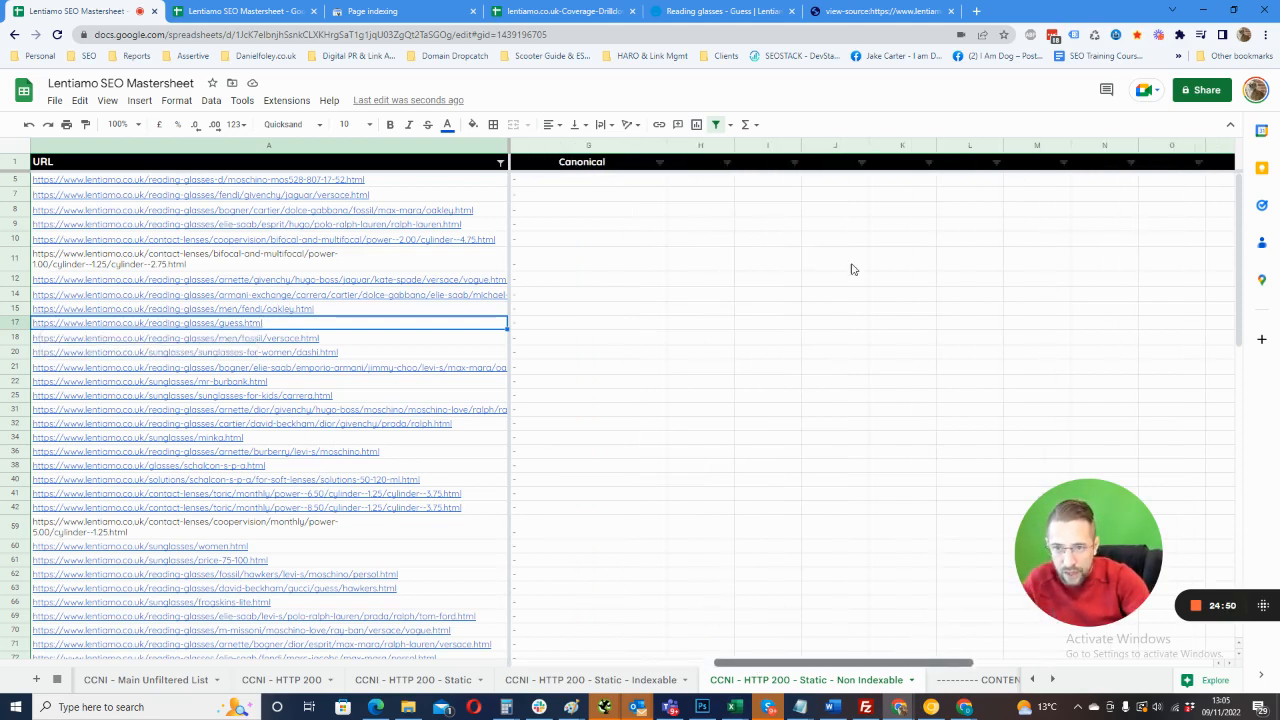
left_click(708, 172)
type("Clicks")
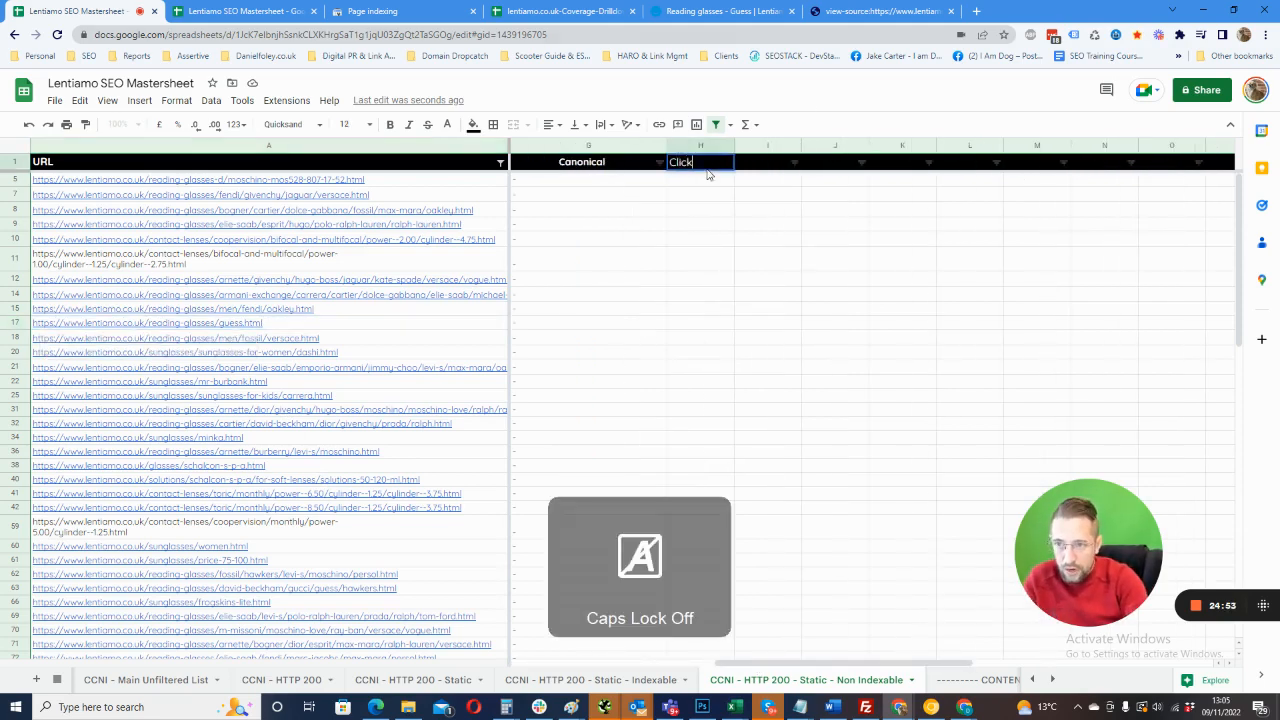
key("Tab")
type("Impressions")
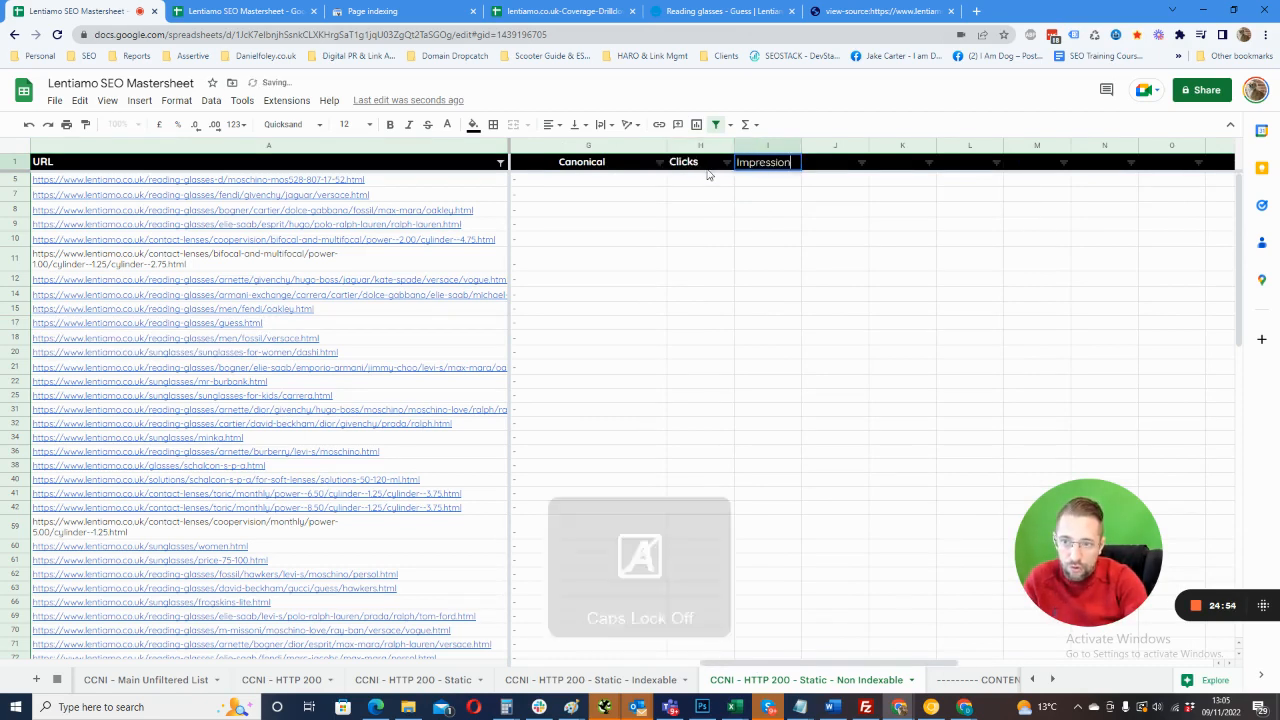
key("Return")
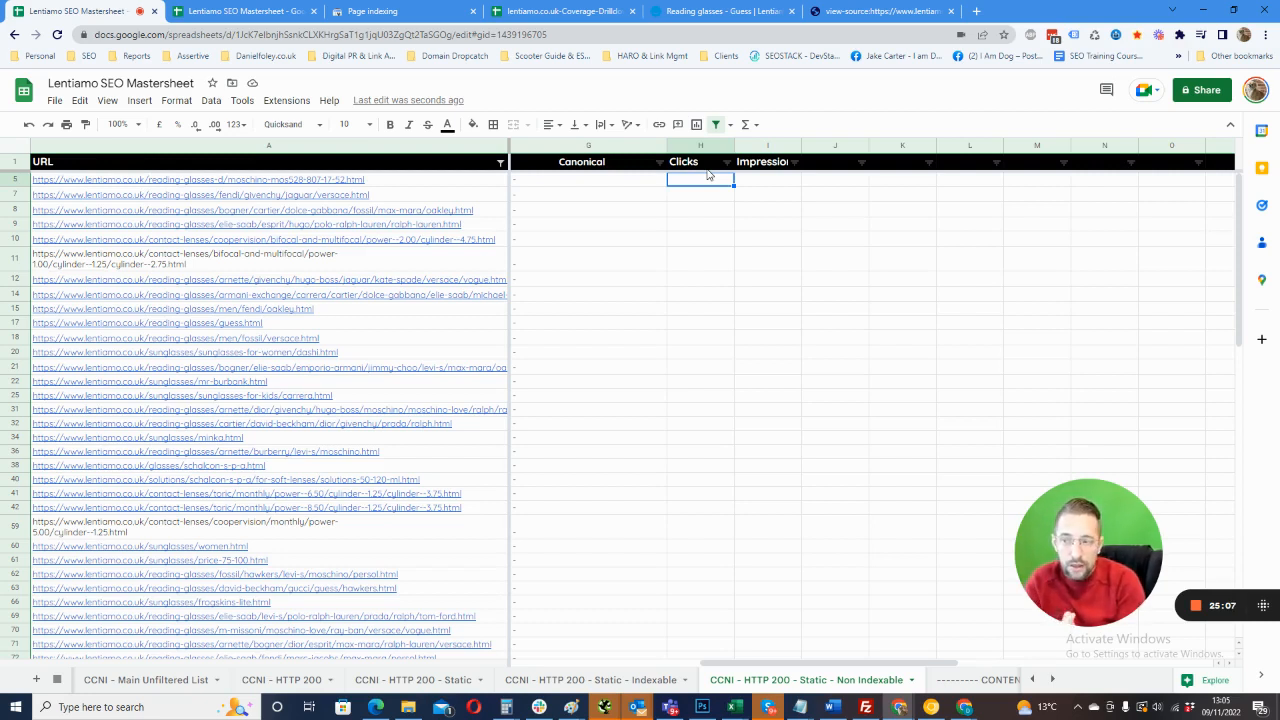
- Examine the filtered URL column of the CCNI - HTTP 200 - Static - Non Indexable sheet, from the first rows down past row 100
key("Left")
key("Left")
key("Left")
key("Left")
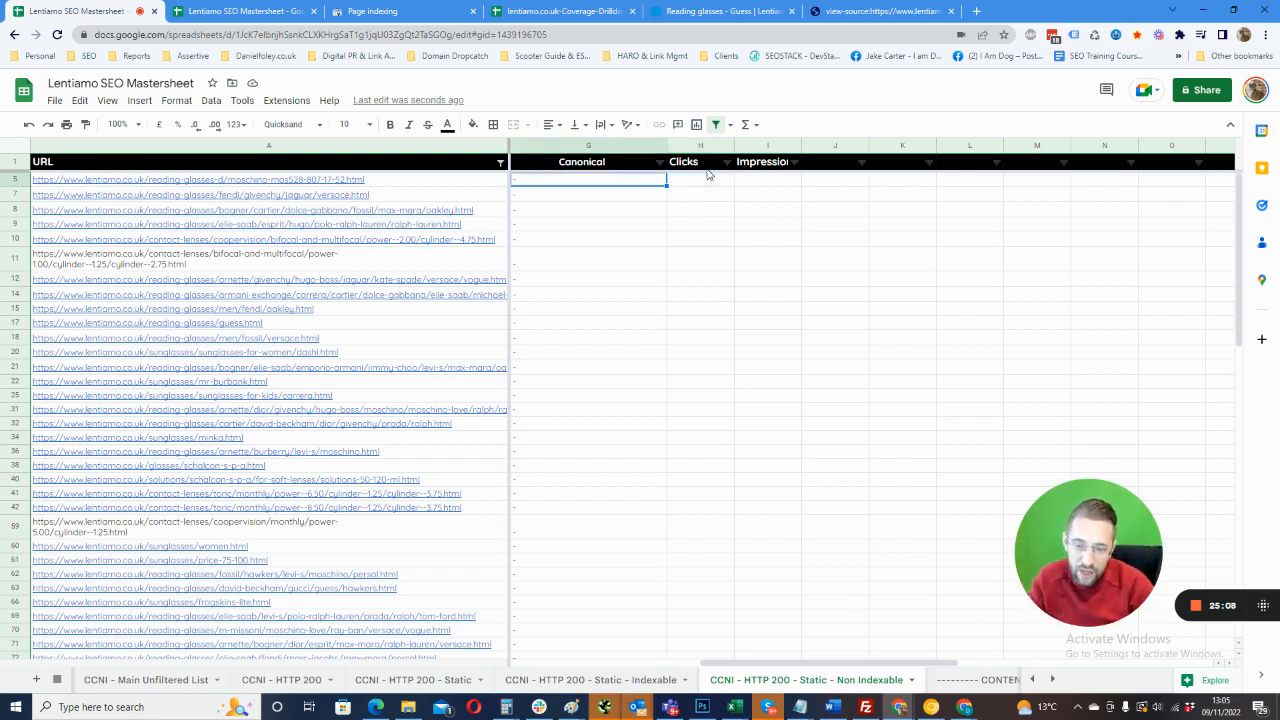
key("Left")
key("Left")
key("Left")
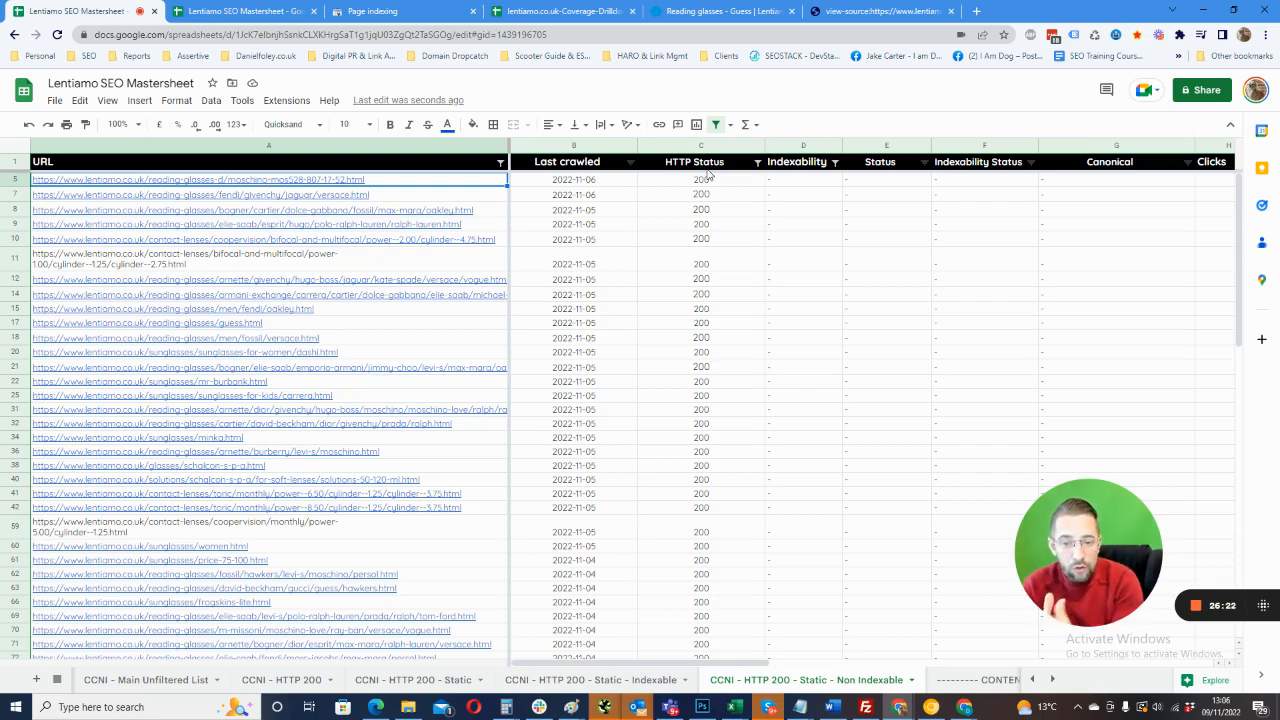
left_click(378, 311)
key("Down")
key("Down")
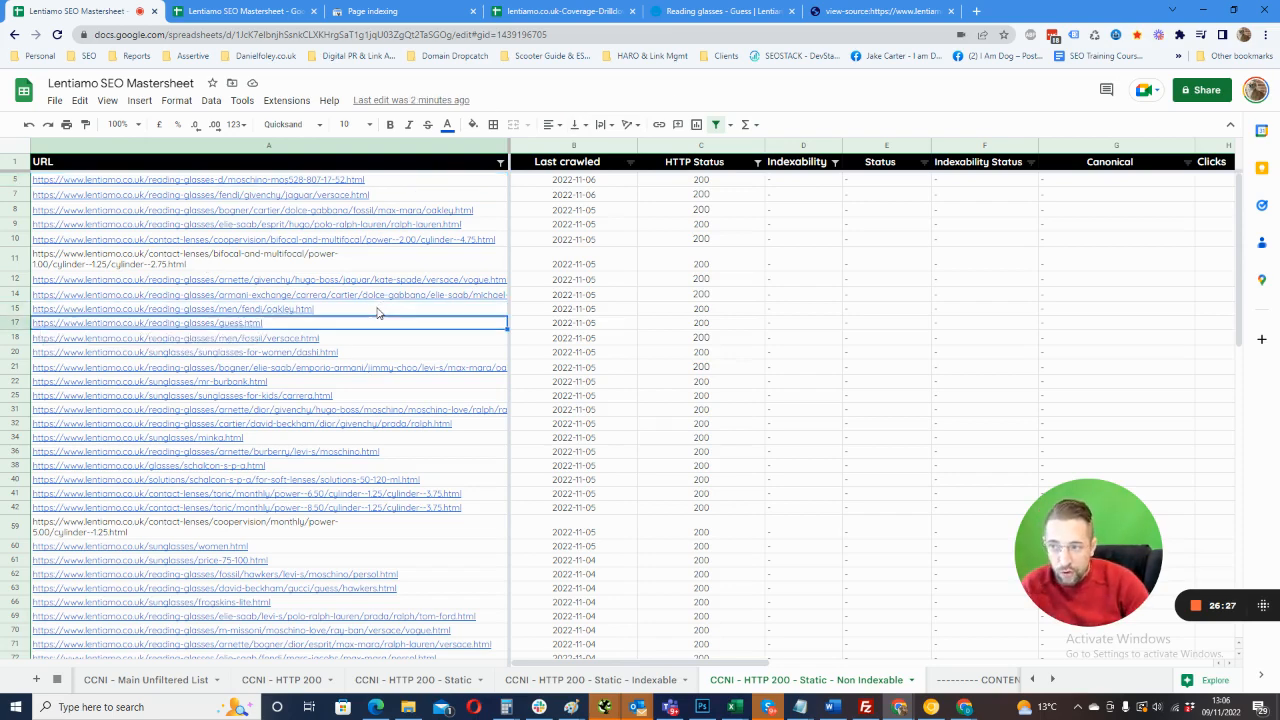
key("Up")
key("Up")
key("Up")
key("Down")
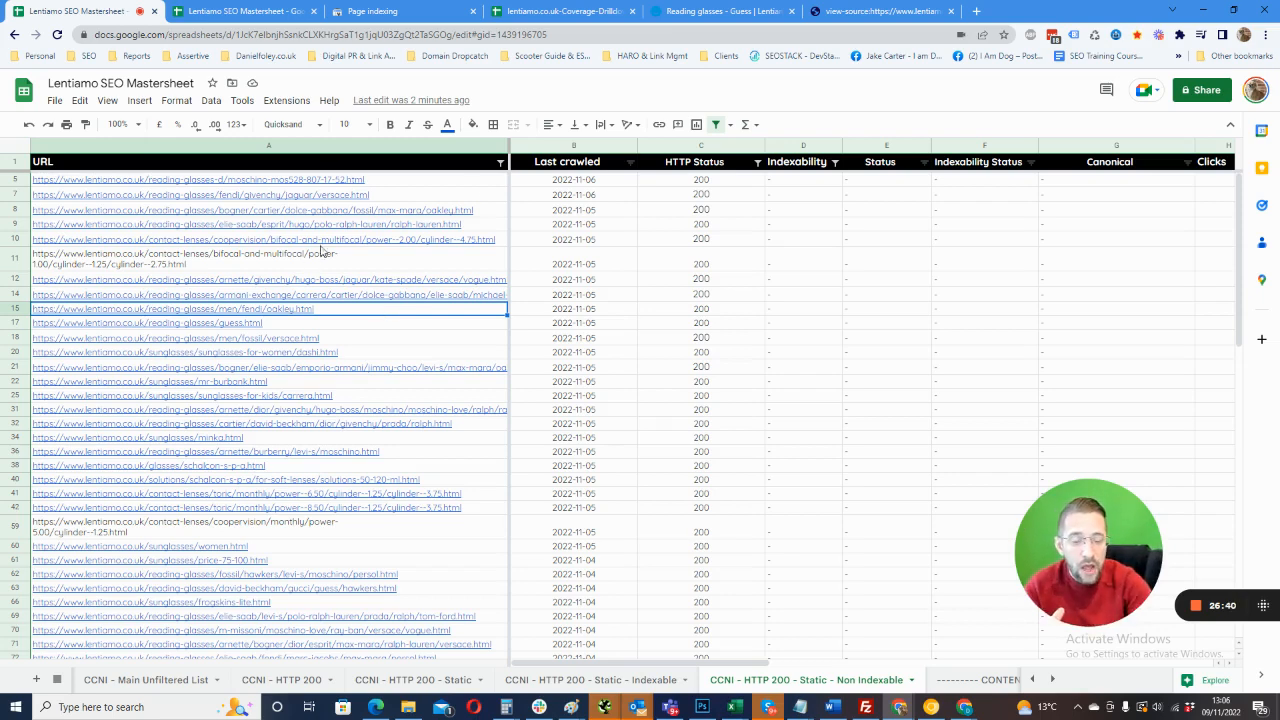
left_click_drag(1093, 552, 1024, 590)
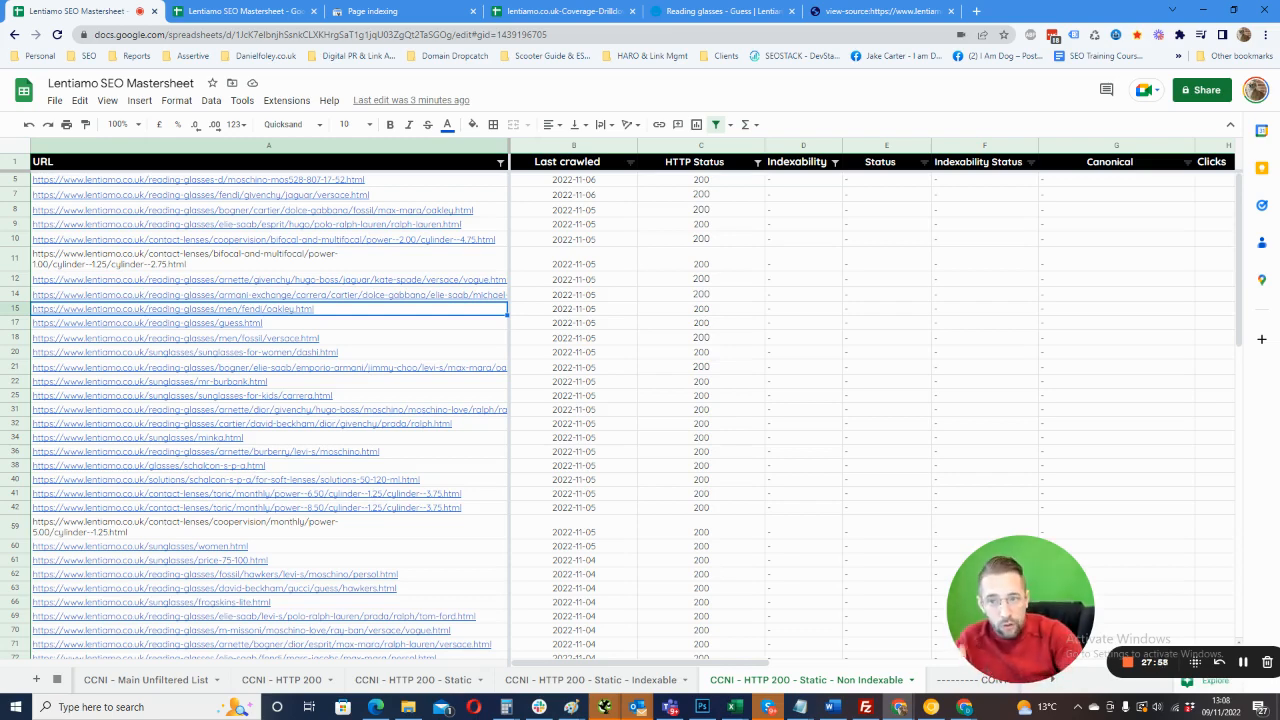
left_click_drag(1240, 243, 1206, 196)
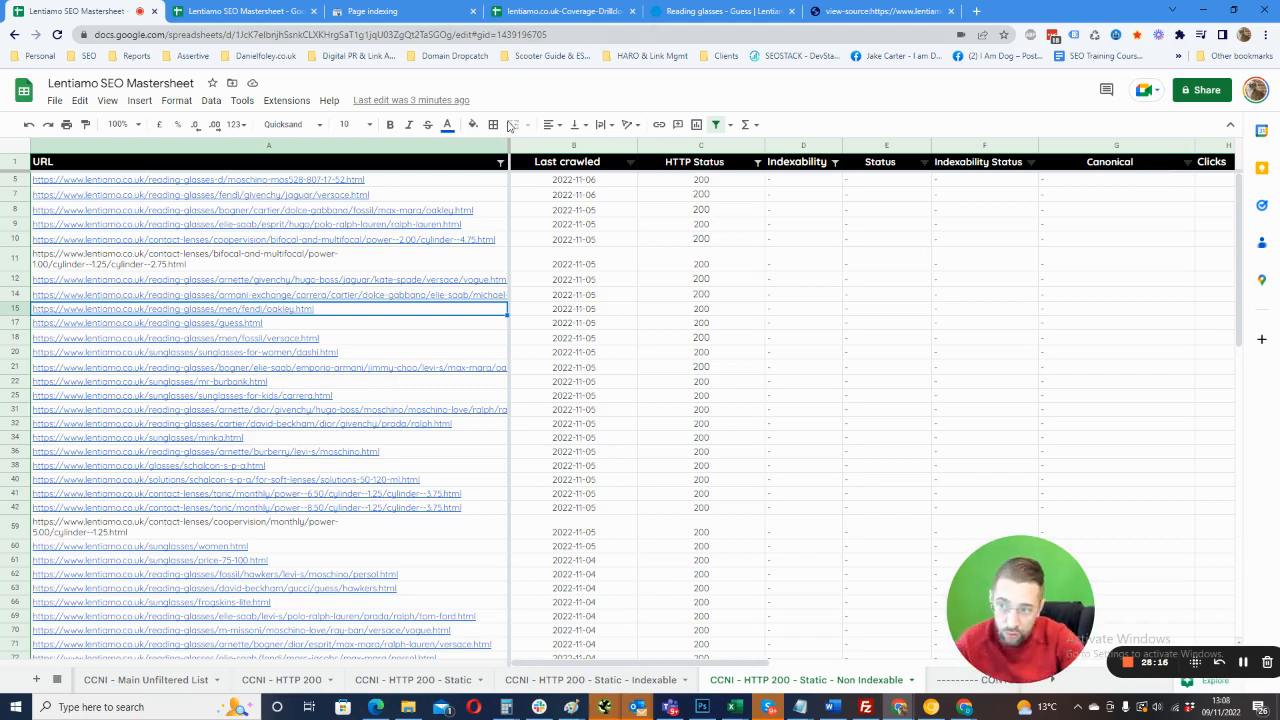
left_click(403, 183)
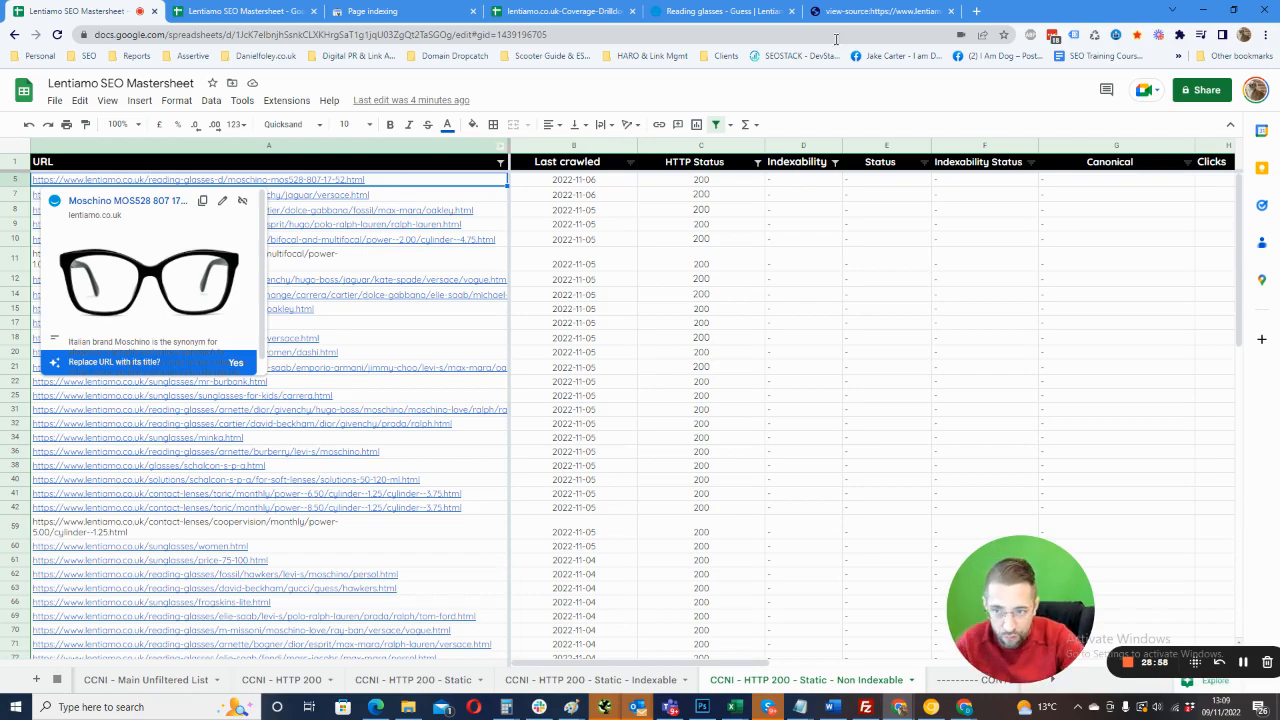
left_click_drag(1236, 204, 1178, 330)
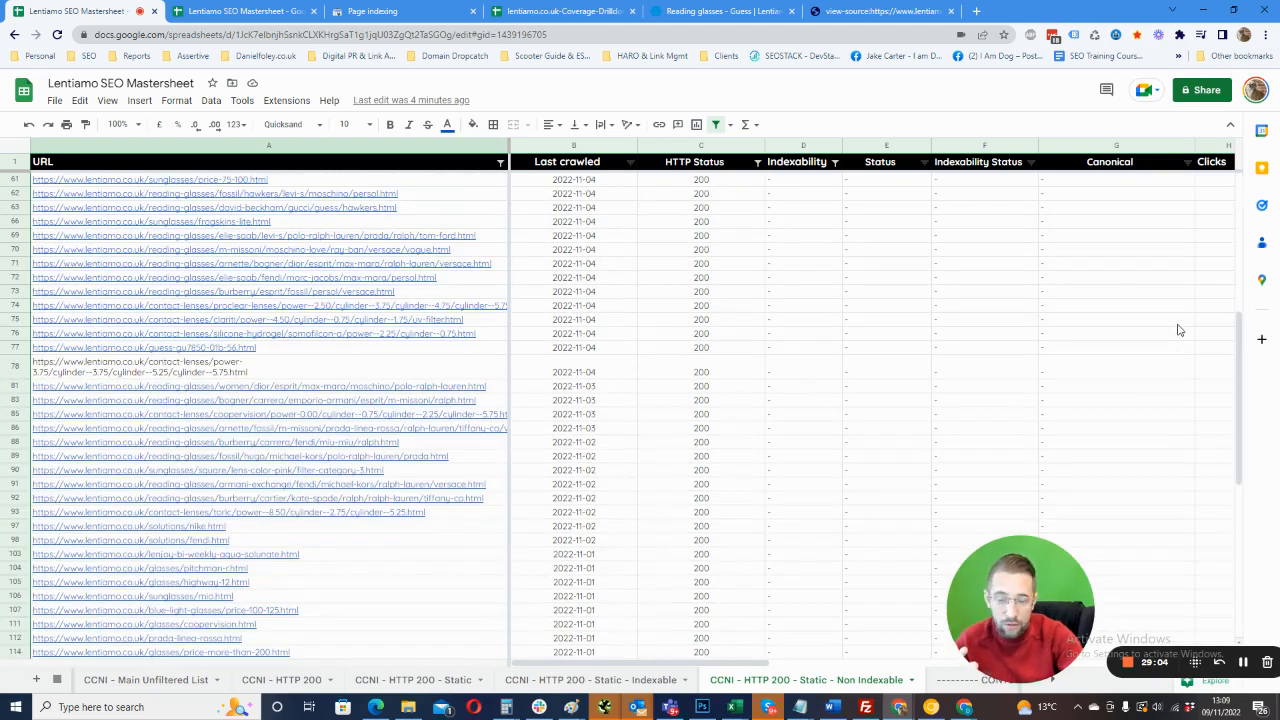